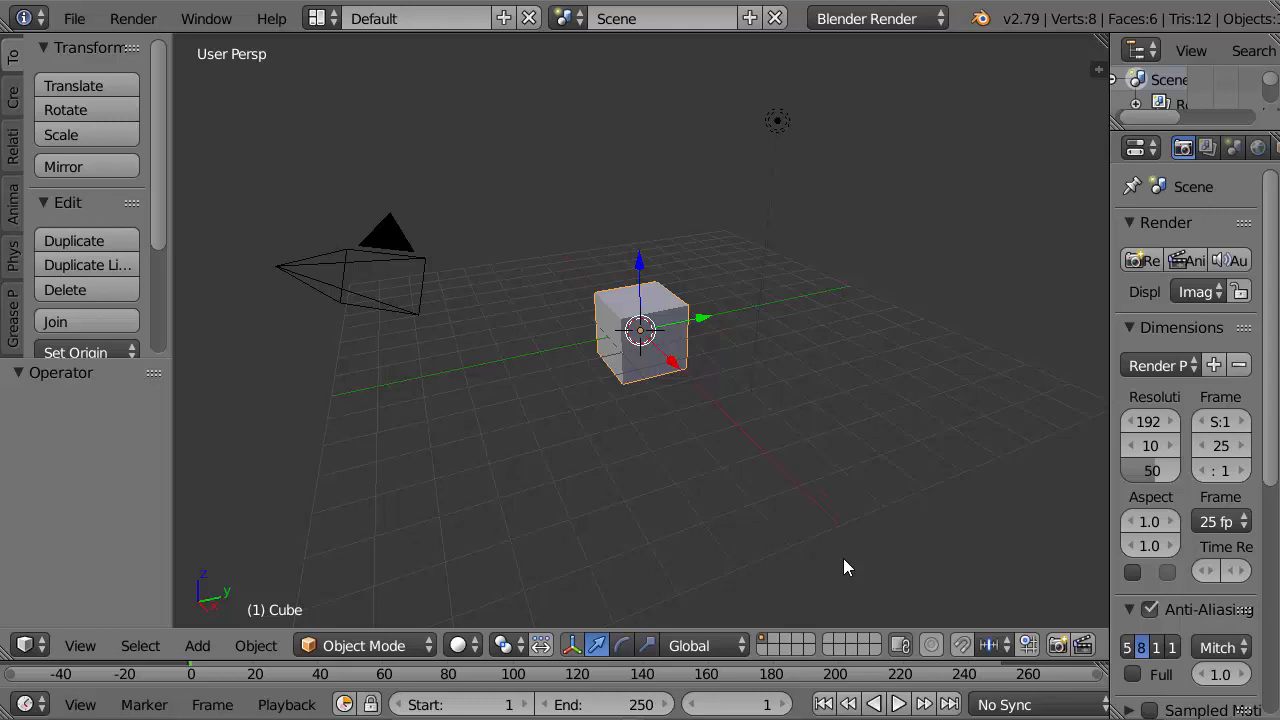
Step: Switch the render engine to Cycles Render and delete the default cube
left_click(893, 17)
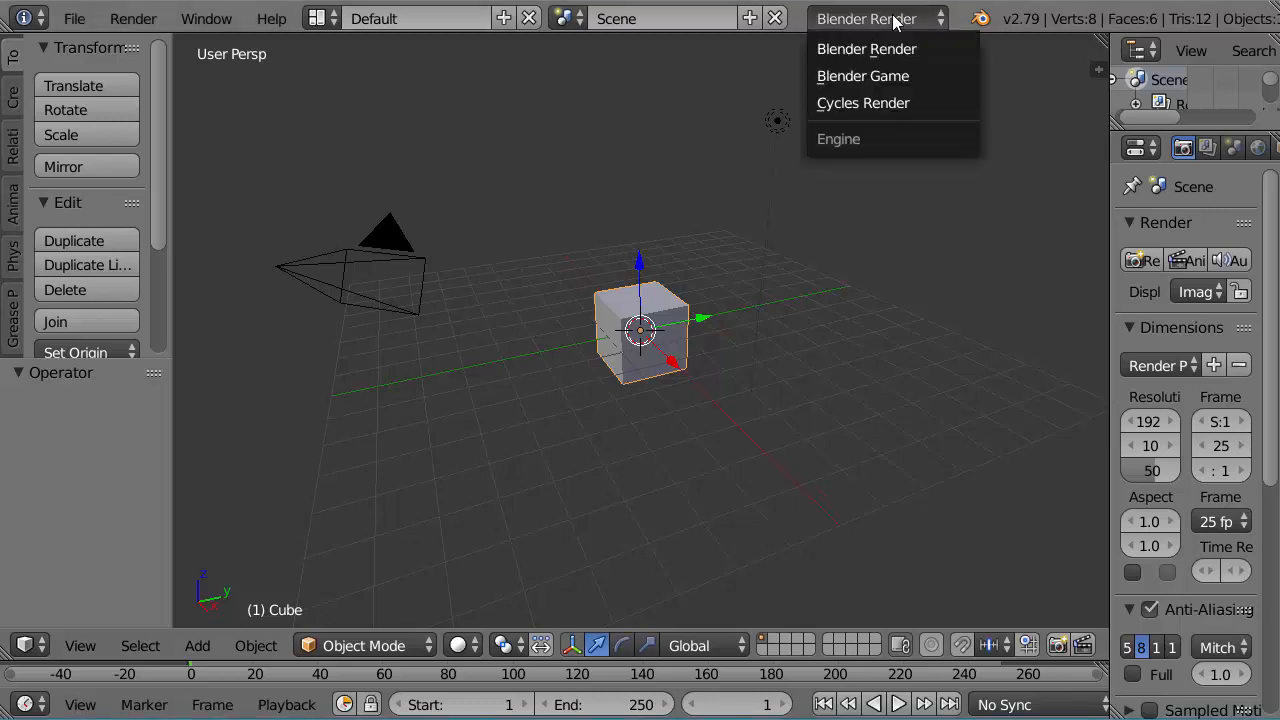
left_click(884, 102)
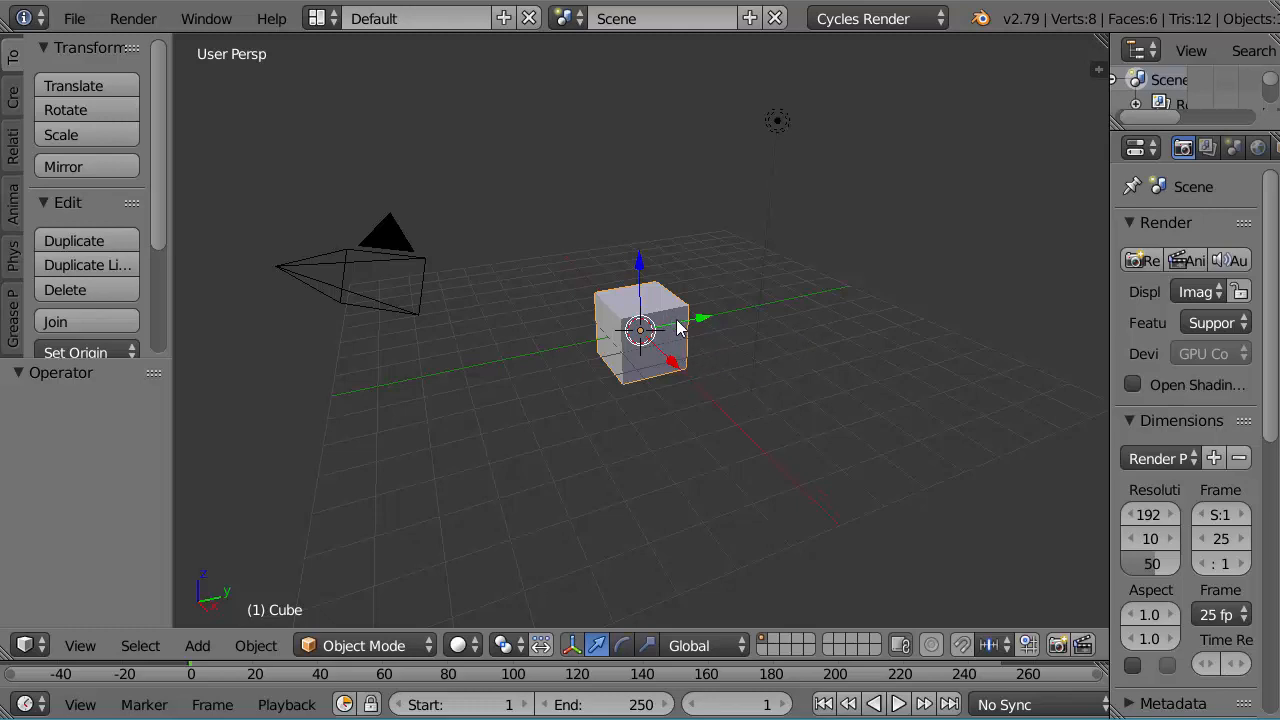
key("x")
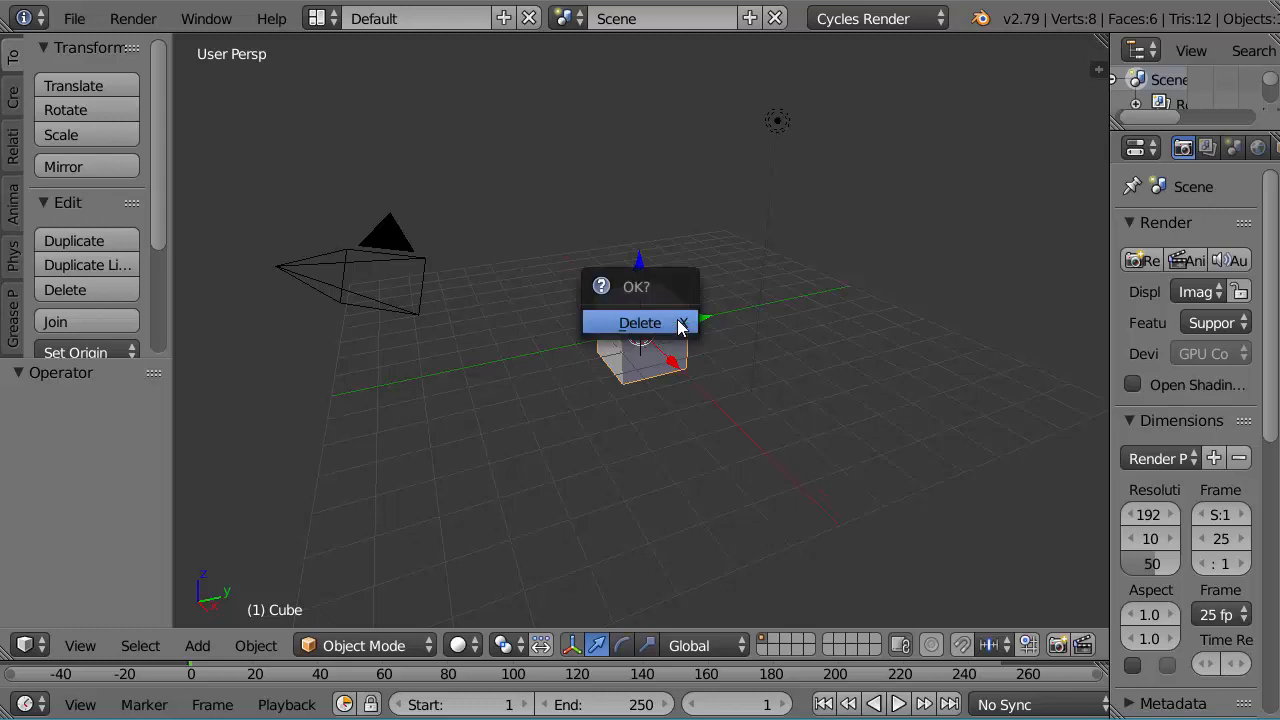
left_click(678, 327)
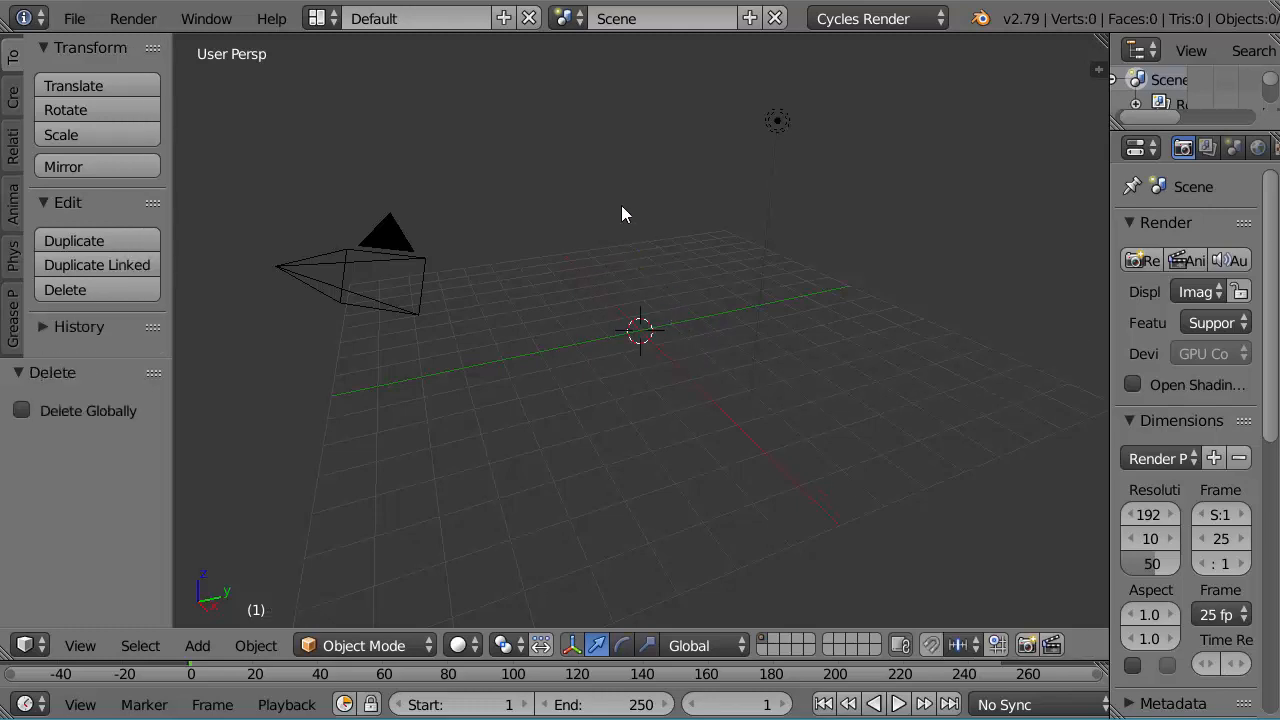
Step: Add a Monkey mesh primitive at the scene's origin
left_click(13, 114)
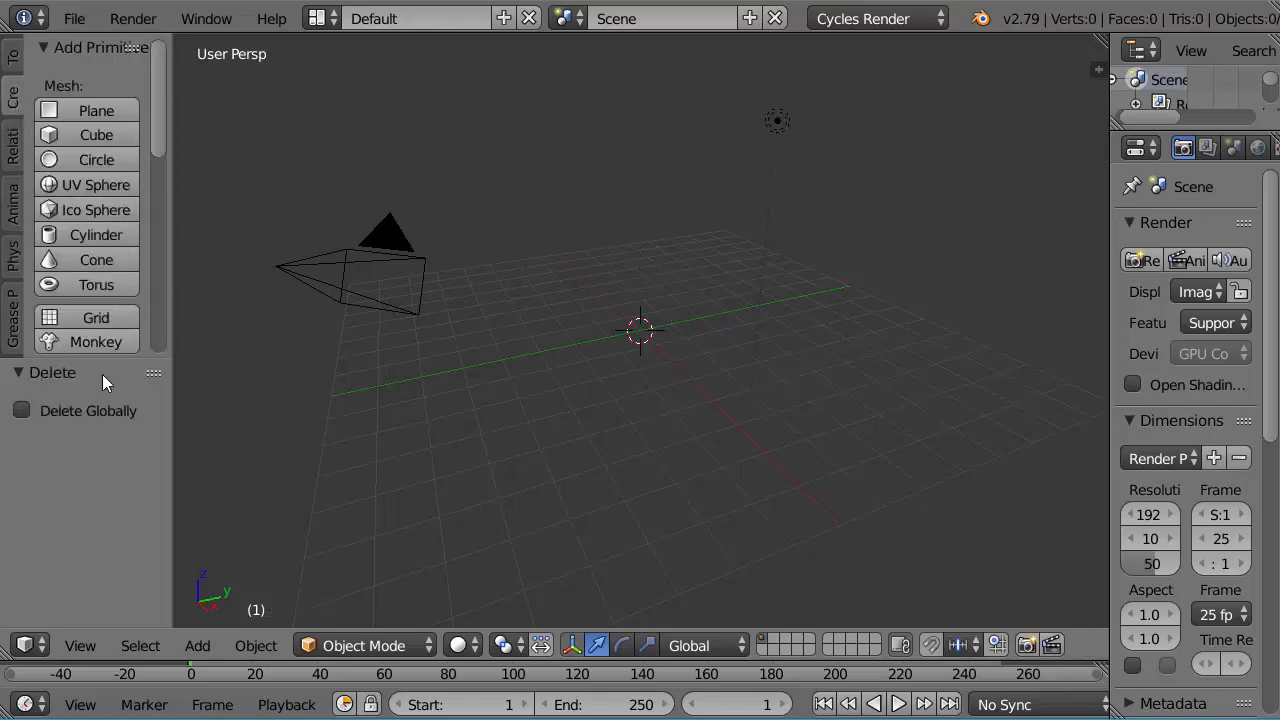
left_click(96, 342)
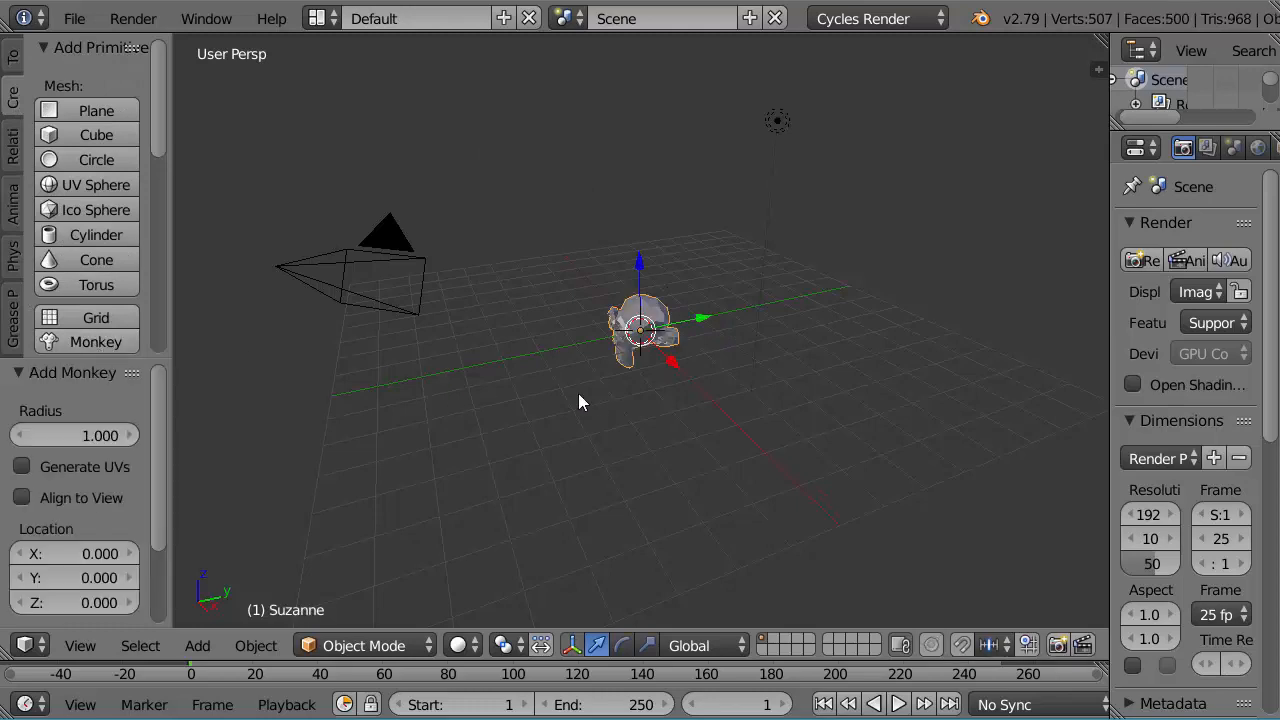
middle_click_drag(580, 397, 714, 380)
scroll(700, 394, "up", 3)
scroll(686, 402, "up", 2)
scroll(680, 418, "up", 1)
scroll(714, 385, "up", 2)
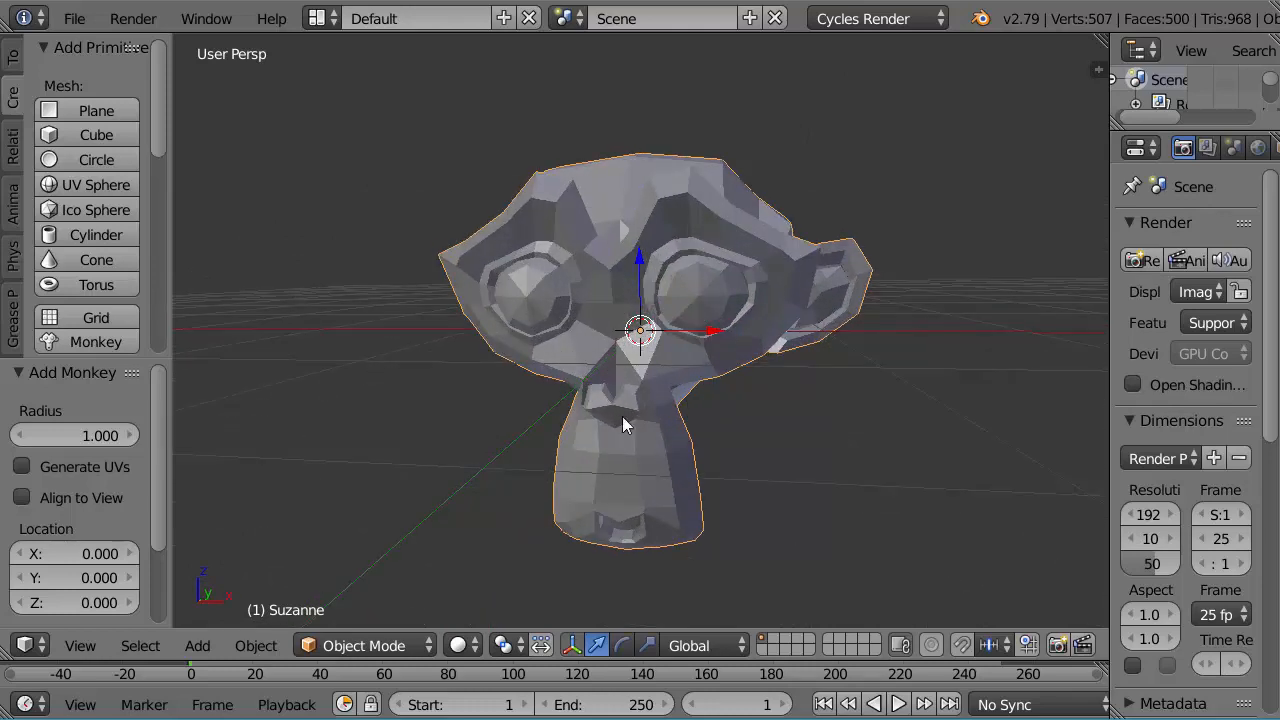
Step: Switch the monkey to Texture Paint mode and widen the tool shelf so its labels are readable
left_click(372, 646)
left_click(368, 474)
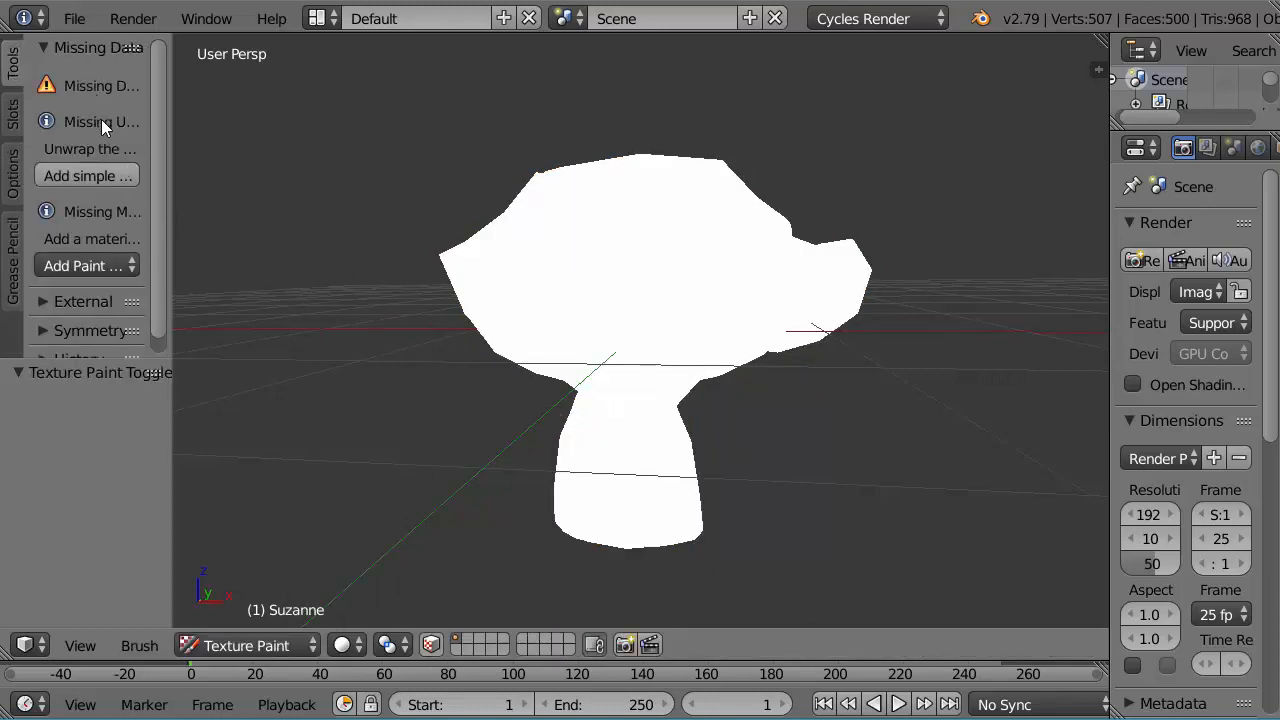
left_click_drag(172, 147, 238, 176)
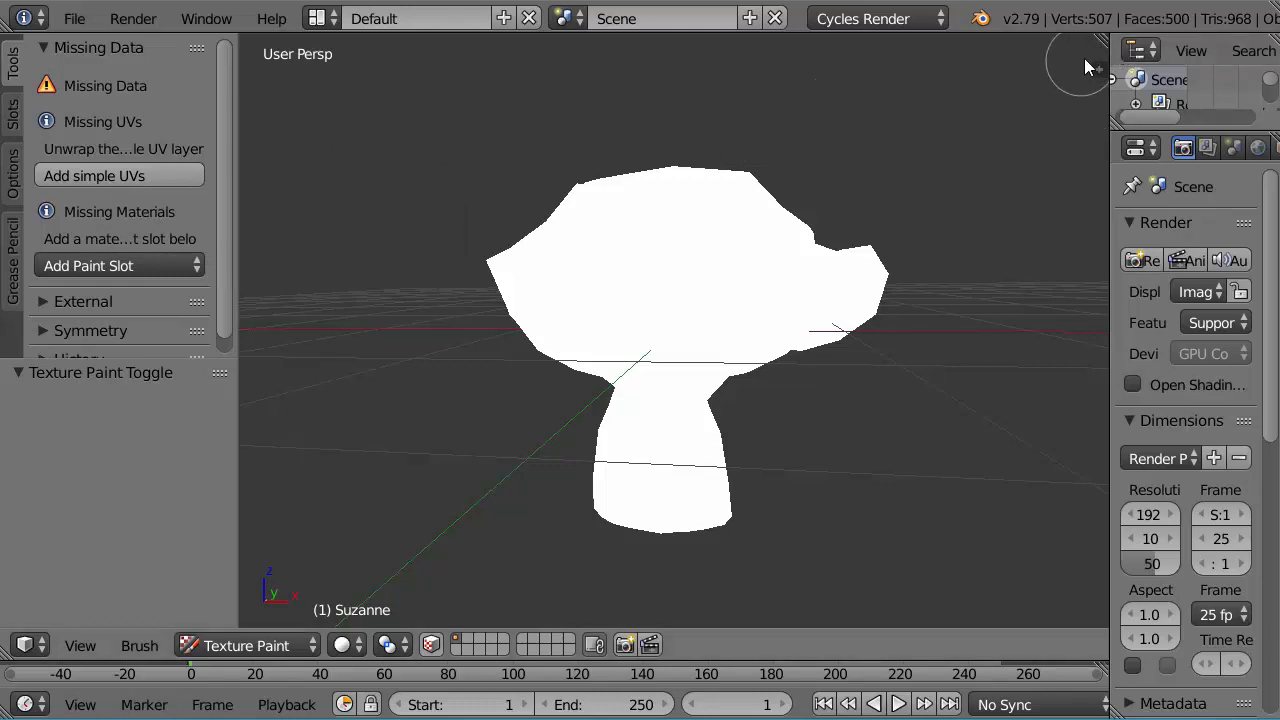
Step: Split the 3D view vertically into two areas and turn the new one into a UV/Image Editor
left_click_drag(1100, 38, 645, 93)
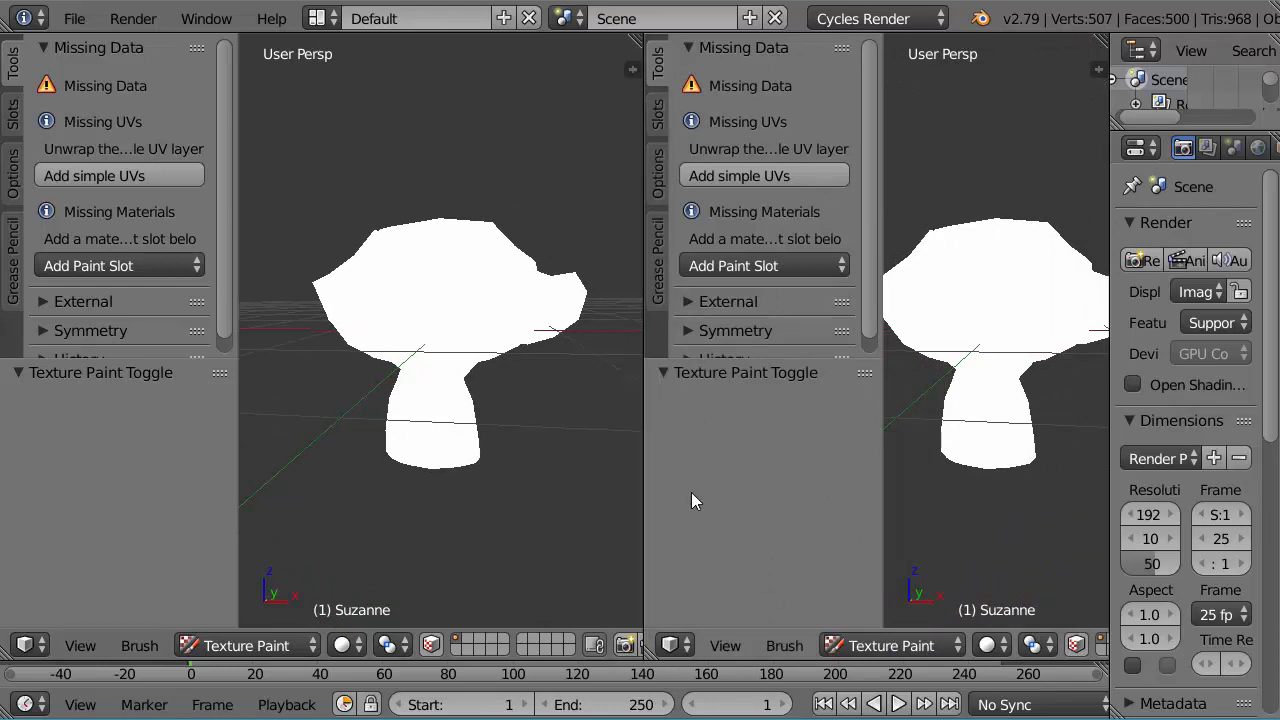
left_click(684, 646)
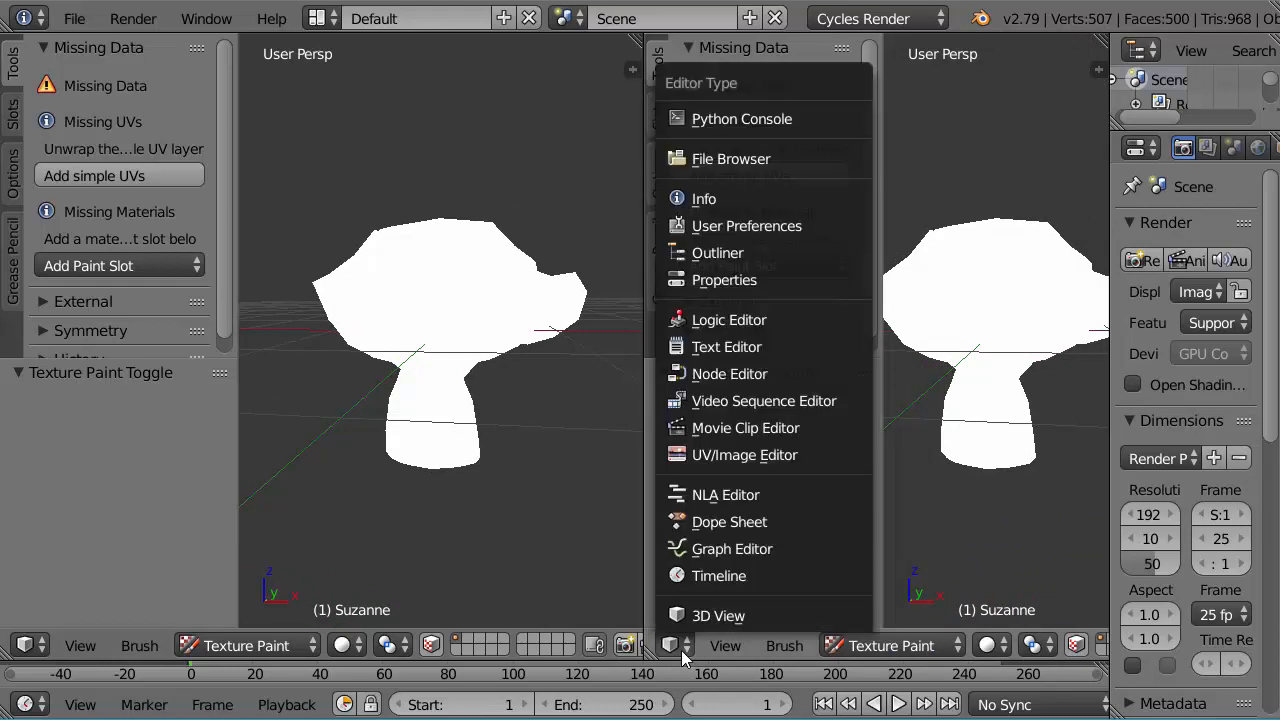
left_click(719, 456)
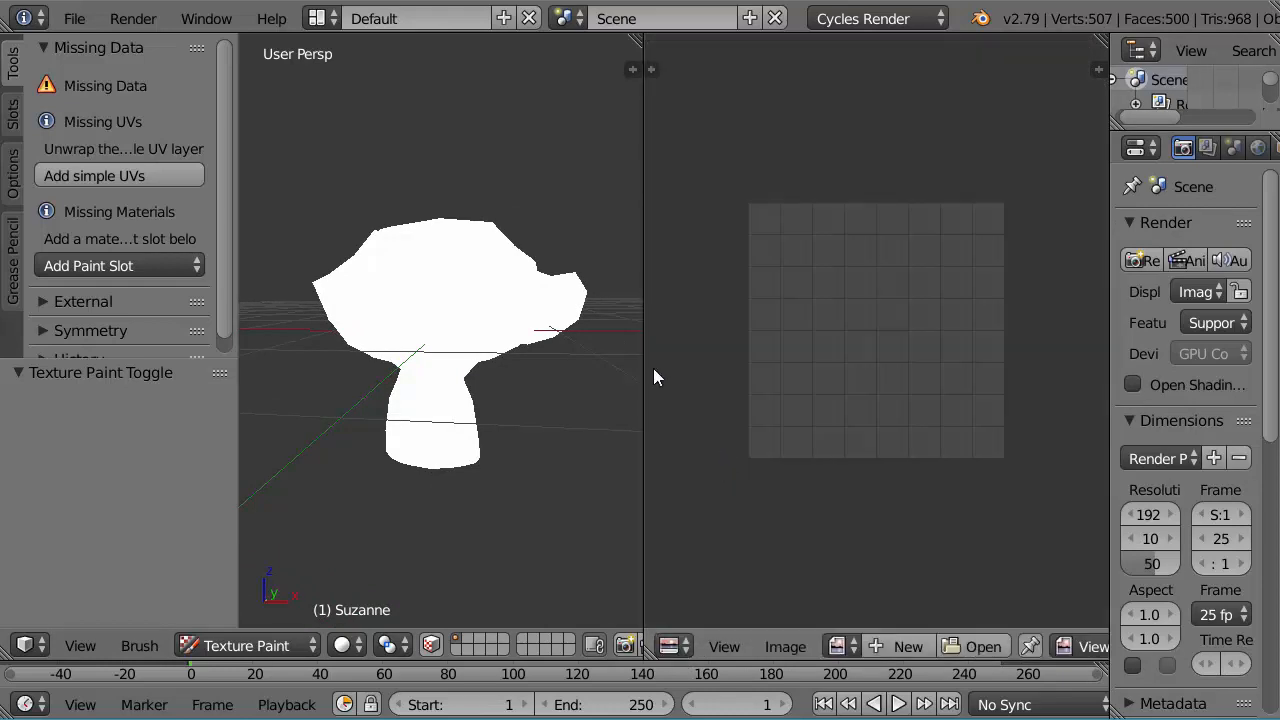
Step: Add simple UVs to the monkey and fit the UV layout to its editor
left_click(121, 173)
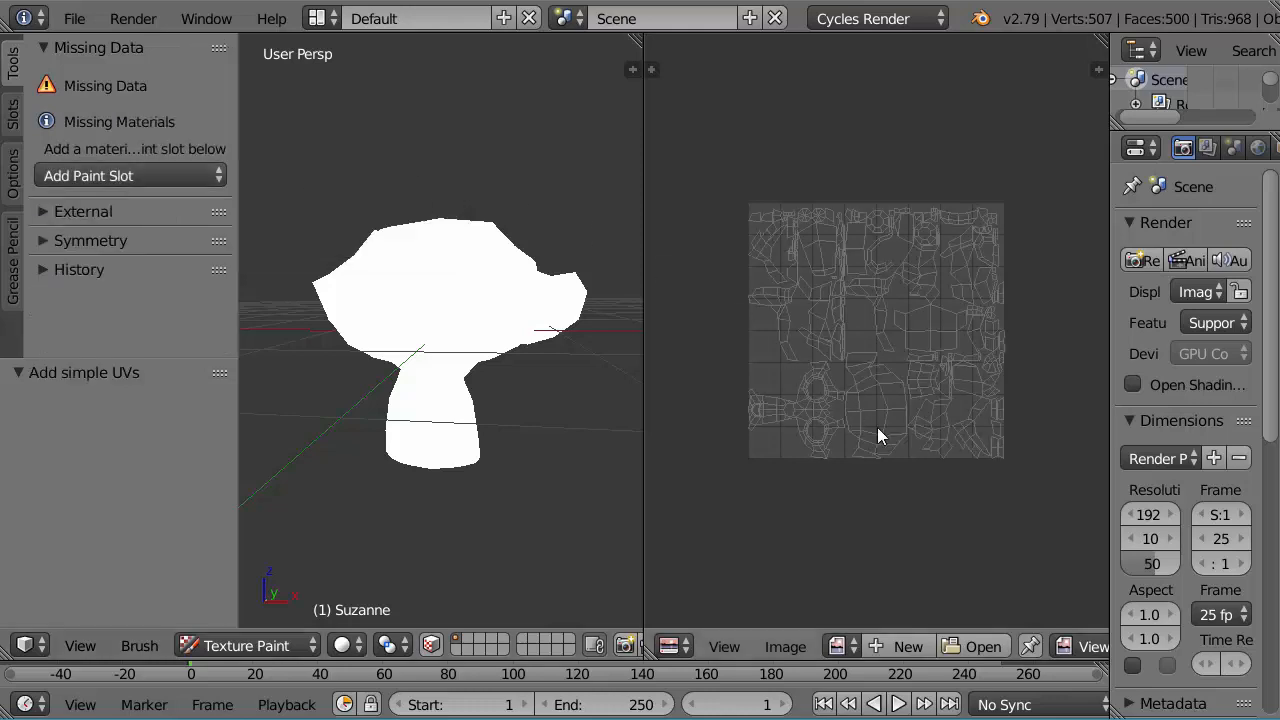
left_click(724, 650)
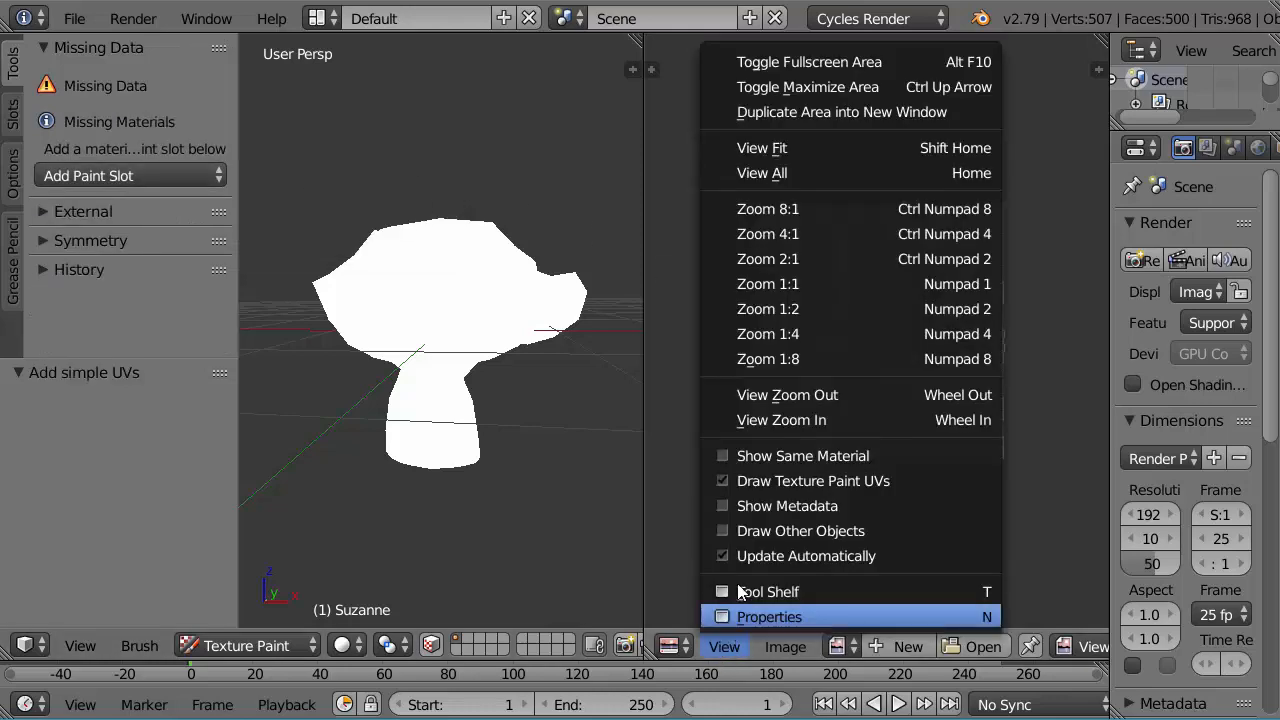
left_click(773, 152)
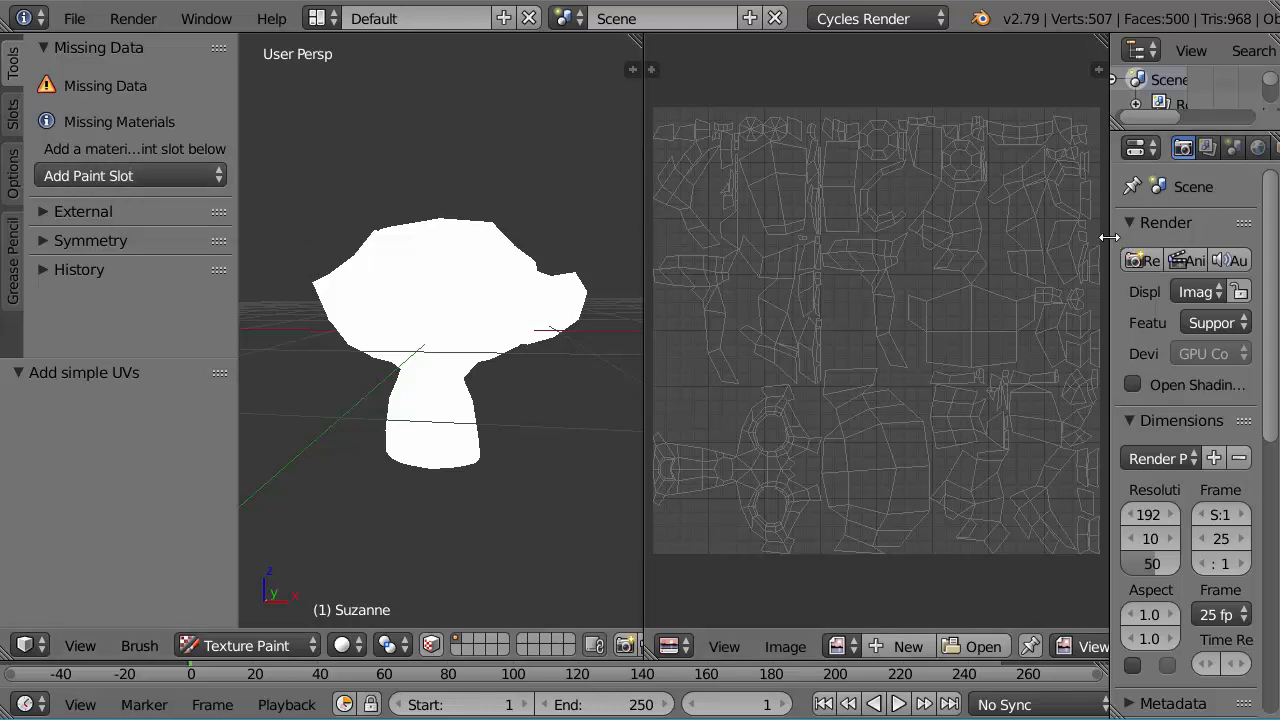
Step: Show the monkey's material settings in a widened properties editor with a taller material slot list
left_click_drag(1110, 240, 951, 259)
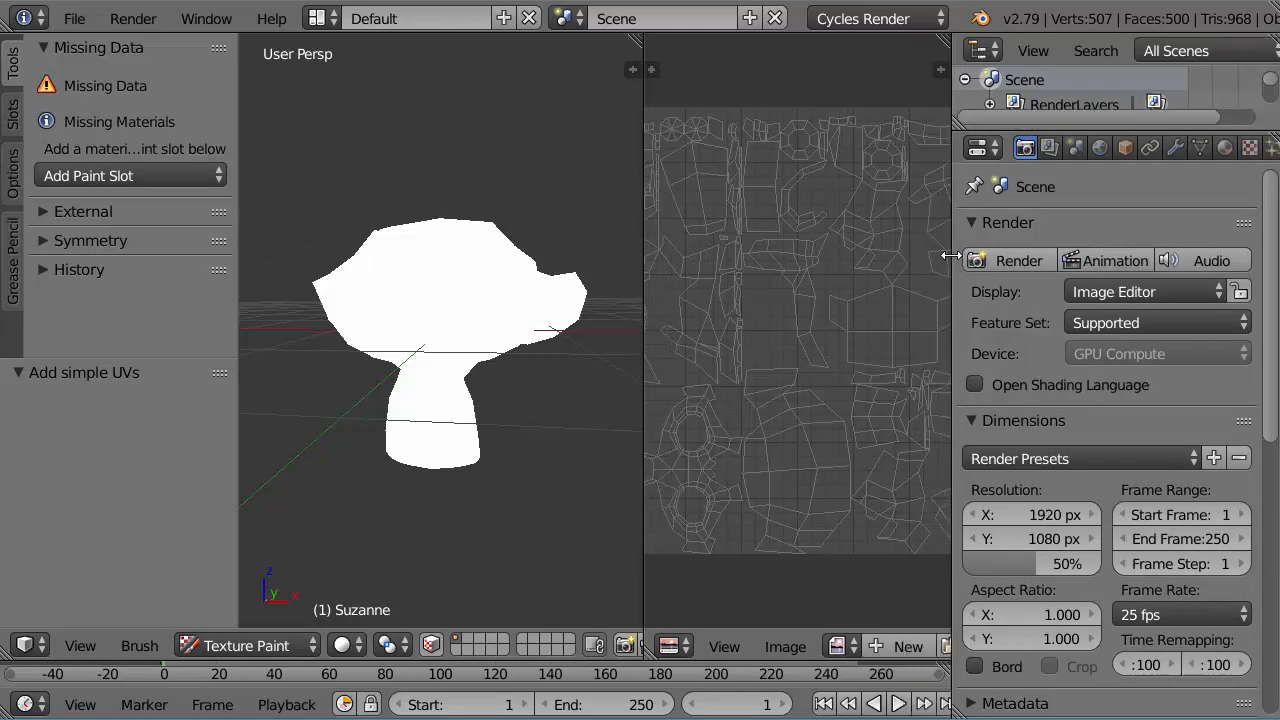
left_click(1225, 148)
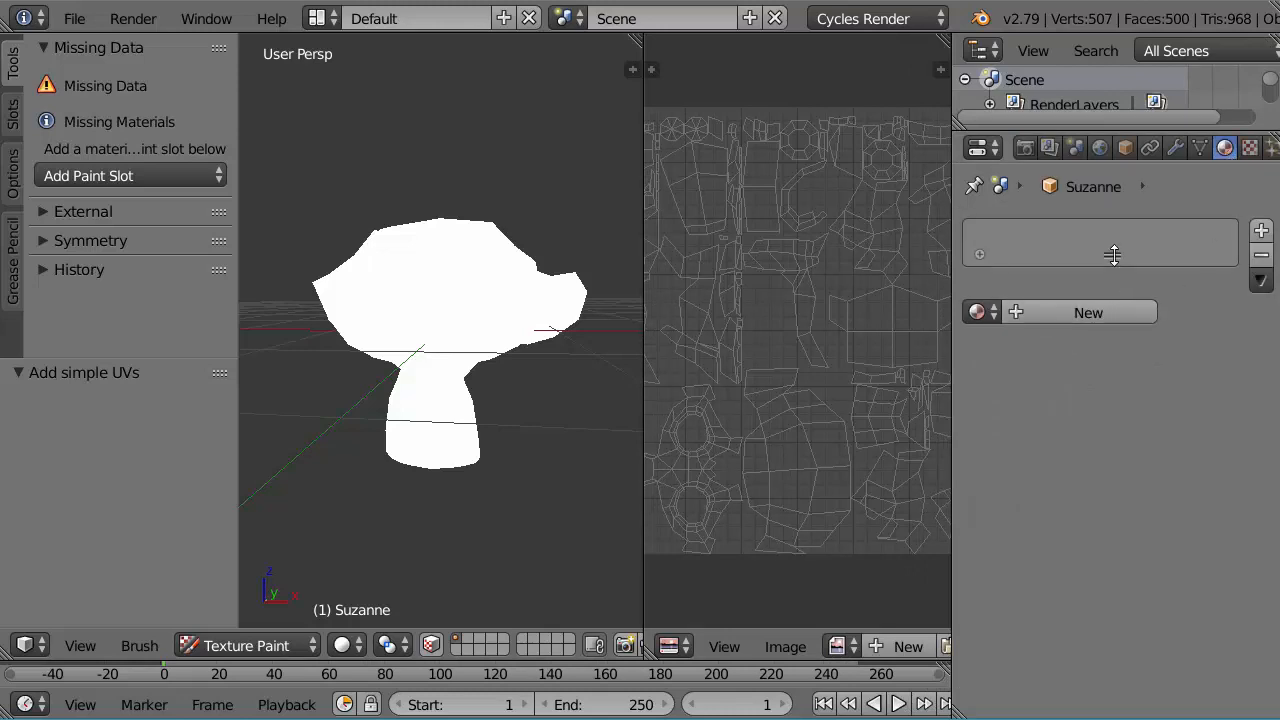
left_click_drag(1113, 255, 1112, 305)
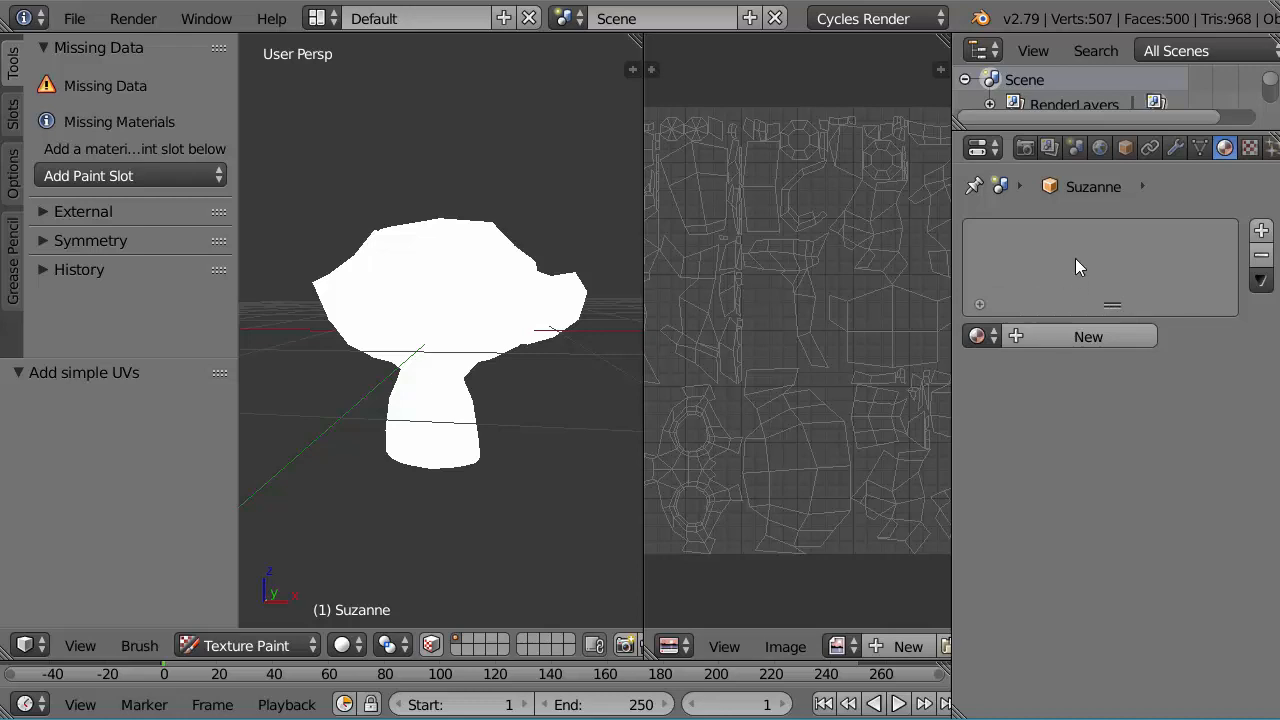
Step: Add a Diffuse Color paint slot with a blank 1024 × 1024 px image filled with dark red
left_click(106, 175)
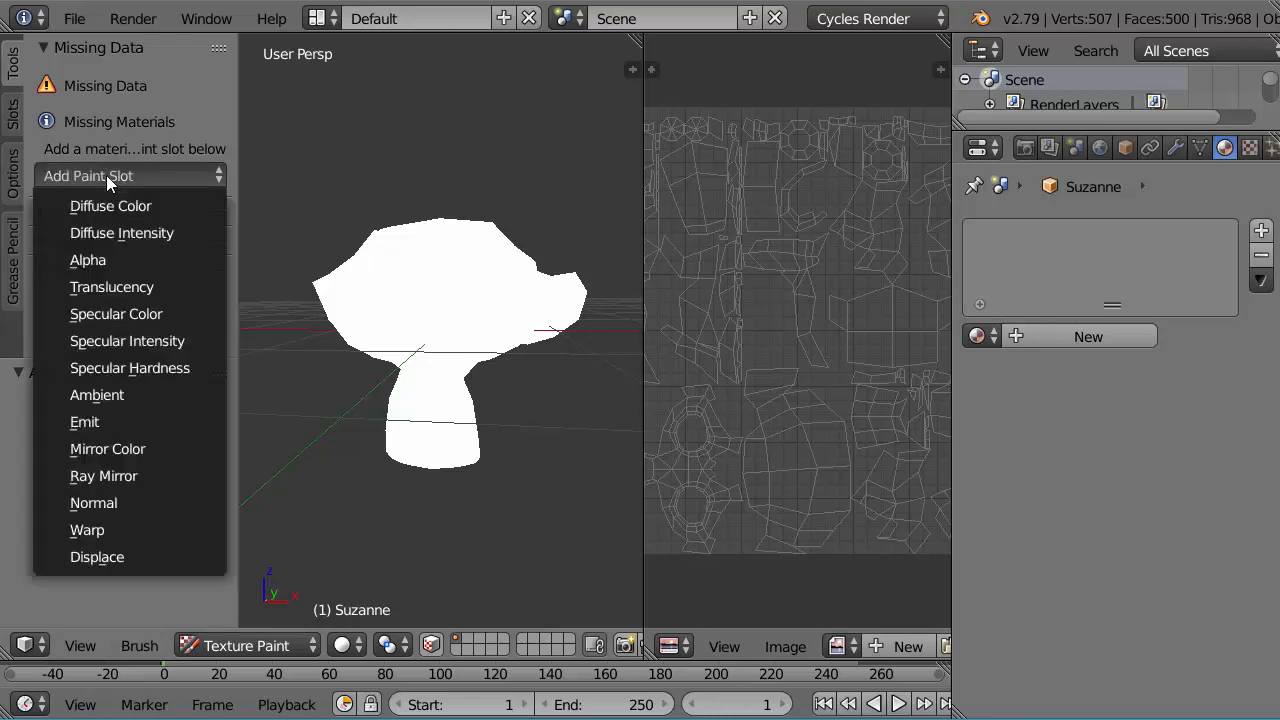
left_click(112, 203)
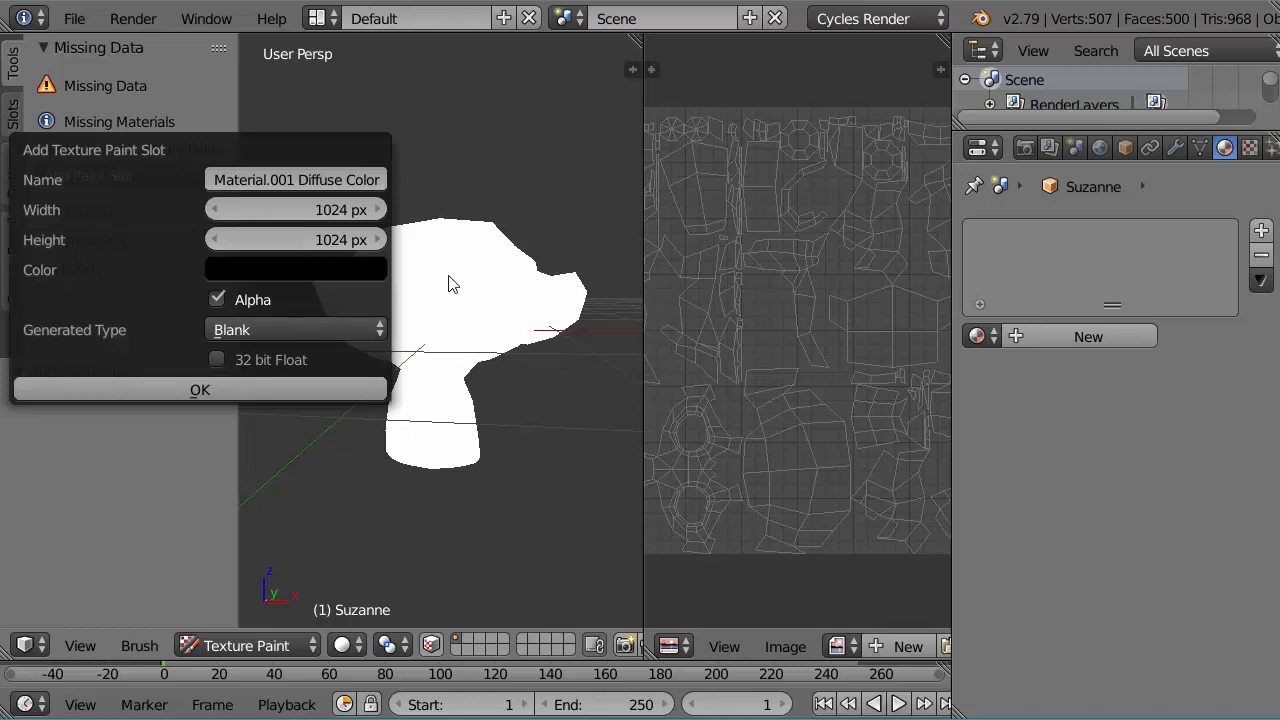
left_click(288, 268)
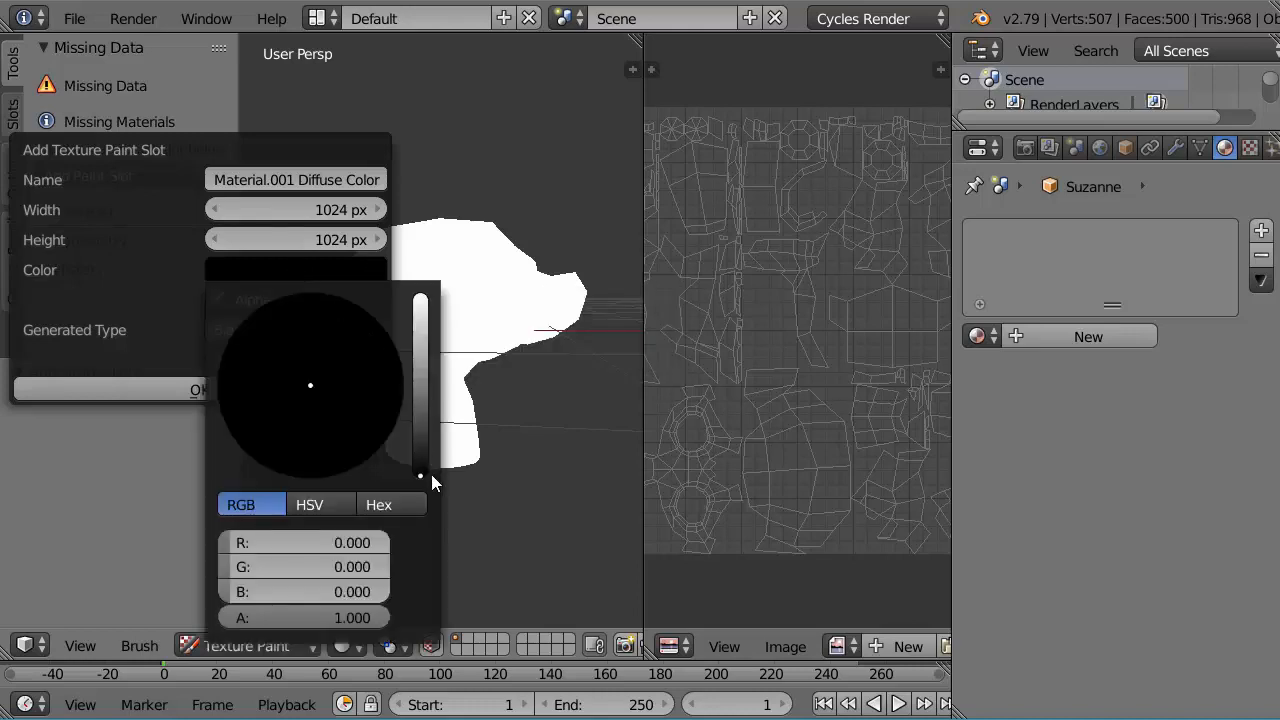
left_click_drag(418, 475, 418, 408)
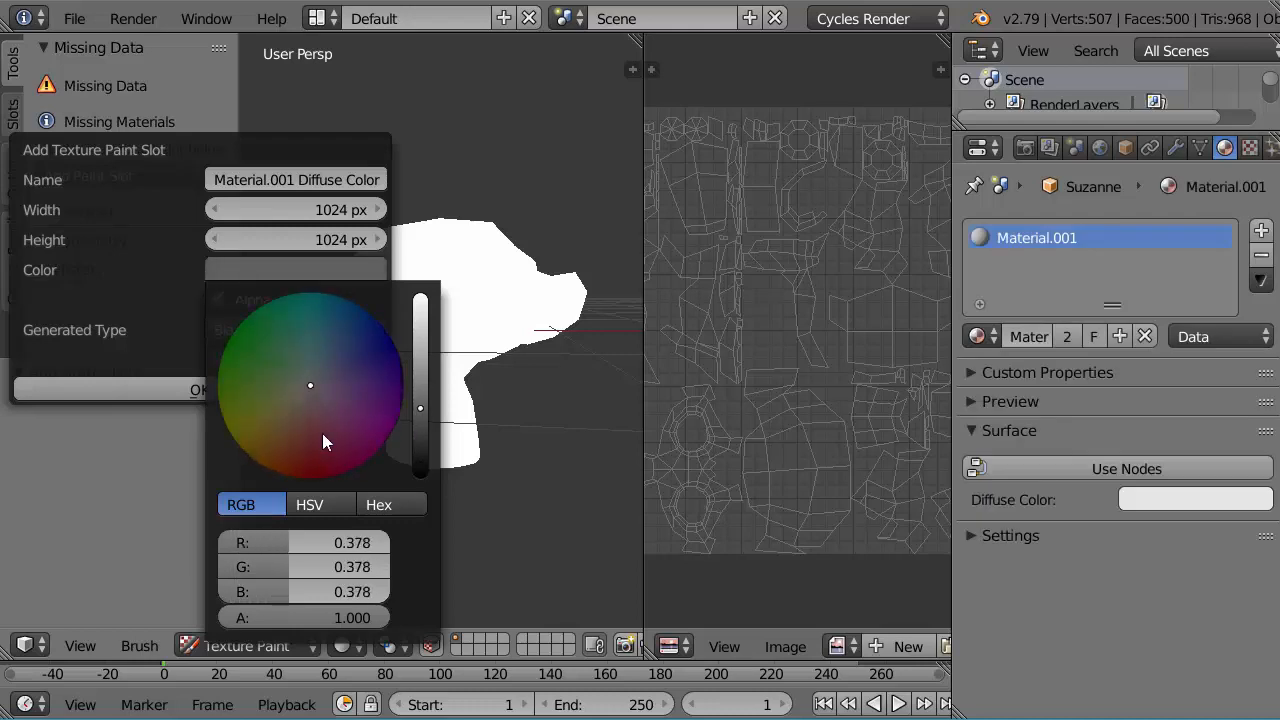
mouse_move(322, 440)
left_mouse_down()
mouse_move(314, 429)
mouse_move(334, 438)
mouse_move(324, 406)
mouse_move(314, 420)
mouse_move(286, 409)
mouse_move(305, 441)
left_mouse_up()
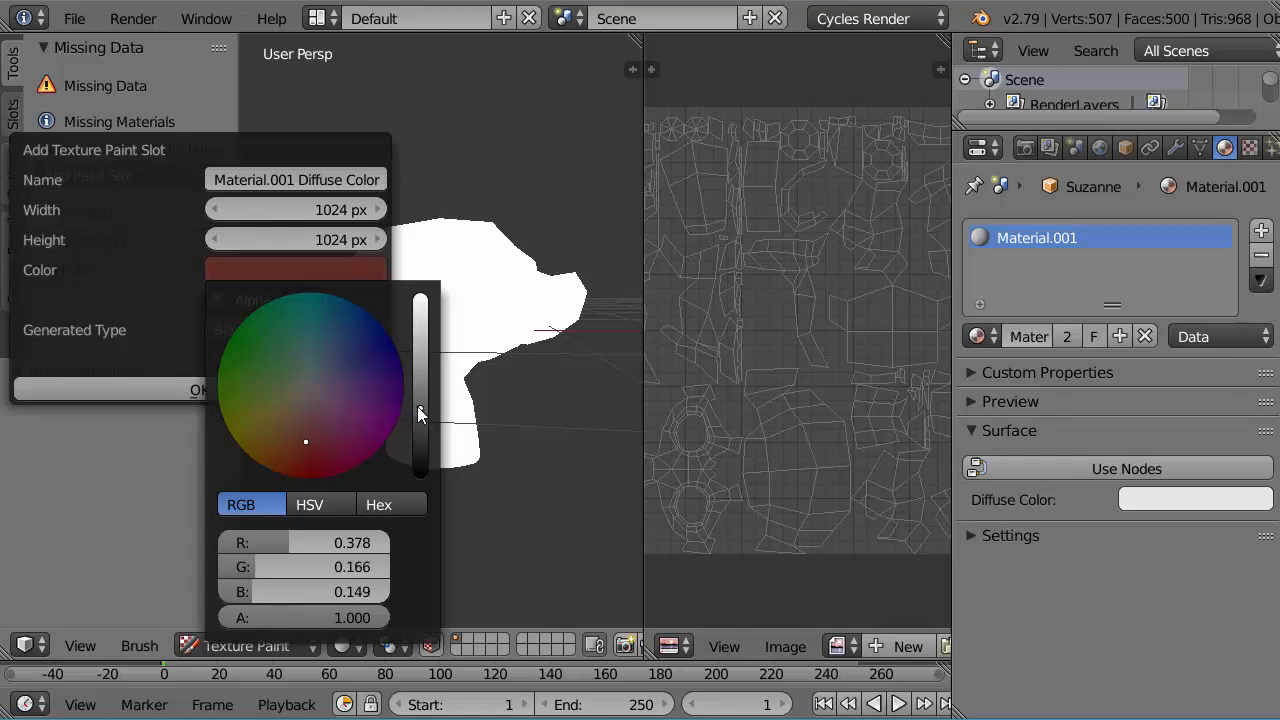
left_click_drag(417, 406, 409, 405)
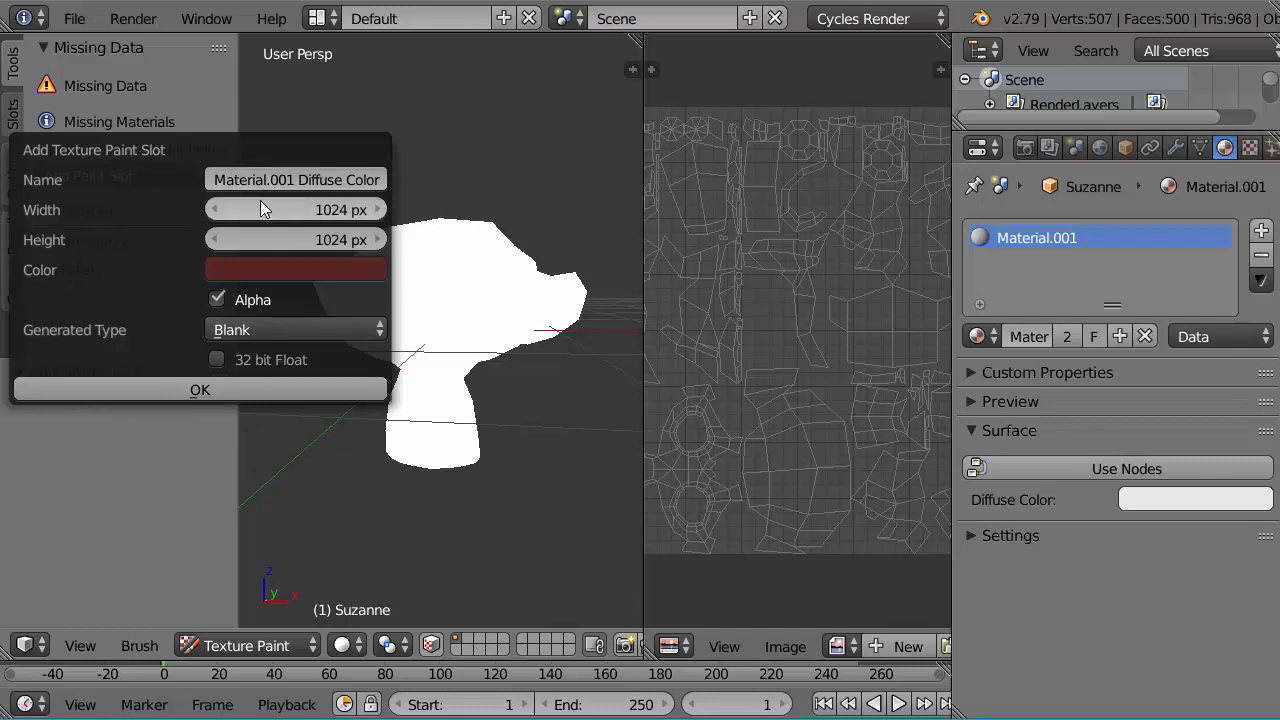
left_click(199, 389)
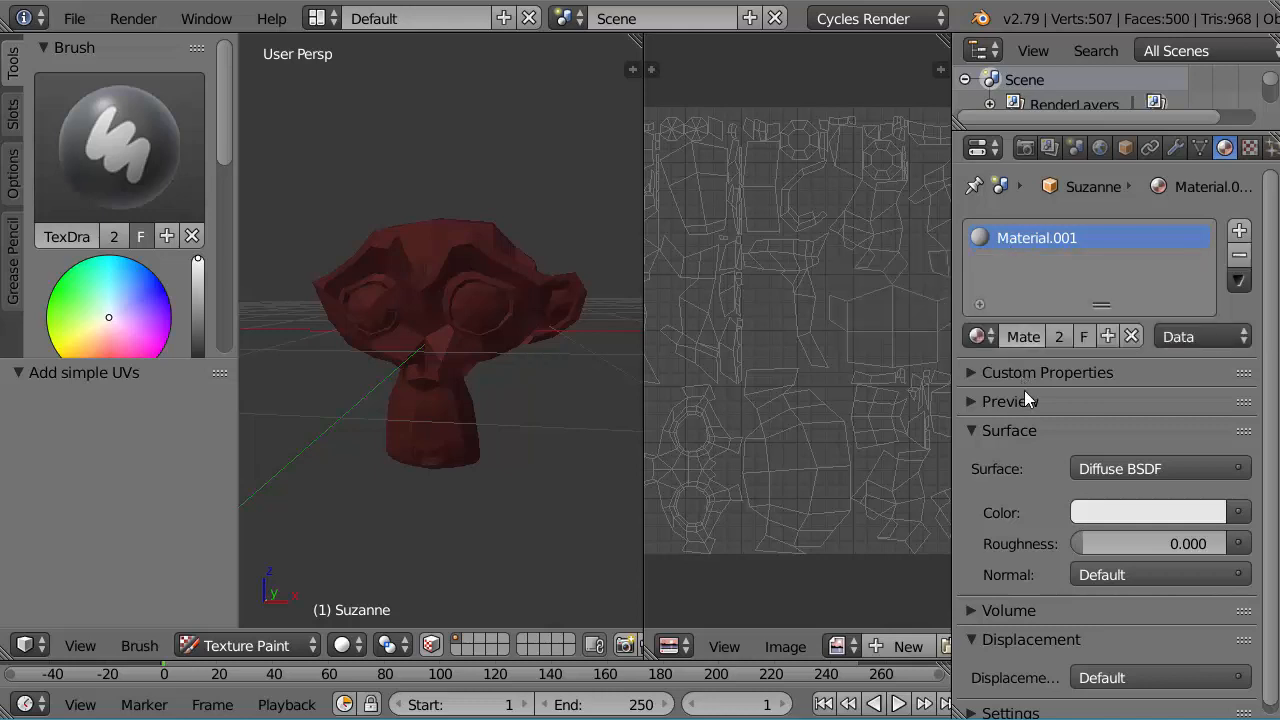
Step: Rename the monkey's new material as Texture
left_click(1021, 337)
type("Texture")
key("Return")
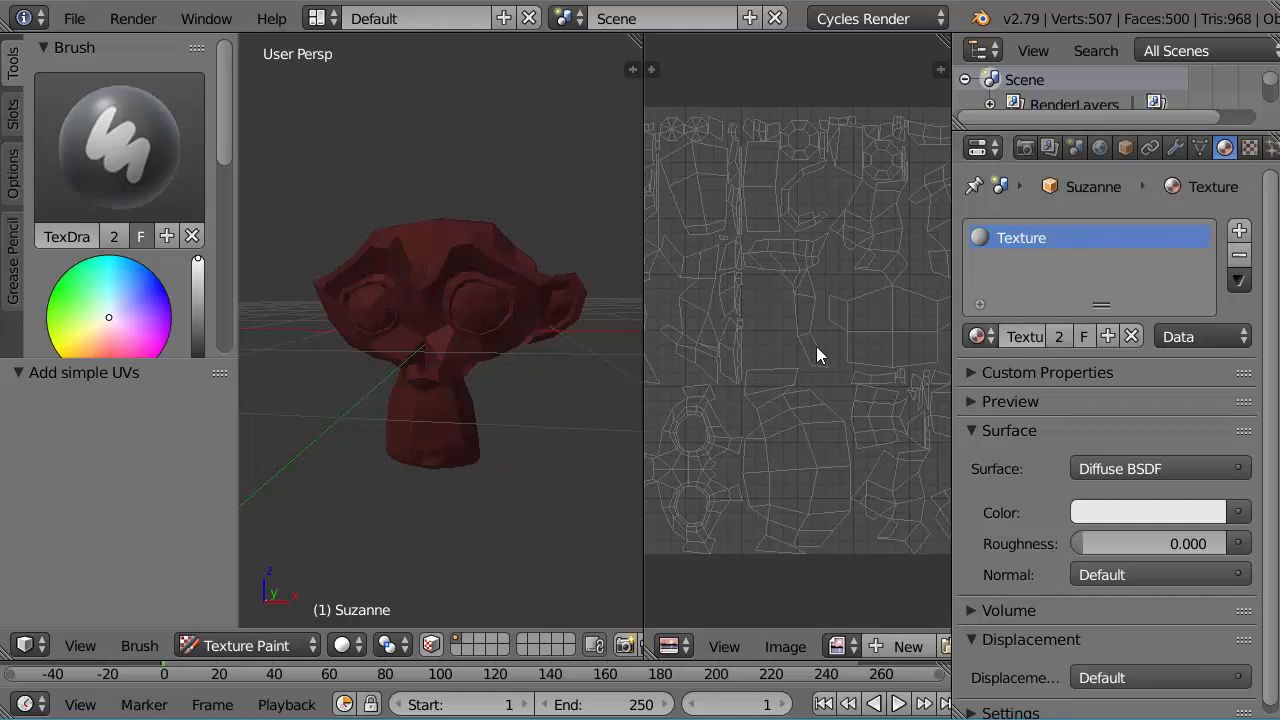
Step: Turn on X-axis symmetry for texture painting on the monkey
scroll(492, 371, "up", 2)
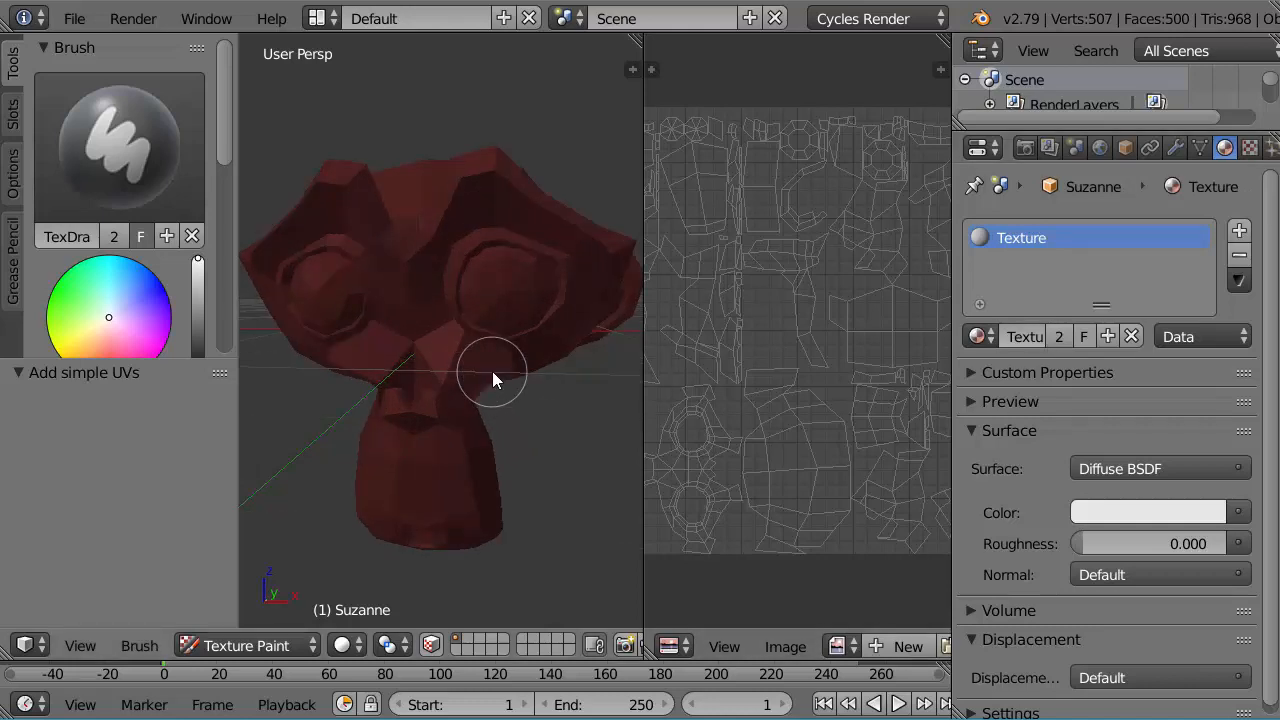
middle_click_drag(539, 337, 490, 381)
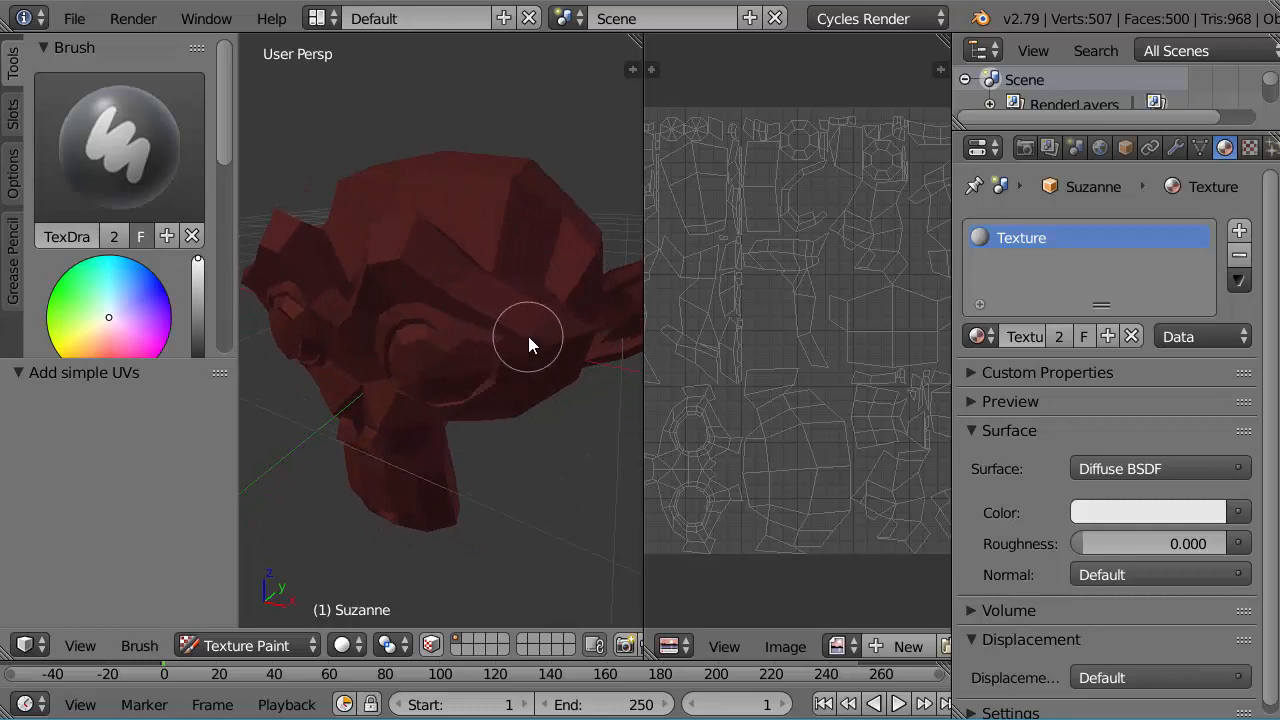
middle_click_drag(528, 343, 503, 333)
middle_click_drag(523, 305, 537, 304)
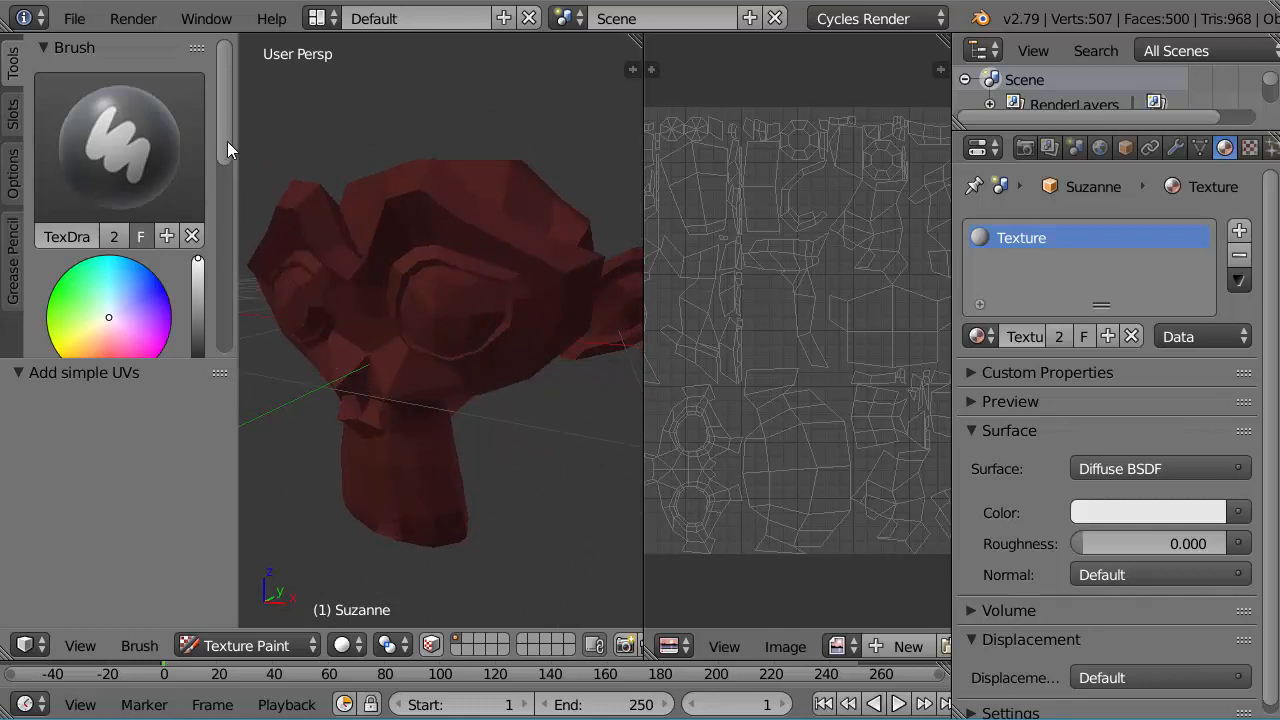
left_click_drag(228, 143, 237, 360)
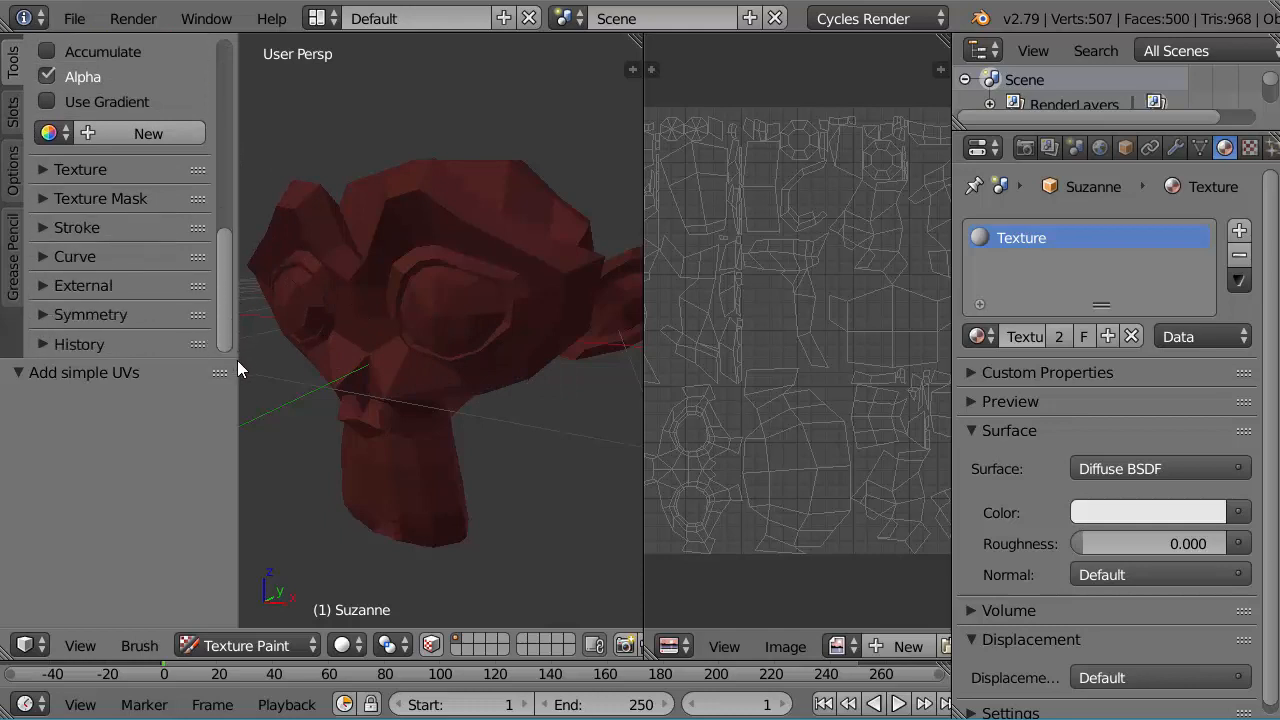
left_click(44, 315)
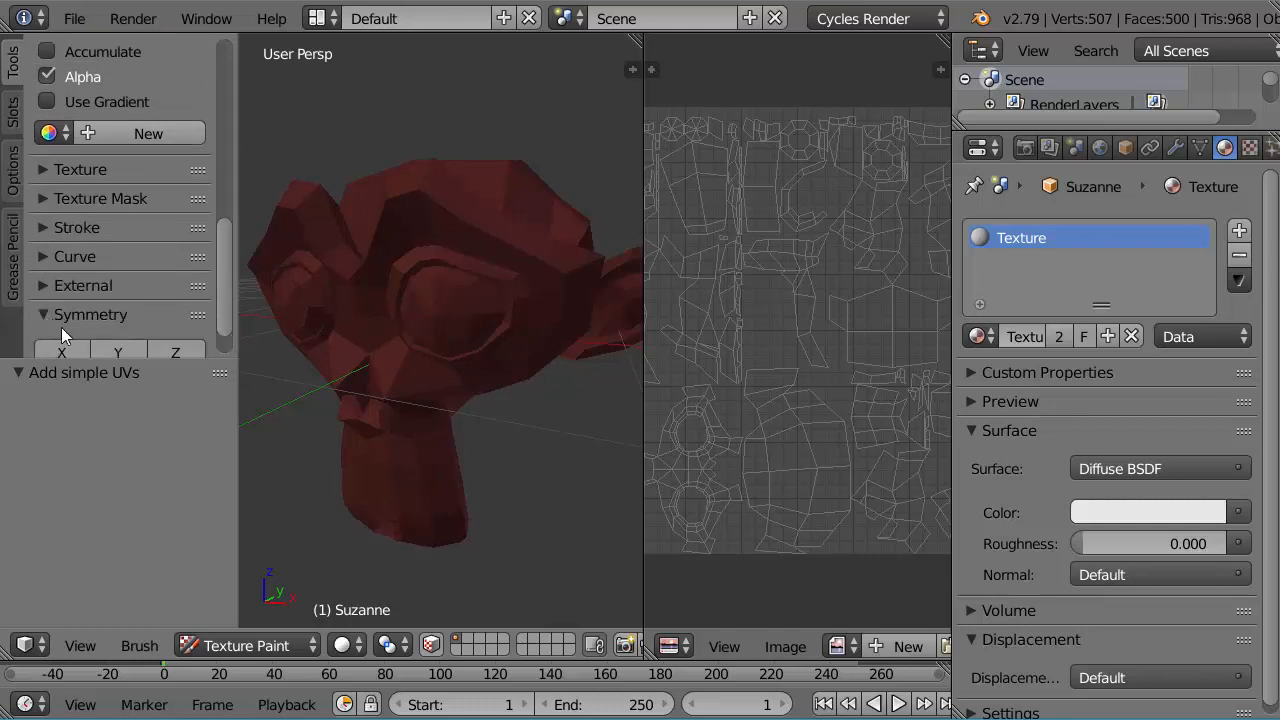
left_click(66, 350)
Step: Set the brush color to light red and paint a zigzag stroke across the side of the monkey's head
middle_click_drag(531, 240, 412, 311)
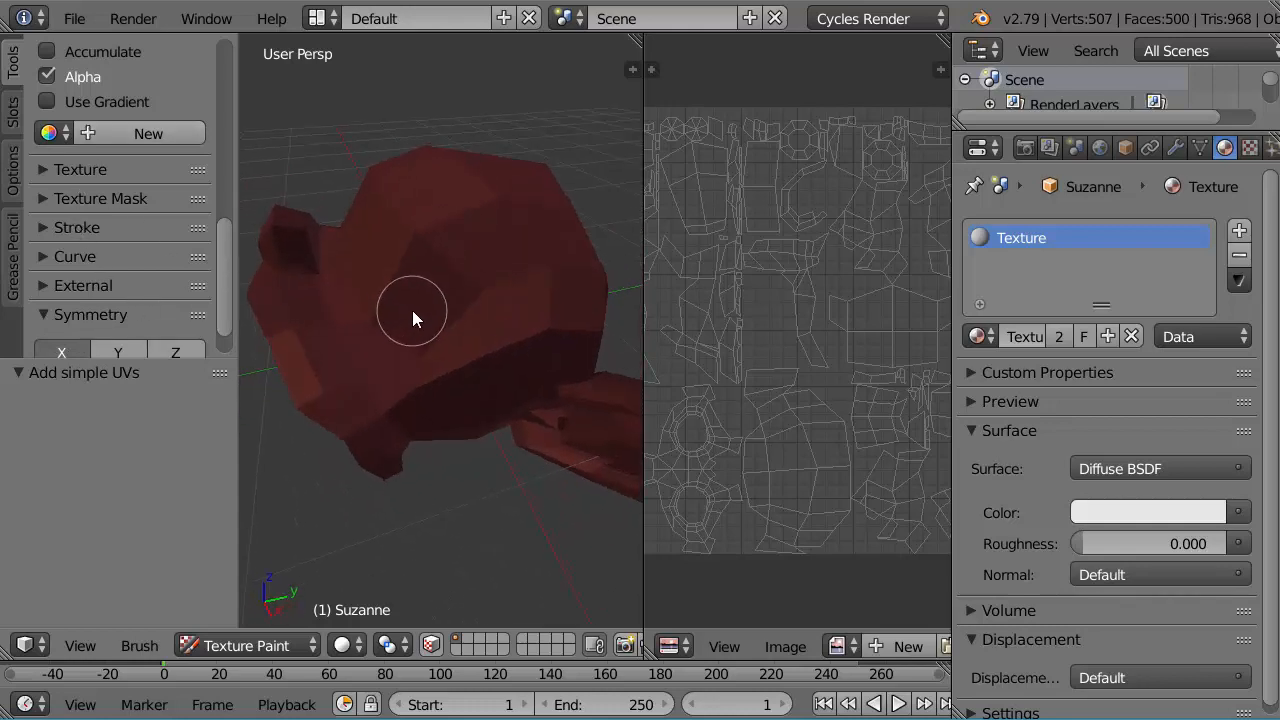
mouse_move(231, 226)
left_mouse_down()
mouse_move(232, 50)
mouse_move(231, 81)
left_mouse_up()
left_click(105, 262)
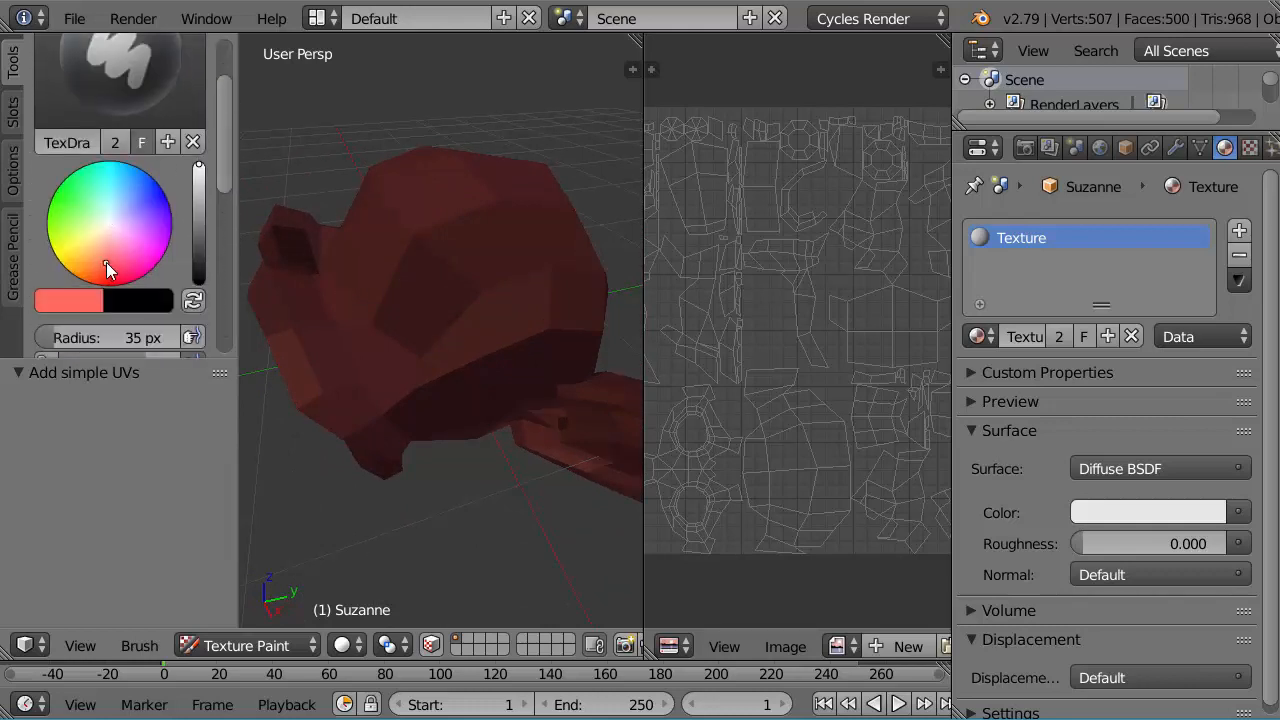
mouse_move(360, 309)
left_mouse_down()
mouse_move(384, 272)
mouse_move(430, 298)
mouse_move(458, 235)
mouse_move(522, 282)
mouse_move(573, 222)
left_mouse_up()
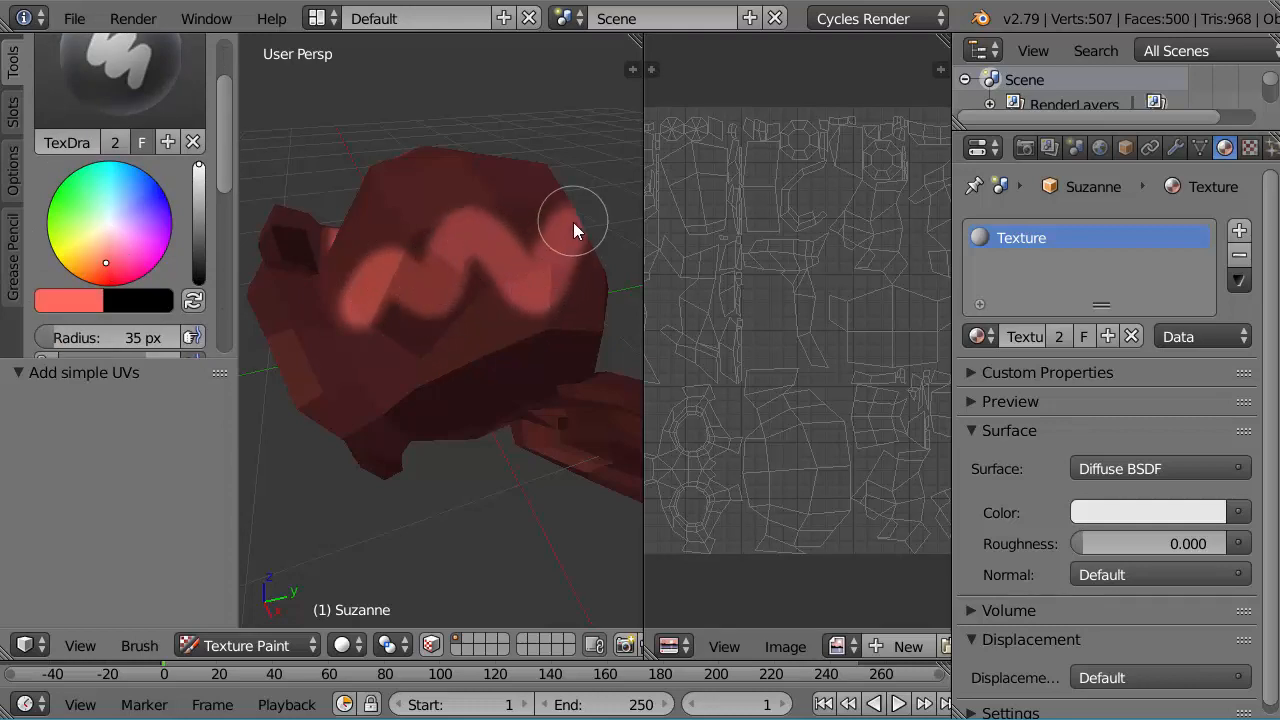
mouse_move(616, 303)
middle_mouse_down()
mouse_move(591, 323)
mouse_move(500, 343)
mouse_move(489, 354)
mouse_move(513, 359)
mouse_move(446, 469)
mouse_move(479, 422)
mouse_move(499, 339)
mouse_move(470, 325)
mouse_move(495, 337)
middle_mouse_up()
mouse_move(495, 337)
left_mouse_down()
mouse_move(473, 382)
mouse_move(501, 406)
left_mouse_up()
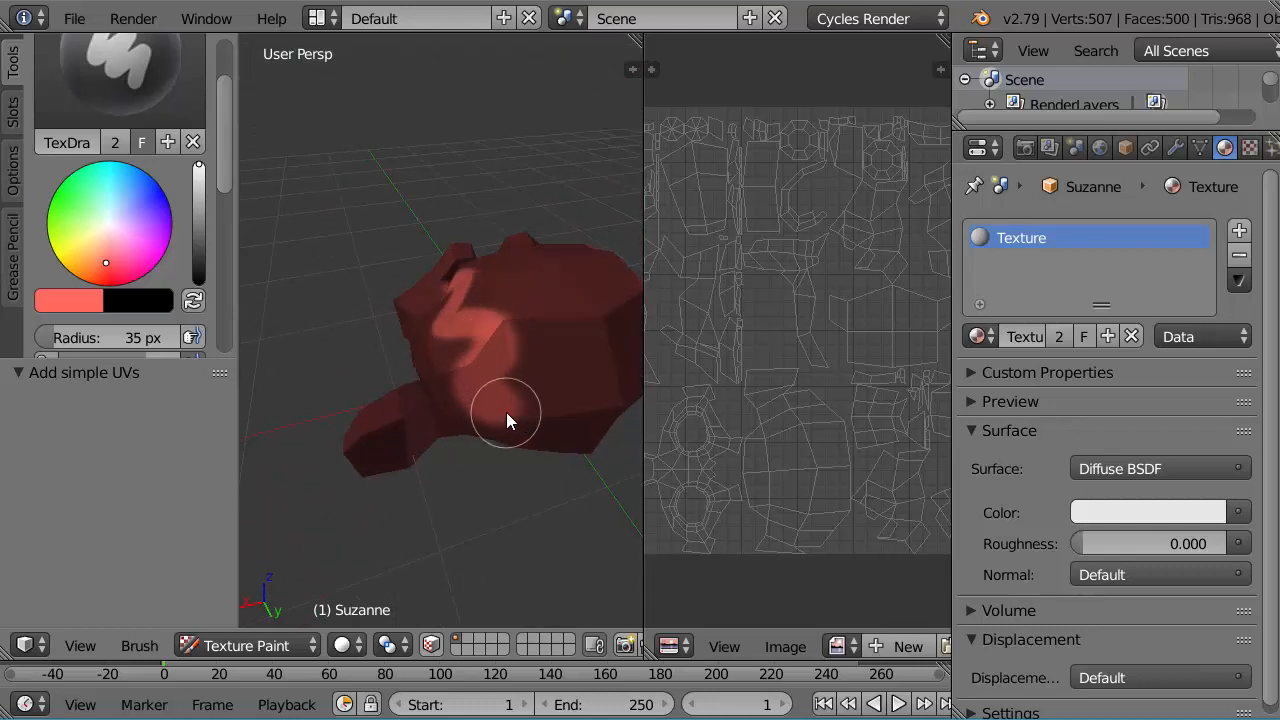
Step: Paint a wavy light red stroke down the back of the monkey's head and extend its upper end
scroll(511, 376, "up", 2)
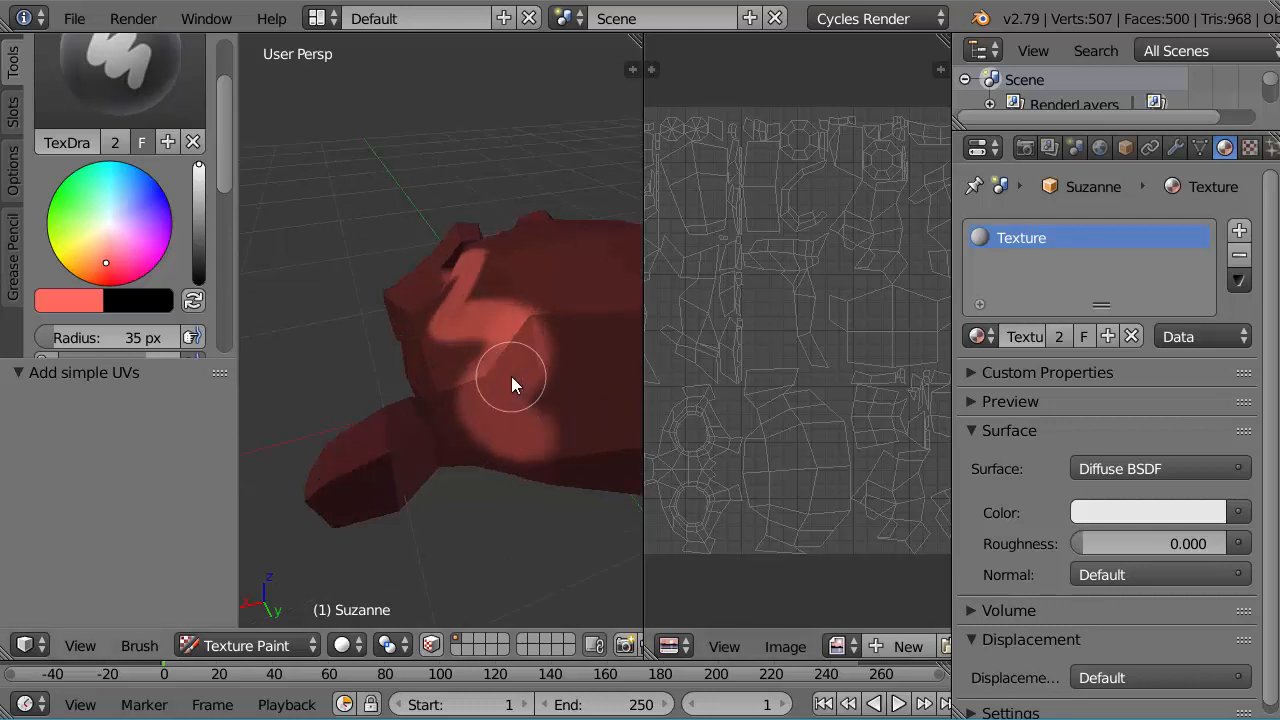
scroll(511, 376, "up", 1)
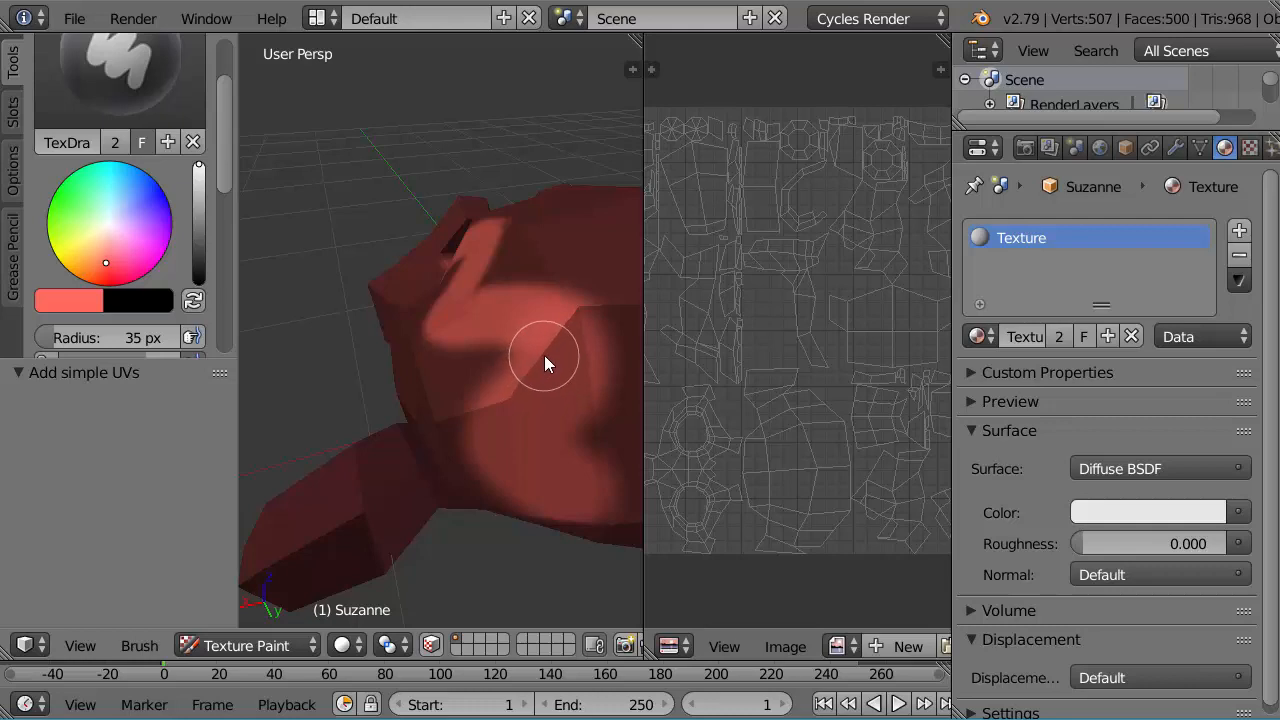
mouse_move(544, 355)
middle_mouse_down()
mouse_move(449, 329)
mouse_move(444, 346)
mouse_move(467, 359)
middle_mouse_up()
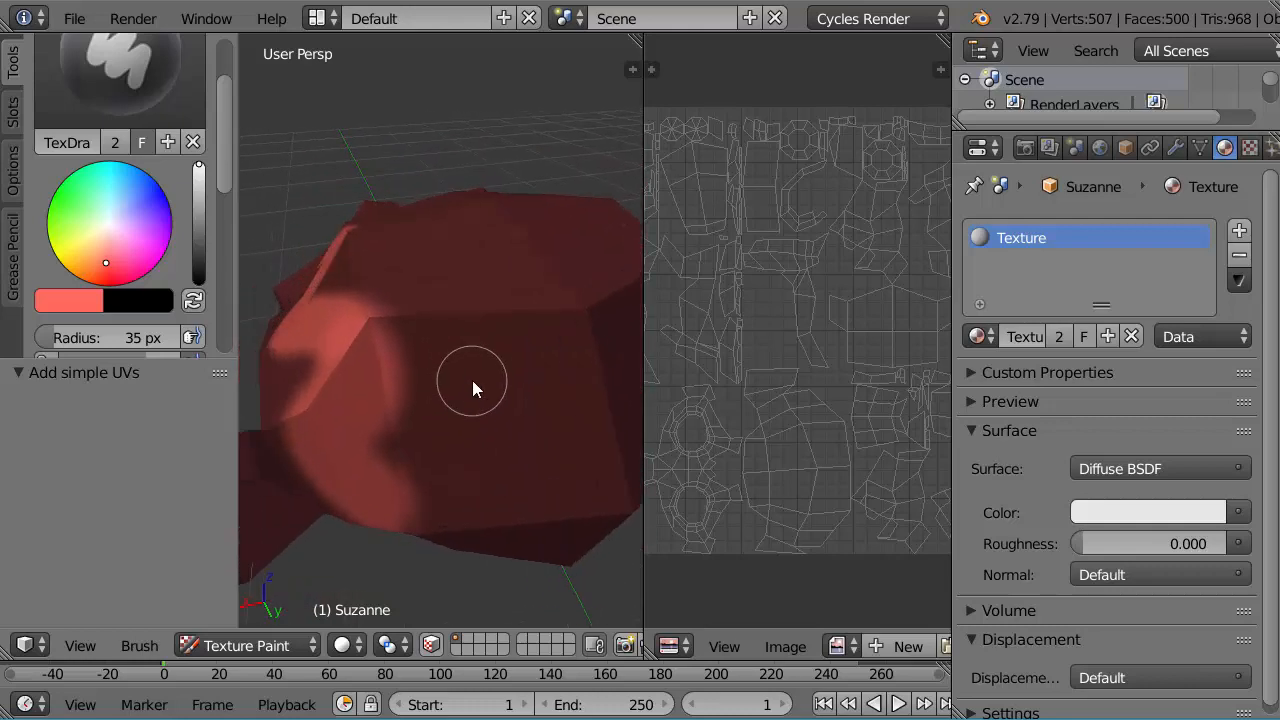
scroll(472, 388, "up", 3)
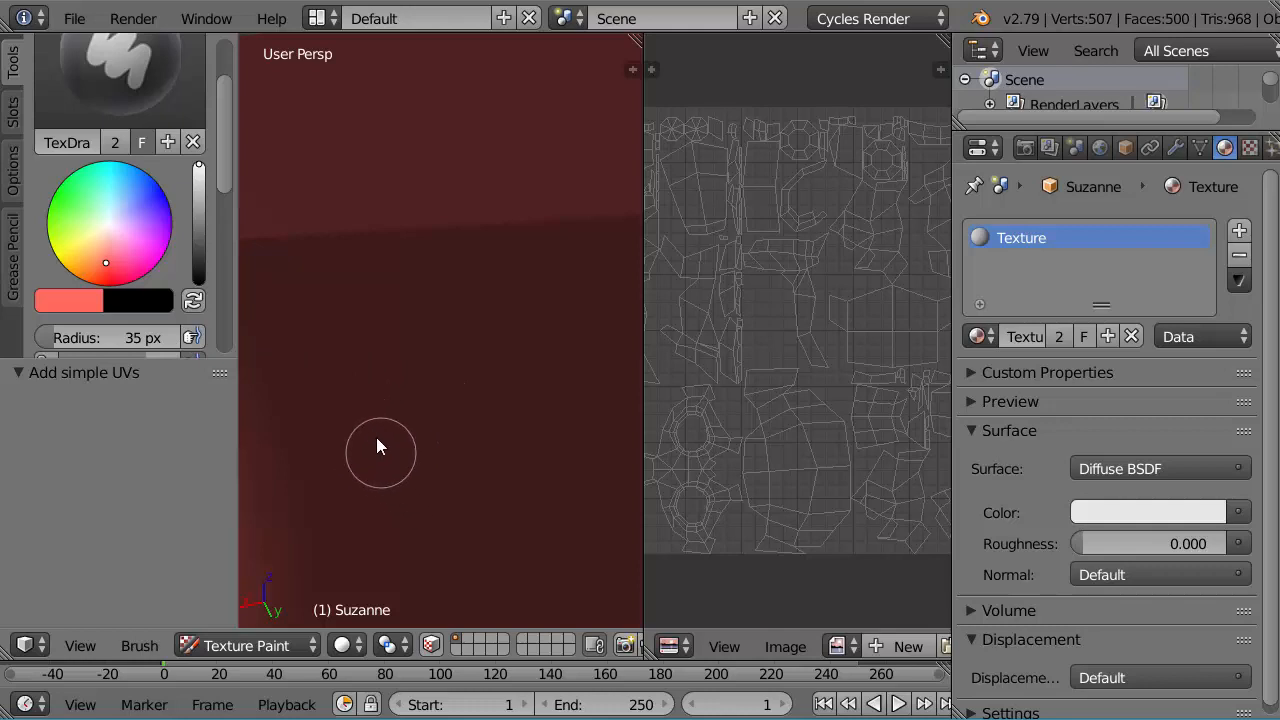
scroll(368, 303, "down", 3)
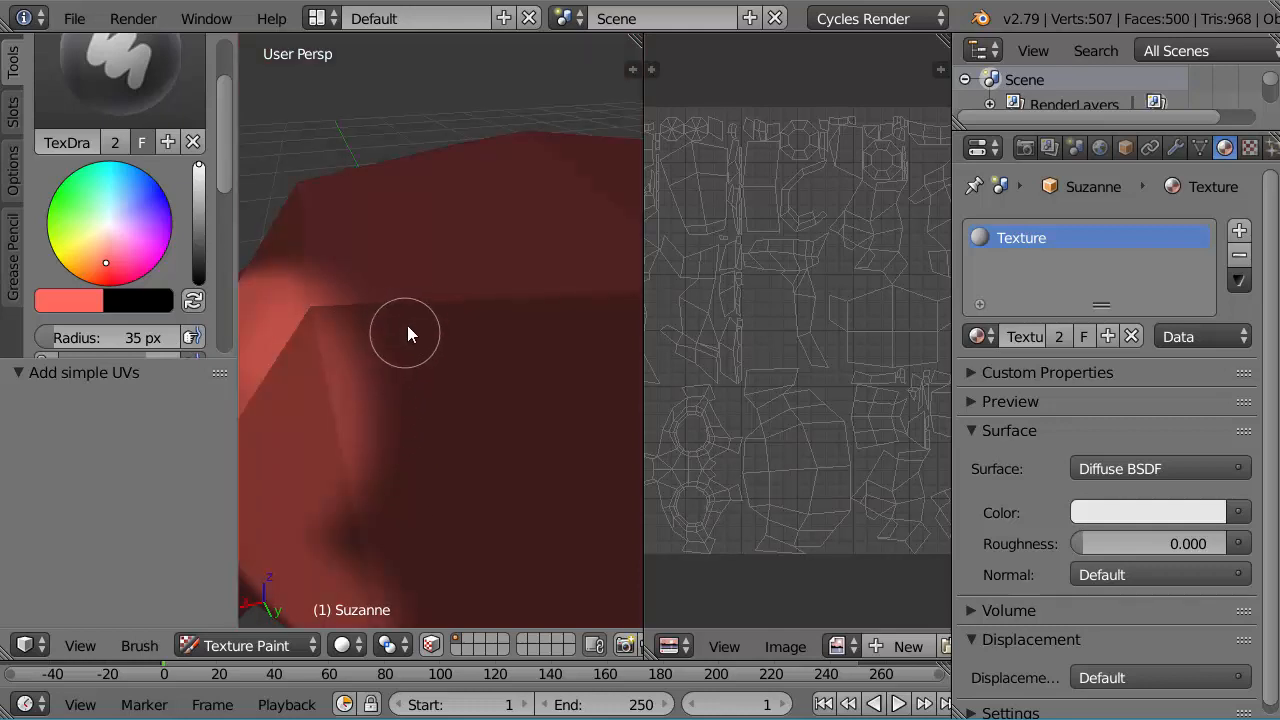
mouse_move(391, 268)
left_mouse_down()
mouse_move(429, 309)
mouse_move(423, 366)
mouse_move(472, 424)
mouse_move(423, 522)
mouse_move(487, 580)
left_mouse_up()
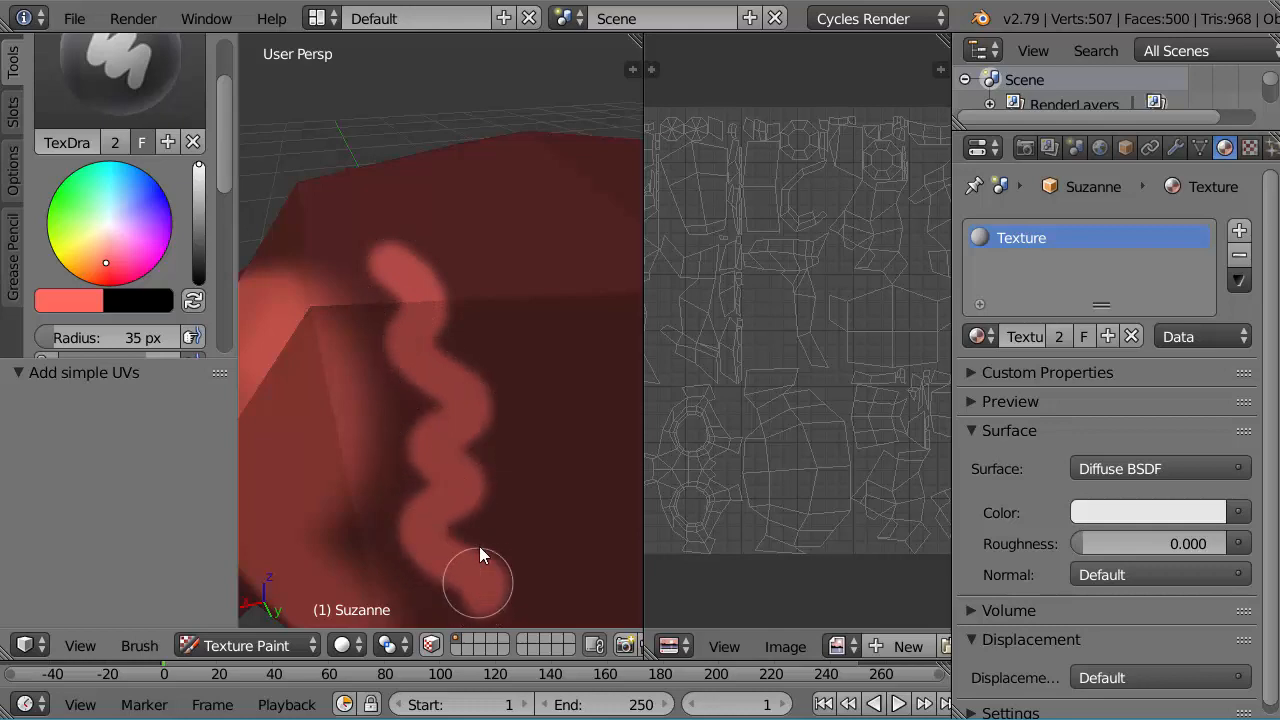
left_click_drag(390, 263, 333, 226)
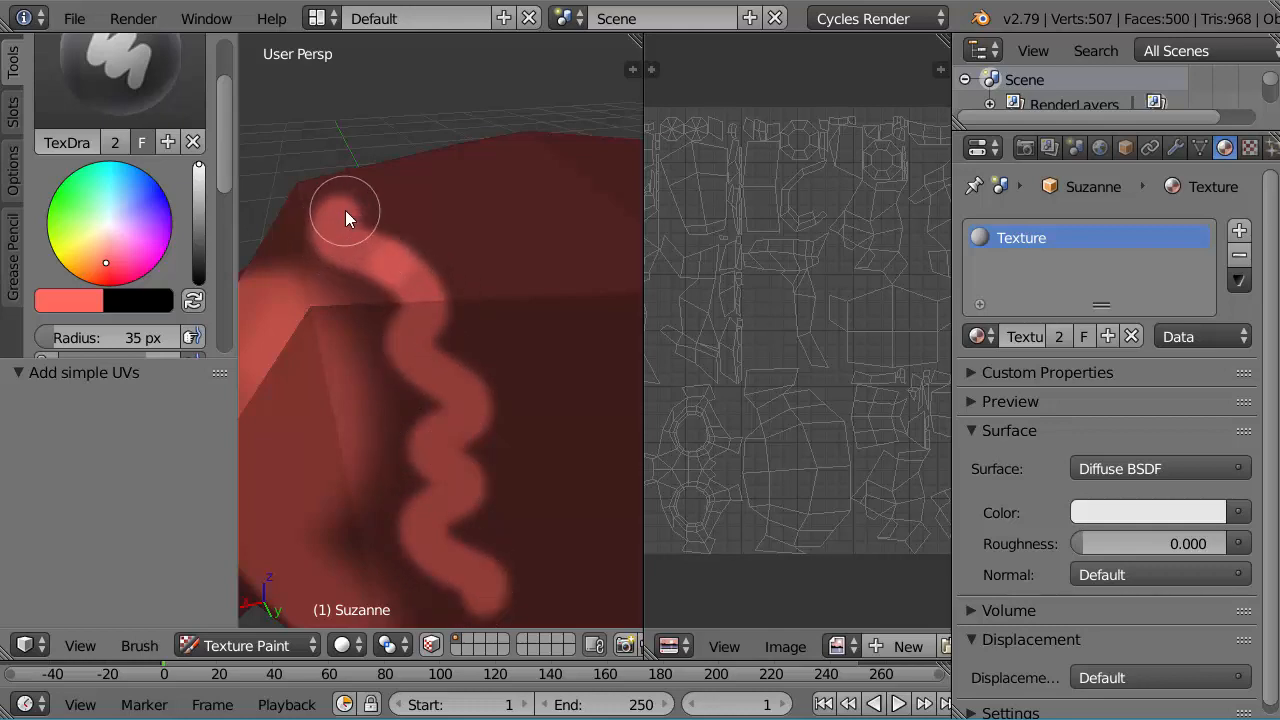
Step: Paint a broad light red patch along the middle of the monkey's crown
scroll(457, 232, "up", 5)
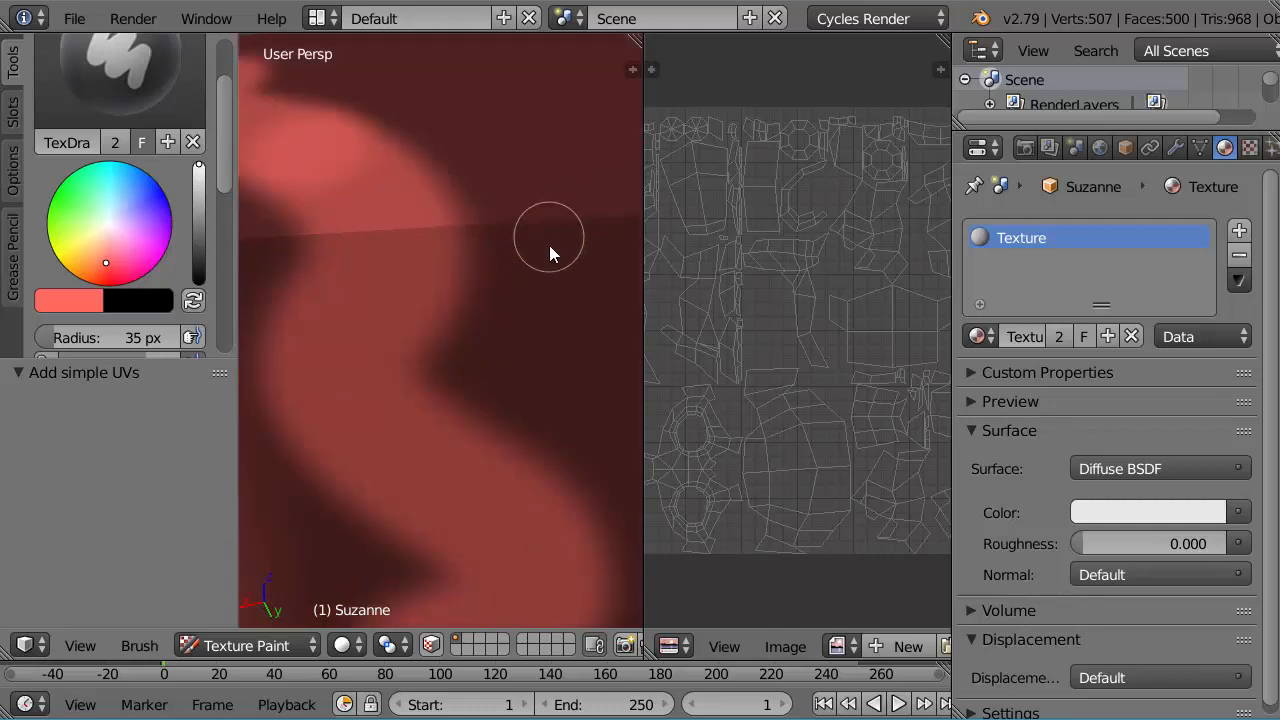
scroll(559, 250, "down", 5)
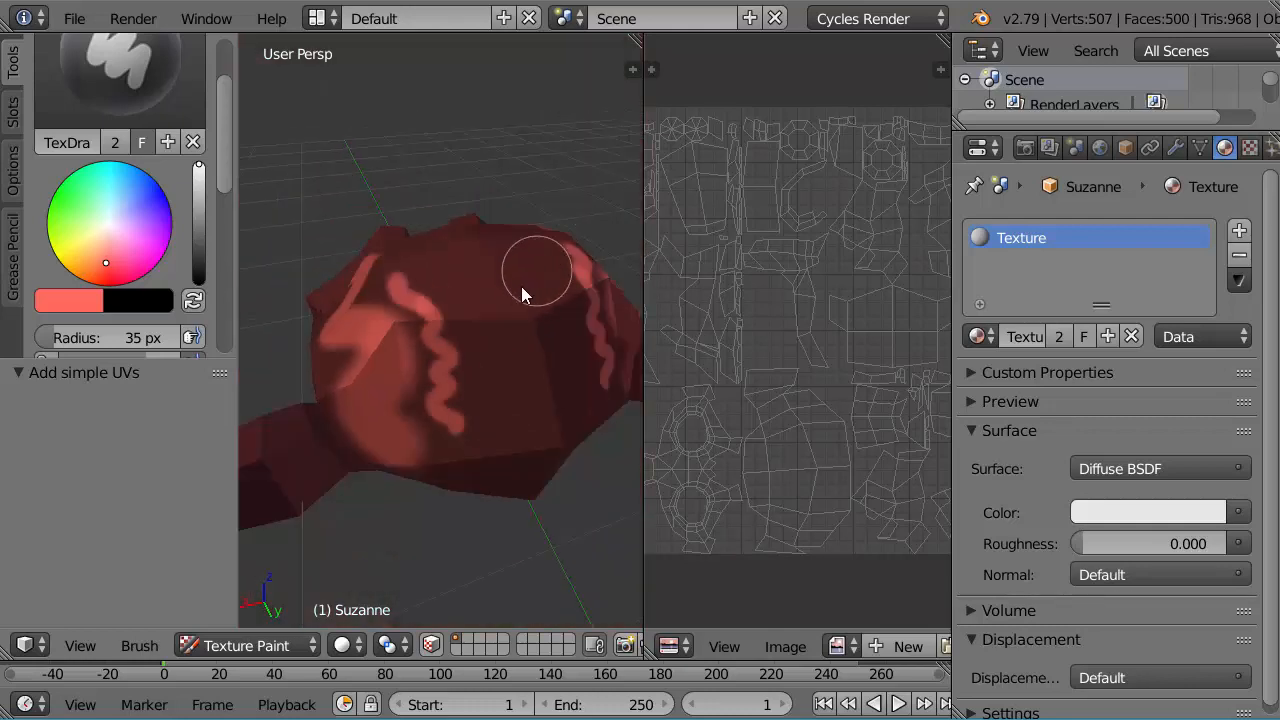
mouse_move(422, 359)
middle_mouse_down()
mouse_move(478, 364)
mouse_move(411, 379)
mouse_move(439, 402)
mouse_move(522, 407)
mouse_move(553, 345)
mouse_move(432, 358)
mouse_move(501, 403)
mouse_move(518, 363)
mouse_move(465, 385)
mouse_move(508, 353)
mouse_move(378, 269)
middle_mouse_up()
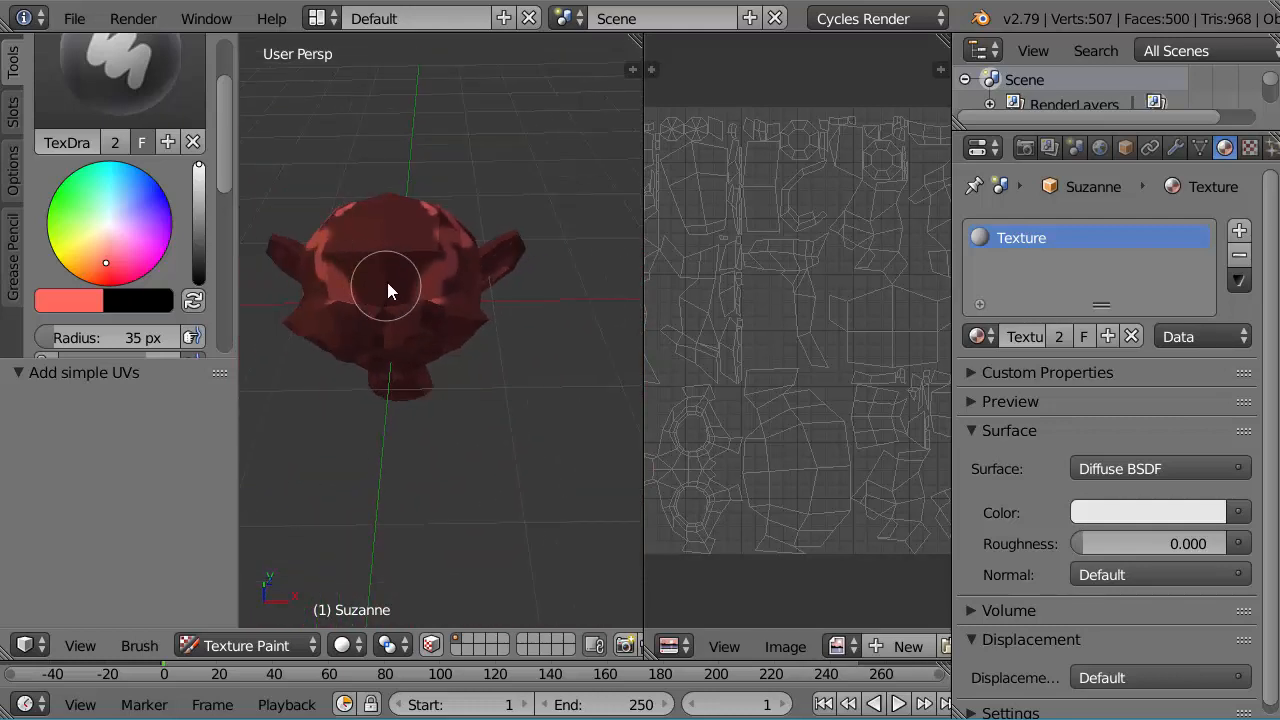
scroll(387, 279, "down", 2)
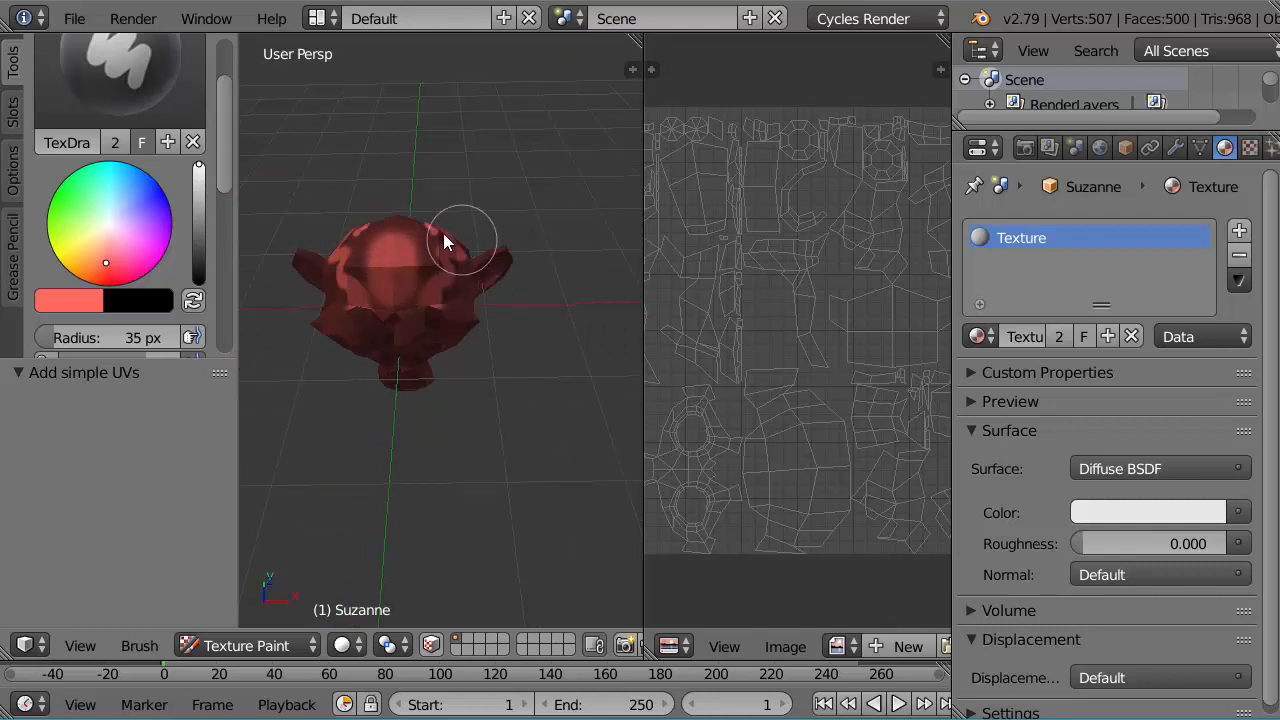
Step: Set the brush color to light green, dab three spots along the middle of the crown, and view the result from the front
left_click(79, 208)
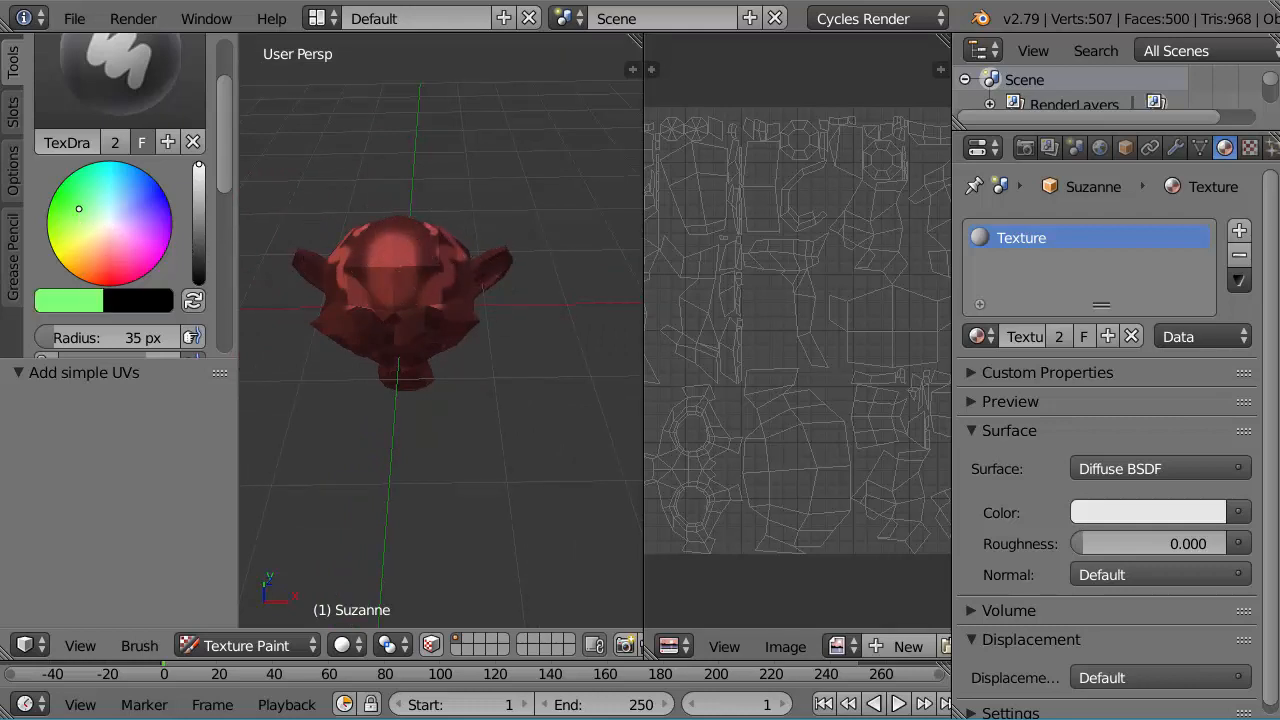
scroll(415, 282, "up", 3)
left_click(349, 262)
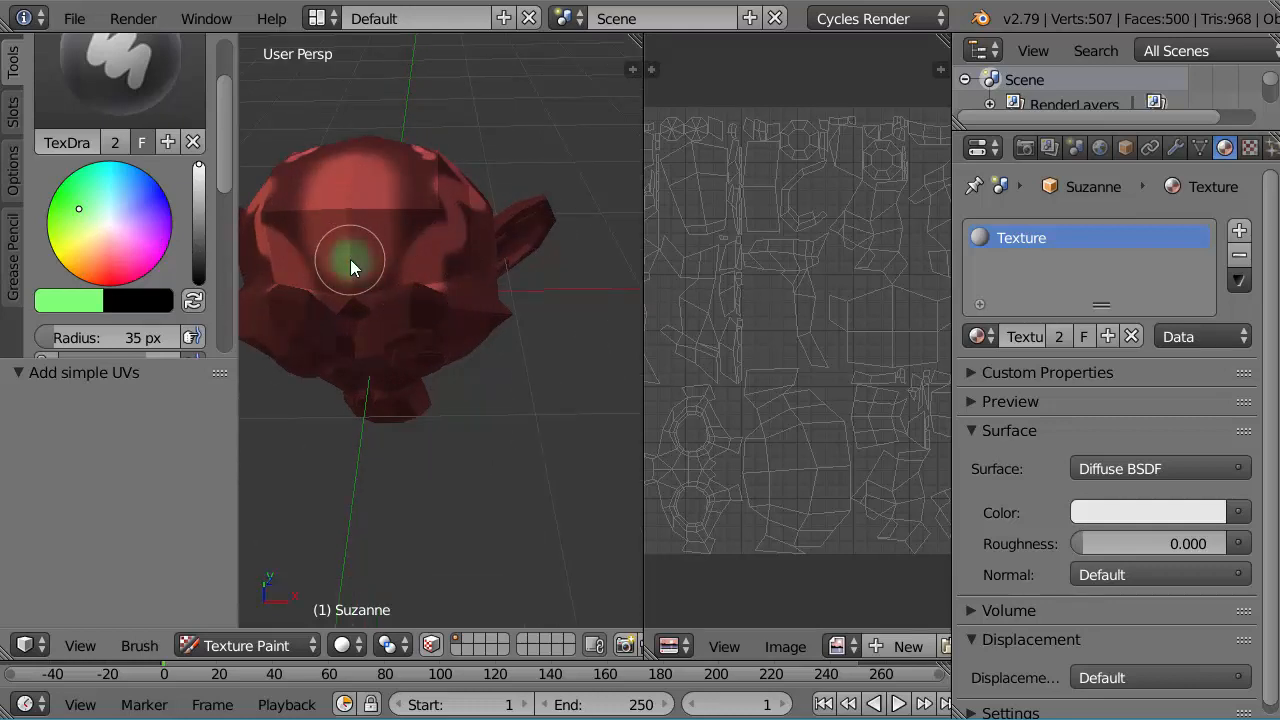
left_click(349, 220)
left_click(350, 180)
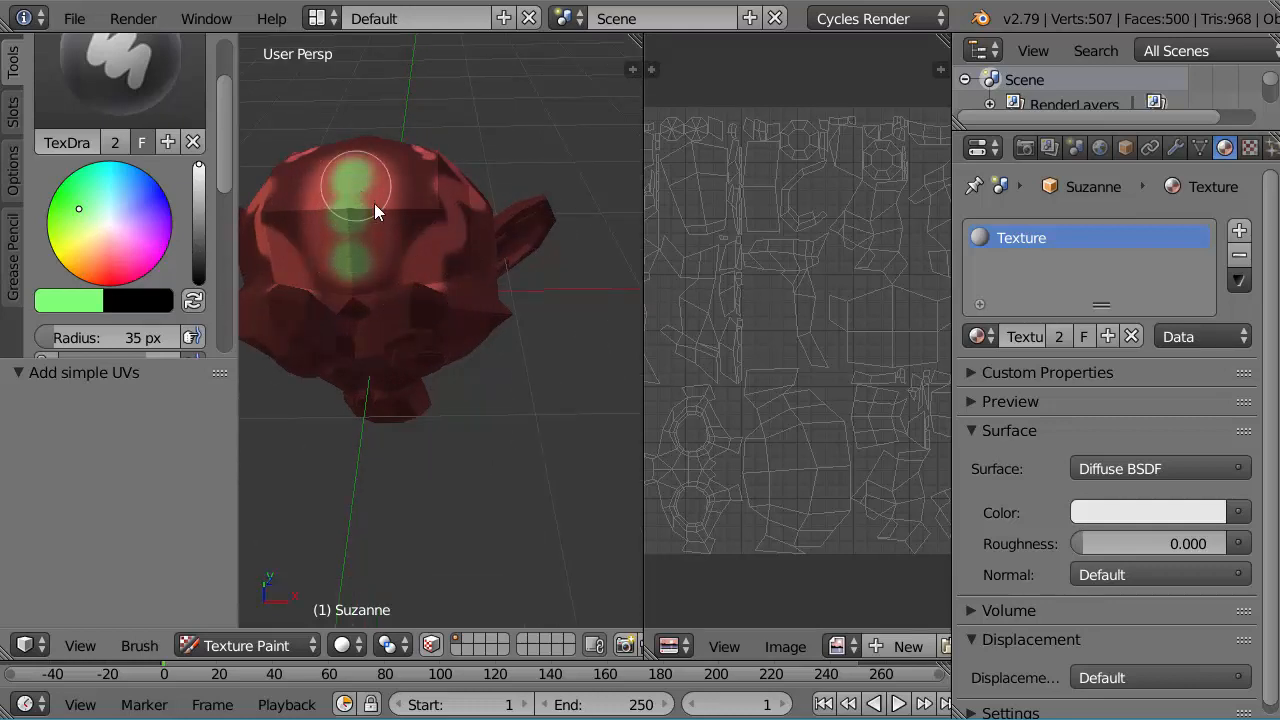
scroll(490, 338, "down", 2)
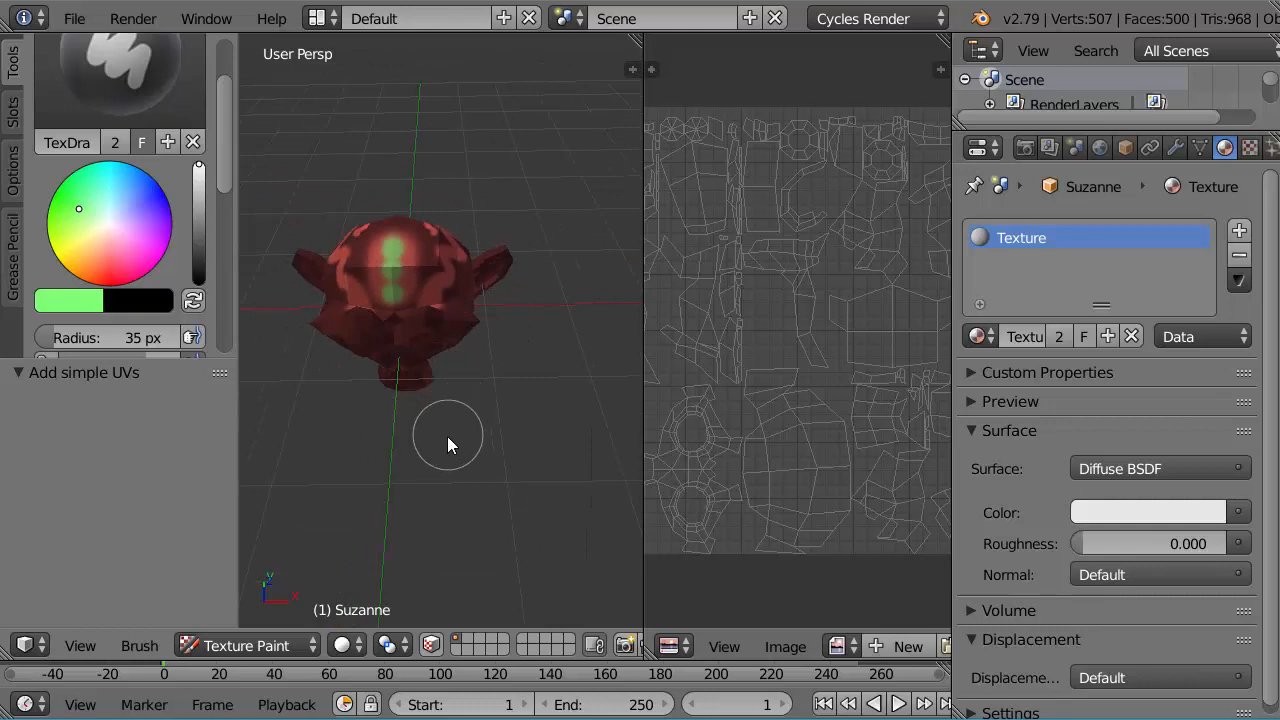
mouse_move(447, 436)
middle_mouse_down()
mouse_move(480, 351)
mouse_move(467, 451)
mouse_move(479, 269)
middle_mouse_up()
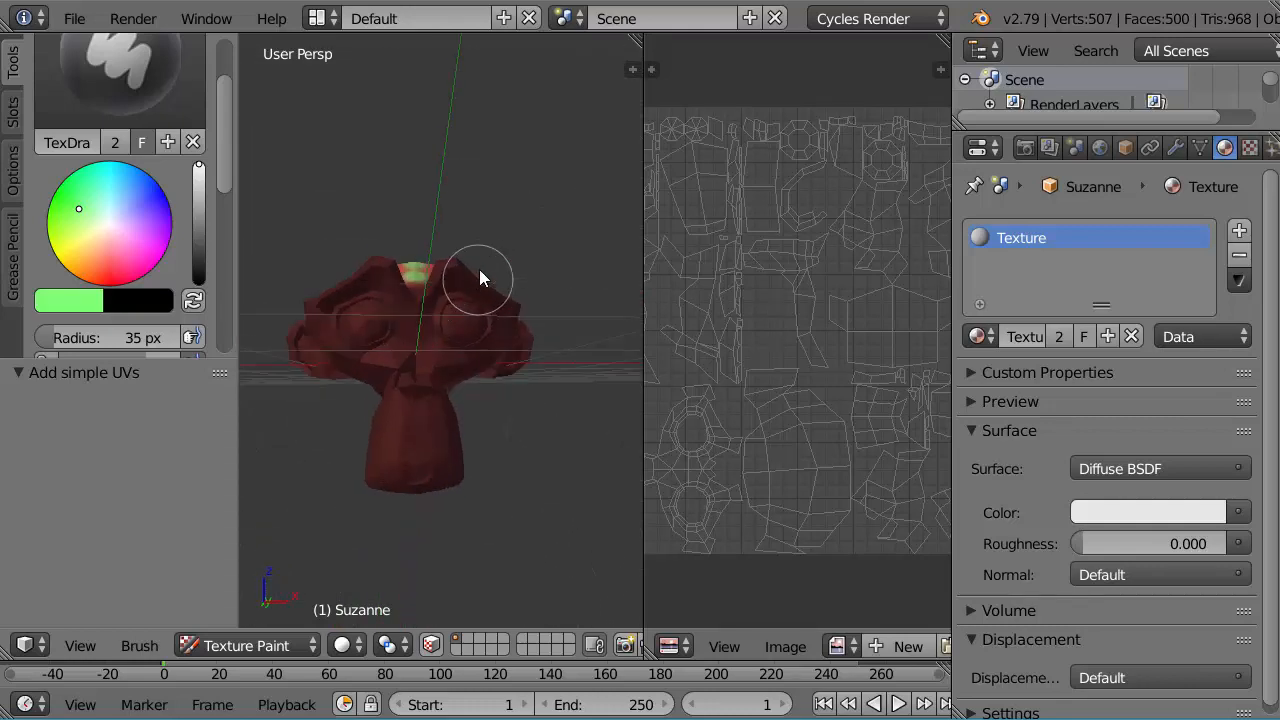
mouse_move(494, 354)
middle_mouse_down()
mouse_move(463, 420)
mouse_move(395, 441)
mouse_move(547, 363)
middle_mouse_up()
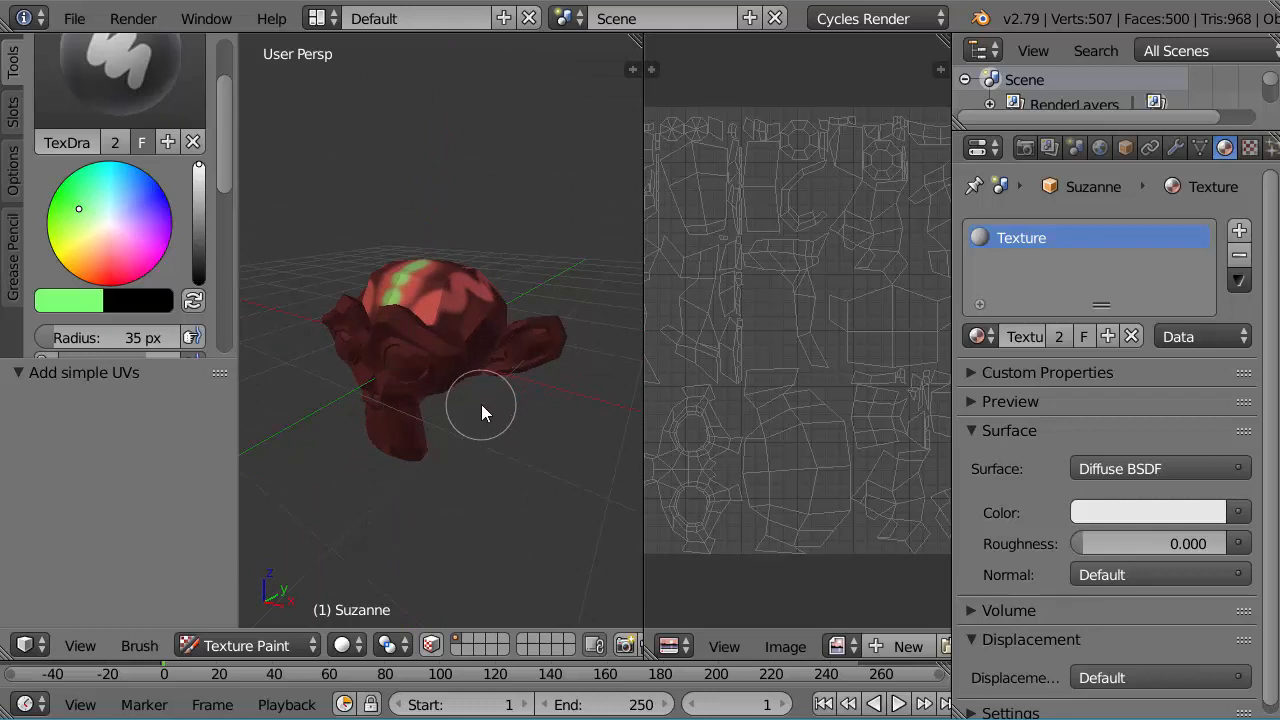
scroll(467, 414, "up", 2)
middle_click_drag(469, 425, 504, 399)
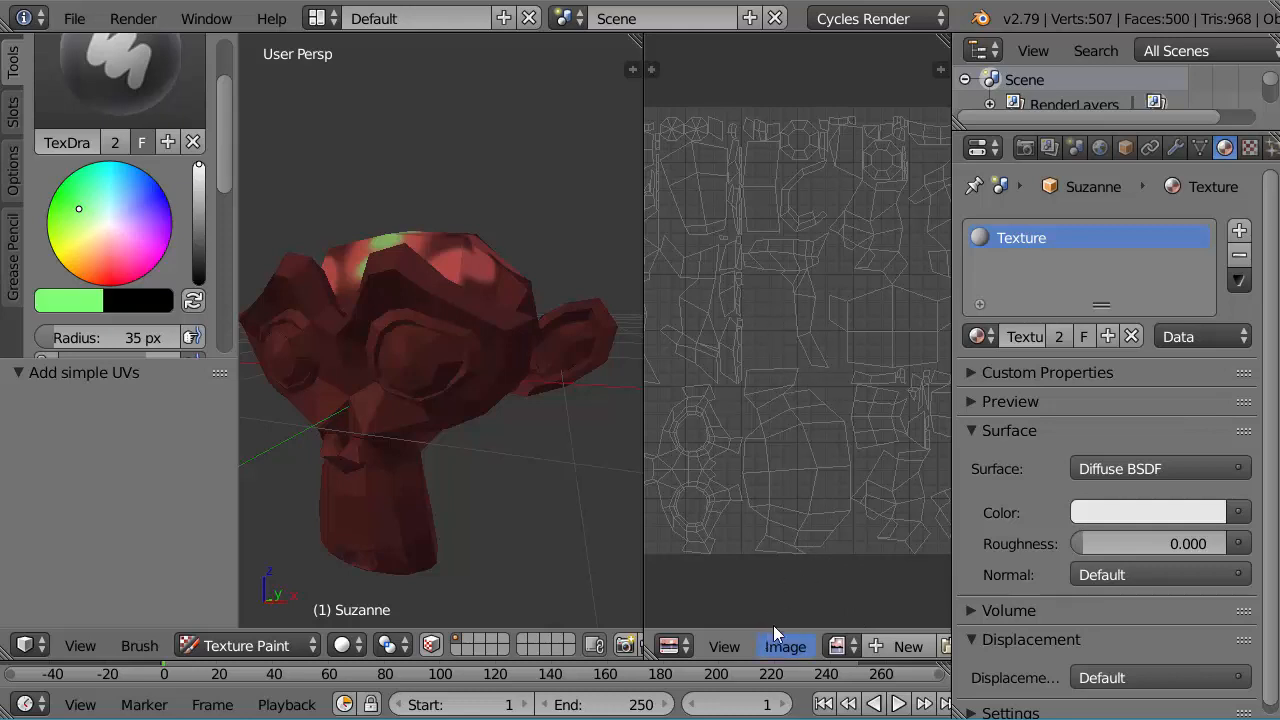
Step: Show the Material.001 Diffuse Color image behind the UV layout and fit it to the view
left_click(855, 647)
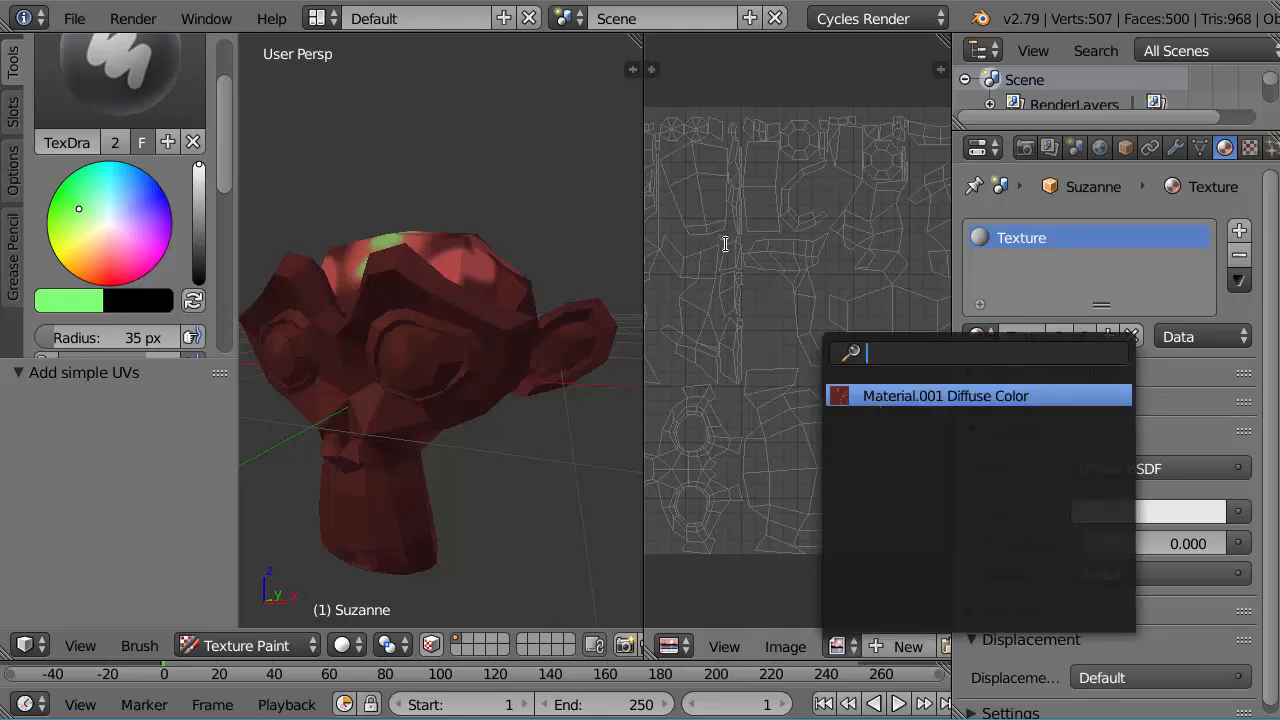
left_click(897, 396)
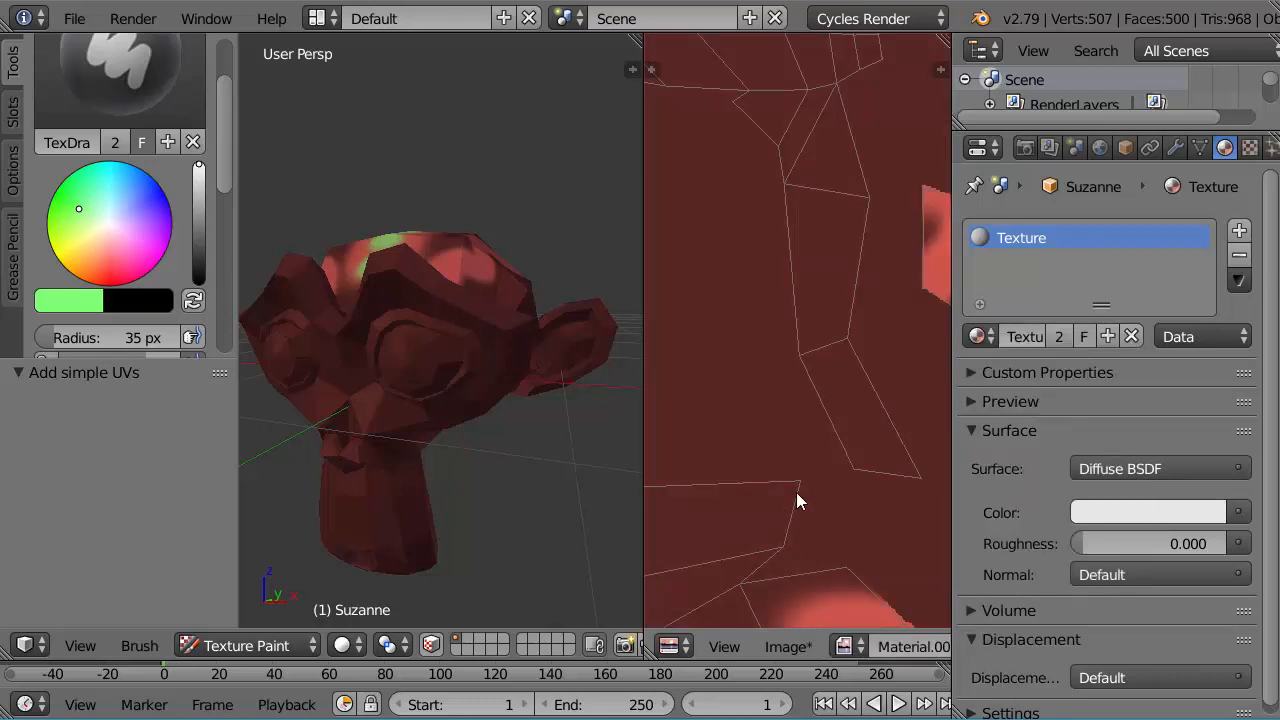
left_click(724, 646)
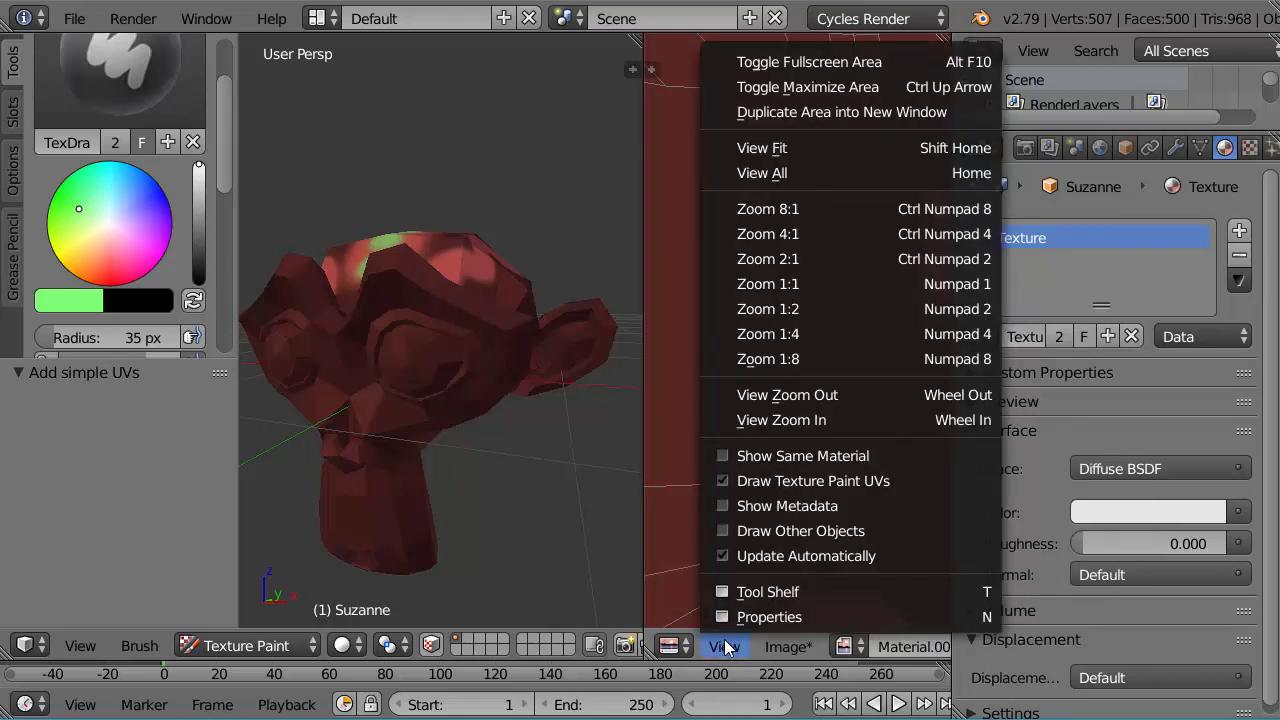
left_click(799, 149)
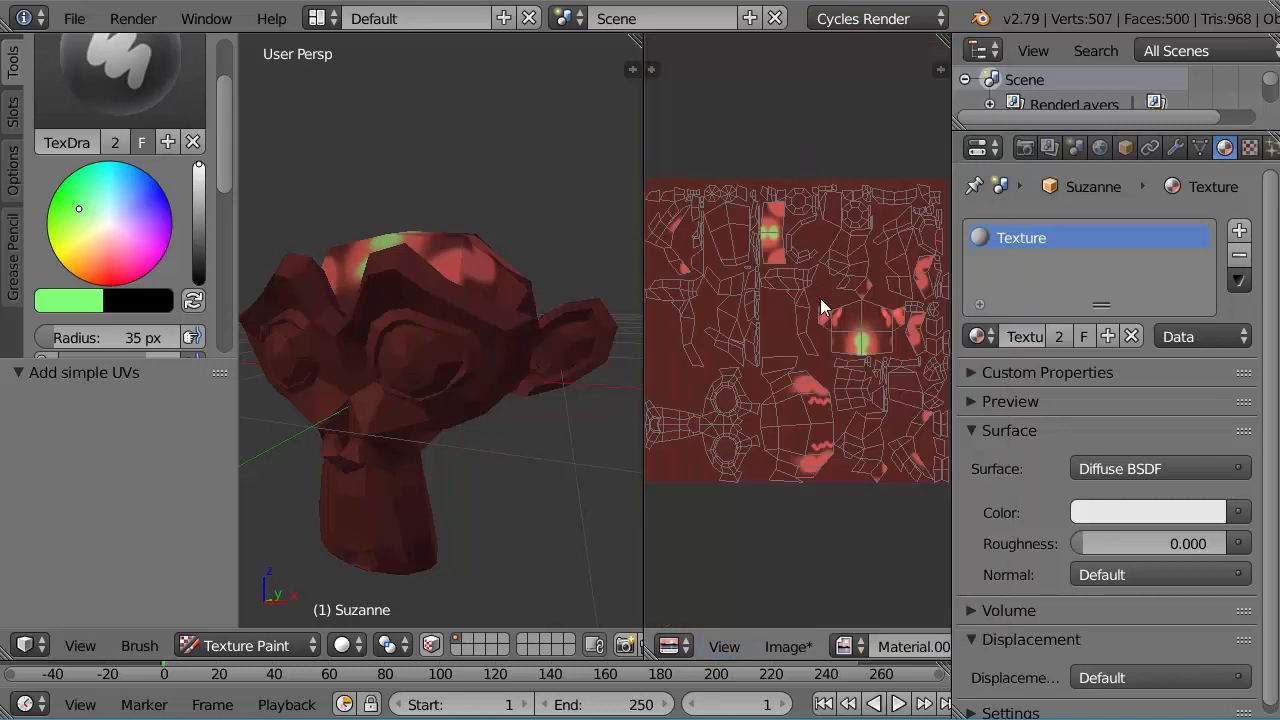
scroll(861, 410, "up", 1)
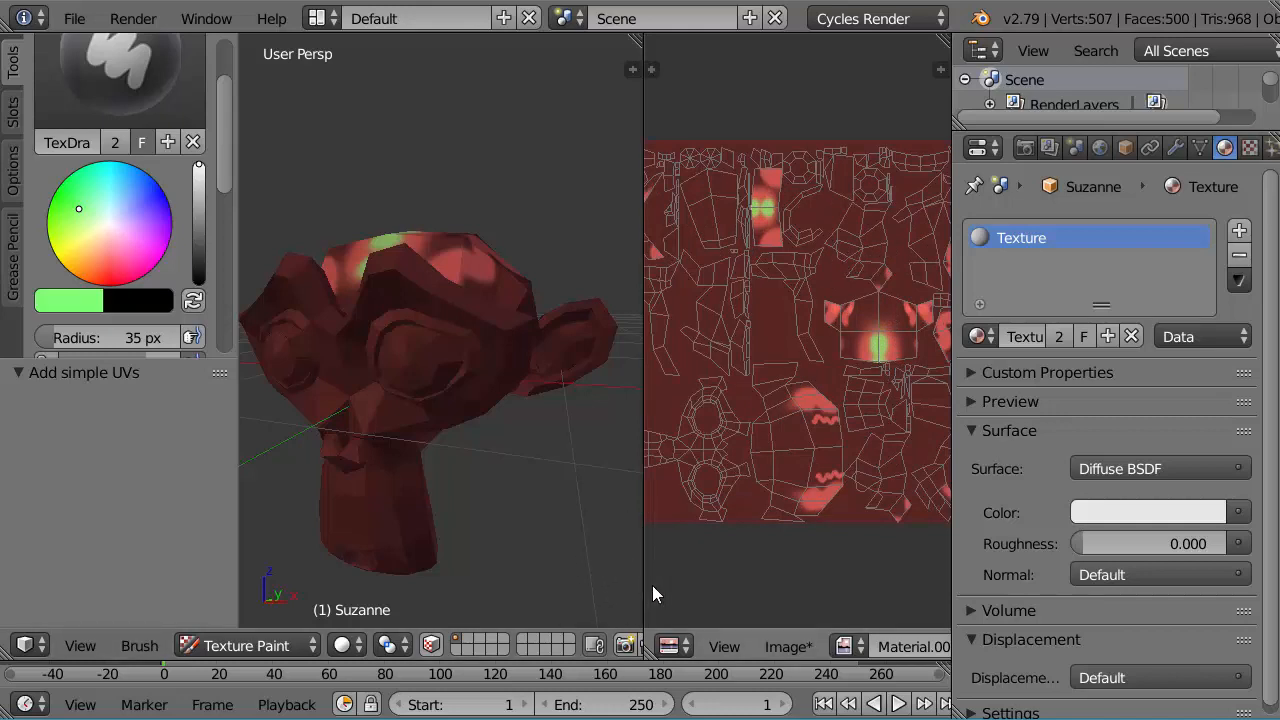
Step: Widen the image editor to show the whole texture and switch it to Paint mode
left_click_drag(643, 584, 522, 583)
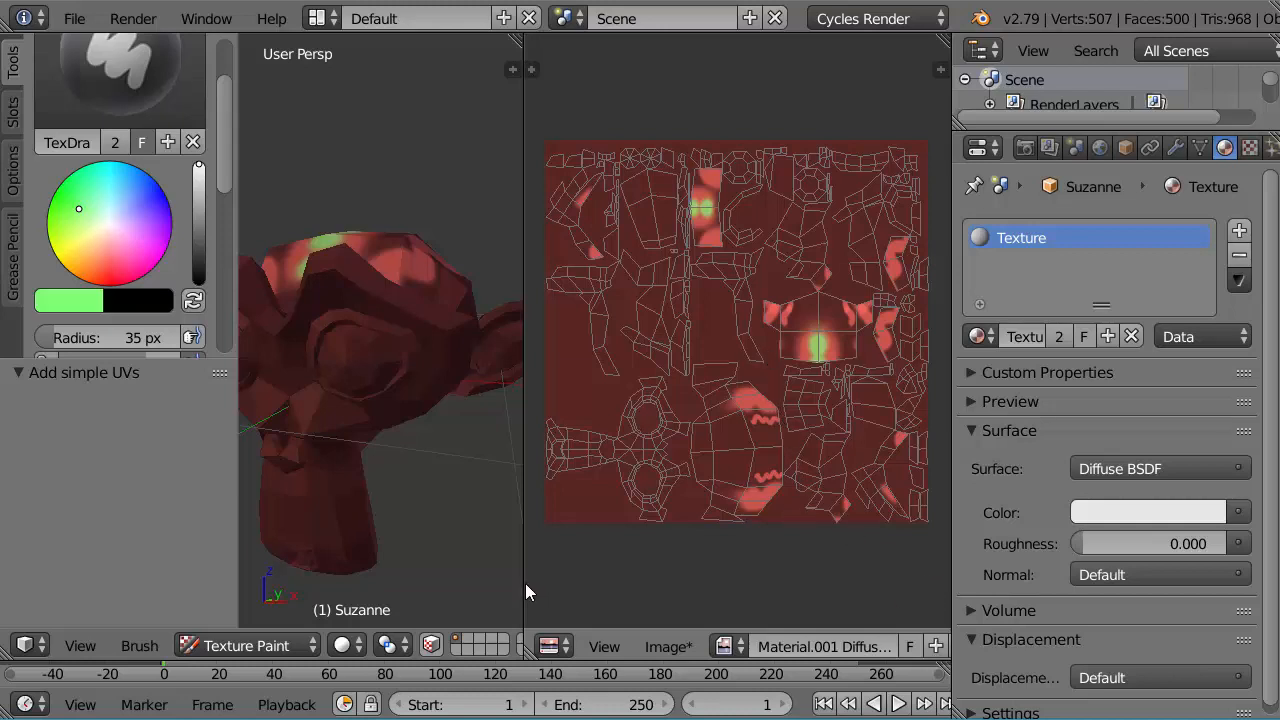
left_click_drag(523, 588, 383, 612)
left_click(928, 648)
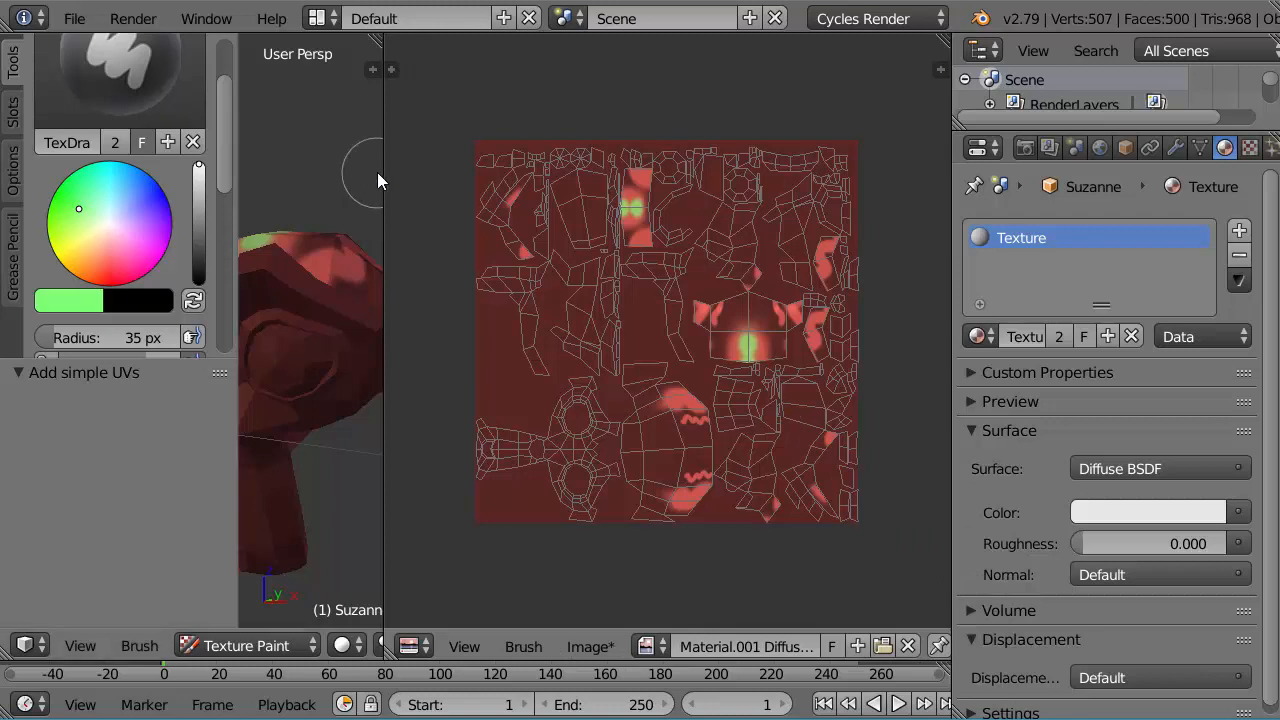
Step: Set the brush color to blue and paint both round eye islands and a few other UV islands directly on the image
left_click(158, 202)
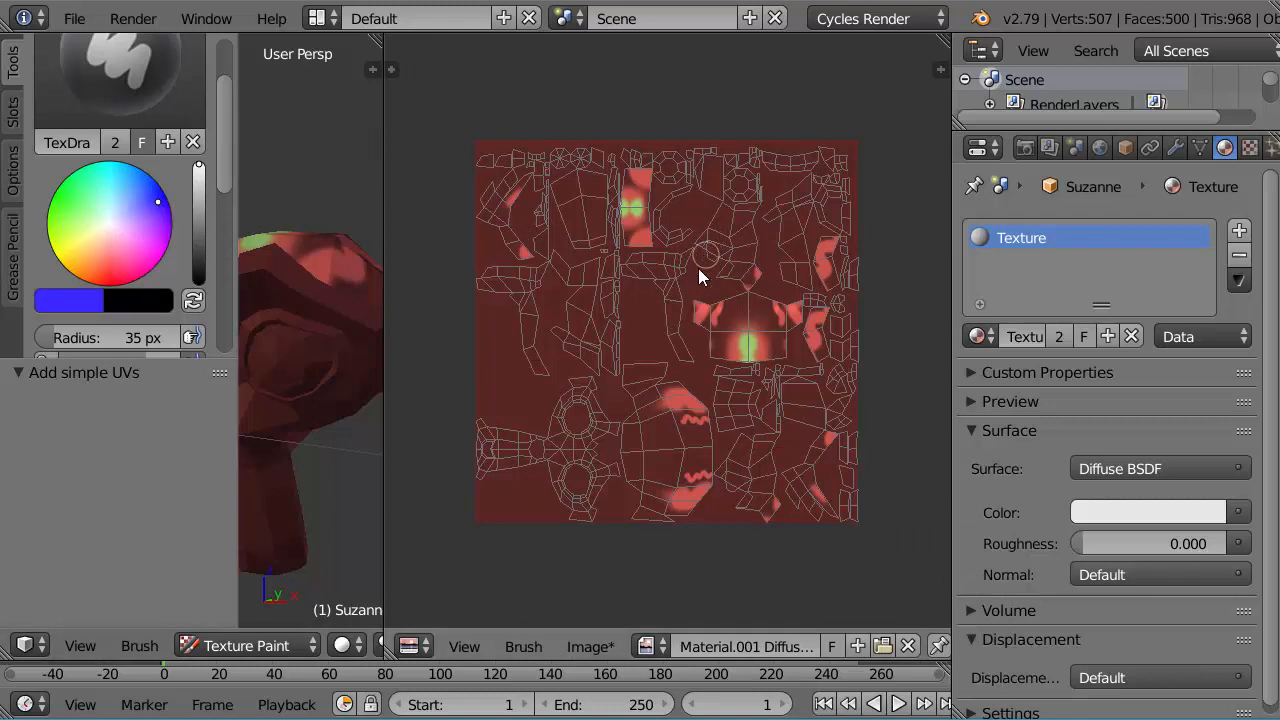
mouse_move(740, 262)
left_mouse_down()
mouse_move(748, 211)
mouse_move(713, 243)
mouse_move(669, 334)
mouse_move(676, 301)
left_mouse_up()
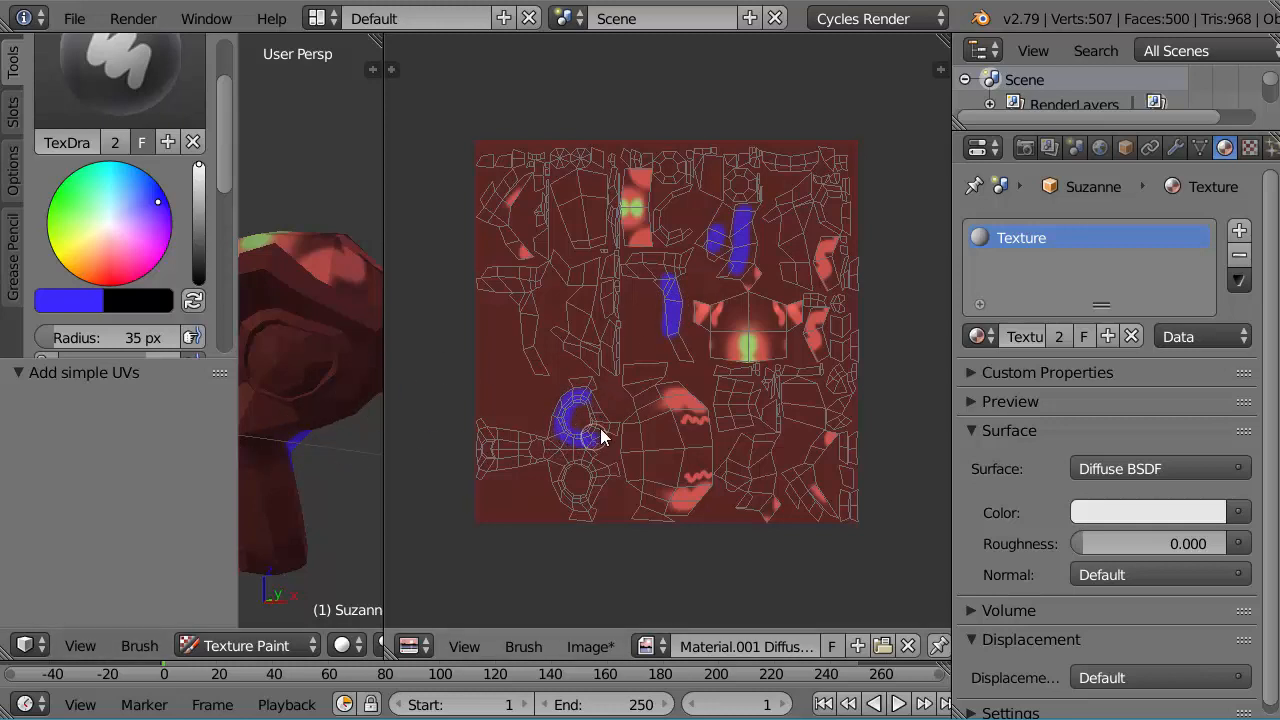
mouse_move(600, 430)
left_mouse_down()
mouse_move(571, 417)
mouse_move(586, 471)
mouse_move(560, 477)
mouse_move(598, 492)
left_mouse_up()
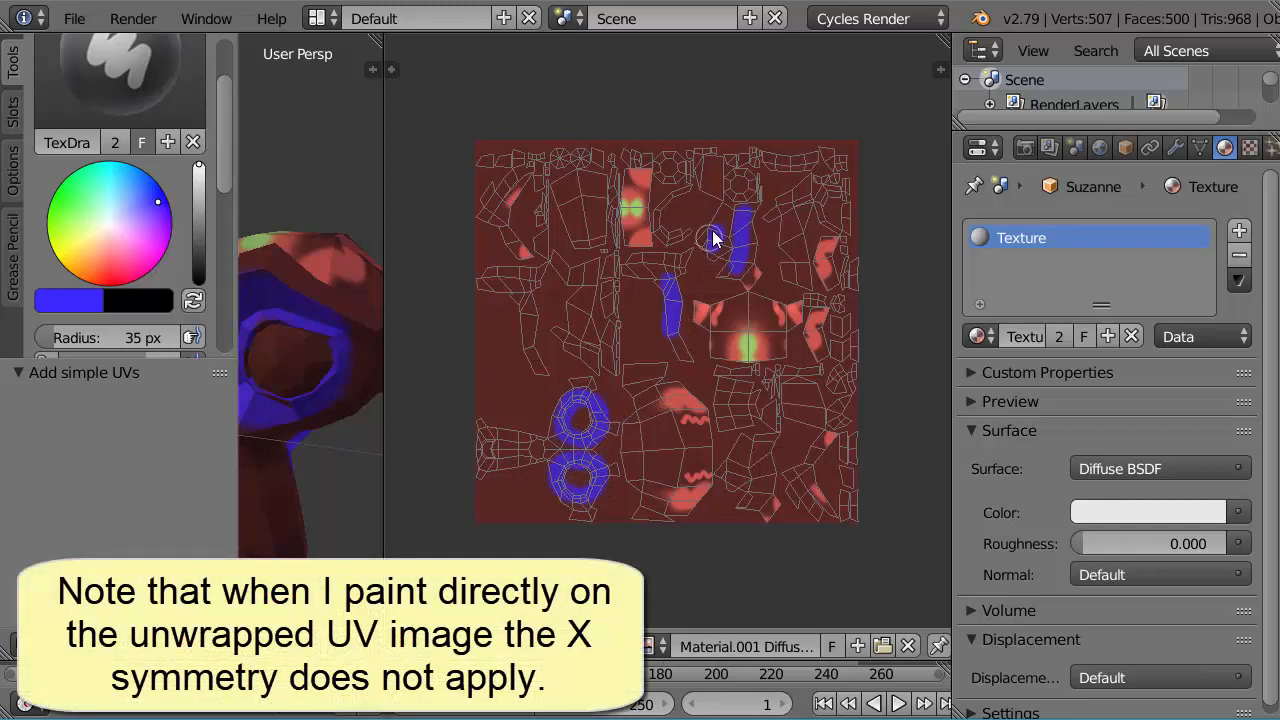
left_click_drag(713, 238, 718, 250)
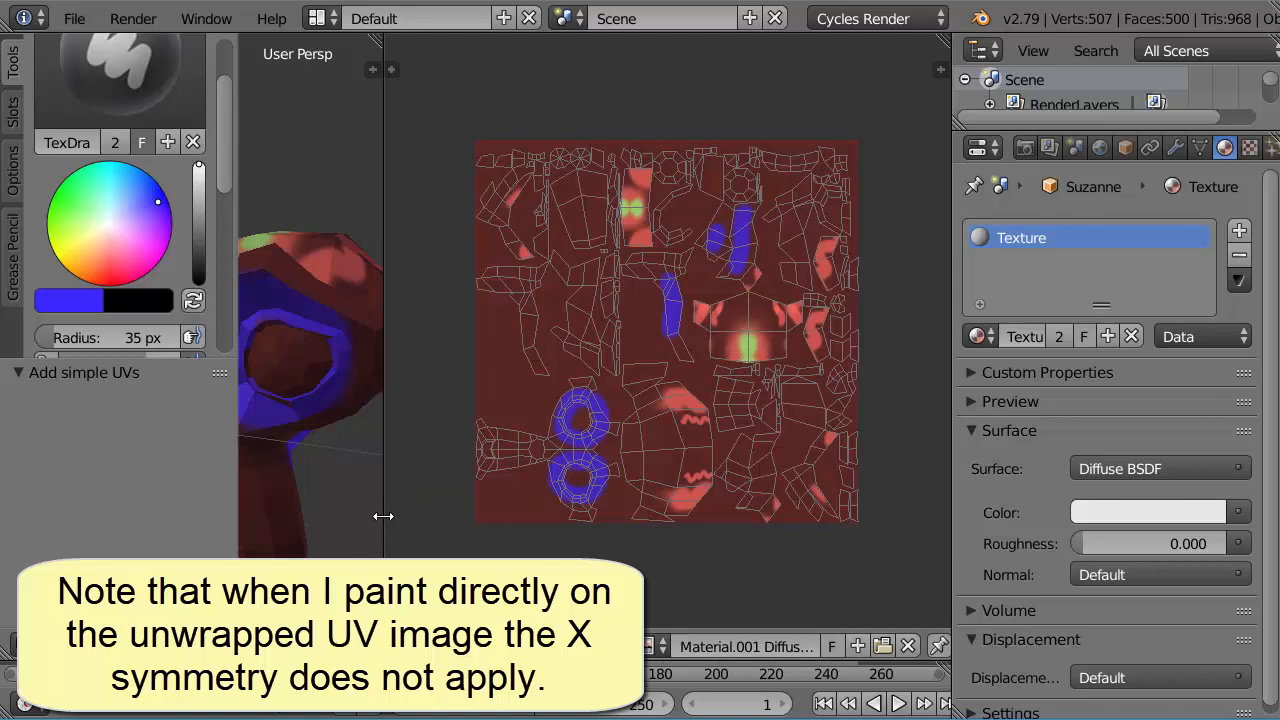
Step: Enlarge the 3D viewport and view the blue paint around the monkey's eyes
left_click_drag(382, 516, 860, 502)
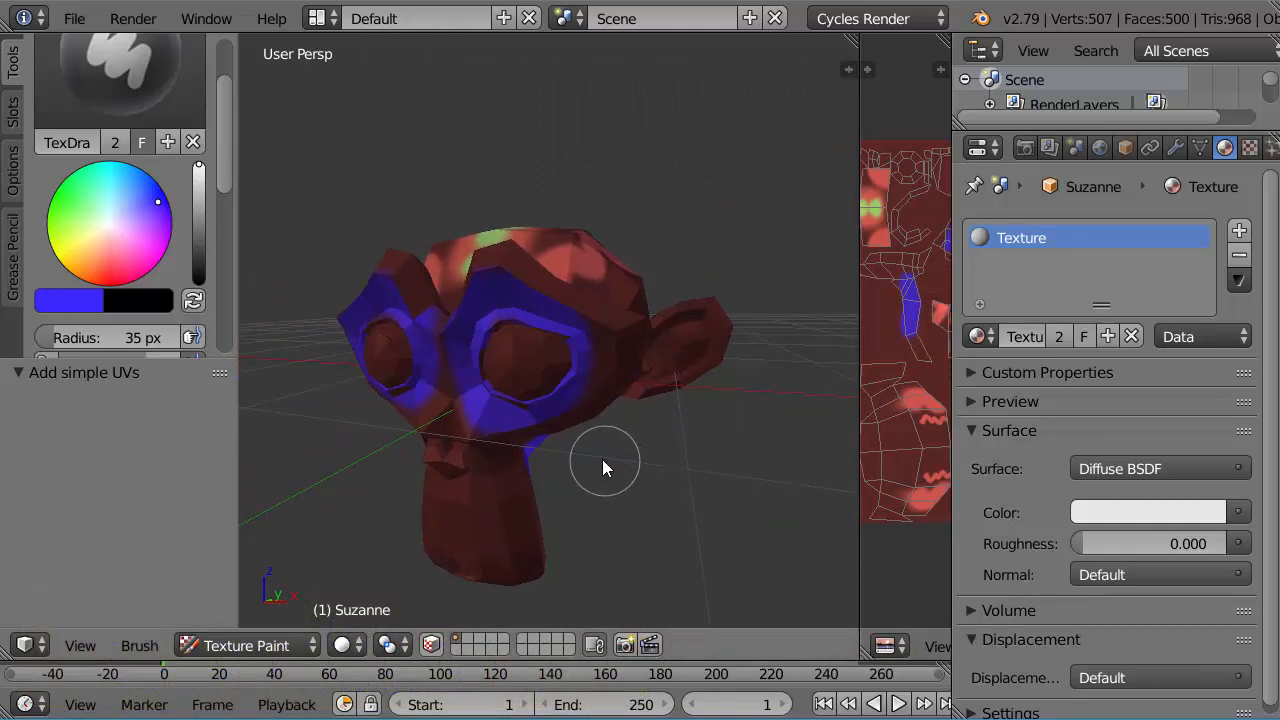
middle_click_drag(595, 453, 623, 415)
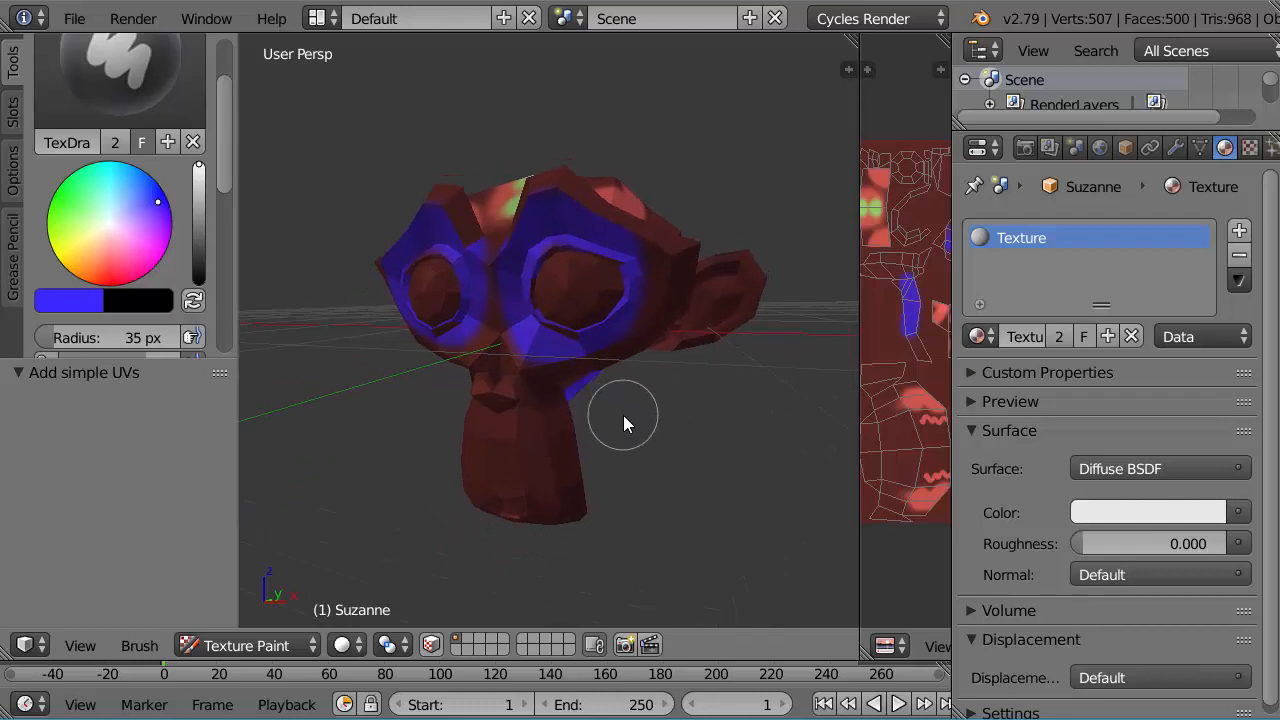
scroll(623, 415, "up", 1)
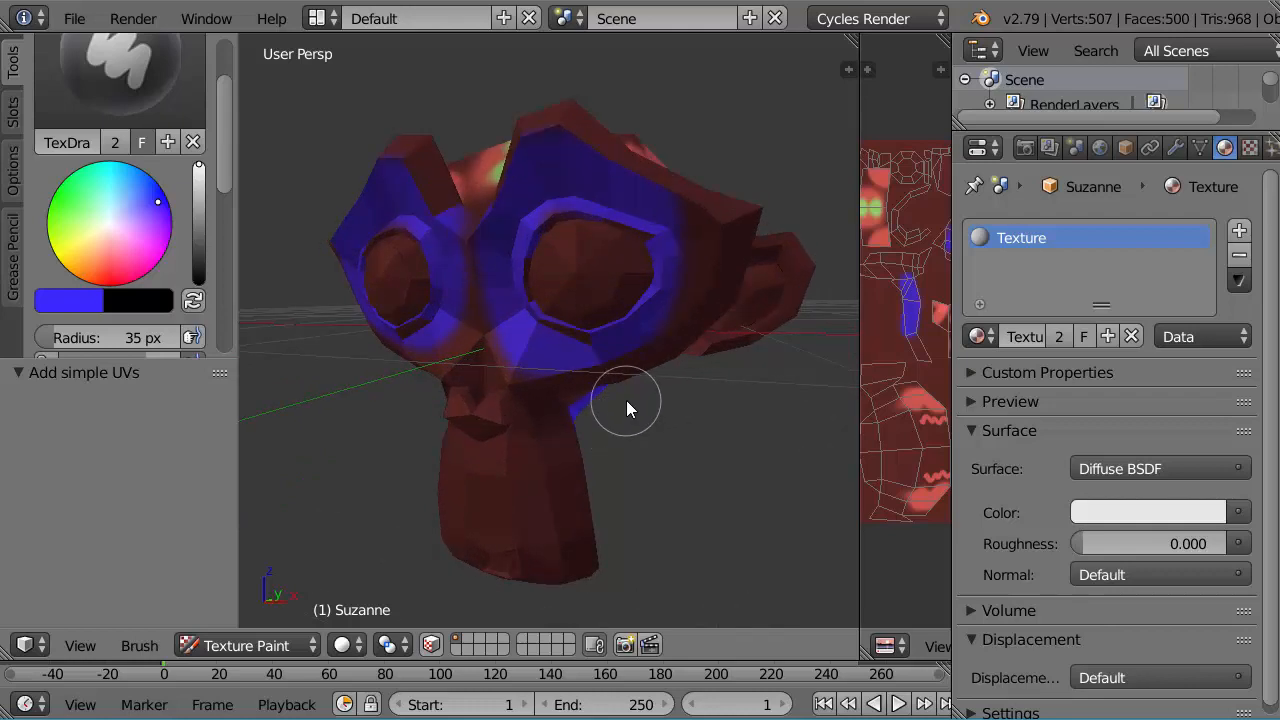
mouse_move(637, 394)
middle_mouse_down()
mouse_move(571, 443)
mouse_move(572, 508)
mouse_move(603, 409)
mouse_move(641, 393)
middle_mouse_up()
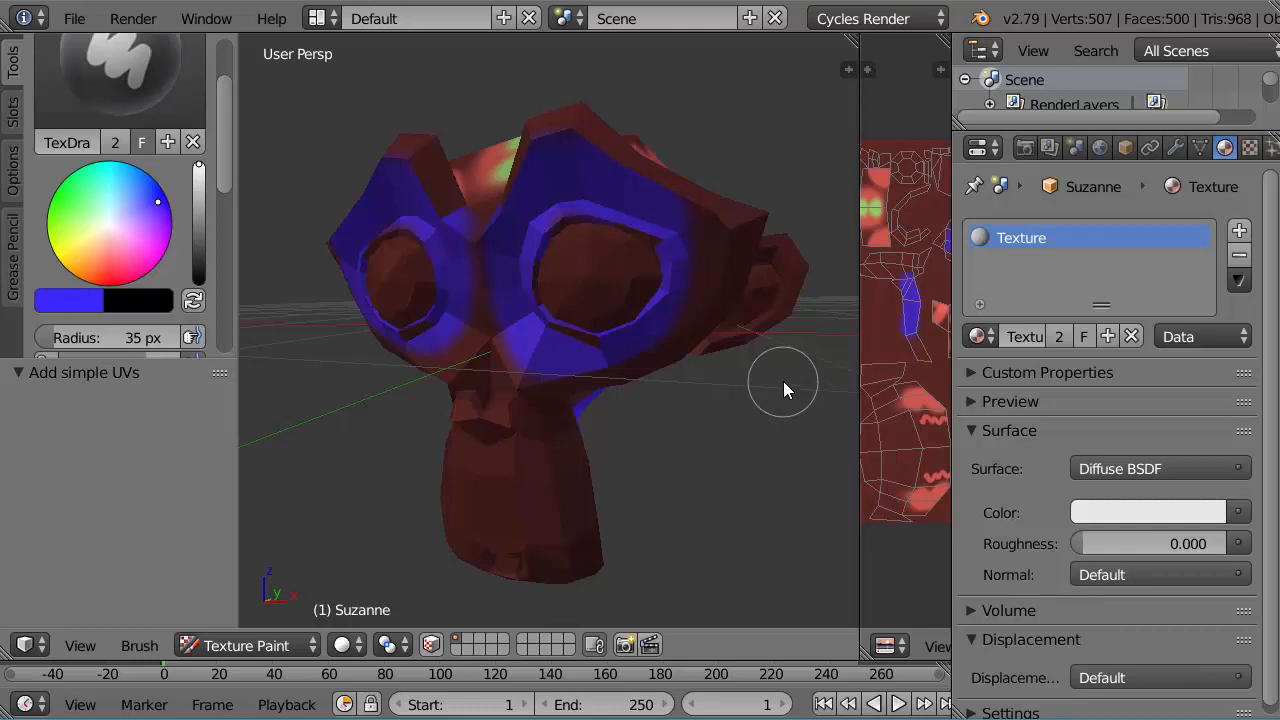
Step: Add a second material slot to the monkey and create a new material in it
left_click(1238, 231)
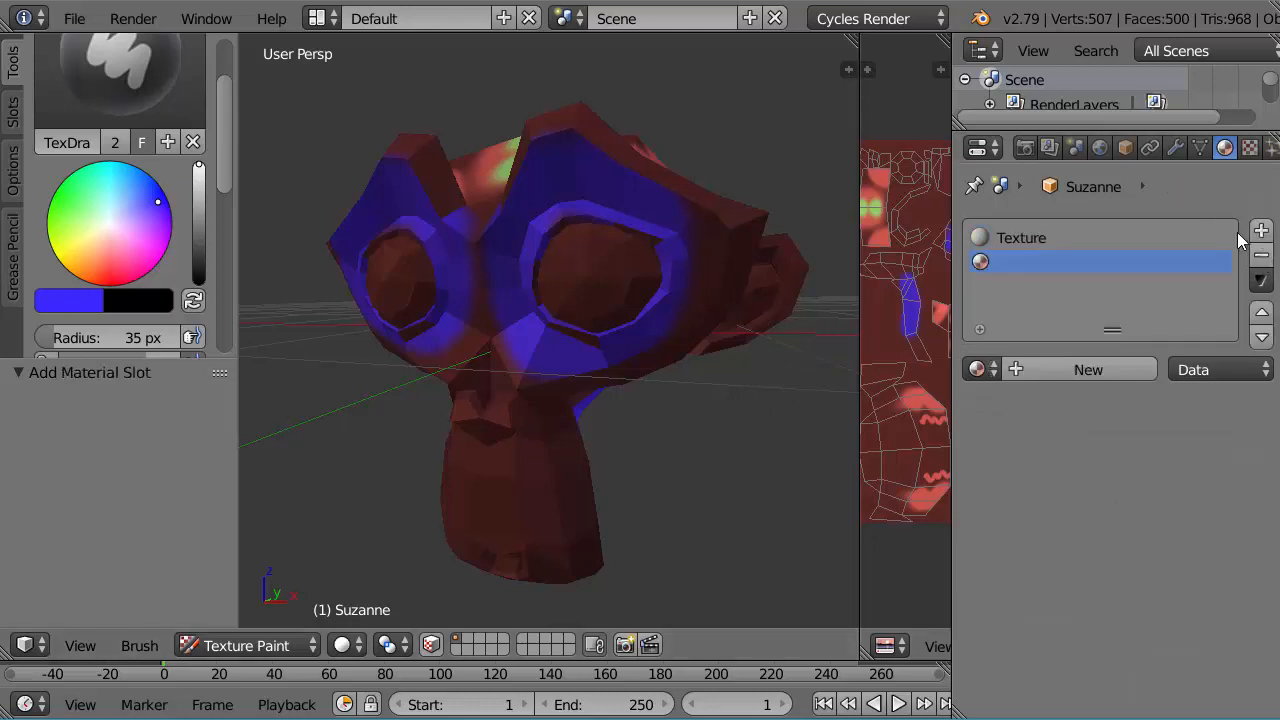
left_click(1054, 369)
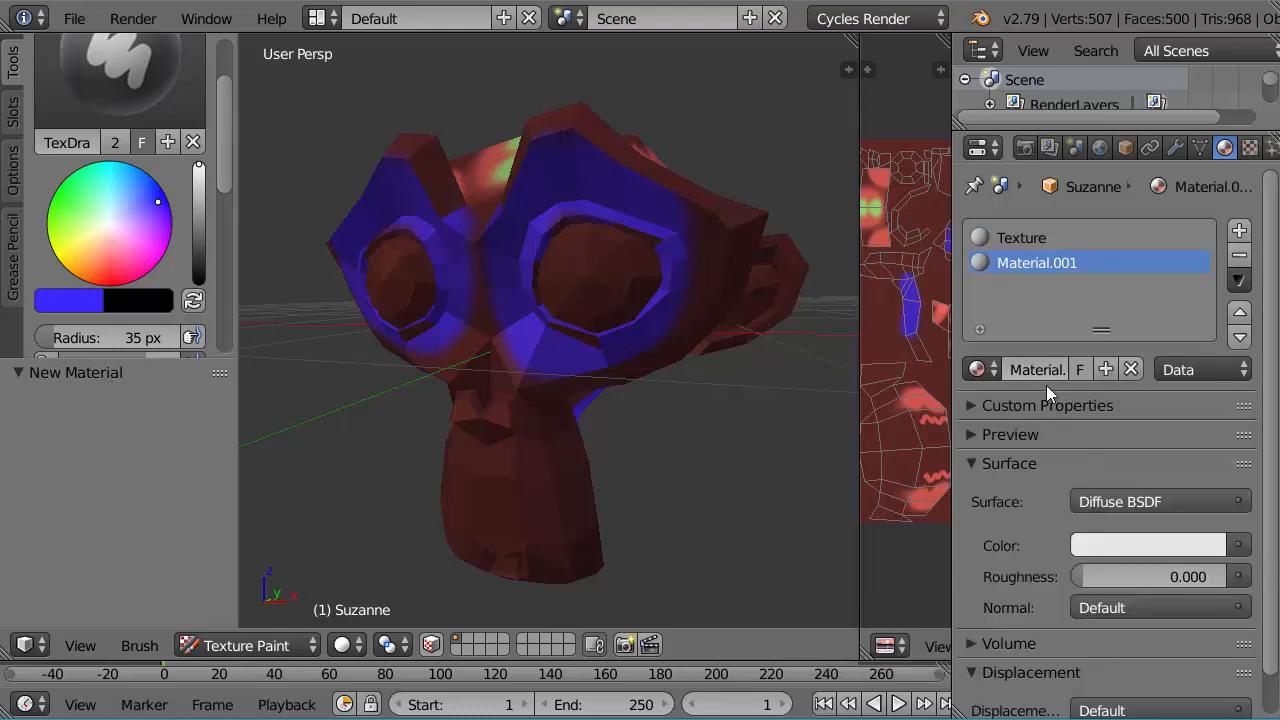
Step: Name the new material "white" and switch the monkey to Edit Mode
type("white")
key("Return")
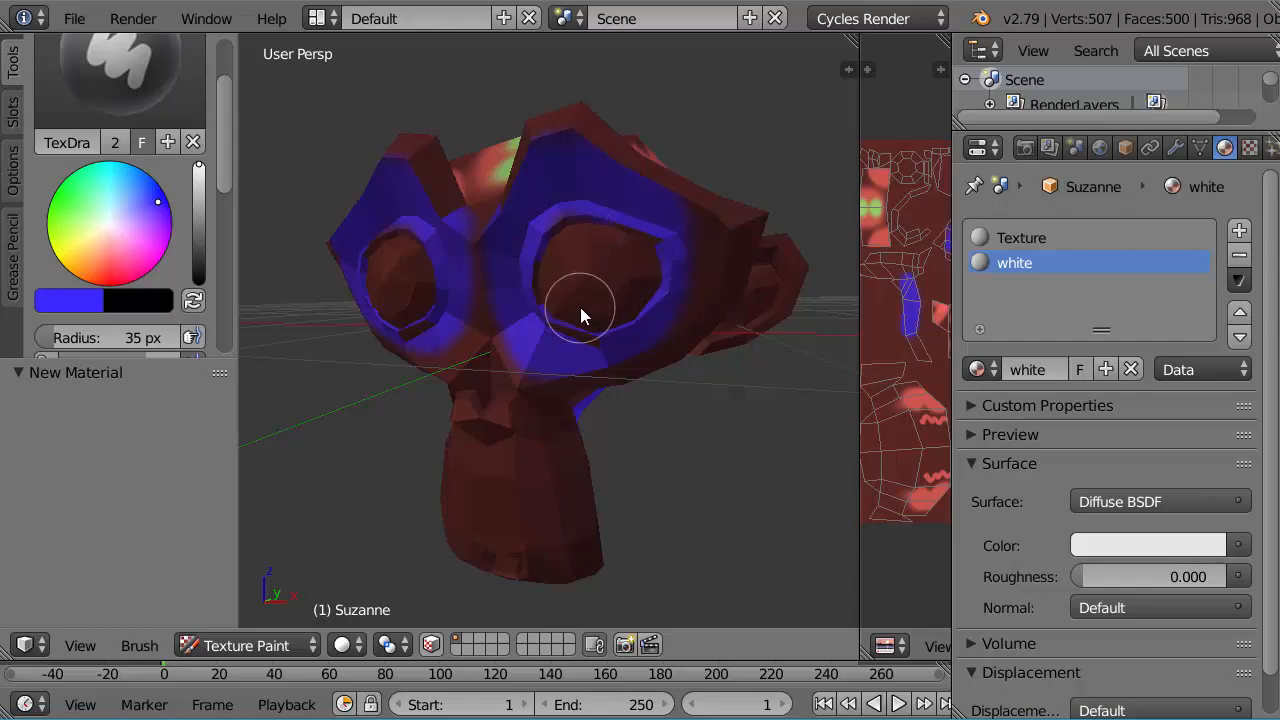
left_click(307, 646)
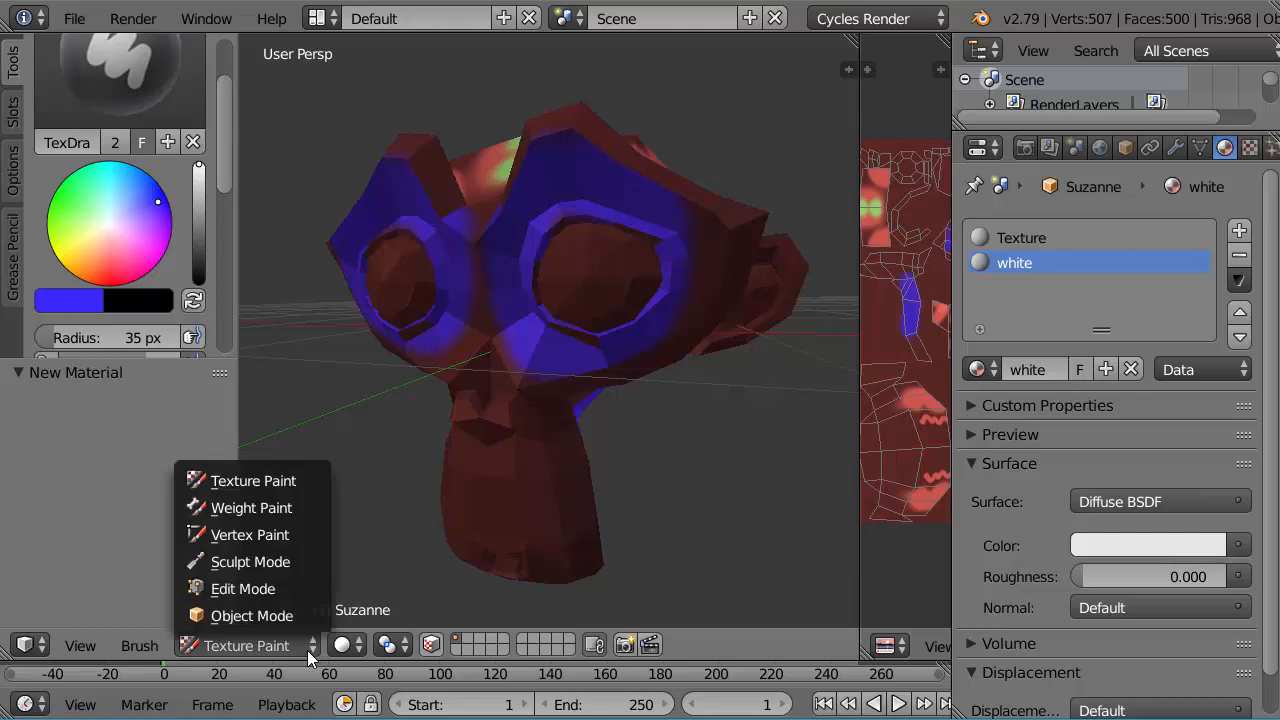
left_click(259, 588)
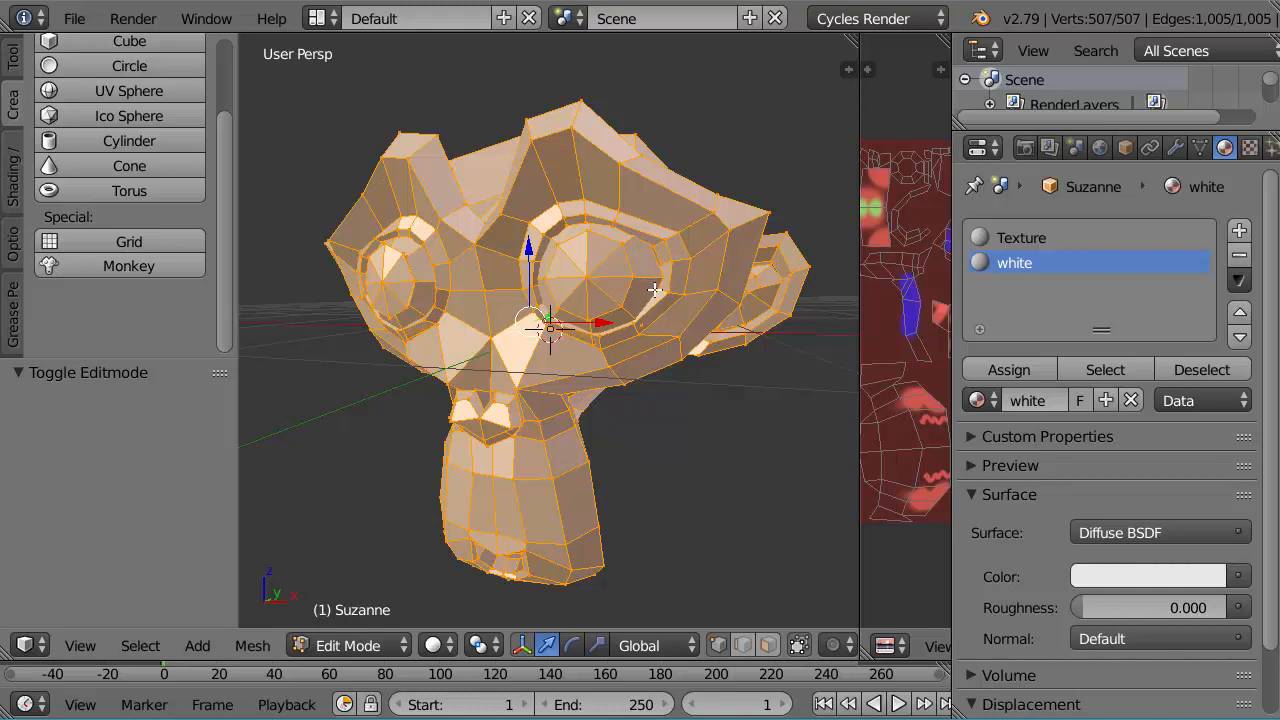
Step: Clear the selection and, in face select mode, select the ring of faces around the center of both eyes
key("a")
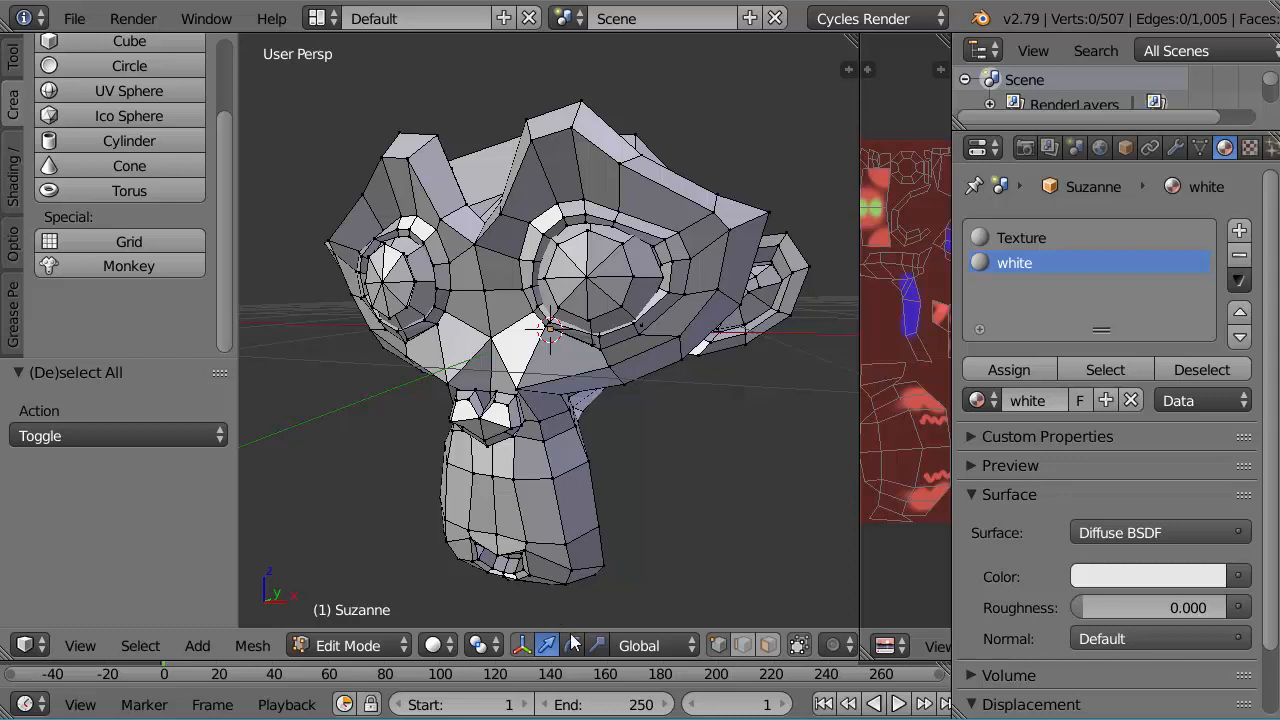
left_click(768, 645)
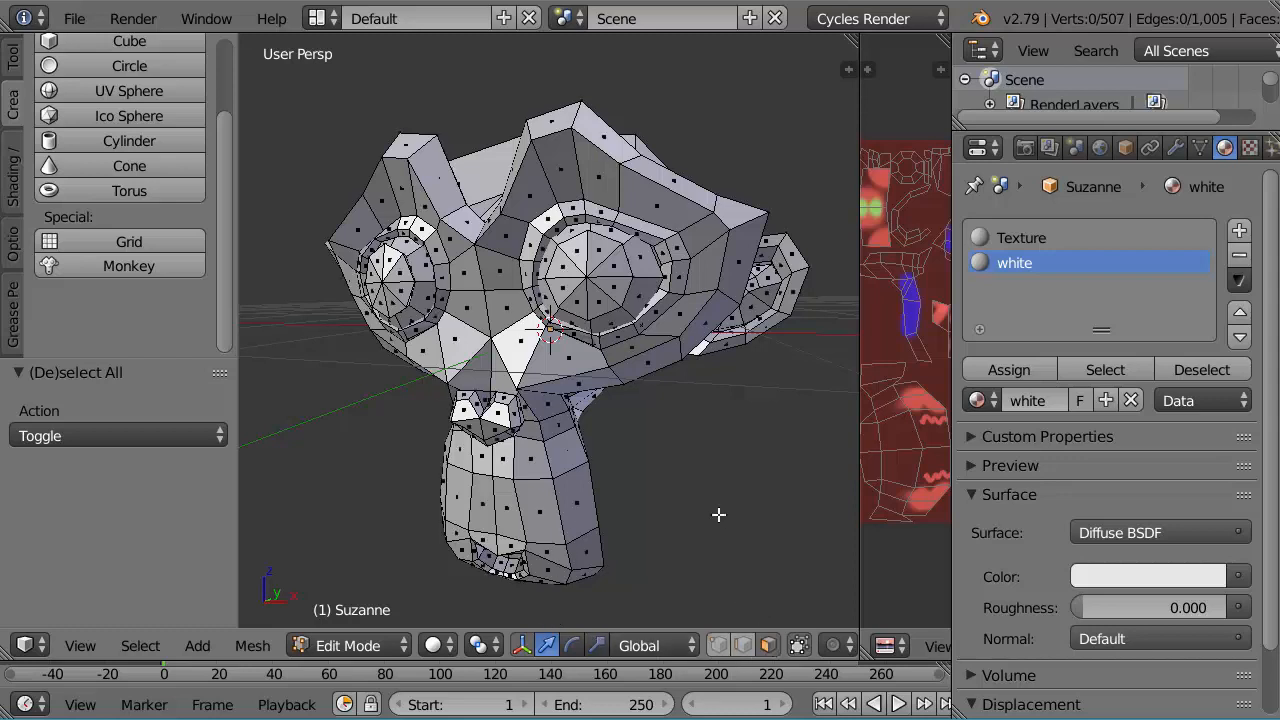
right_click(645, 277, "alt")
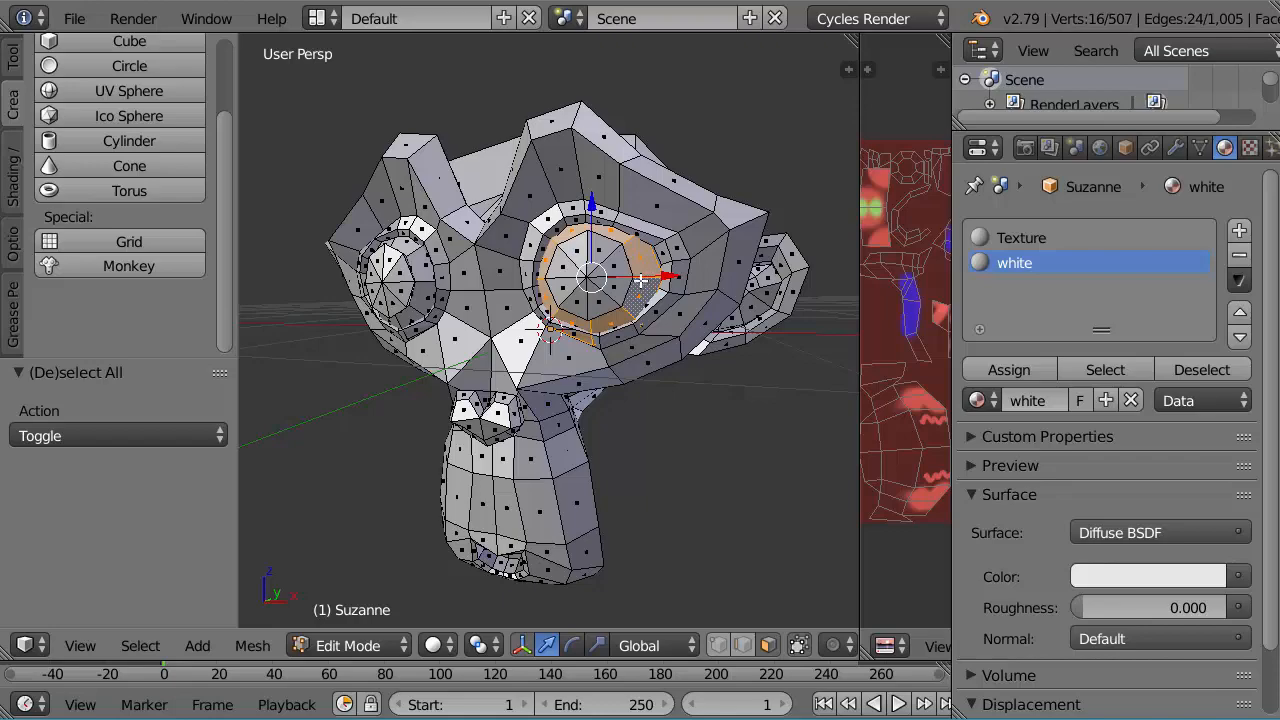
middle_click_drag(638, 282, 591, 362)
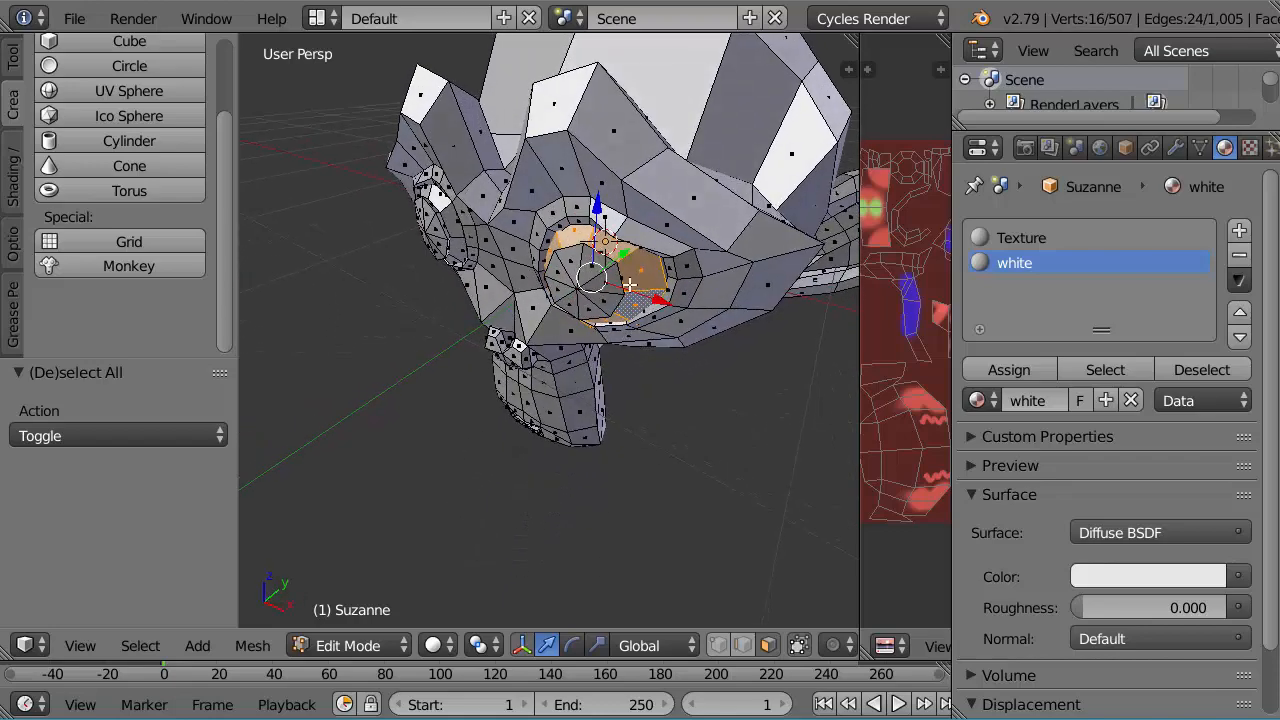
middle_click_drag(629, 285, 704, 231)
scroll(617, 317, "up", 10)
scroll(683, 270, "down", 10)
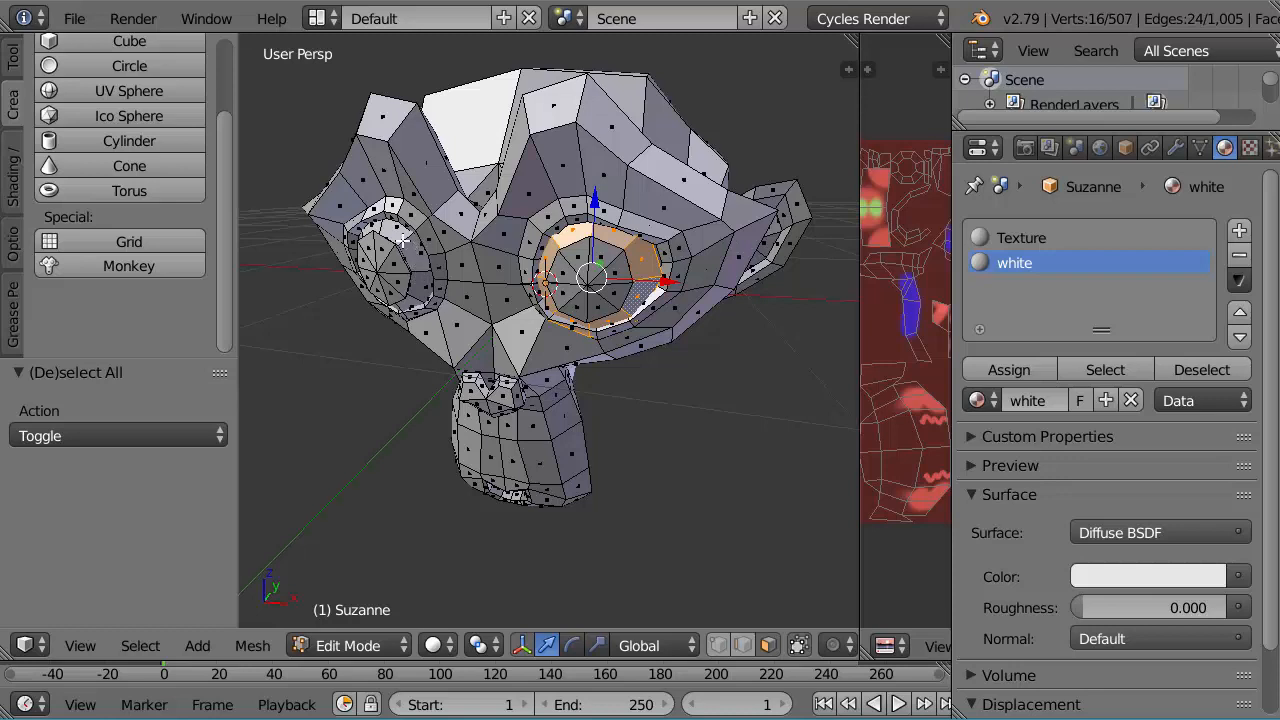
right_click(403, 238, "alt+shift")
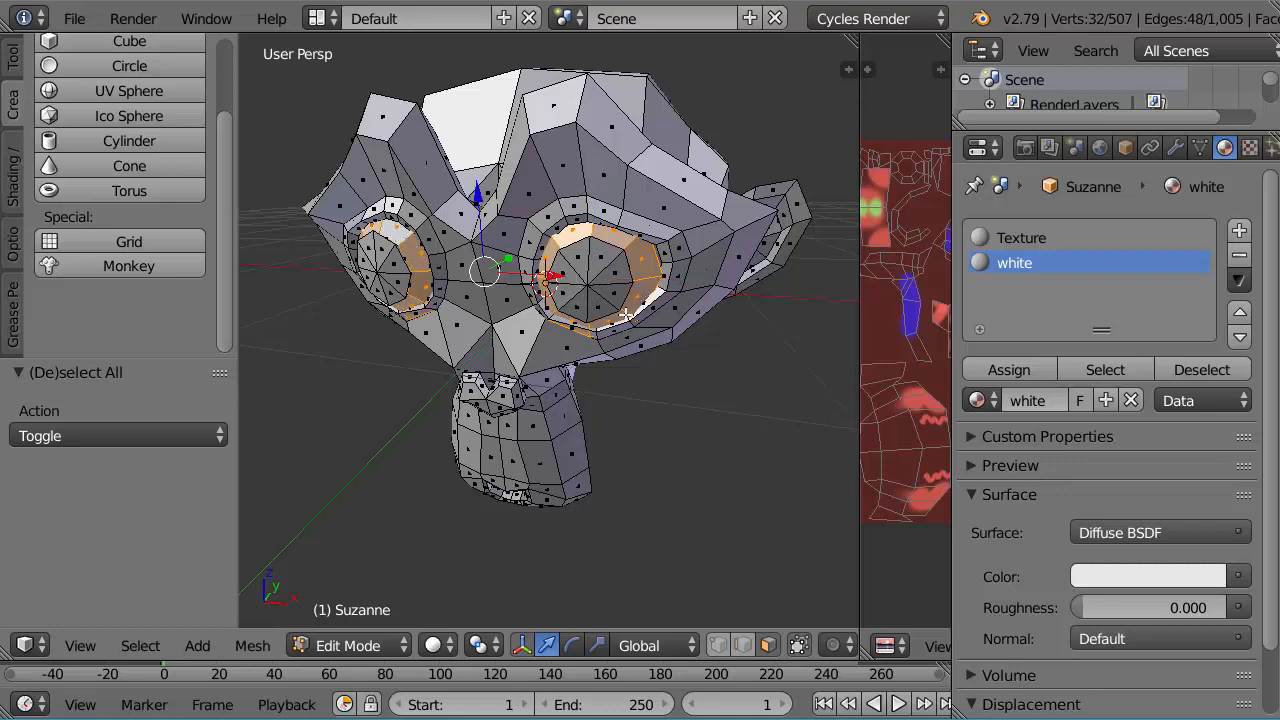
middle_click_drag(656, 355, 679, 318)
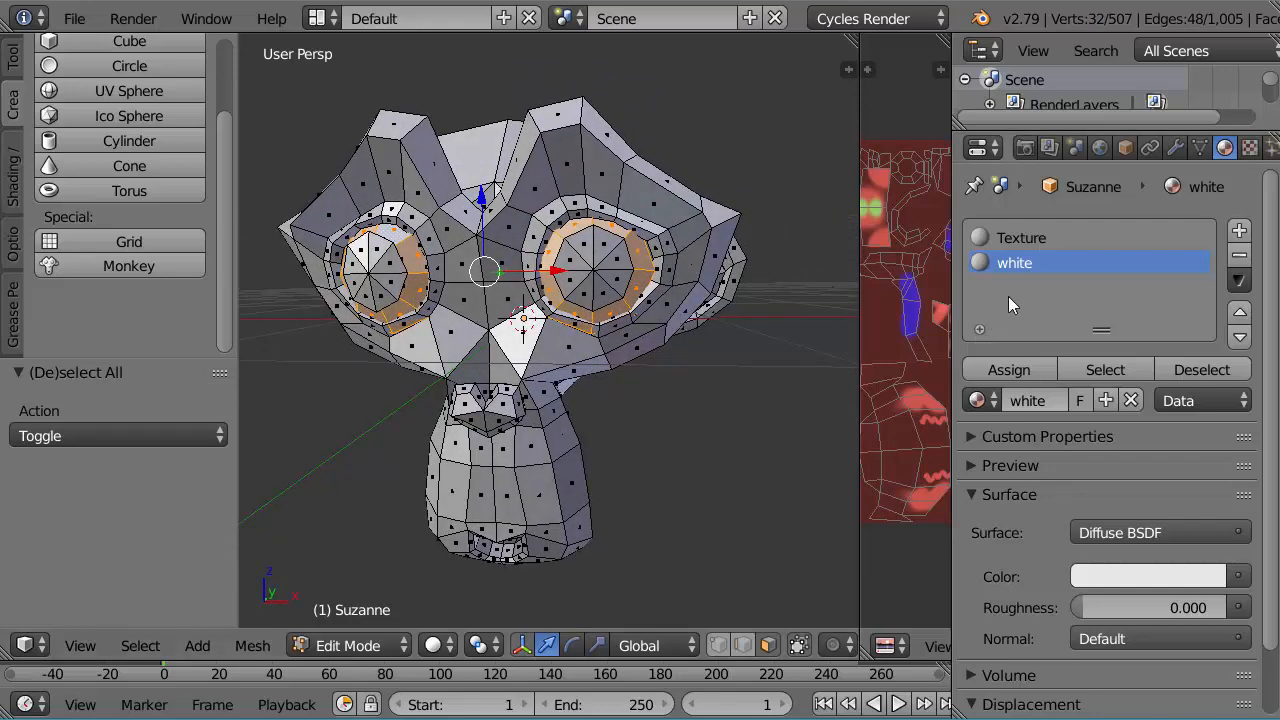
Step: Assign the white material to the selected ring of faces in both eyes
left_click(996, 372)
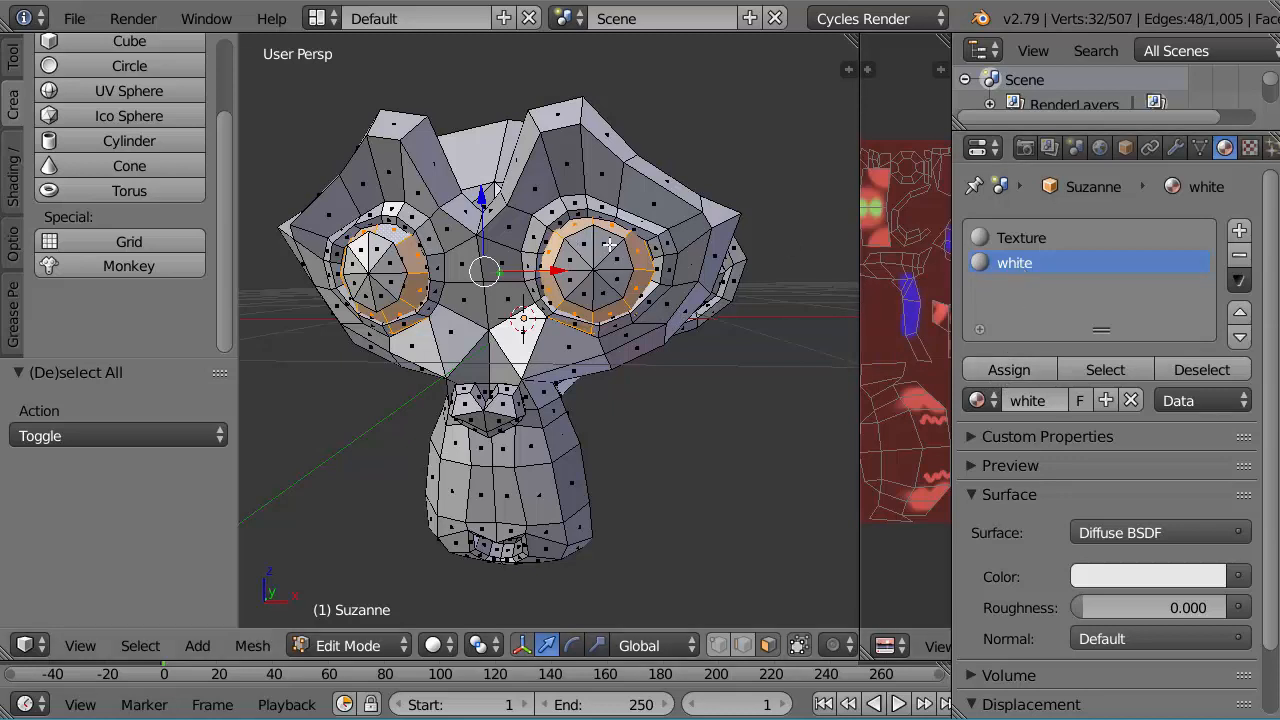
left_click(1013, 368)
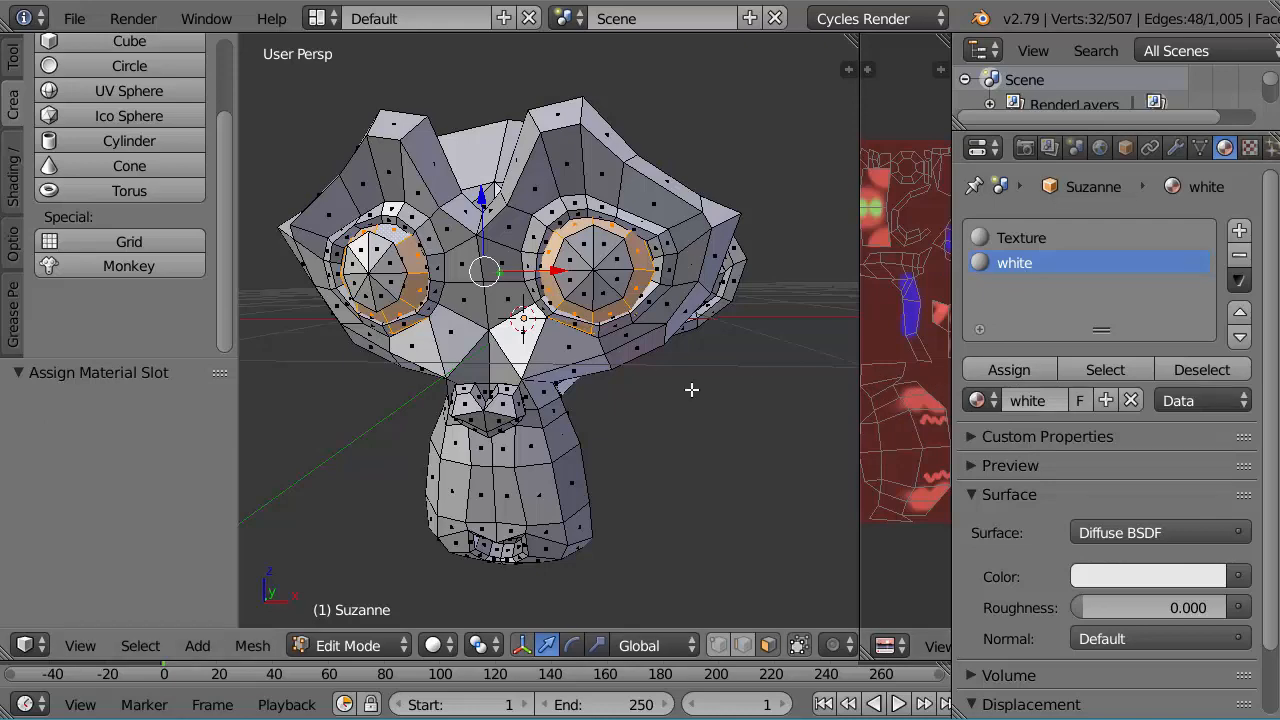
middle_click_drag(693, 347, 663, 371)
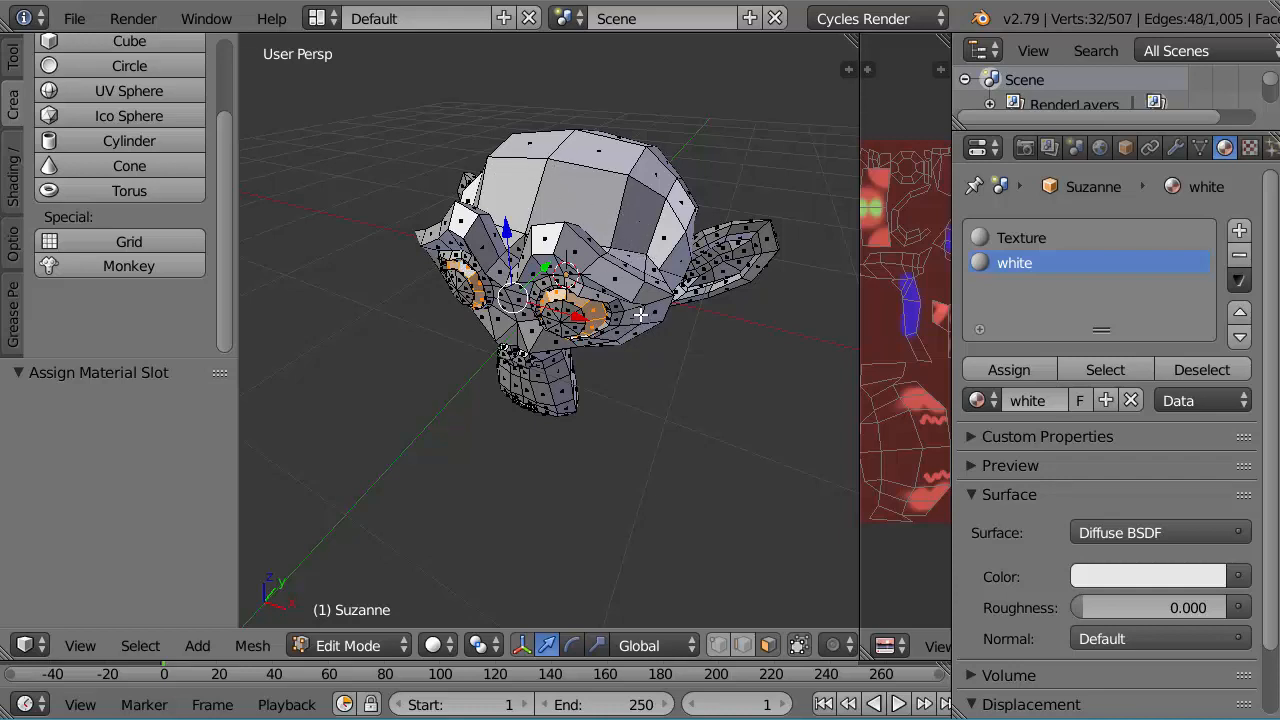
mouse_move(648, 298)
middle_mouse_down()
mouse_move(618, 327)
mouse_move(628, 298)
middle_mouse_up()
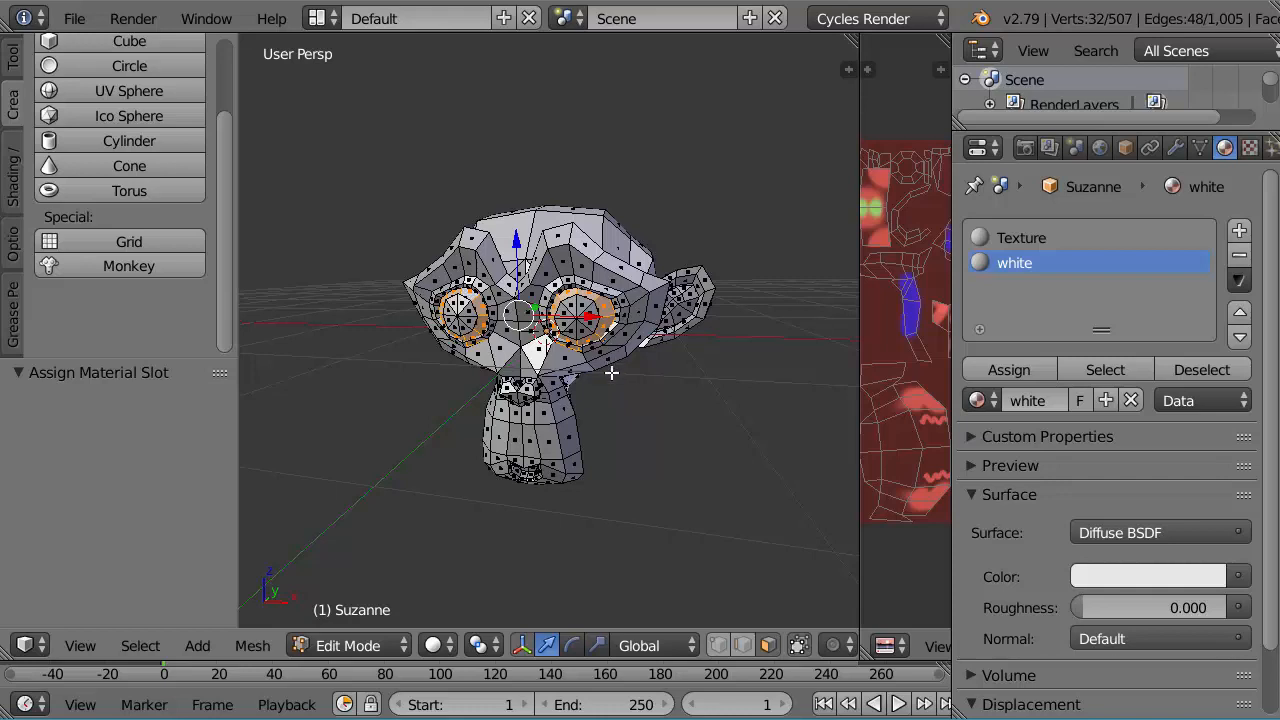
scroll(597, 401, "up", 1)
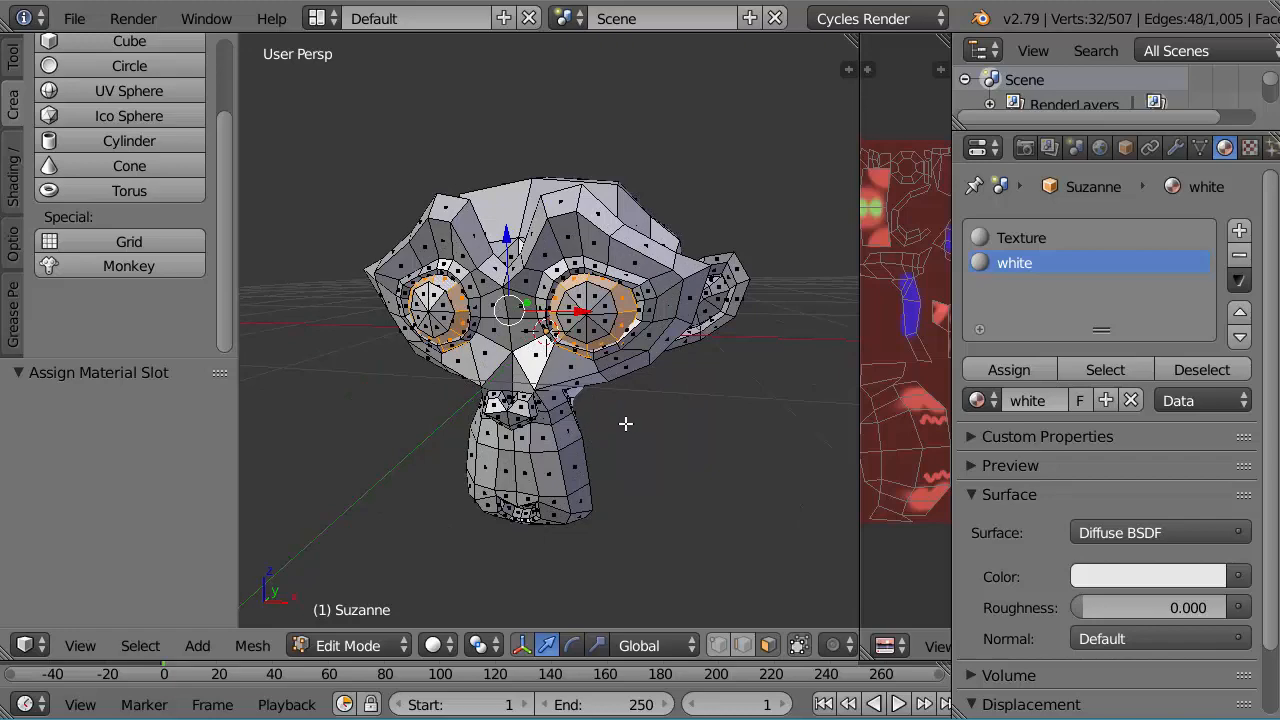
middle_click_drag(626, 423, 595, 447)
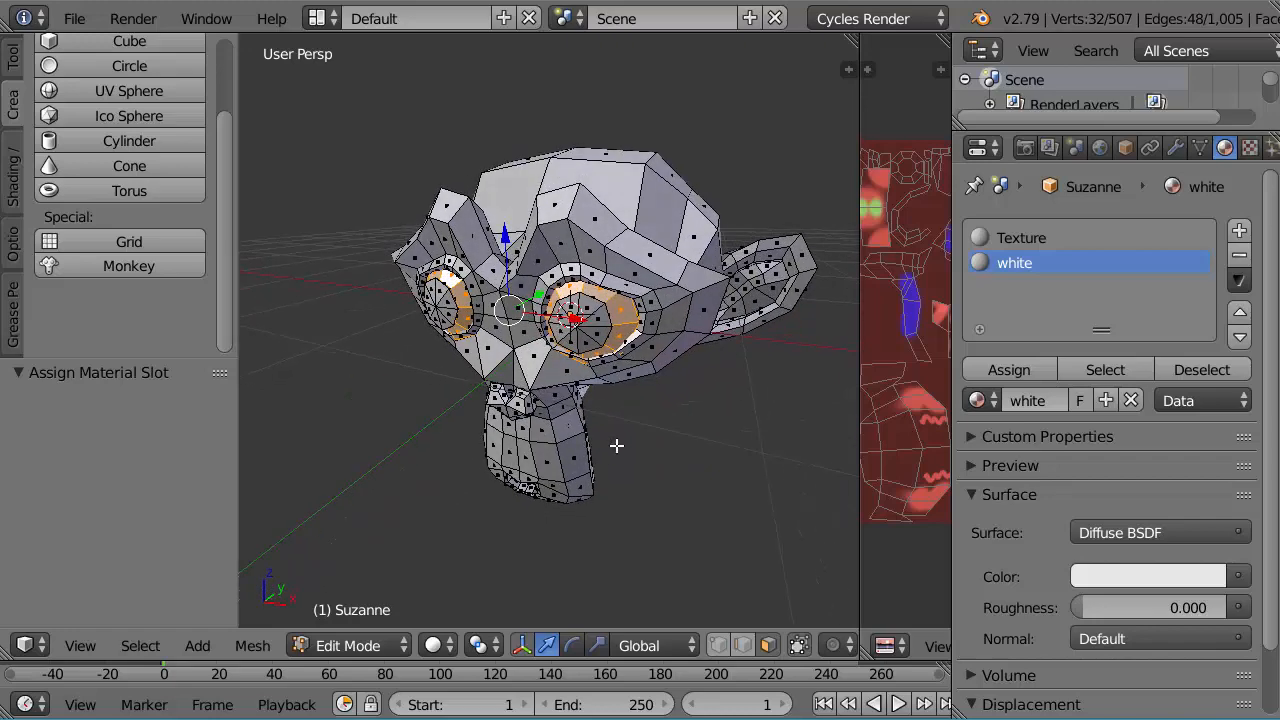
Step: Set the 3D viewport shading to Material and view the monkey's eyes
left_click(433, 646)
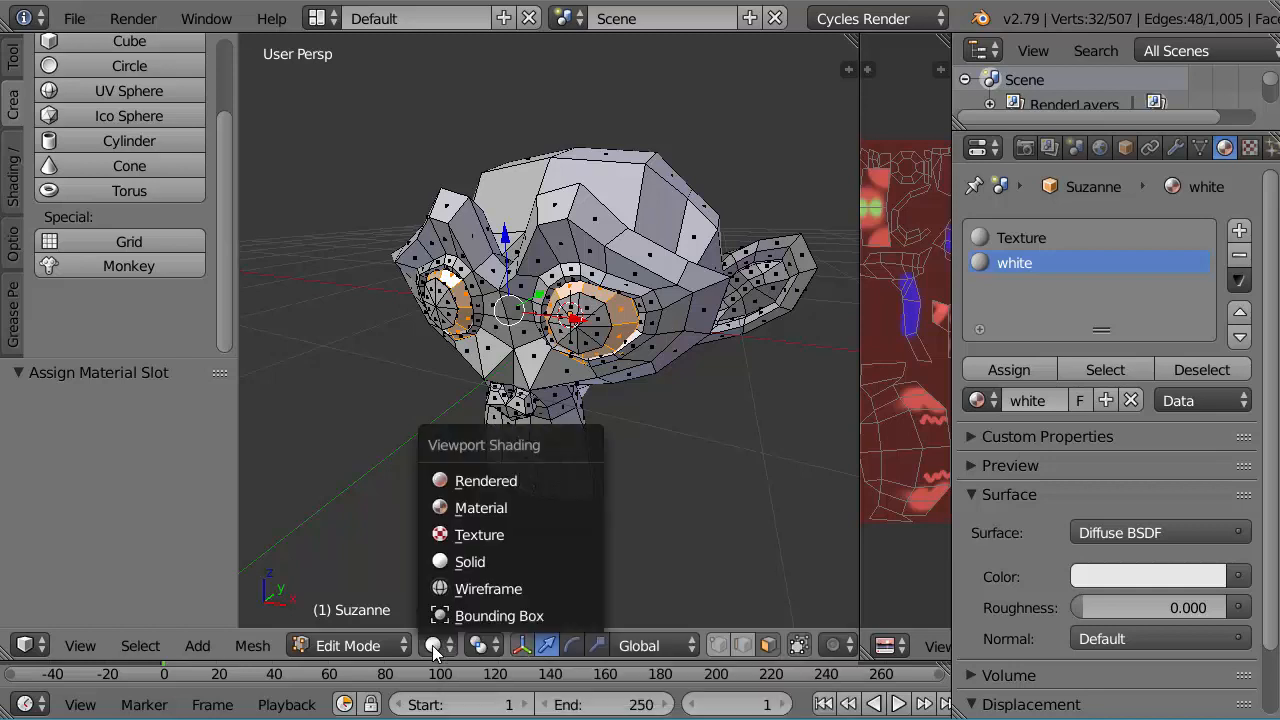
left_click(468, 507)
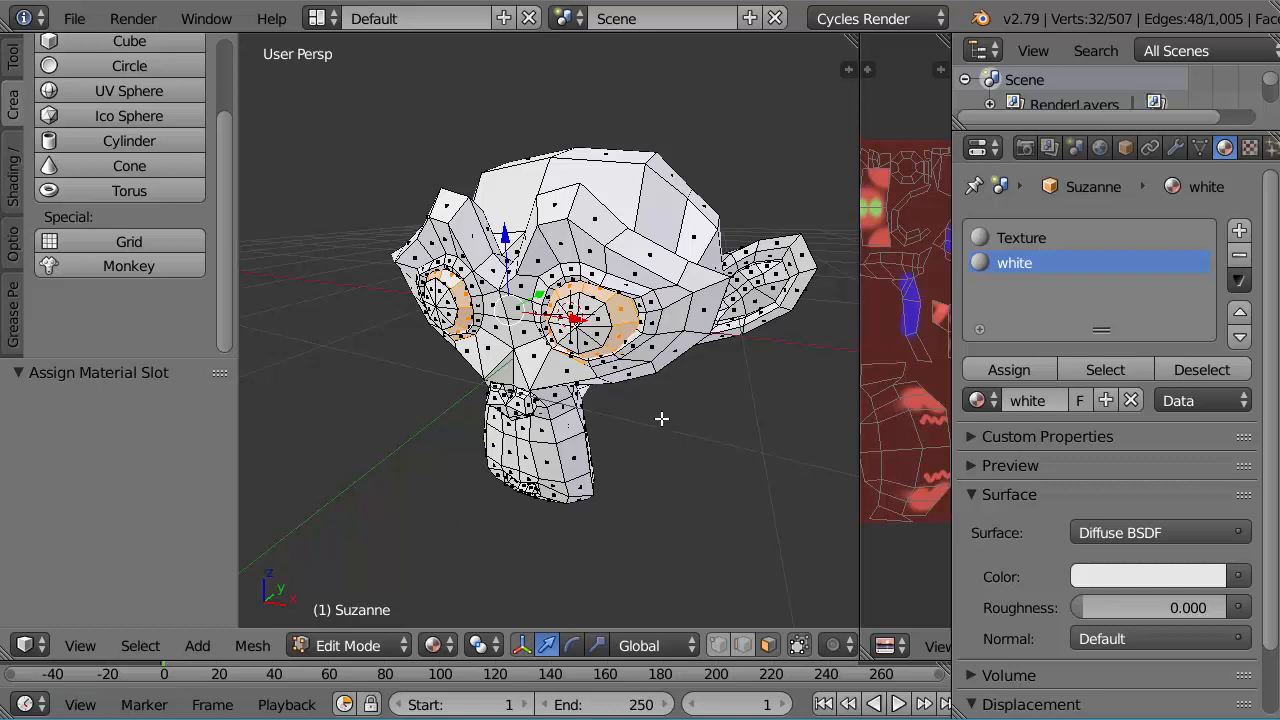
scroll(659, 440, "up", 2)
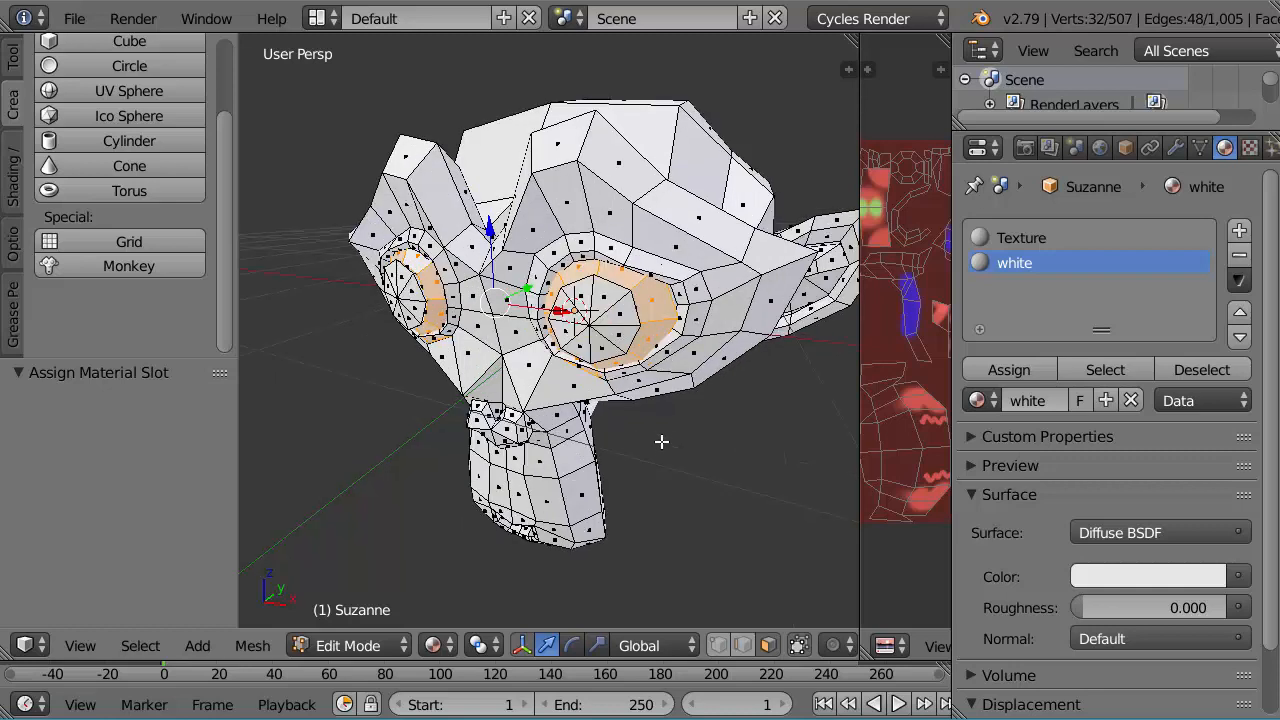
middle_click_drag(660, 434, 598, 451)
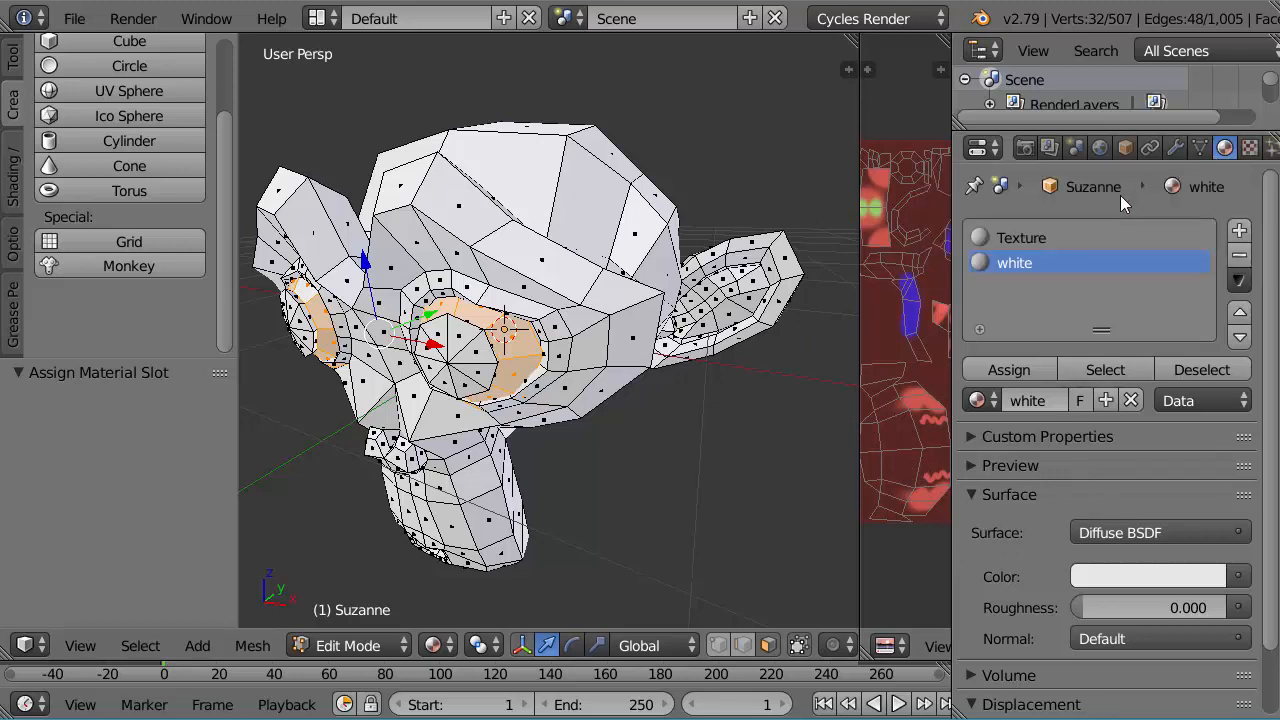
Step: Use an Image Texture with the "Material.001 Diffuse Color" image as the diffuse color of the Texture material
left_click(1013, 237)
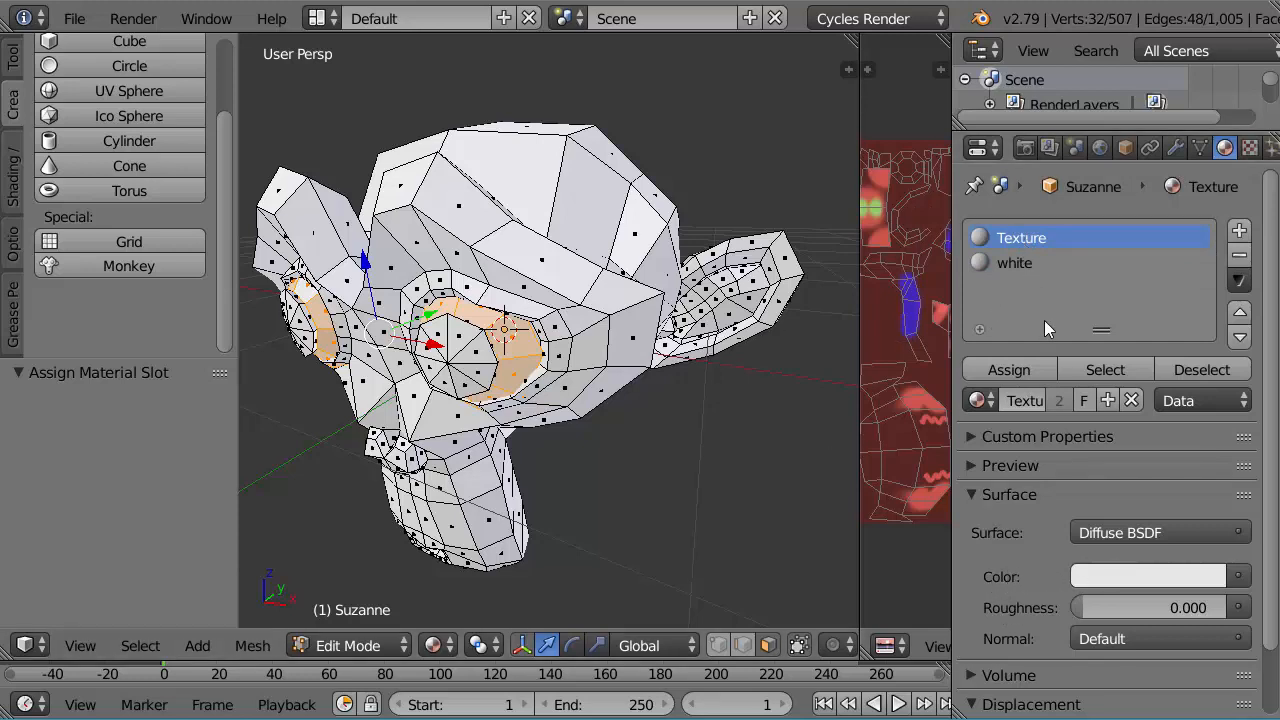
left_click(1238, 577)
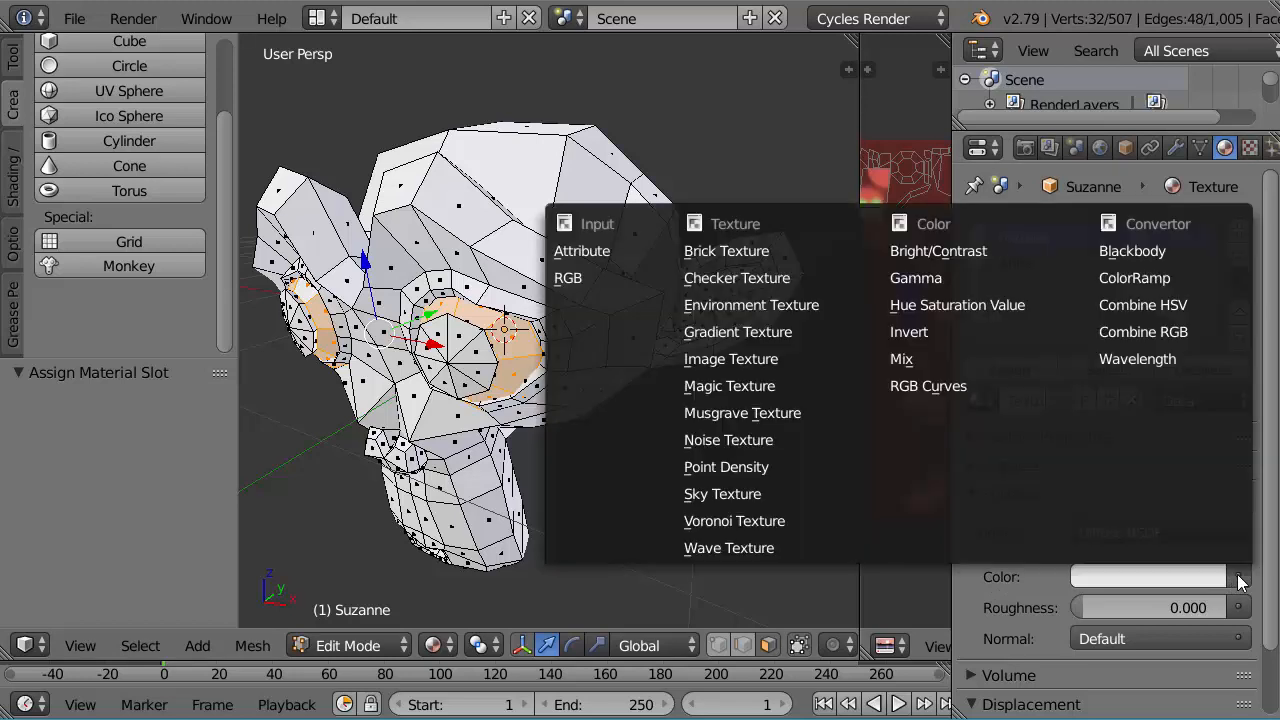
left_click(758, 359)
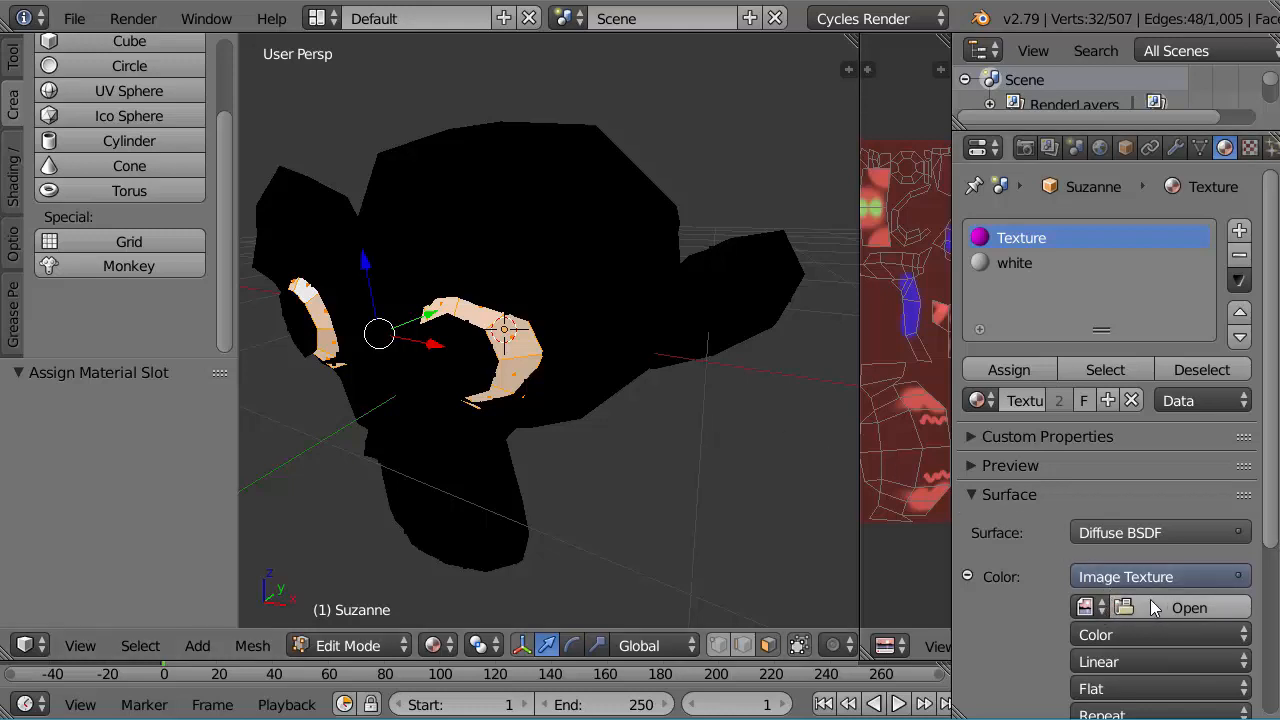
left_click(1092, 607)
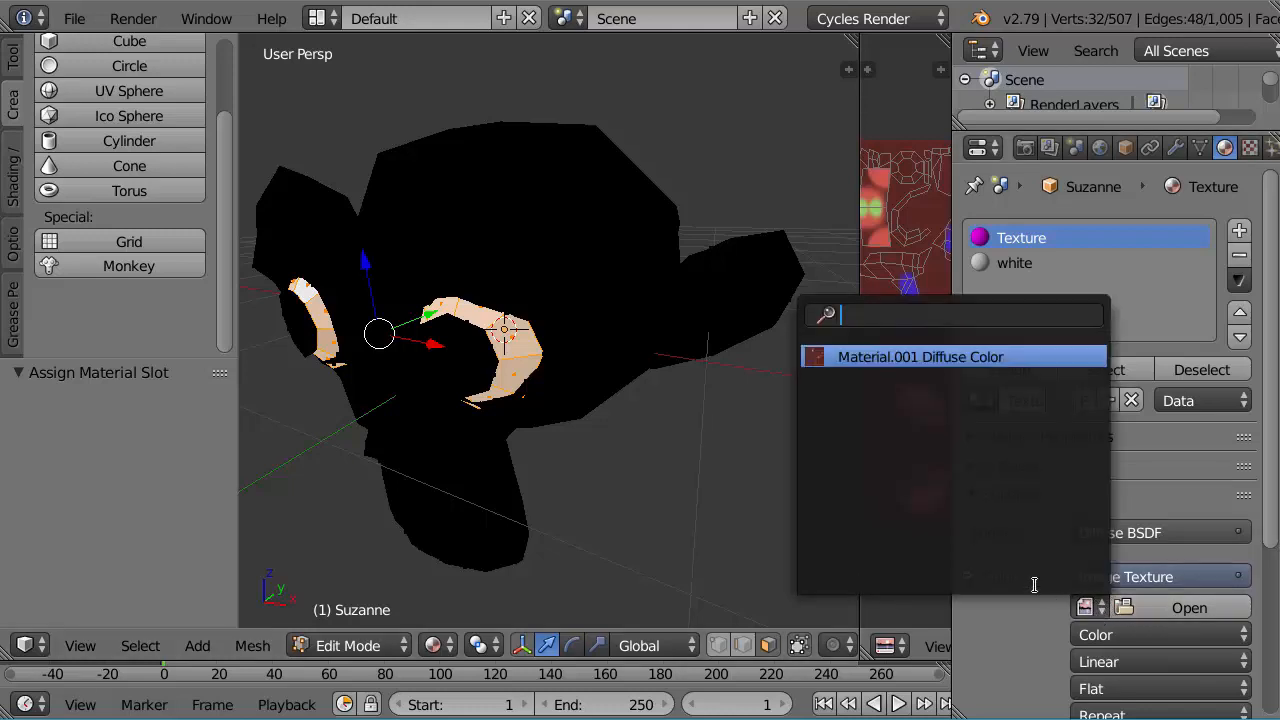
left_click(871, 358)
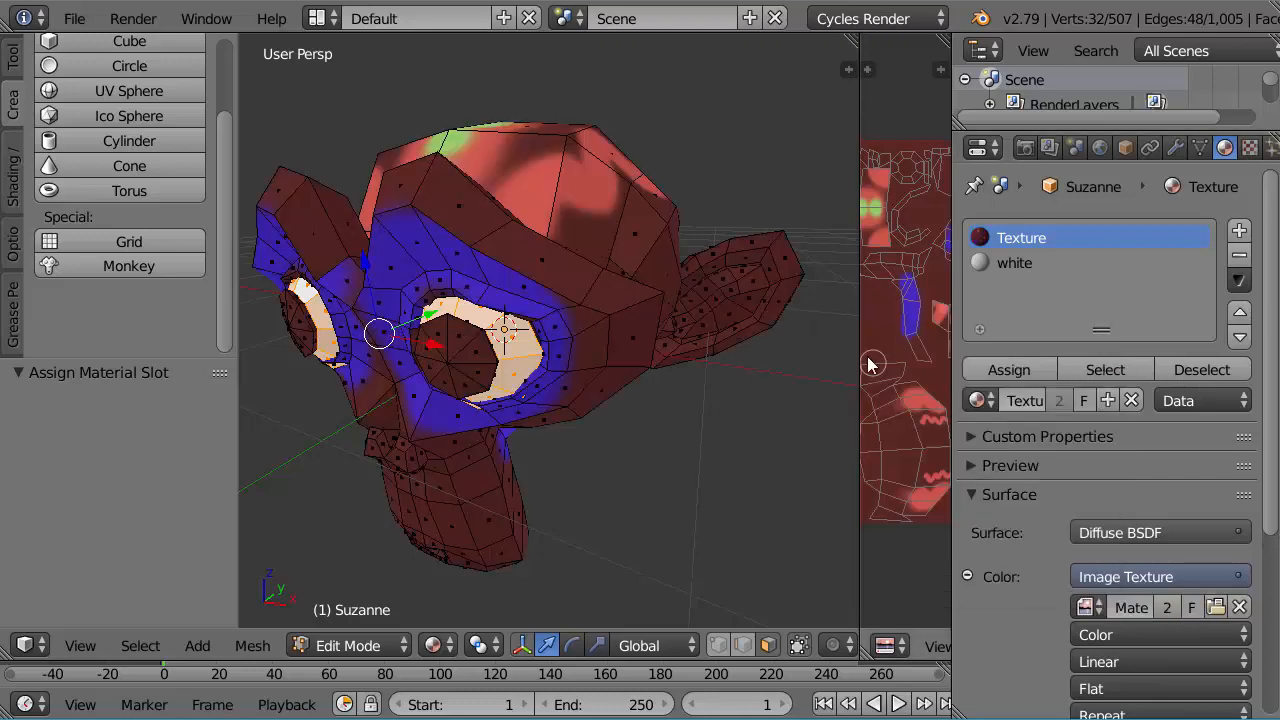
mouse_move(678, 318)
middle_mouse_down()
mouse_move(623, 334)
mouse_move(683, 297)
middle_mouse_up()
middle_click_drag(514, 370, 540, 352)
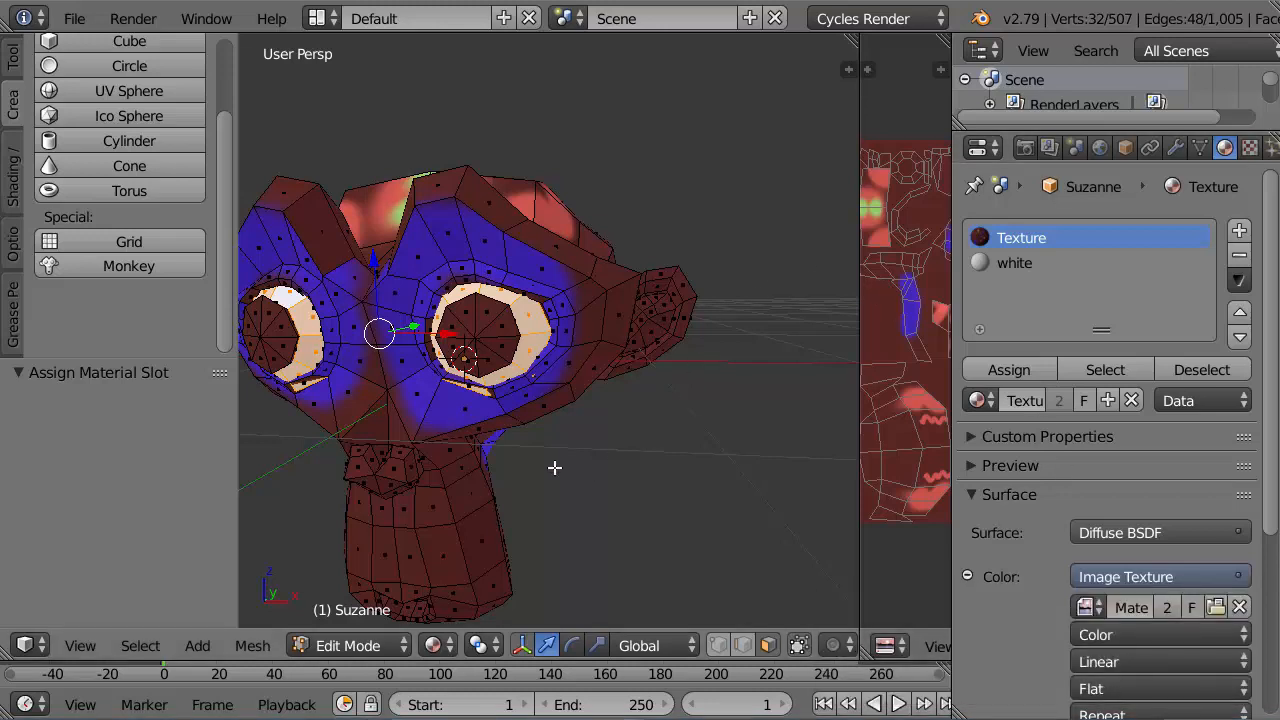
Step: Add a third material slot with a new material, set its diffuse color to black and name it "black"
left_click(1240, 233)
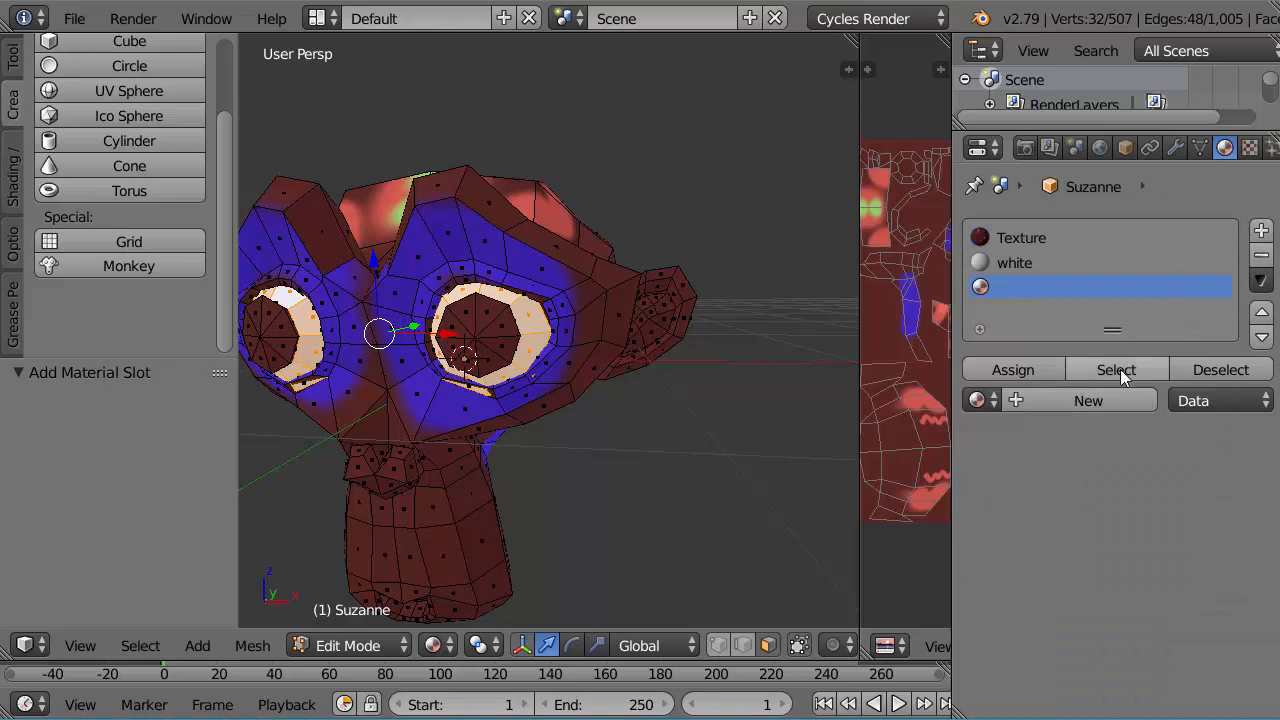
left_click(1082, 400)
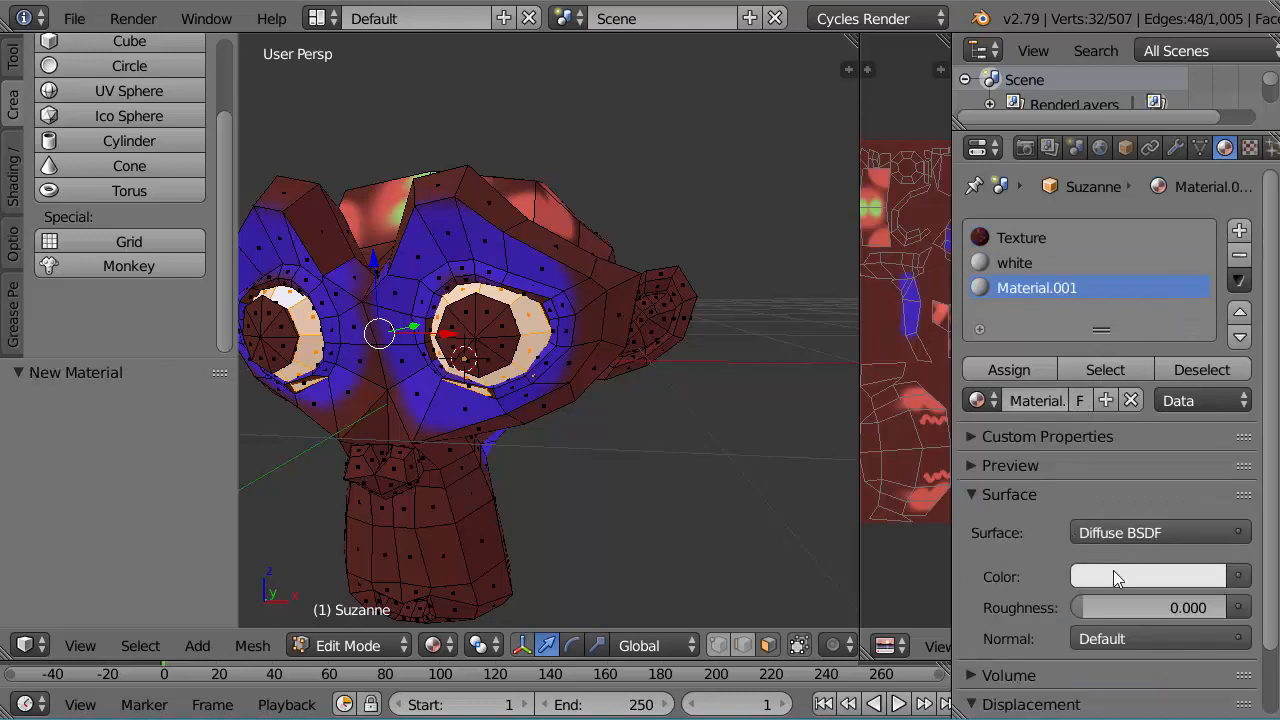
left_click(1113, 574)
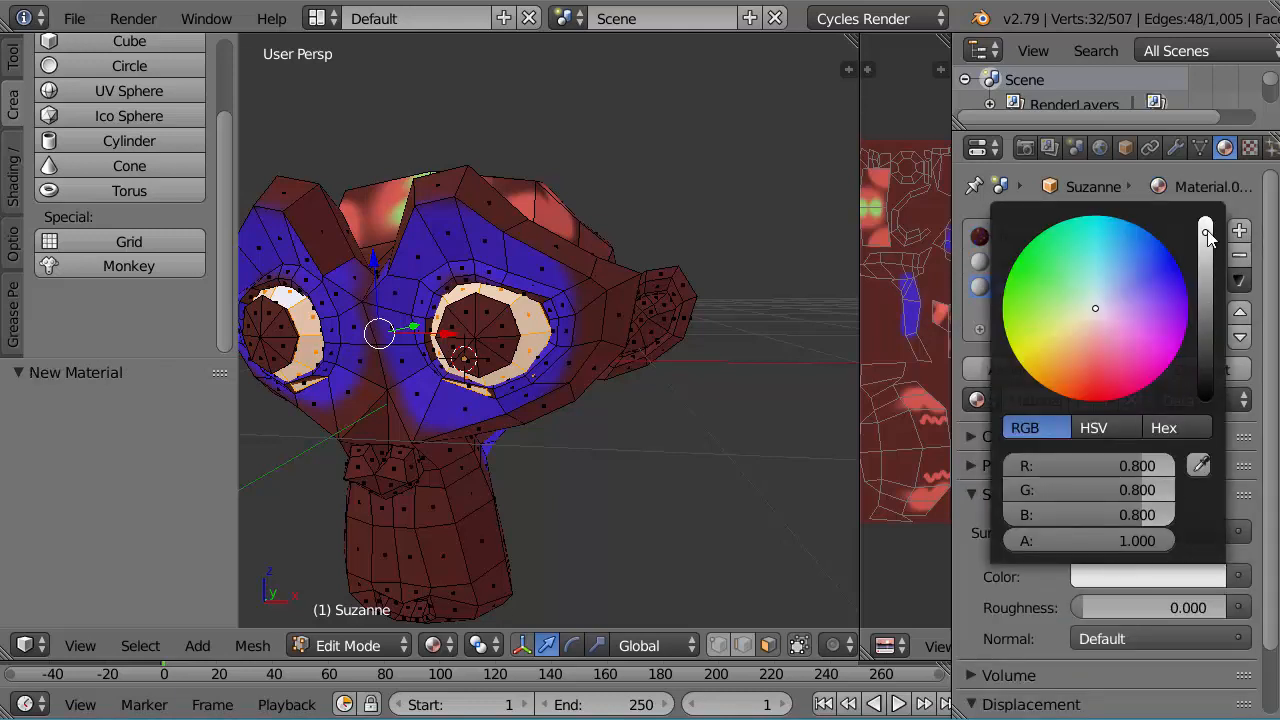
left_click_drag(1208, 235, 1205, 398)
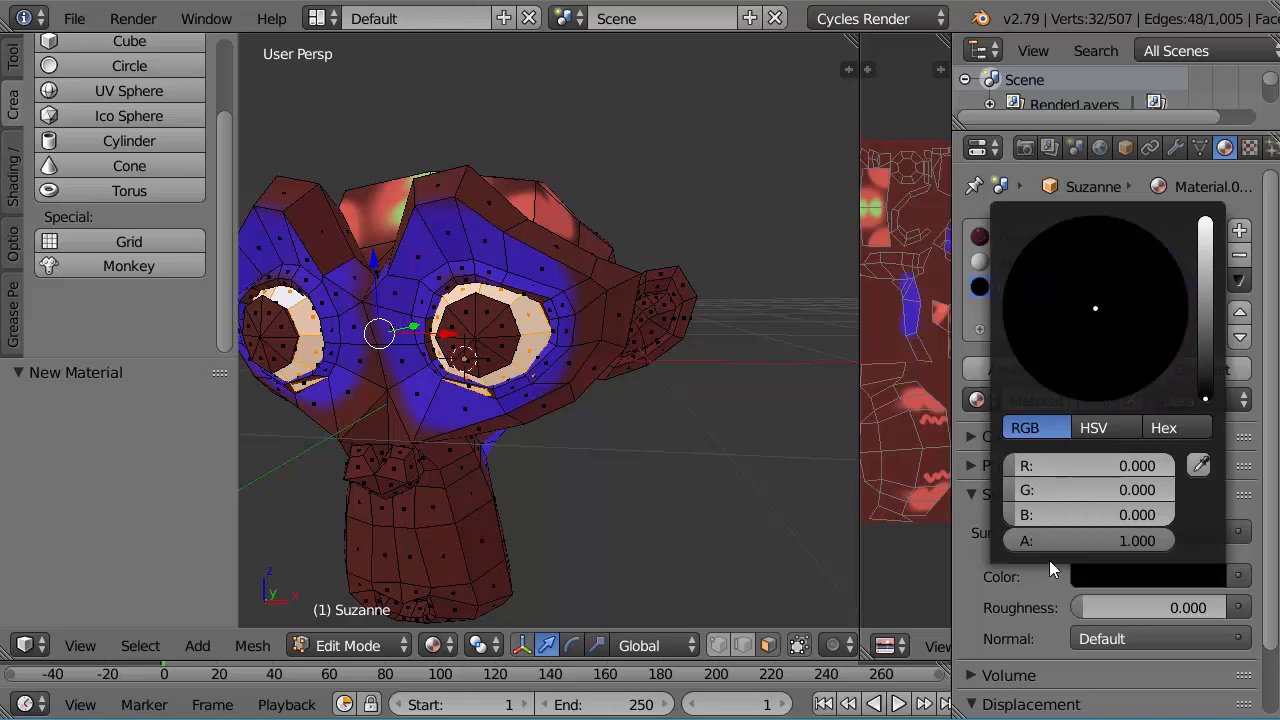
left_click(1035, 404)
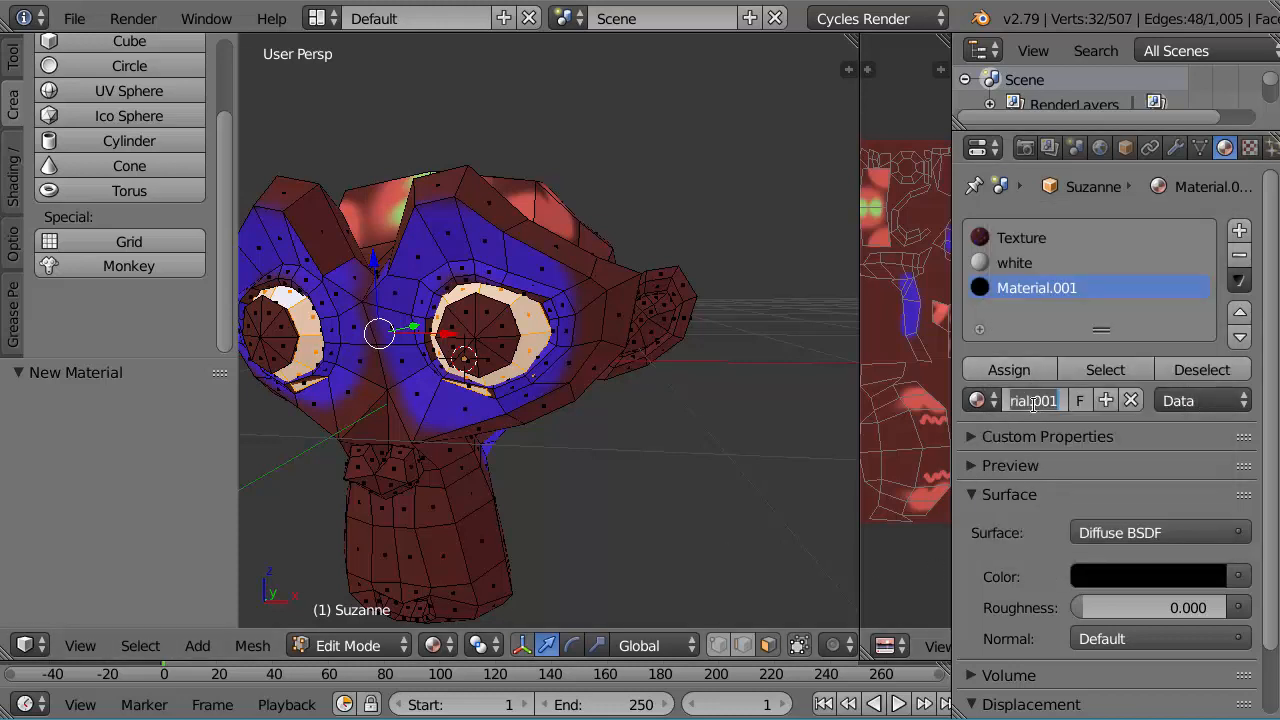
type("black")
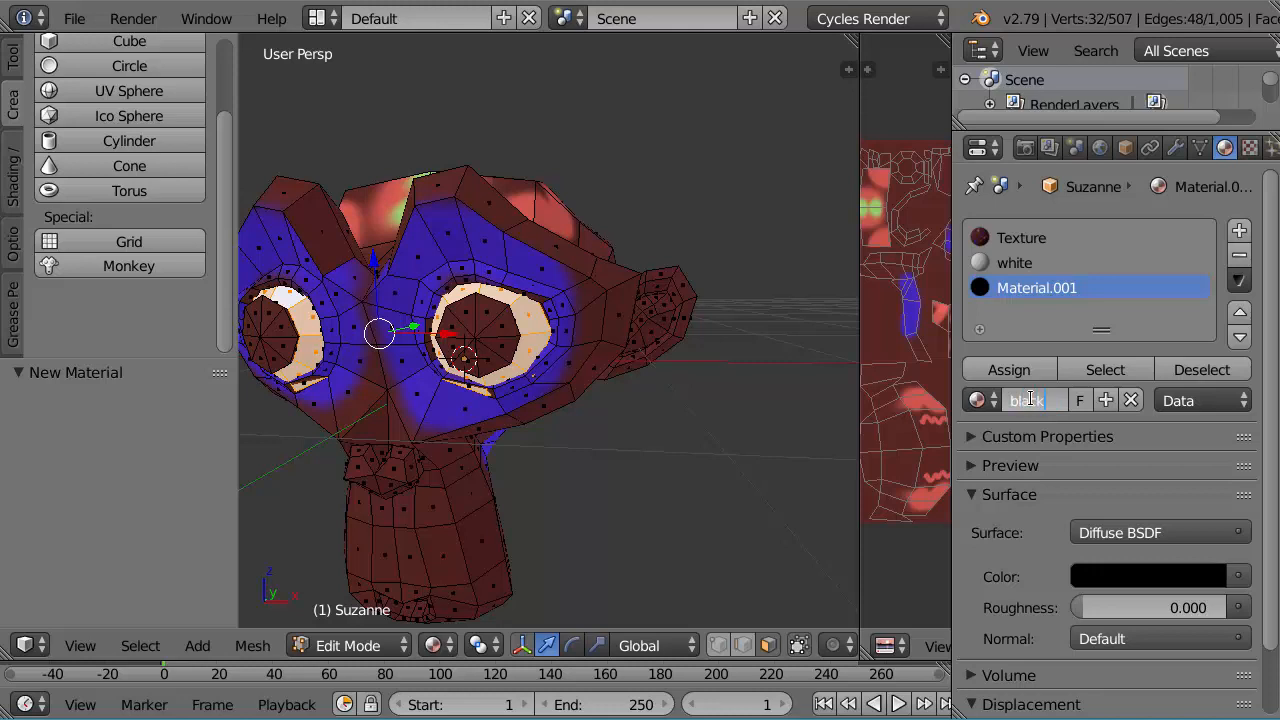
key("Return")
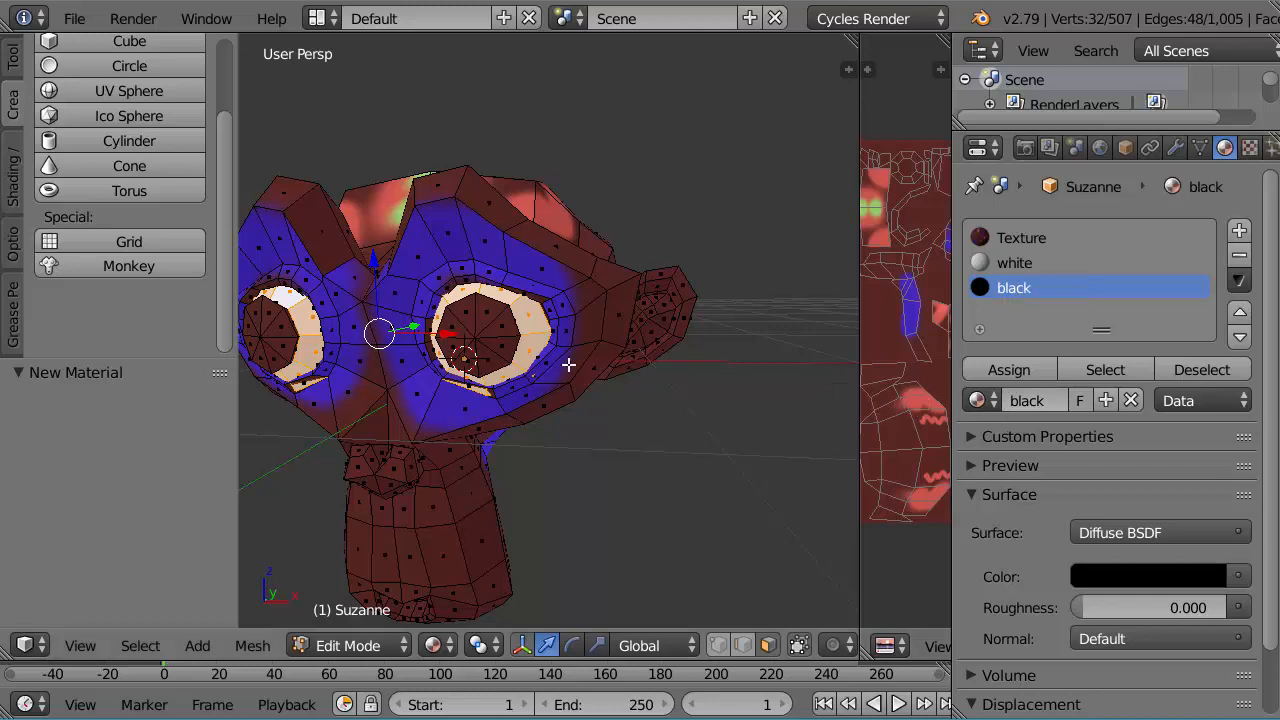
Step: Clear the current face selection on the monkey mesh
middle_click_drag(512, 376, 585, 375)
scroll(641, 366, "up", 3)
scroll(655, 366, "down", 3)
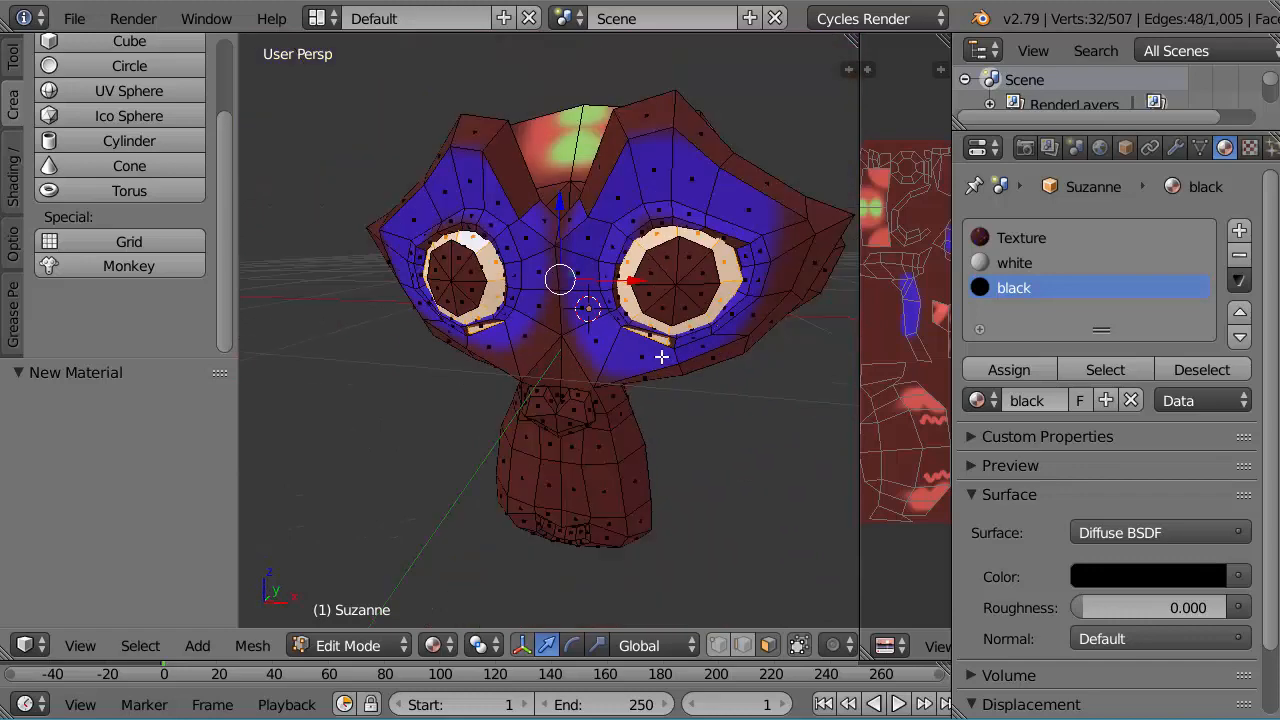
middle_click_drag(666, 354, 634, 357)
scroll(634, 357, "up", 2)
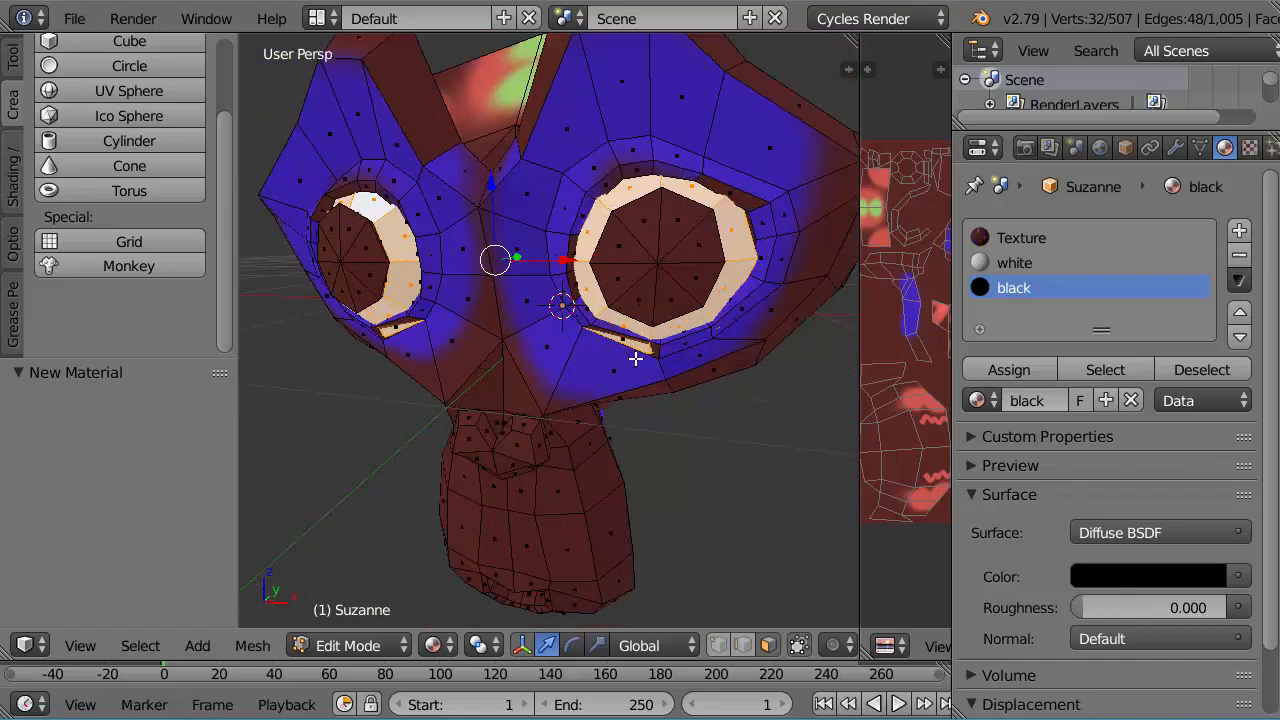
left_click(145, 645)
left_click(186, 551)
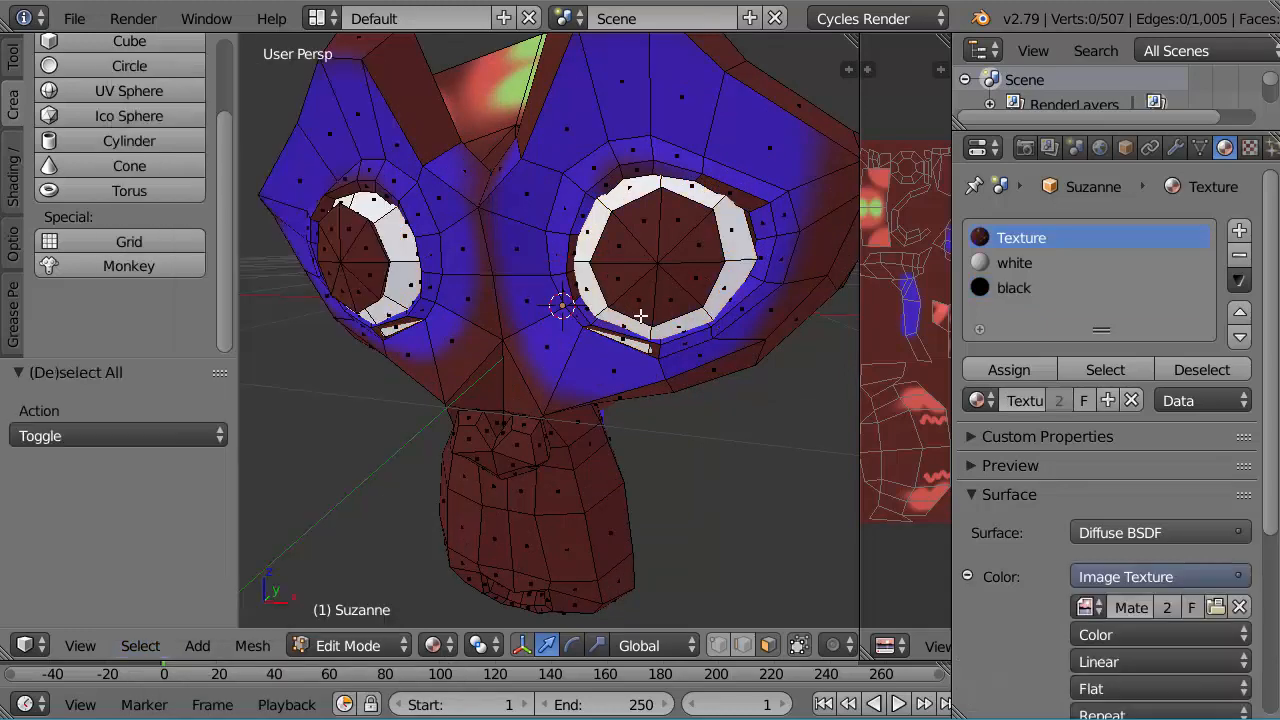
Step: Select all the front pupil faces in both eyes with Circle Select
left_click(145, 645)
left_click(173, 591)
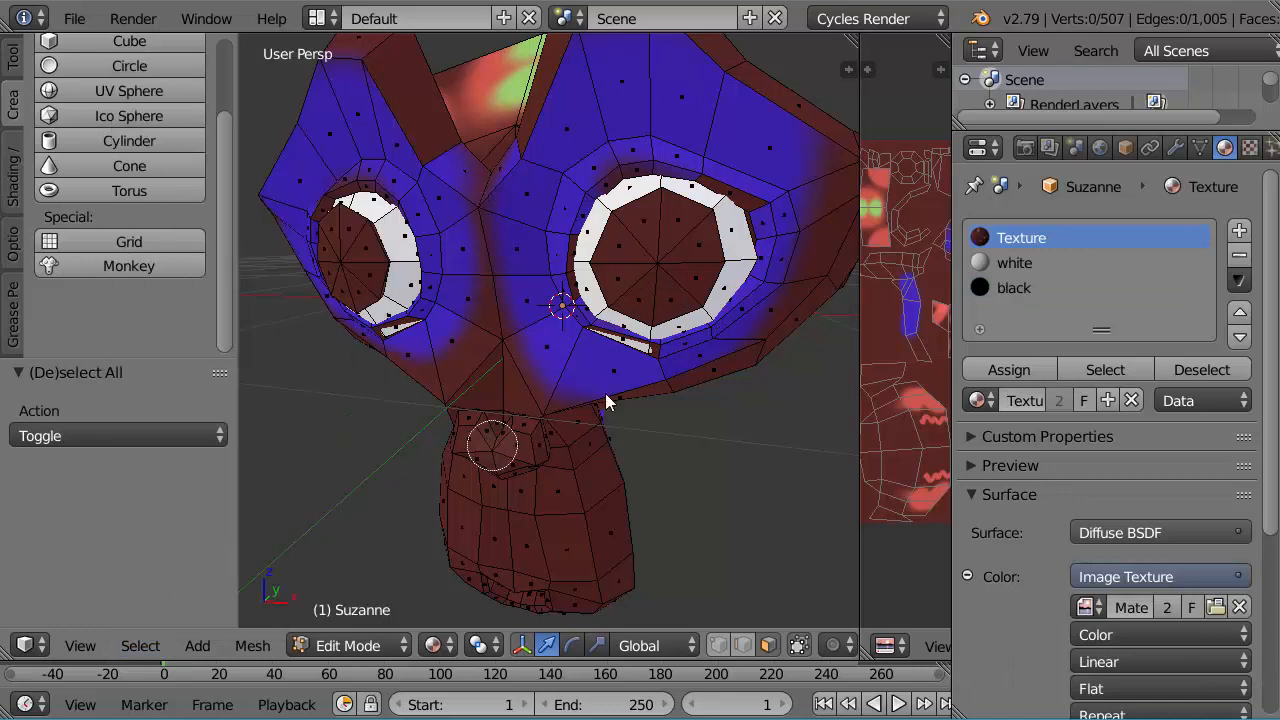
left_click(654, 266)
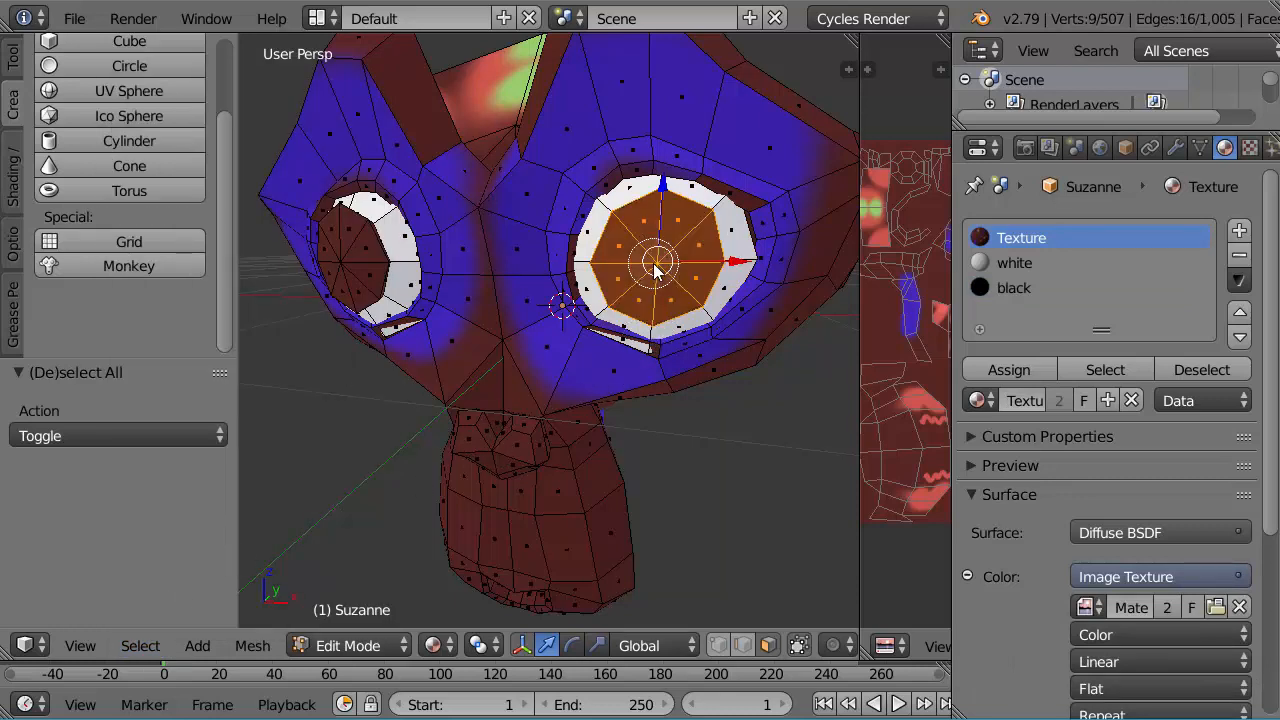
left_click(352, 266)
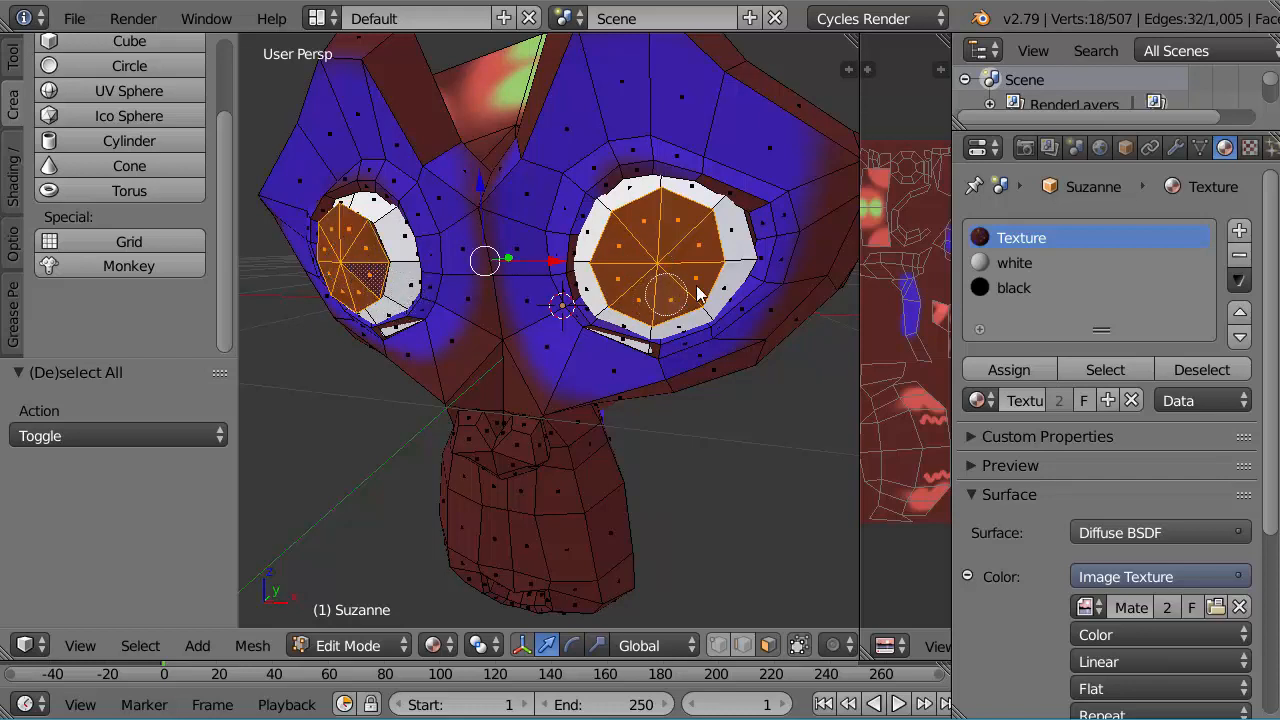
middle_click_drag(712, 268, 686, 286)
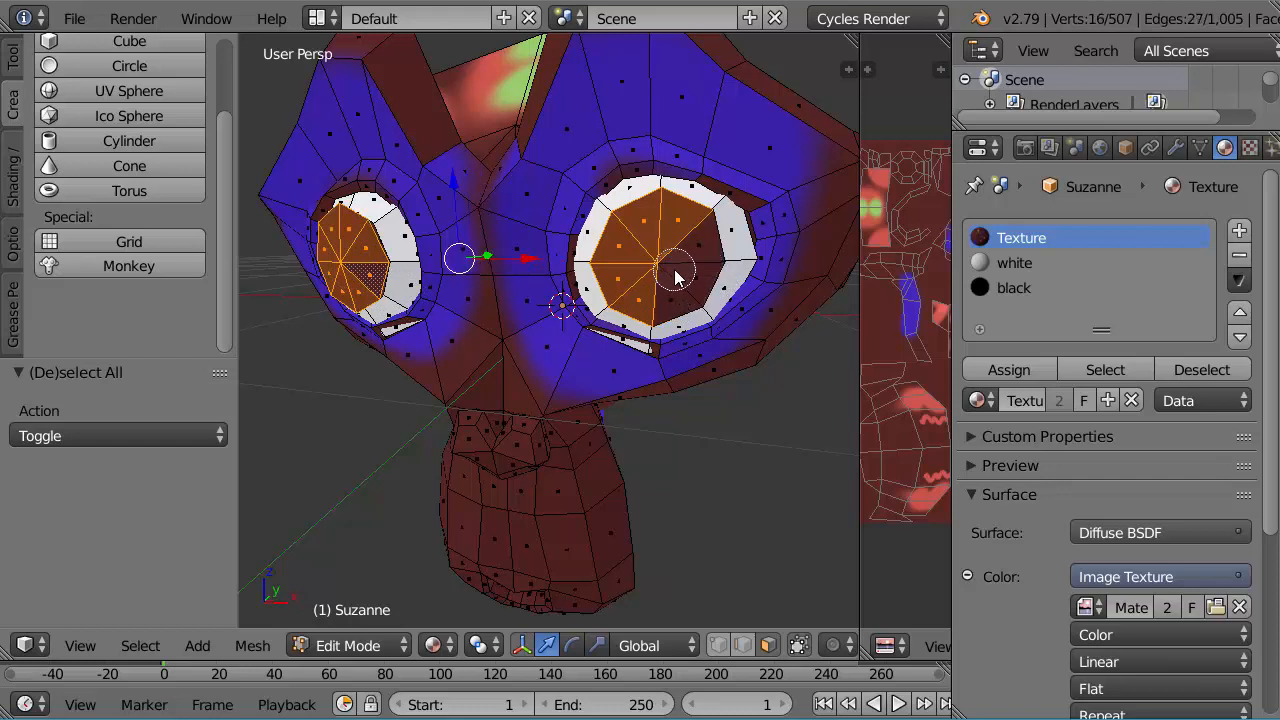
left_click(675, 280)
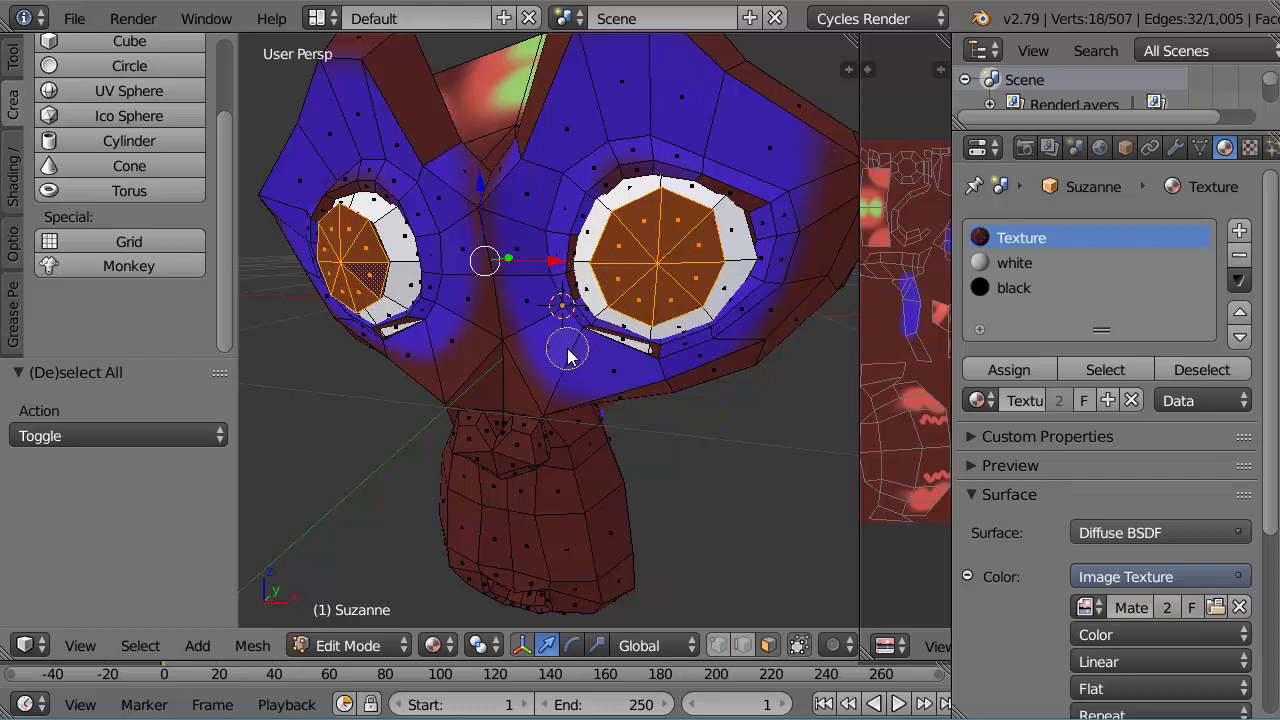
key("Escape")
Step: Add the ring of side faces around the rim of each pupil to the selection in both eyes
middle_click_drag(585, 283, 611, 371)
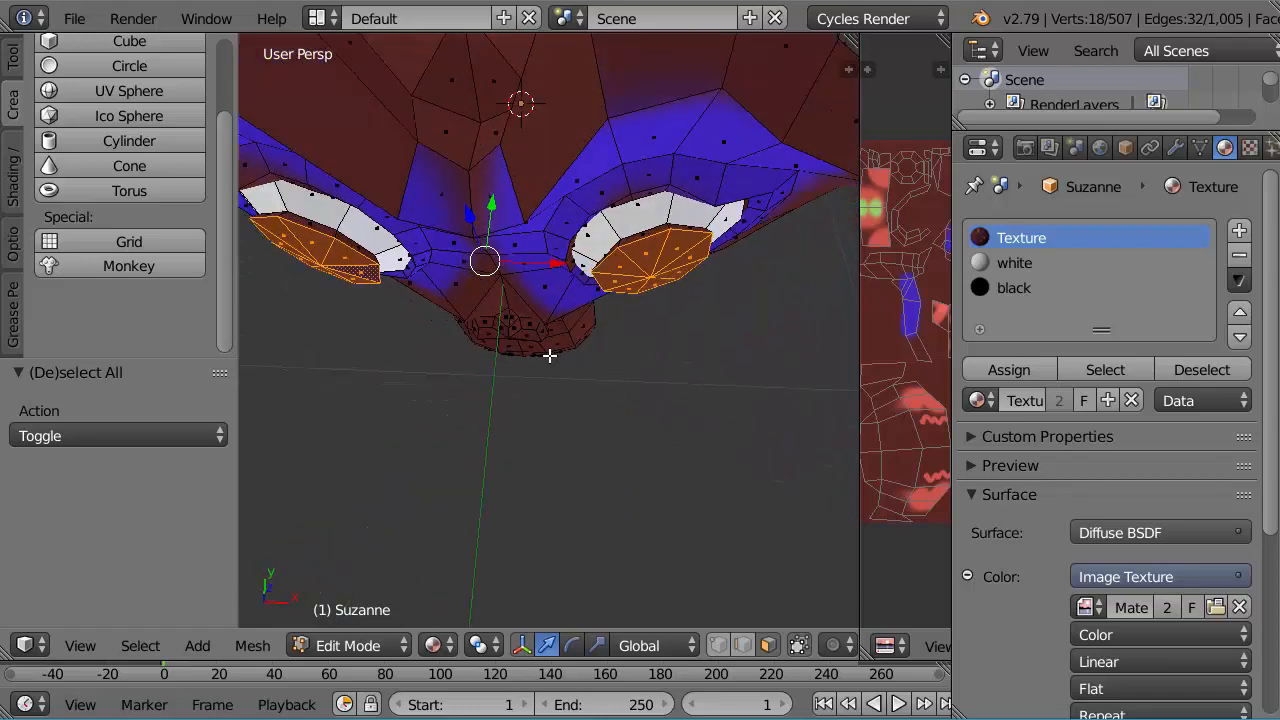
scroll(545, 390, "up", 4)
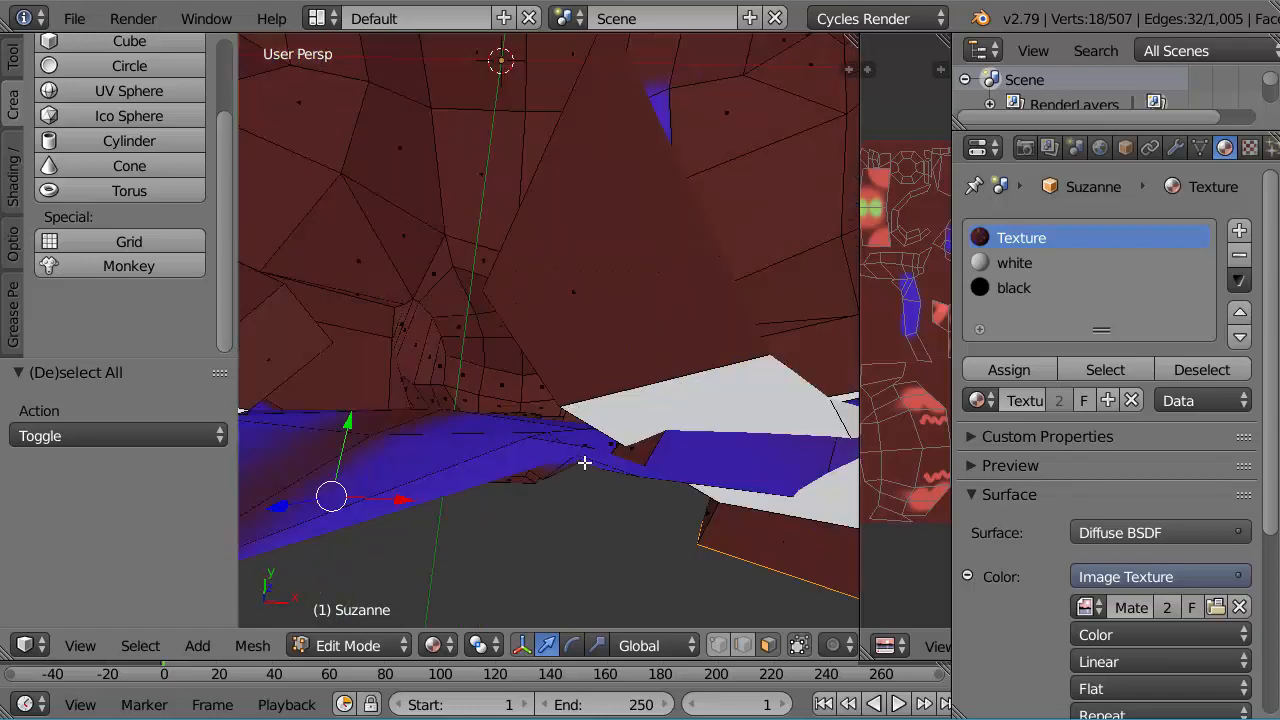
middle_click_drag(586, 457, 560, 231)
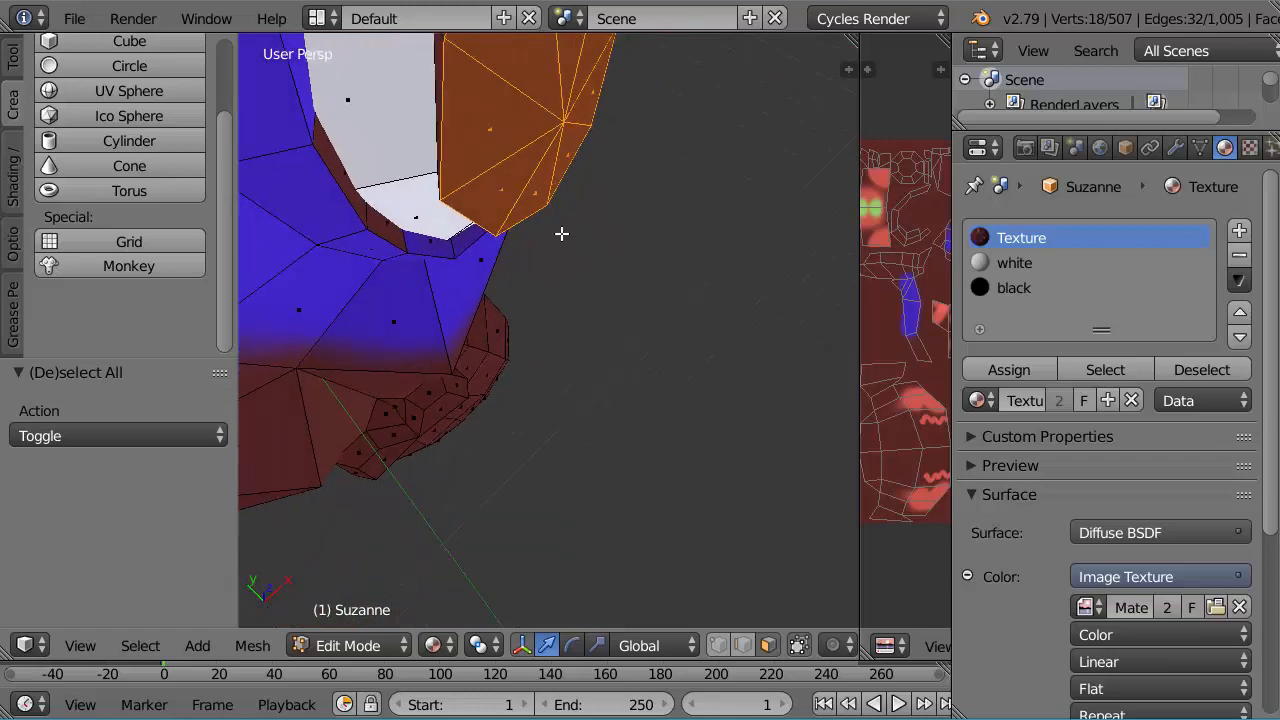
middle_click_drag(586, 169, 595, 222)
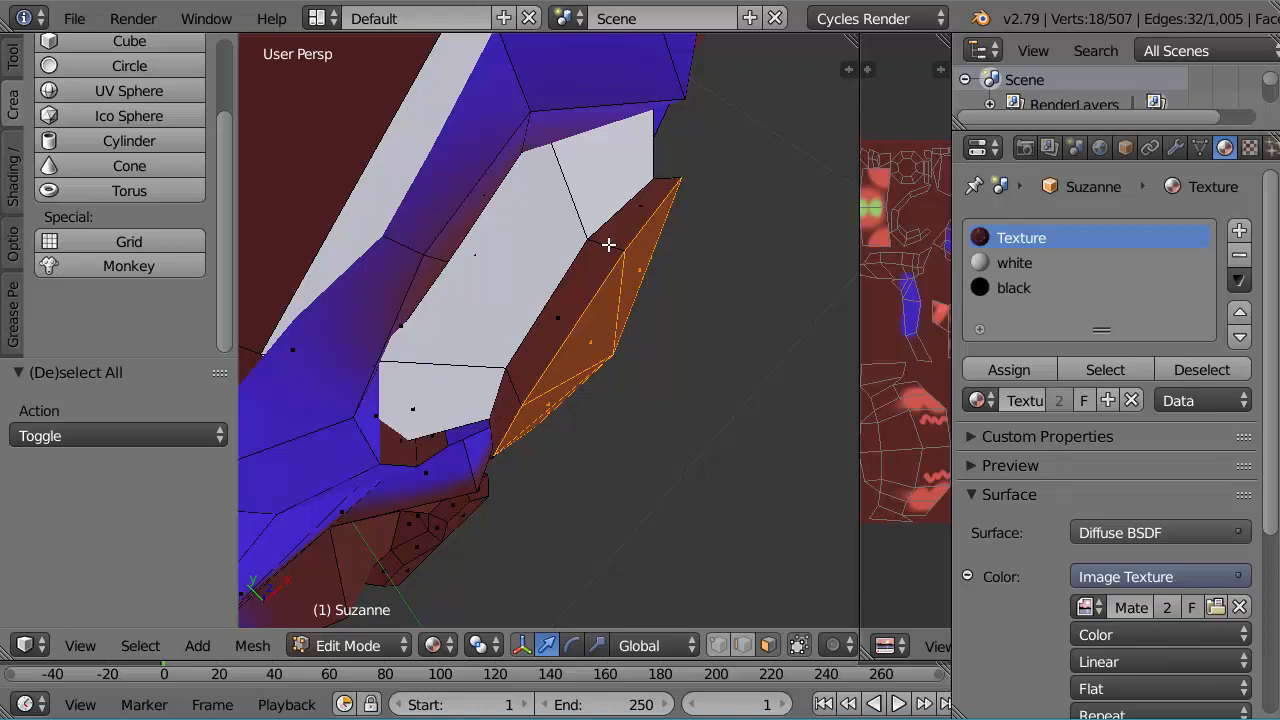
key("ctrl+z")
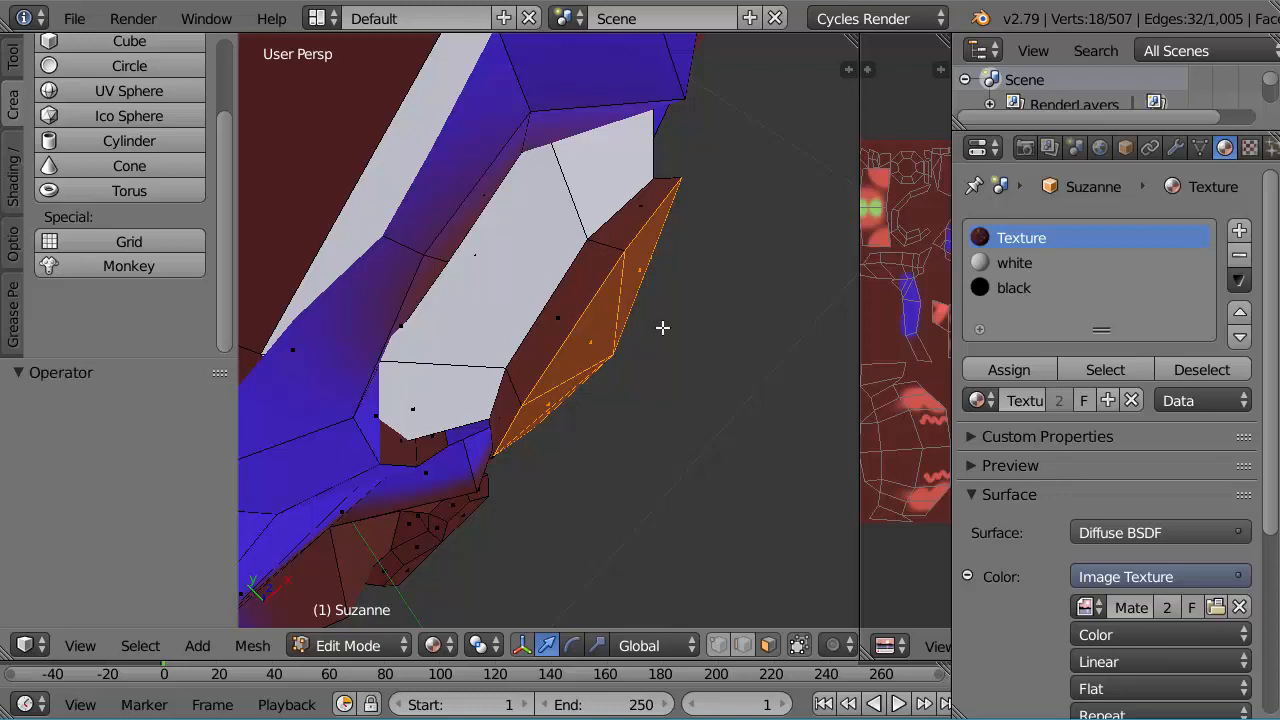
right_click(610, 245, "alt+shift")
scroll(580, 348, "down", 5)
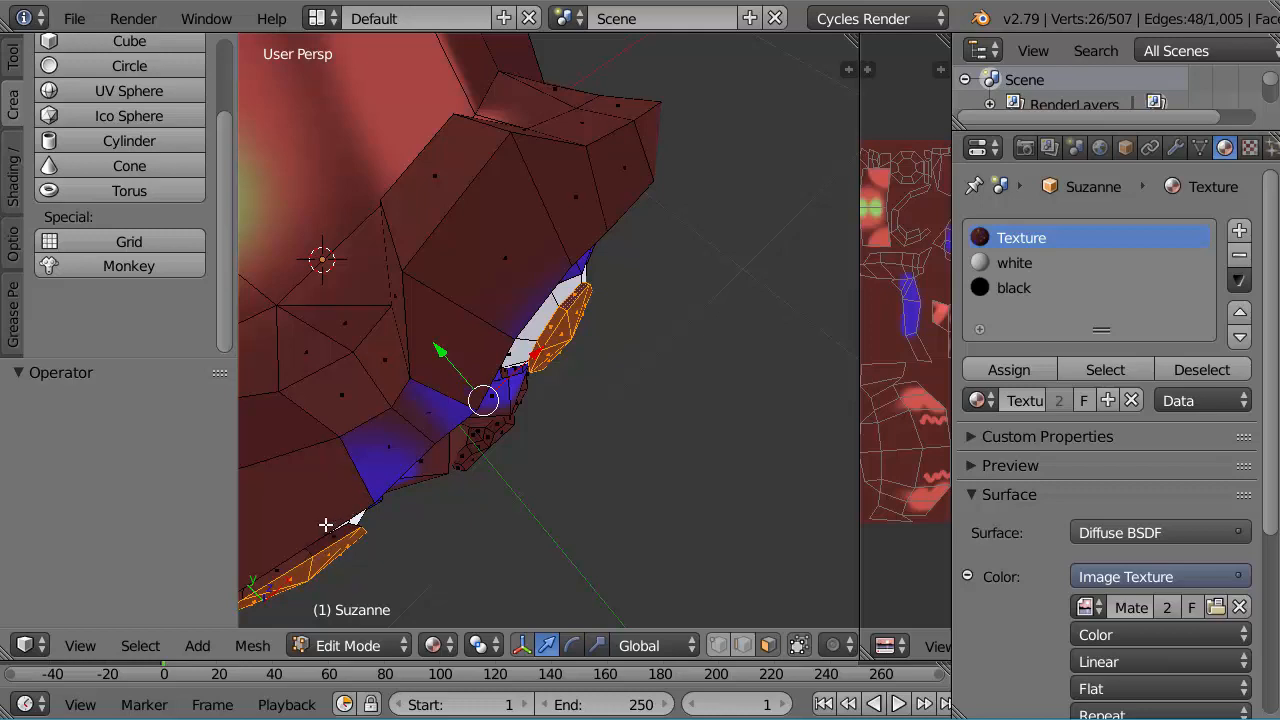
middle_click_drag(325, 519, 374, 463)
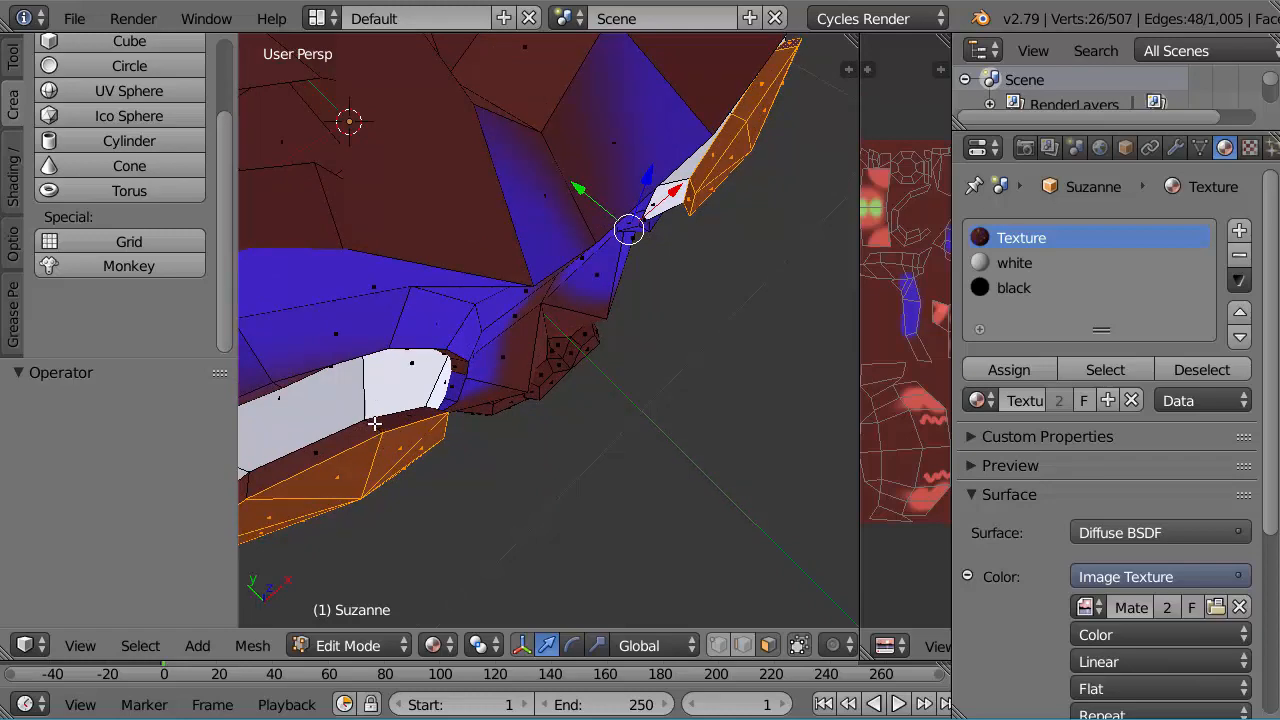
right_click(374, 424, "alt+shift")
middle_click_drag(429, 494, 437, 371)
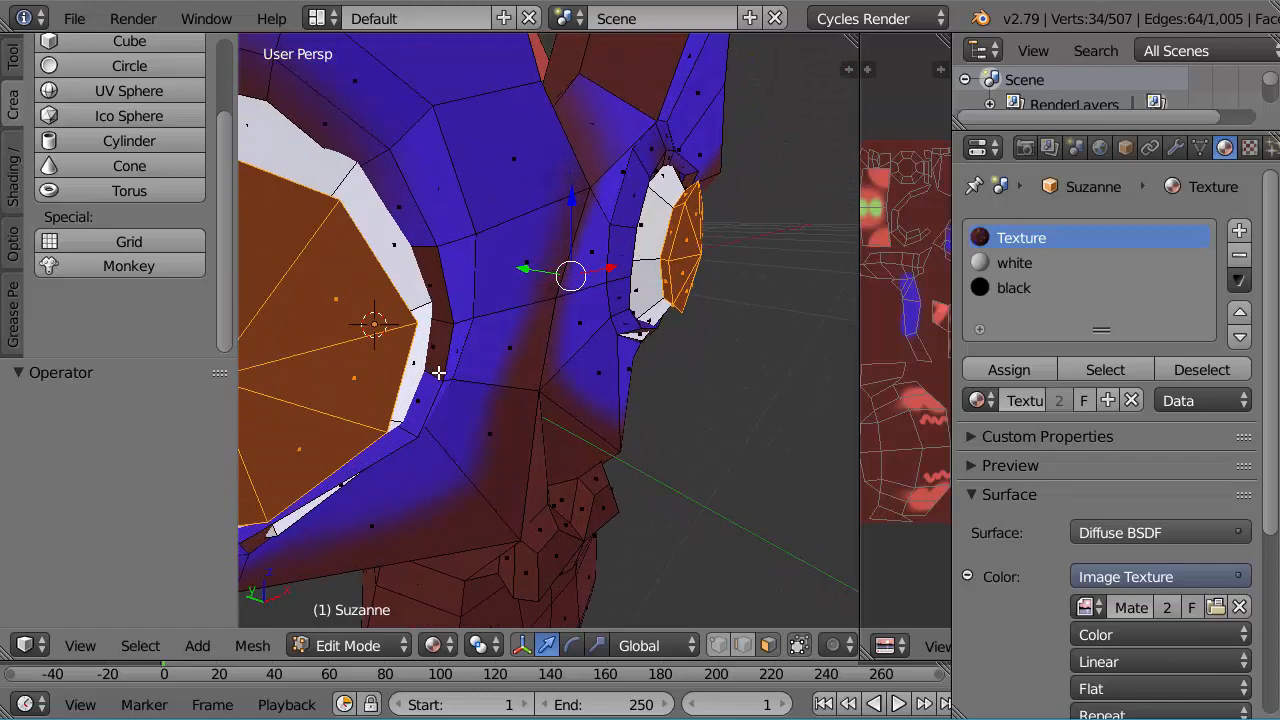
Step: Assign the black material to the selected pupil faces
left_click(990, 290)
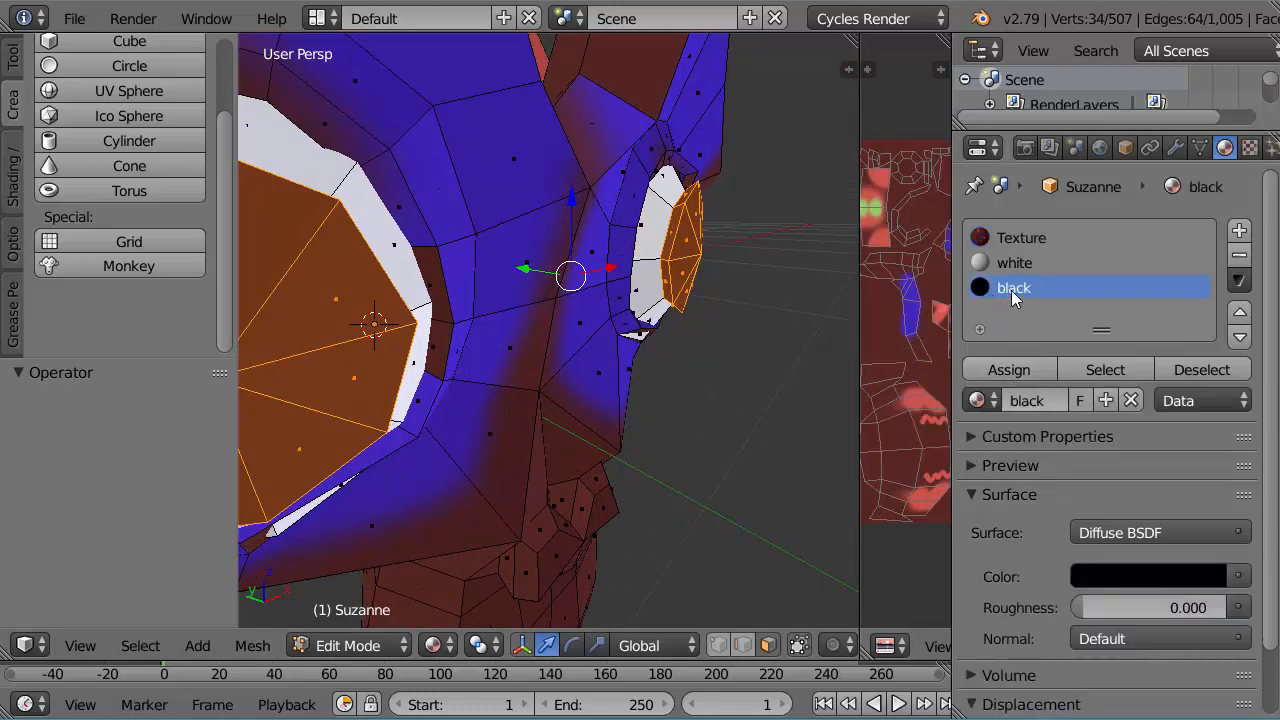
left_click(982, 371)
scroll(690, 345, "down", 5)
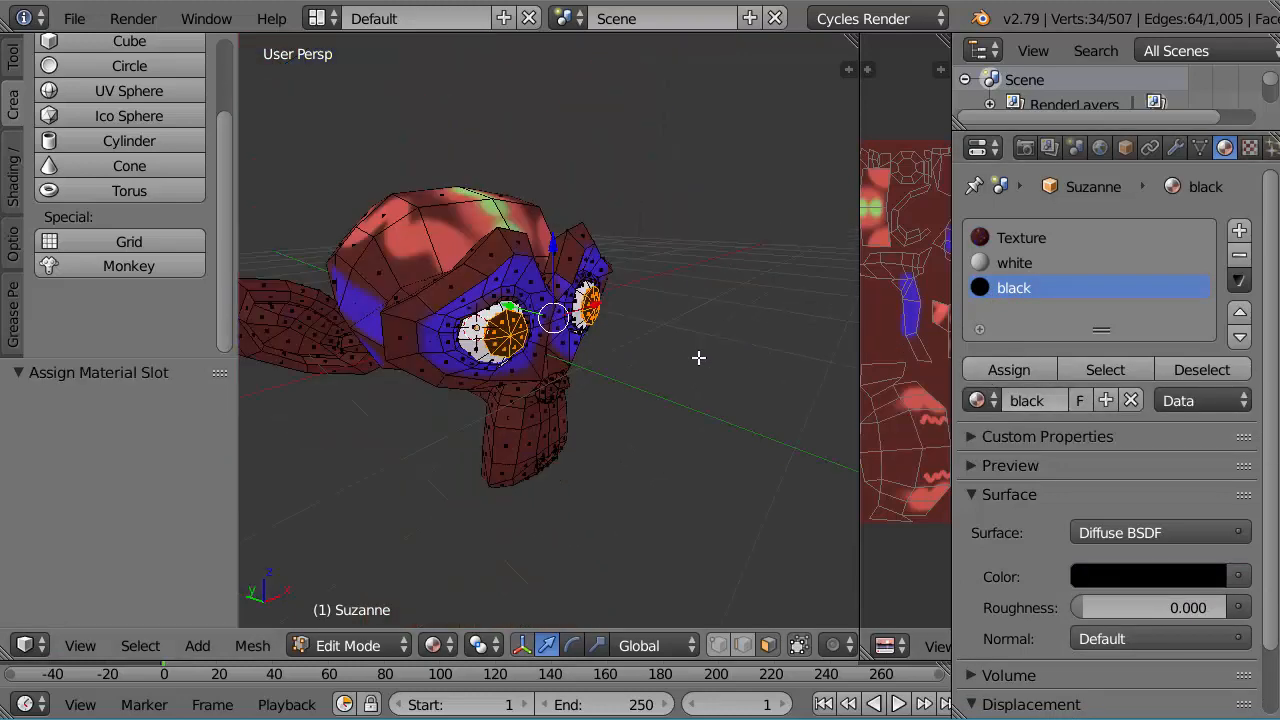
Step: Examine the monkey's eyes, face and muzzle from several angles
middle_click_drag(697, 357, 666, 386)
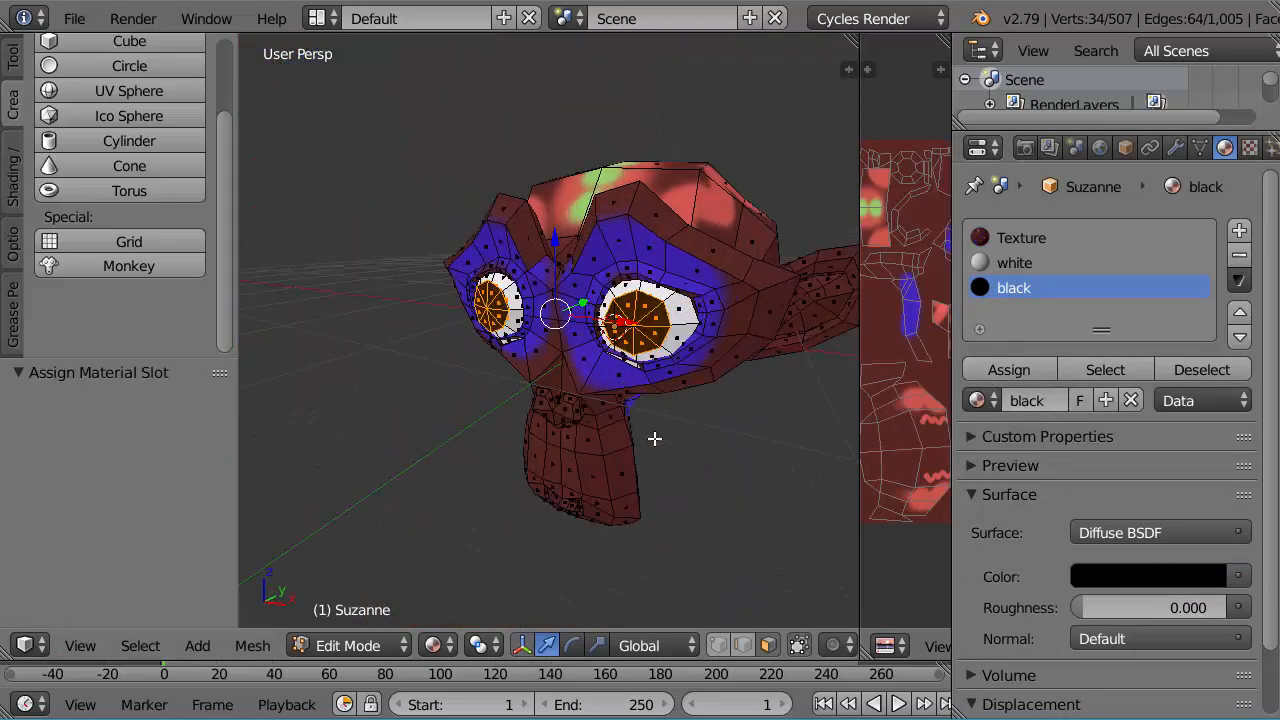
scroll(639, 457, "up", 5)
middle_click_drag(651, 463, 480, 451)
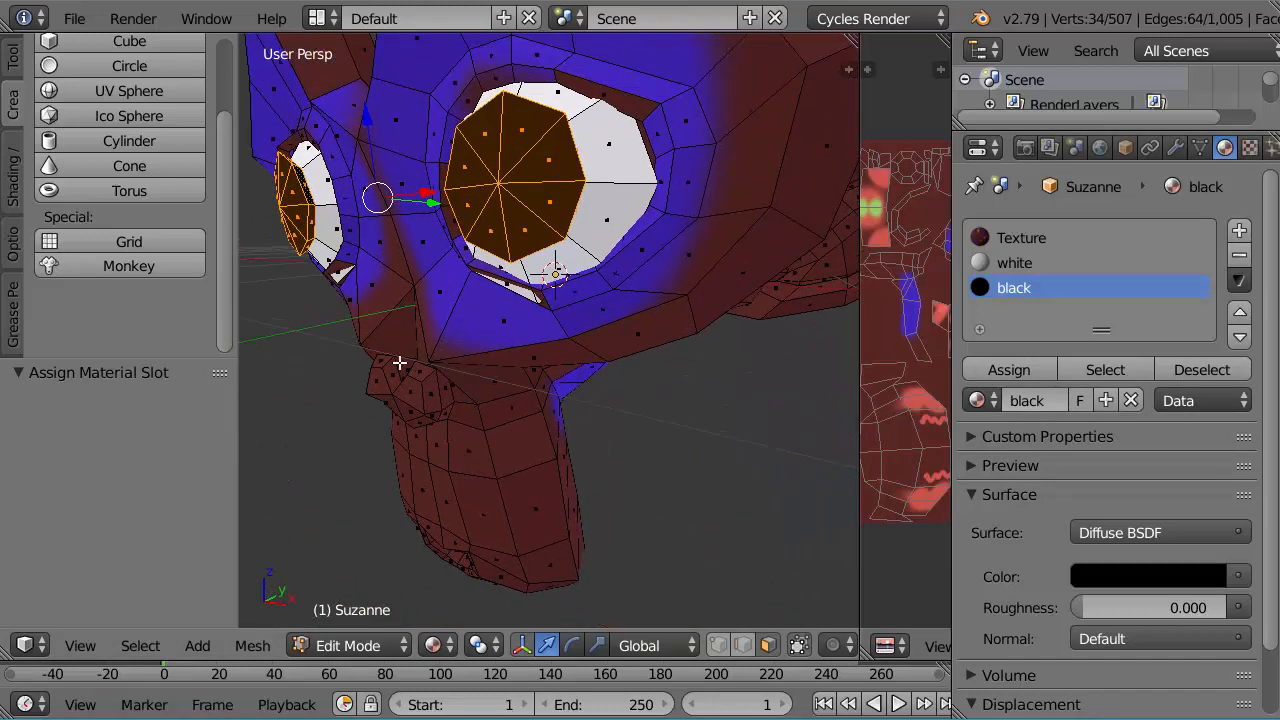
middle_click_drag(454, 509, 526, 453)
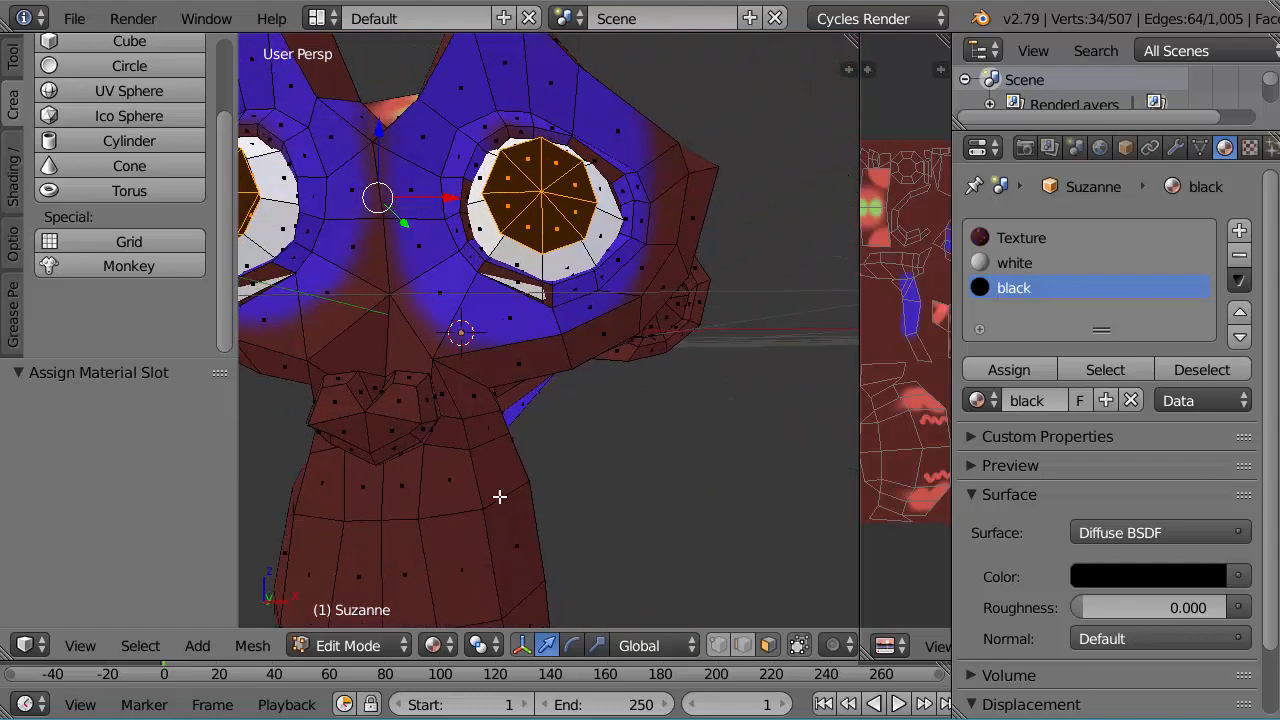
middle_click_drag(500, 496, 534, 451)
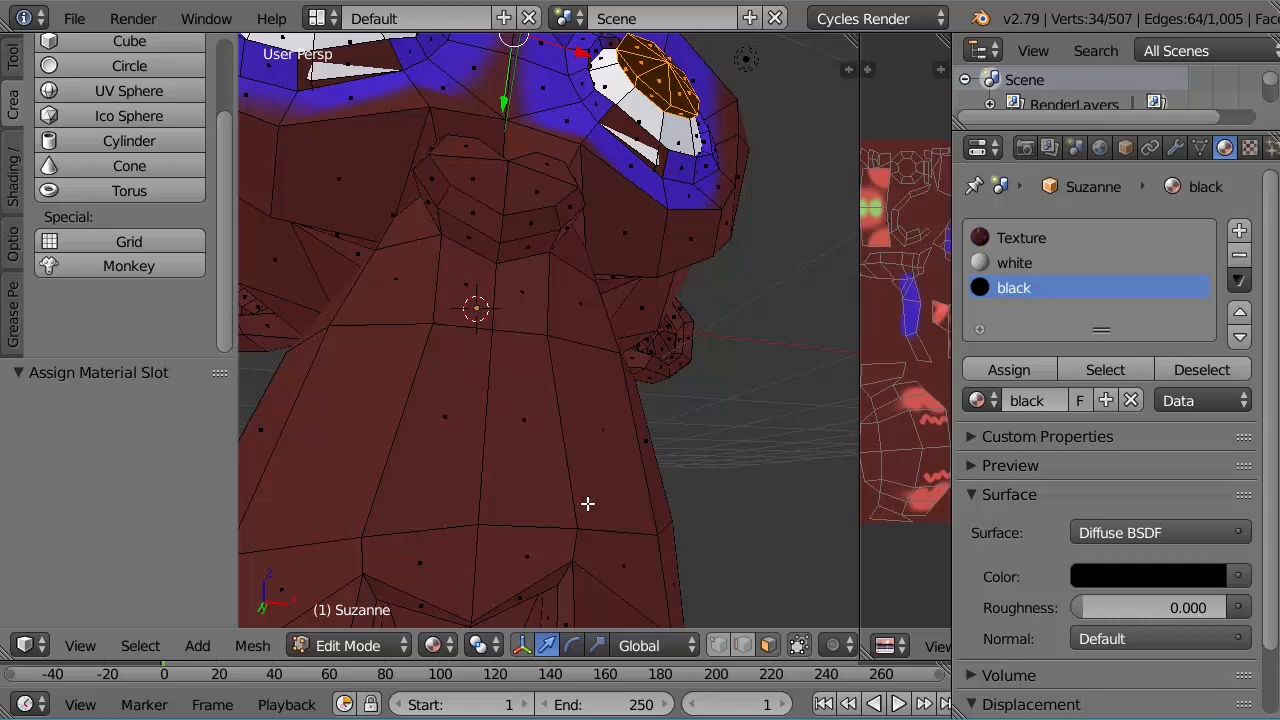
mouse_move(626, 380)
middle_mouse_down()
mouse_move(594, 420)
mouse_move(651, 349)
mouse_move(634, 346)
mouse_move(613, 396)
middle_mouse_up()
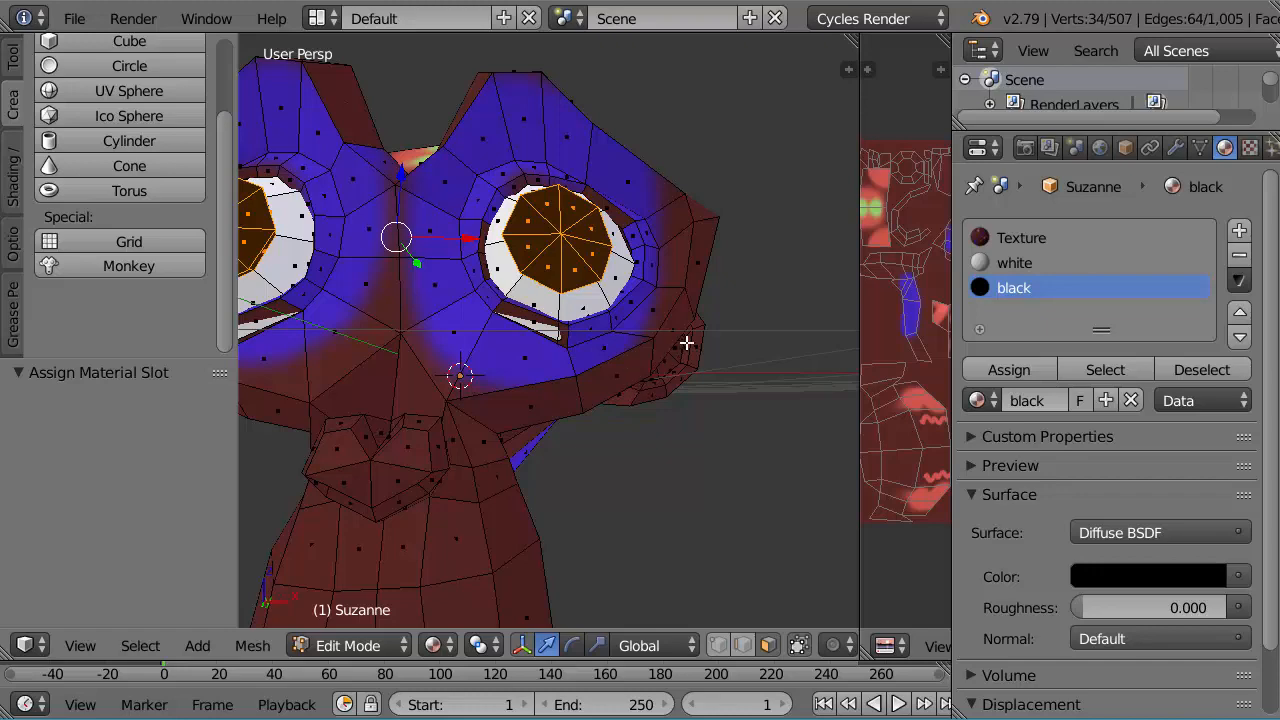
middle_click_drag(686, 343, 648, 367)
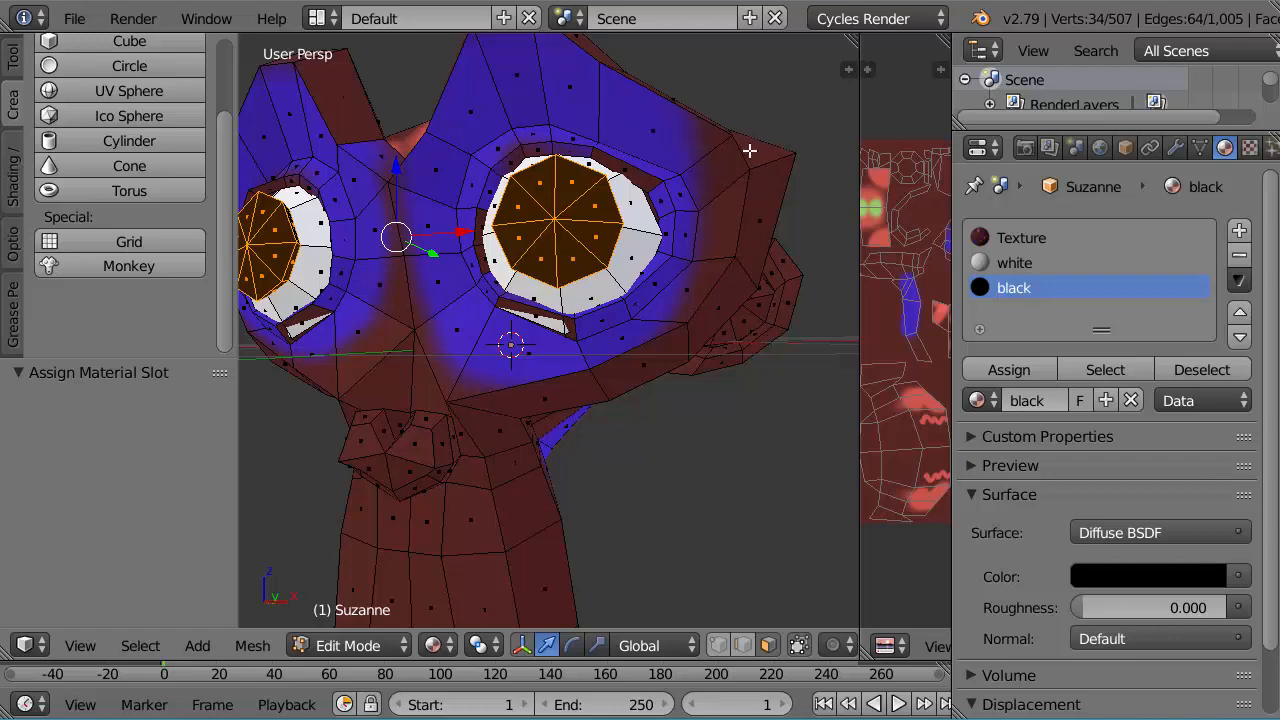
mouse_move(748, 150)
middle_mouse_down()
mouse_move(731, 189)
mouse_move(743, 169)
middle_mouse_up()
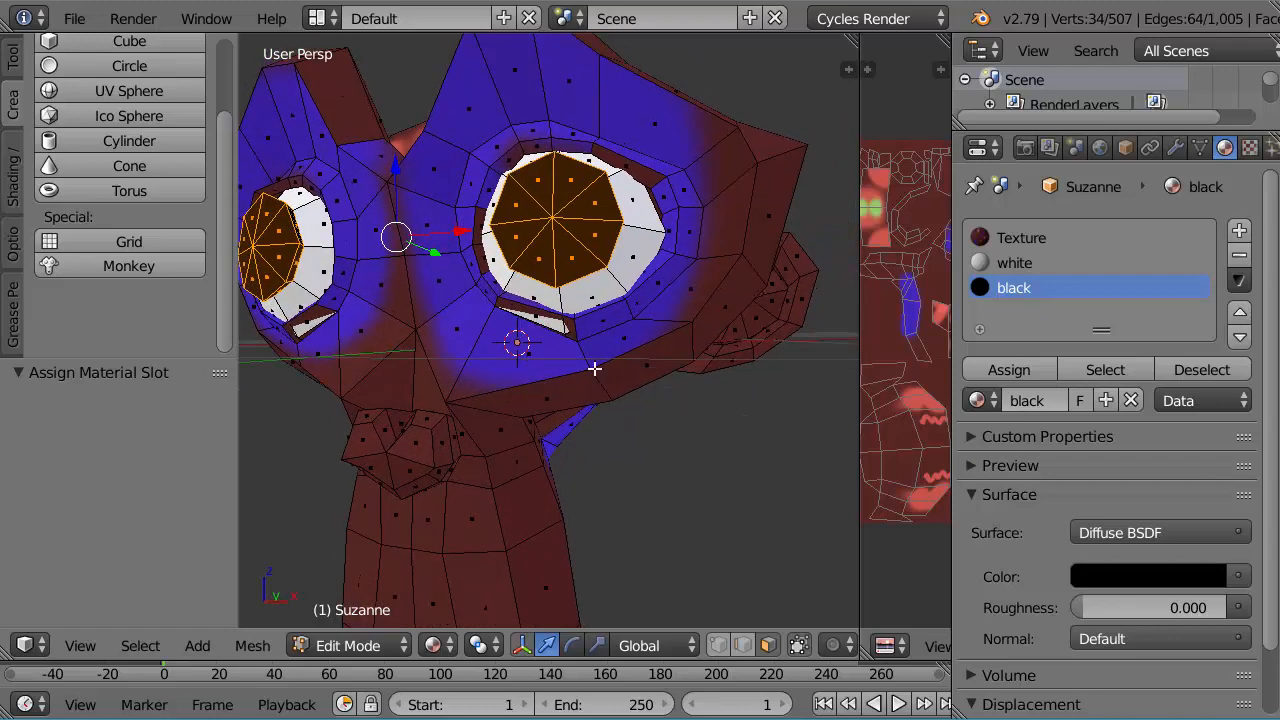
Step: Add a fourth material slot with a new material and set its diffuse color to R 0.376, G 0.070, B 0.046
left_click(1239, 233)
left_click(1062, 400)
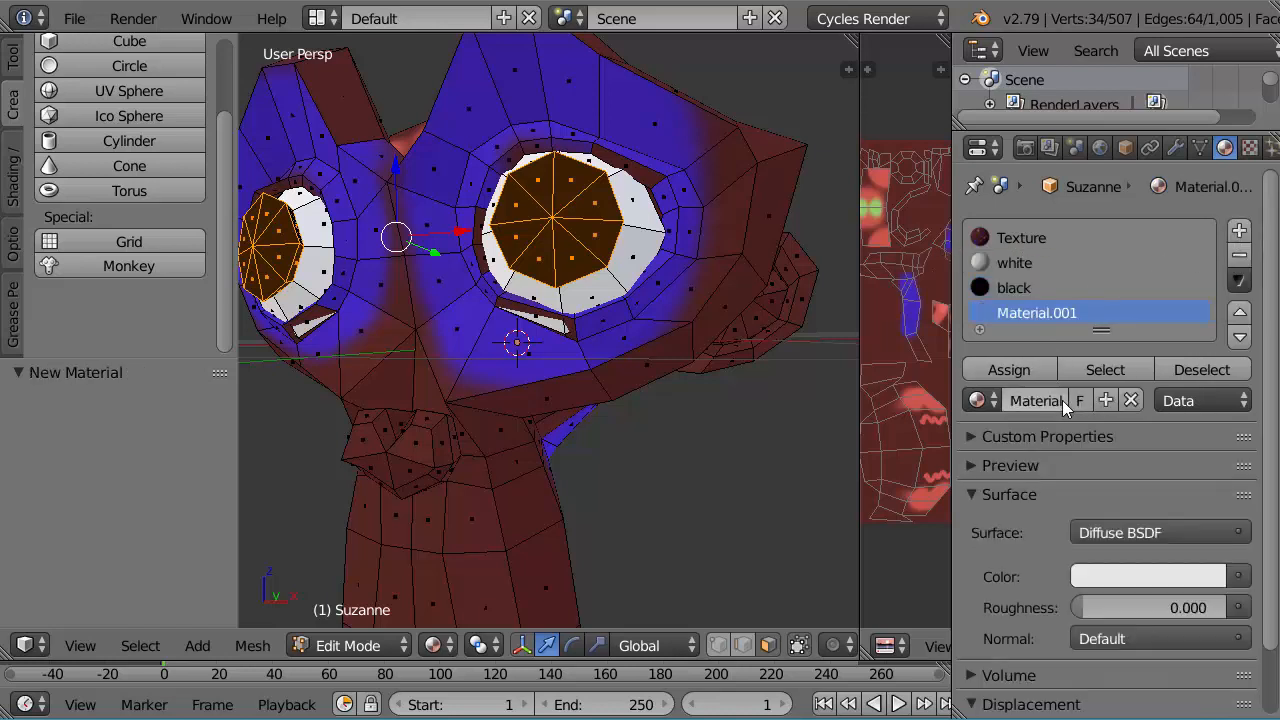
left_click(1126, 584)
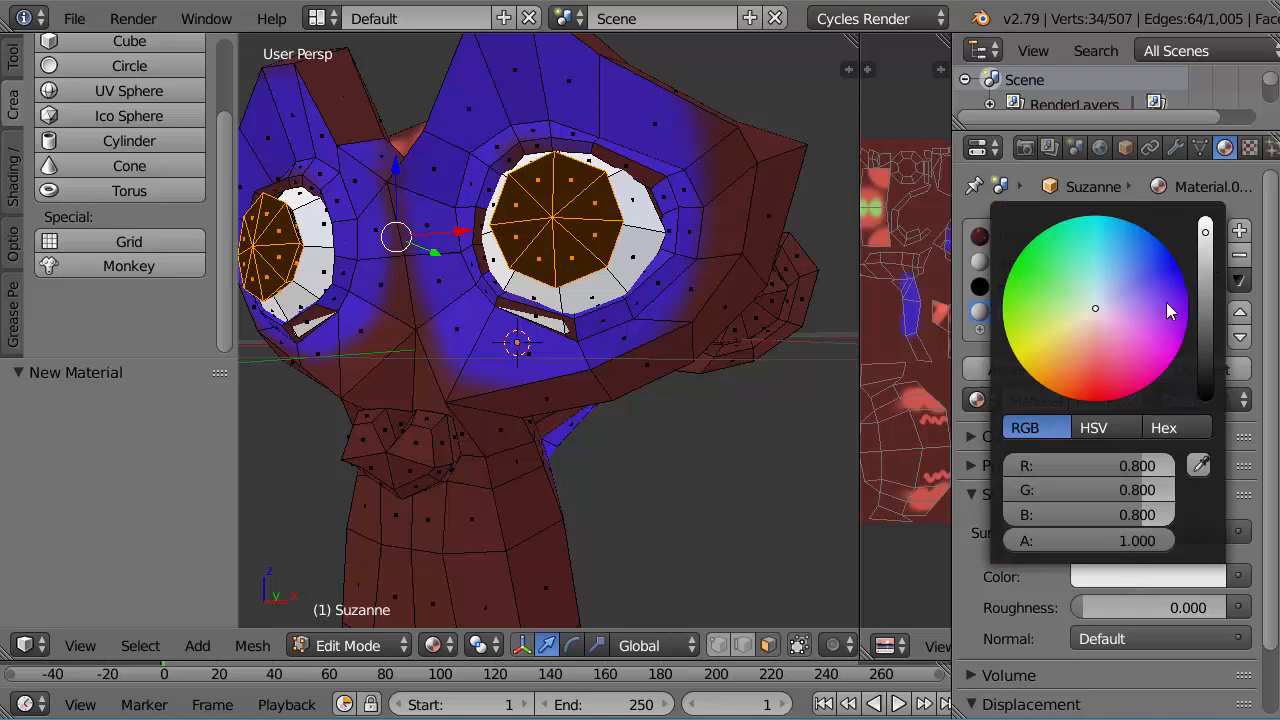
left_click(1102, 348)
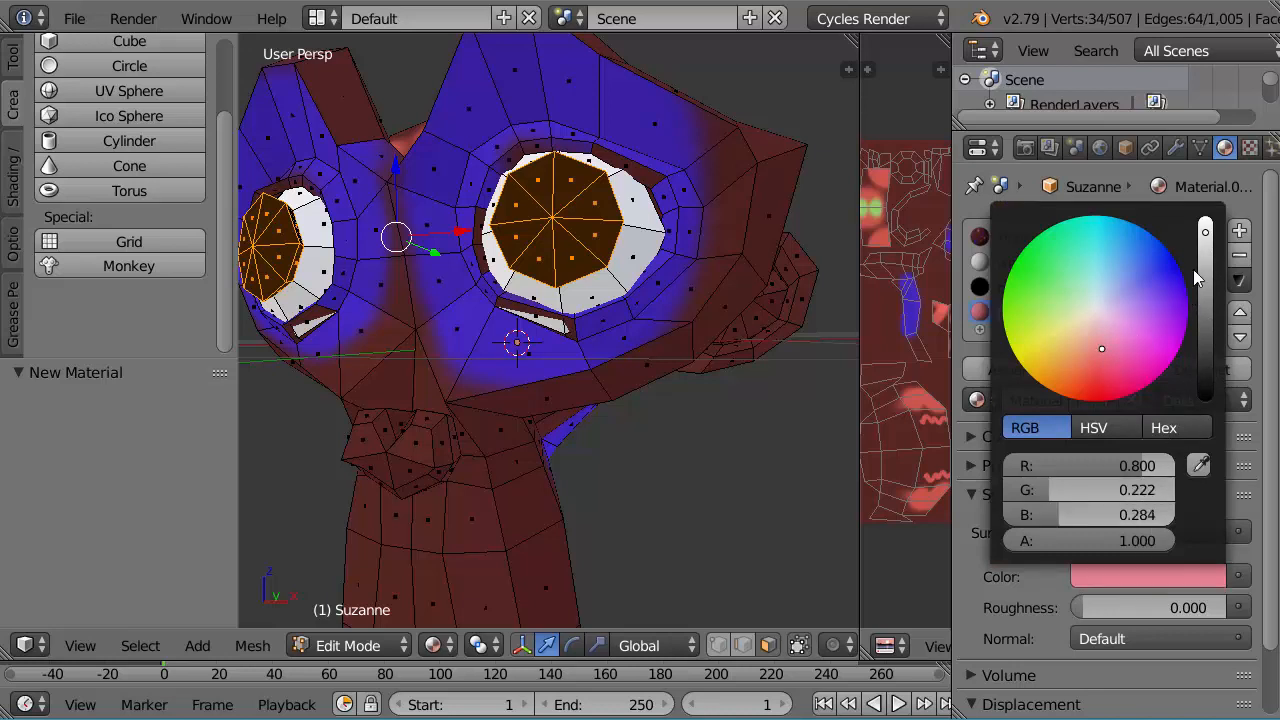
left_click_drag(1205, 232, 1205, 302)
left_click_drag(1104, 347, 1087, 367)
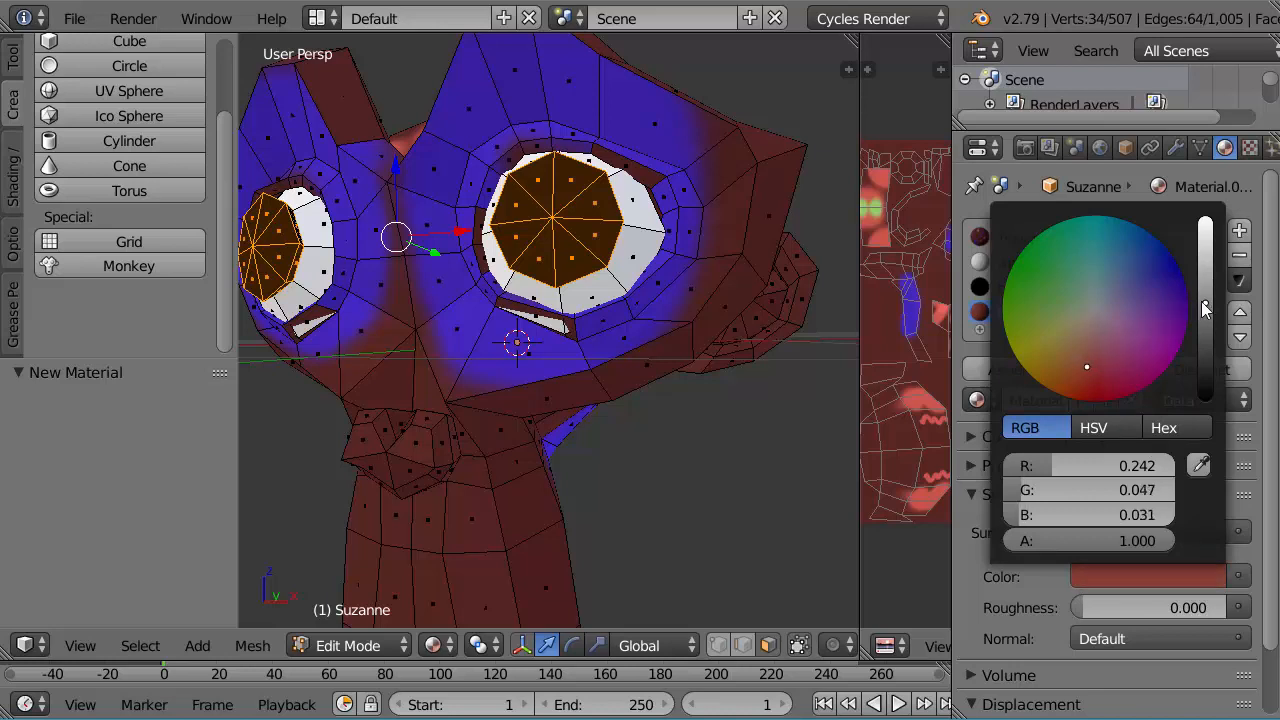
left_click_drag(1205, 302, 1205, 280)
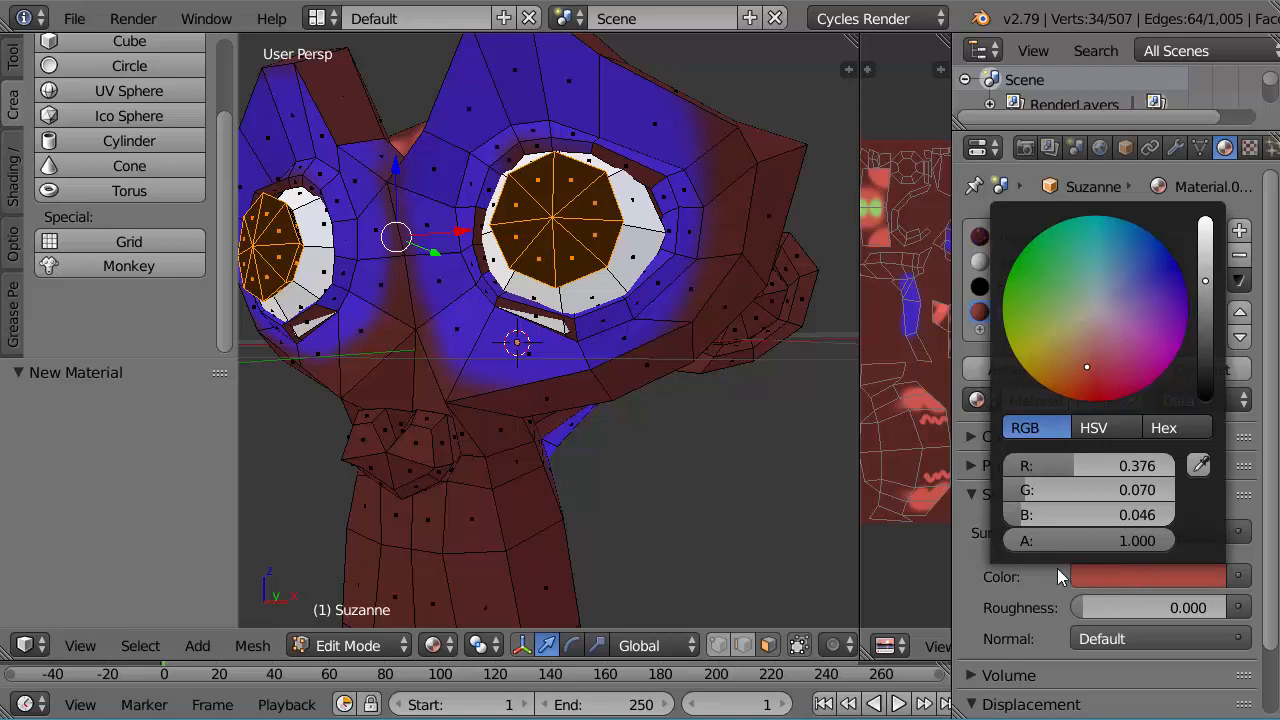
Step: Rename the new reddish-brown material to "light brown"
left_click(1030, 399)
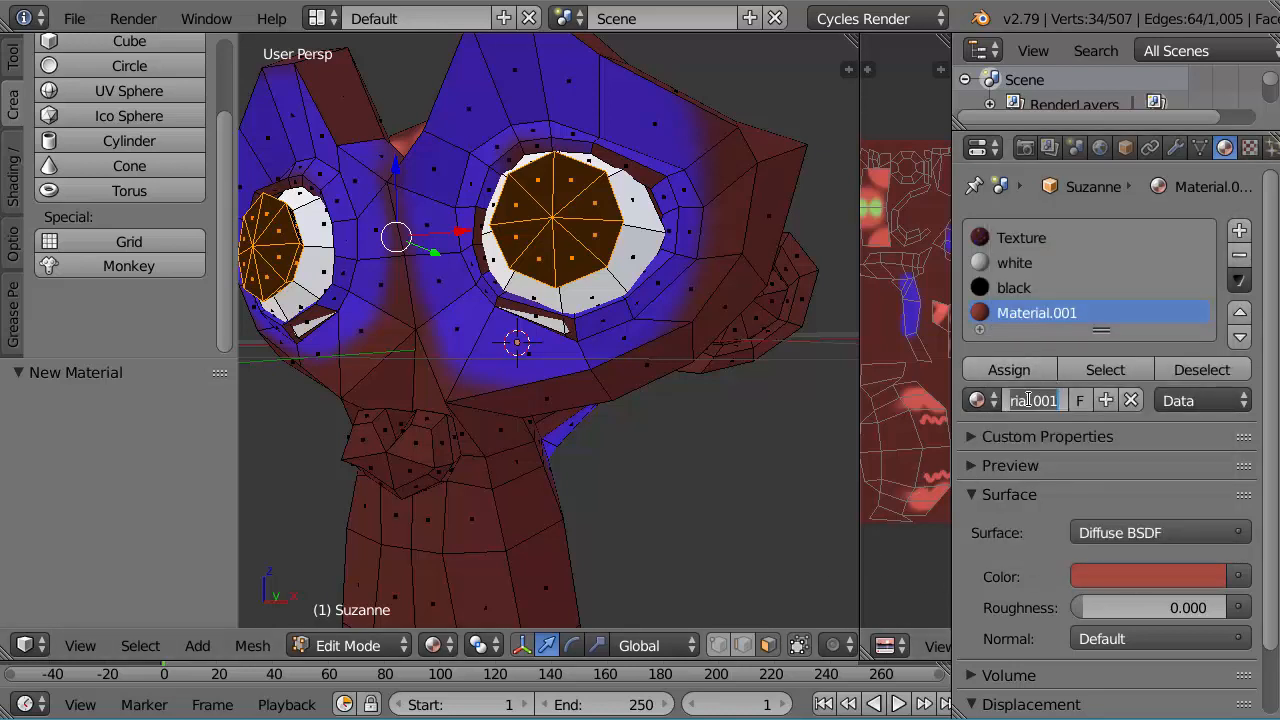
key("BackSpace")
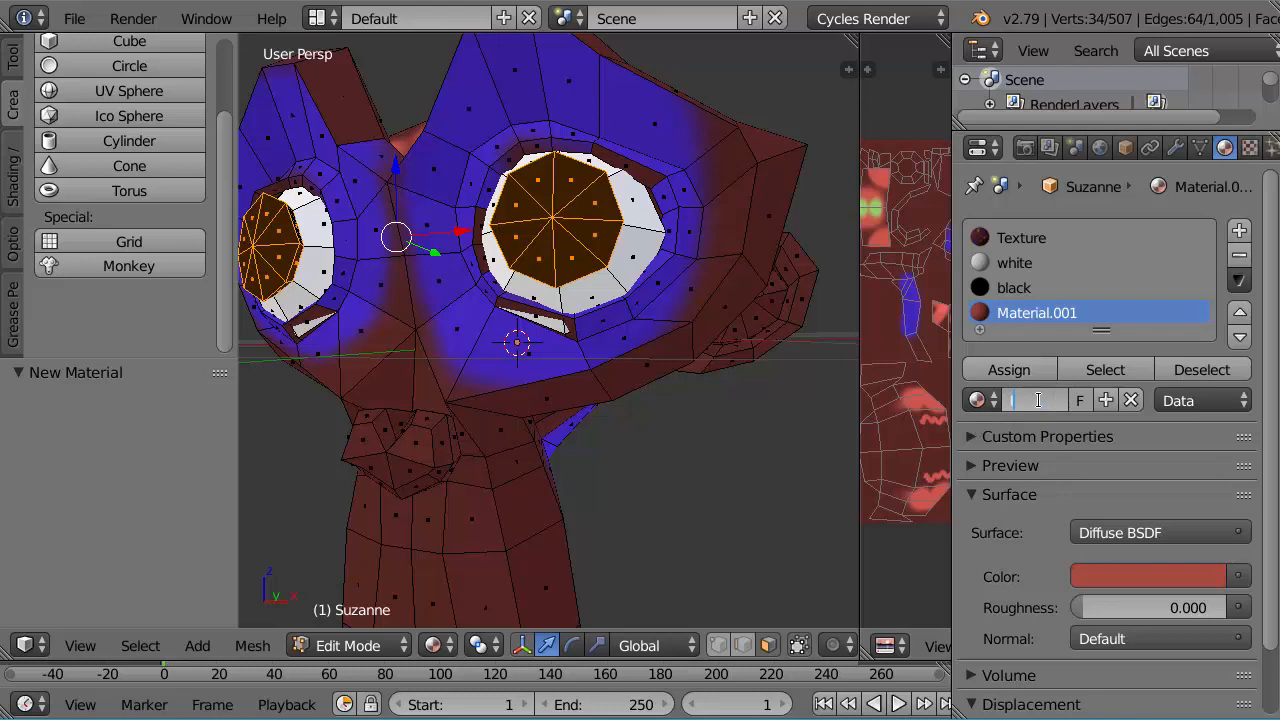
type("light")
type(" brown")
key("Return")
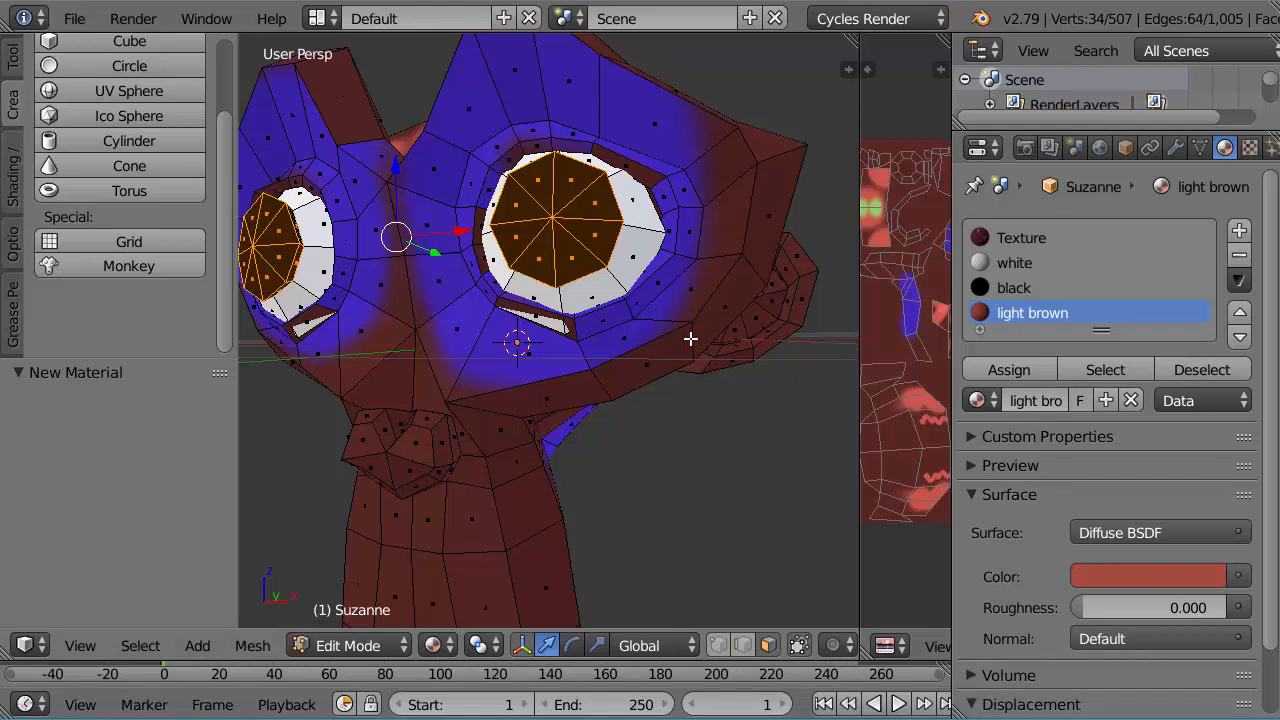
Step: Select the face loop along the outer edge of the monkey's face and muzzle and assign the light brown material to it
right_click(690, 339, "alt")
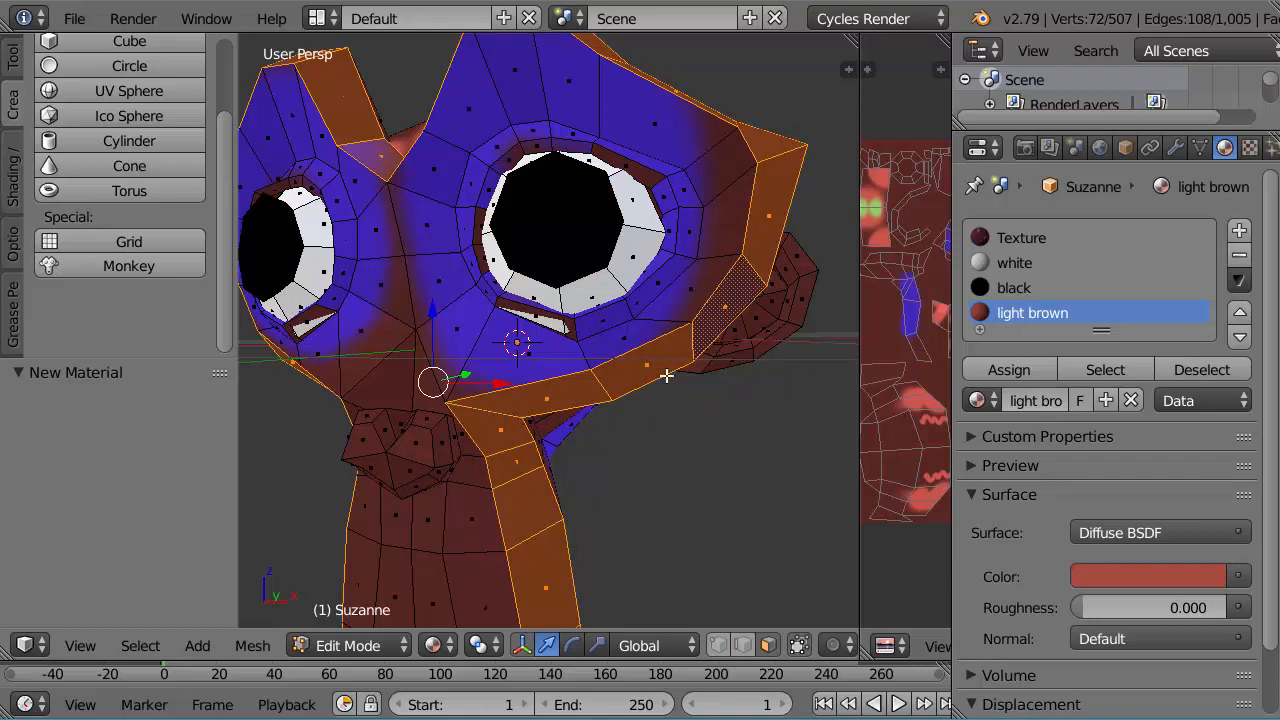
left_click(1014, 371)
scroll(701, 425, "down", 5)
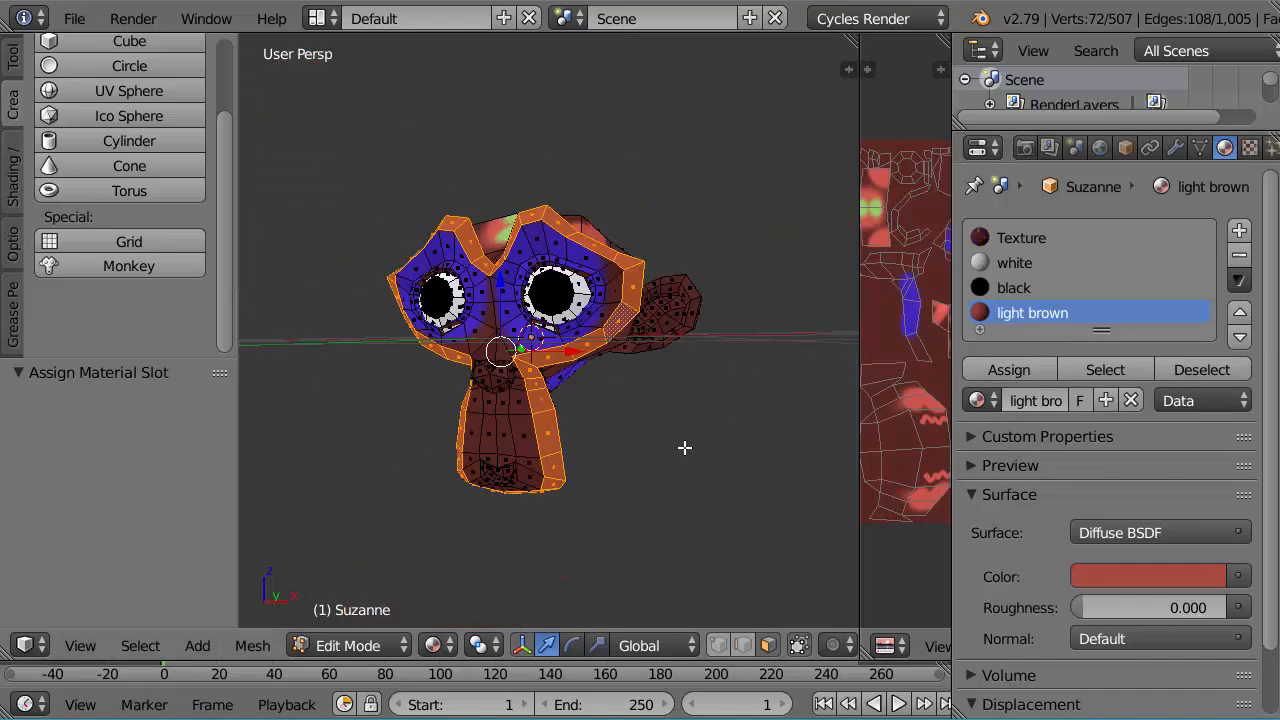
Step: Deselect all faces and inspect the monkey's materials in Rendered viewport shading from the front and side
key("a")
middle_click_drag(624, 428, 597, 343)
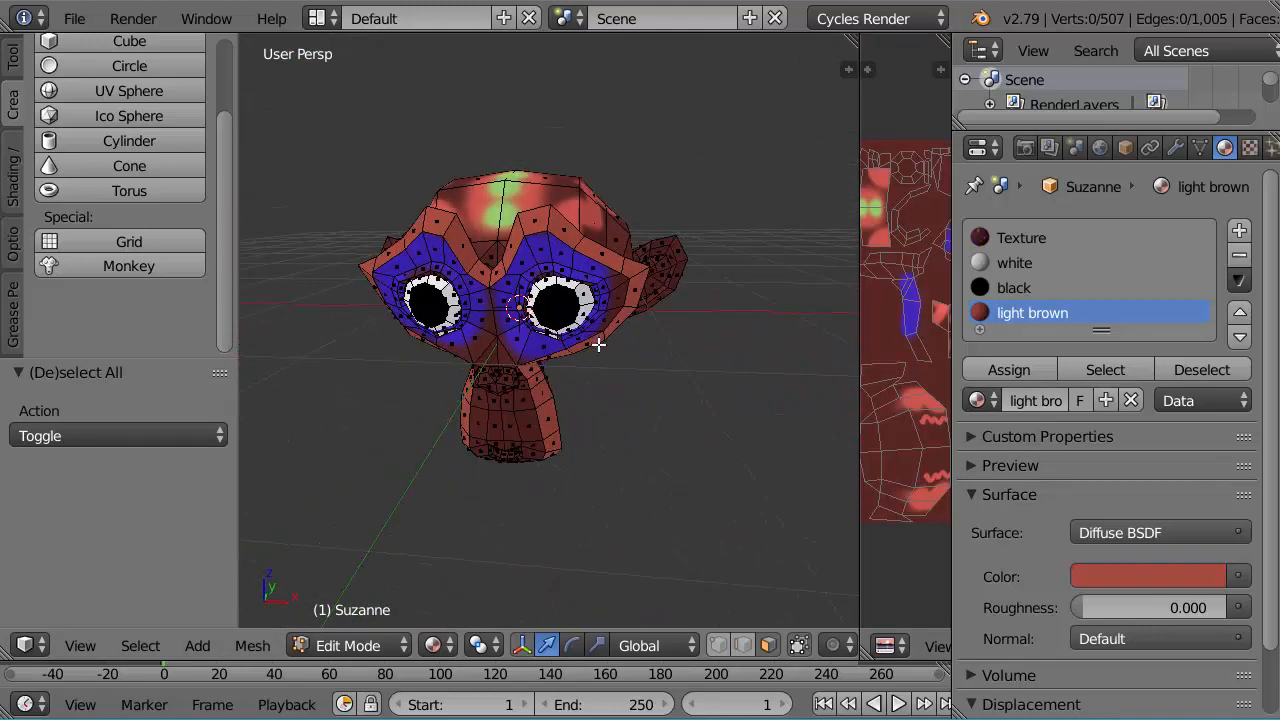
scroll(598, 367, "up", 1)
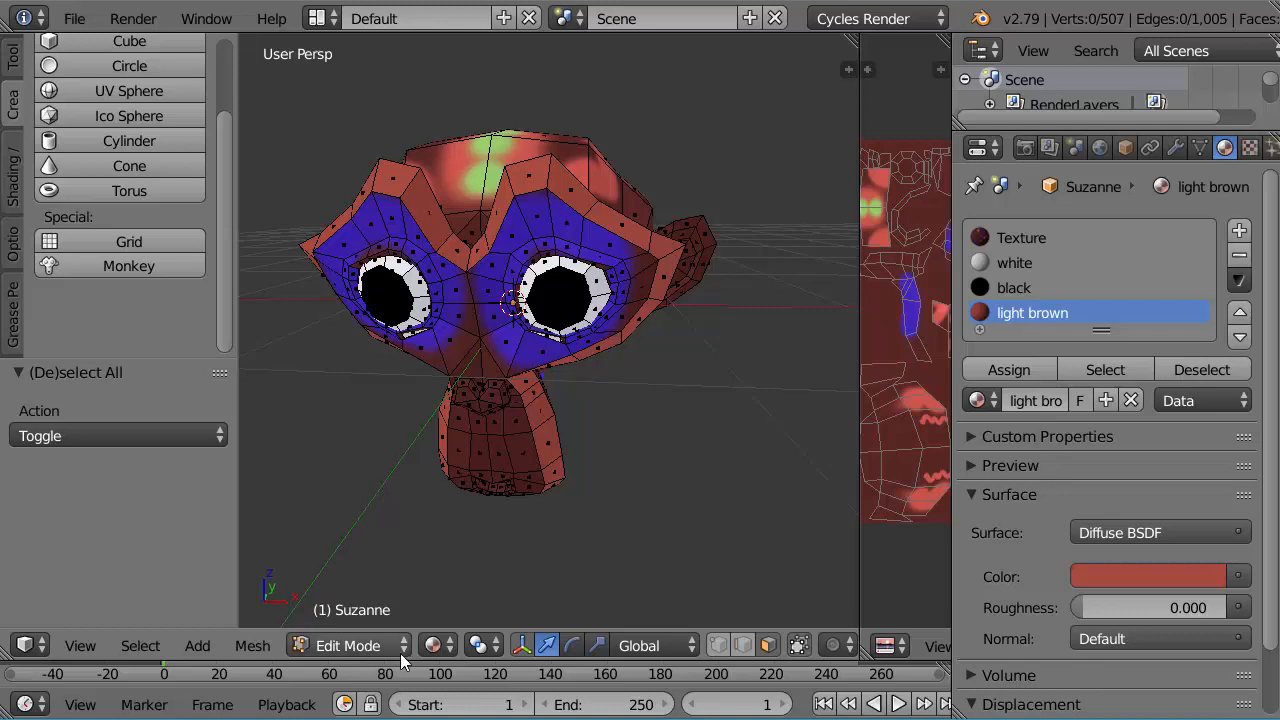
left_click(441, 645)
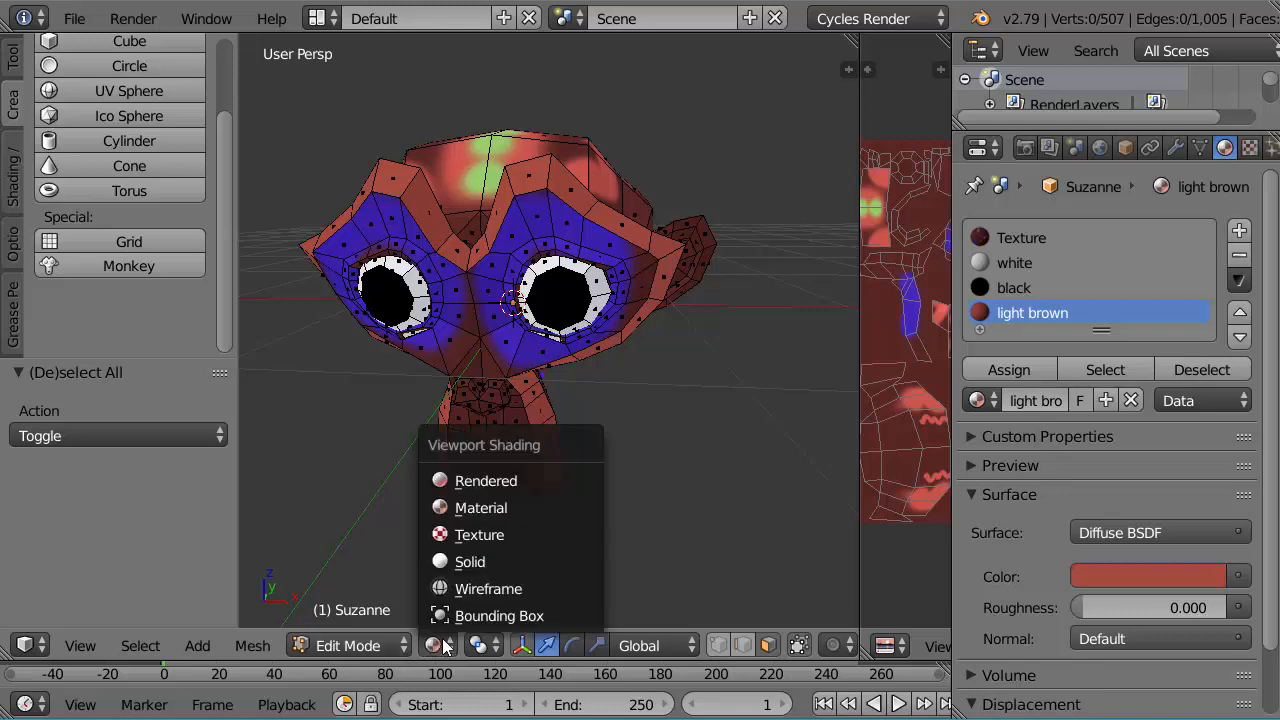
left_click(483, 477)
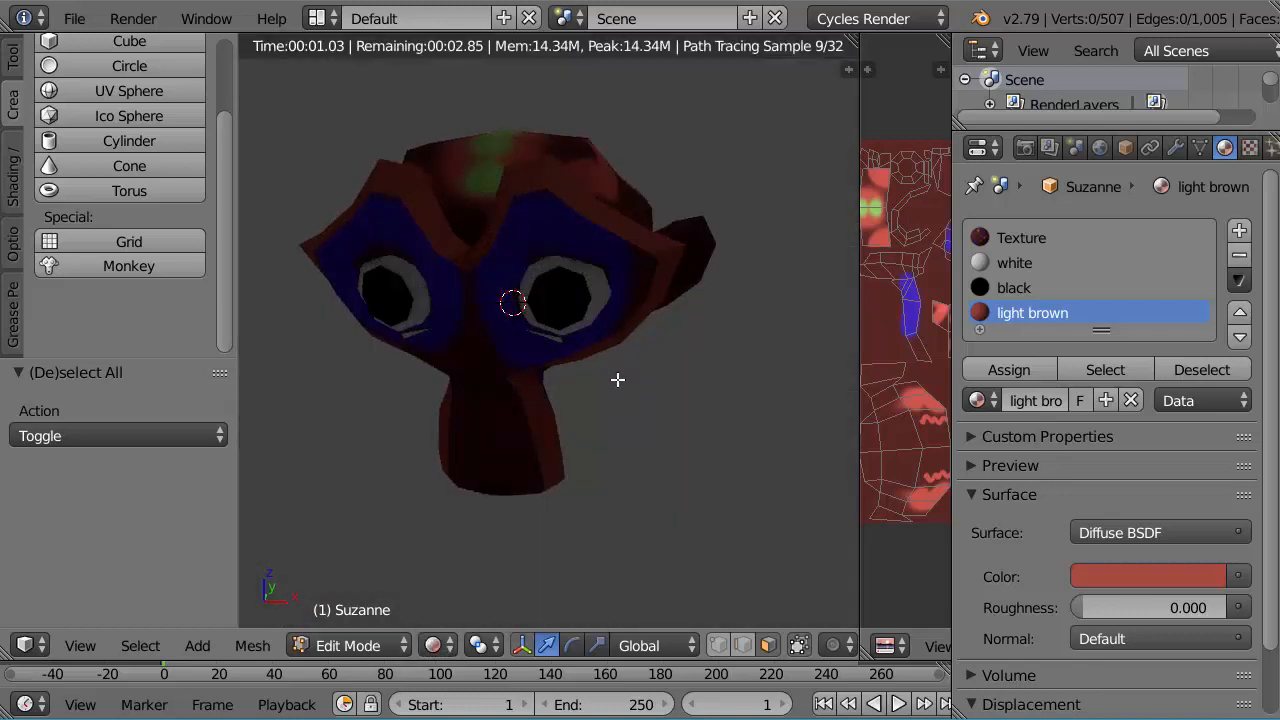
middle_click_drag(616, 377, 585, 372)
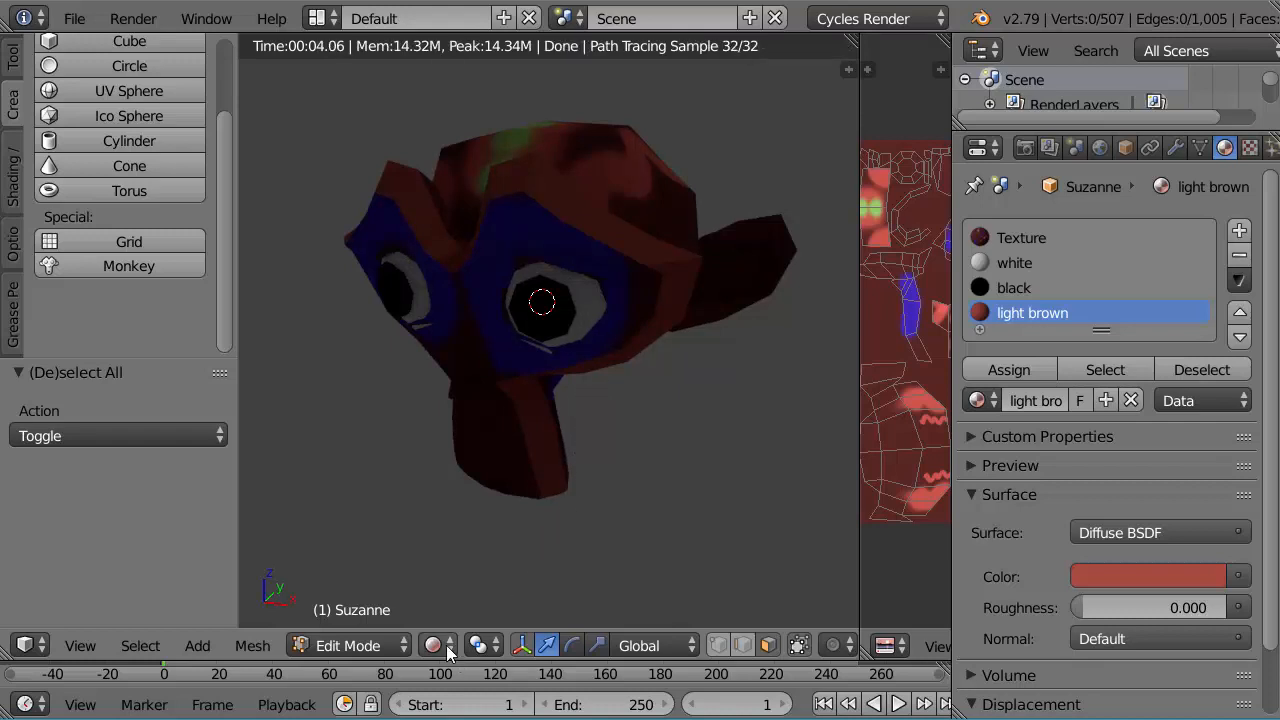
Step: Switch the monkey to Object Mode and set the viewport shading to Material
left_click(401, 645)
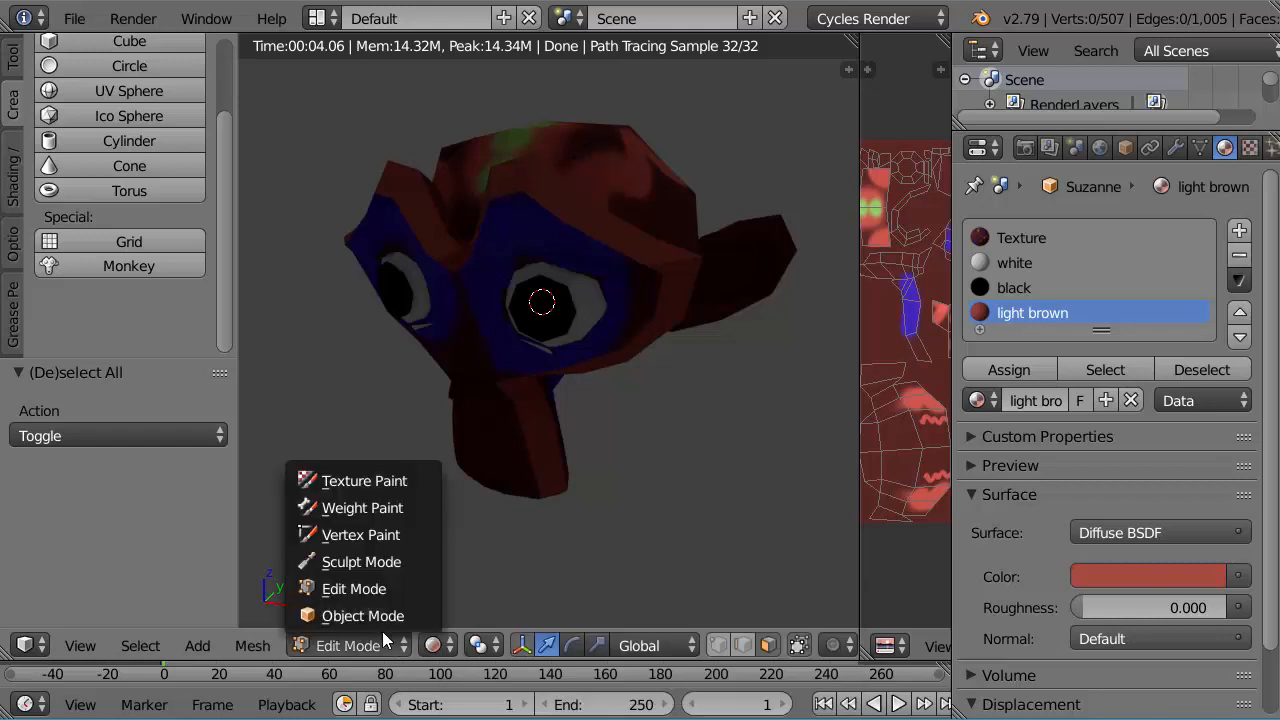
left_click(376, 616)
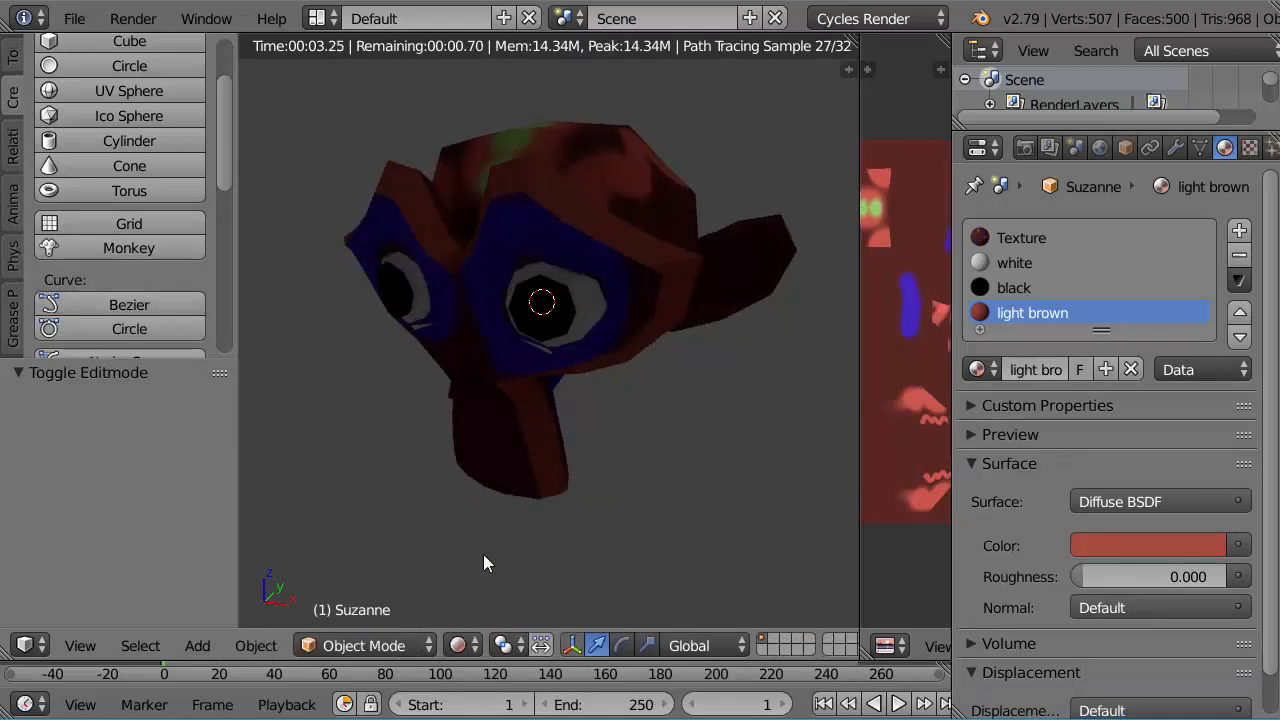
left_click(463, 645)
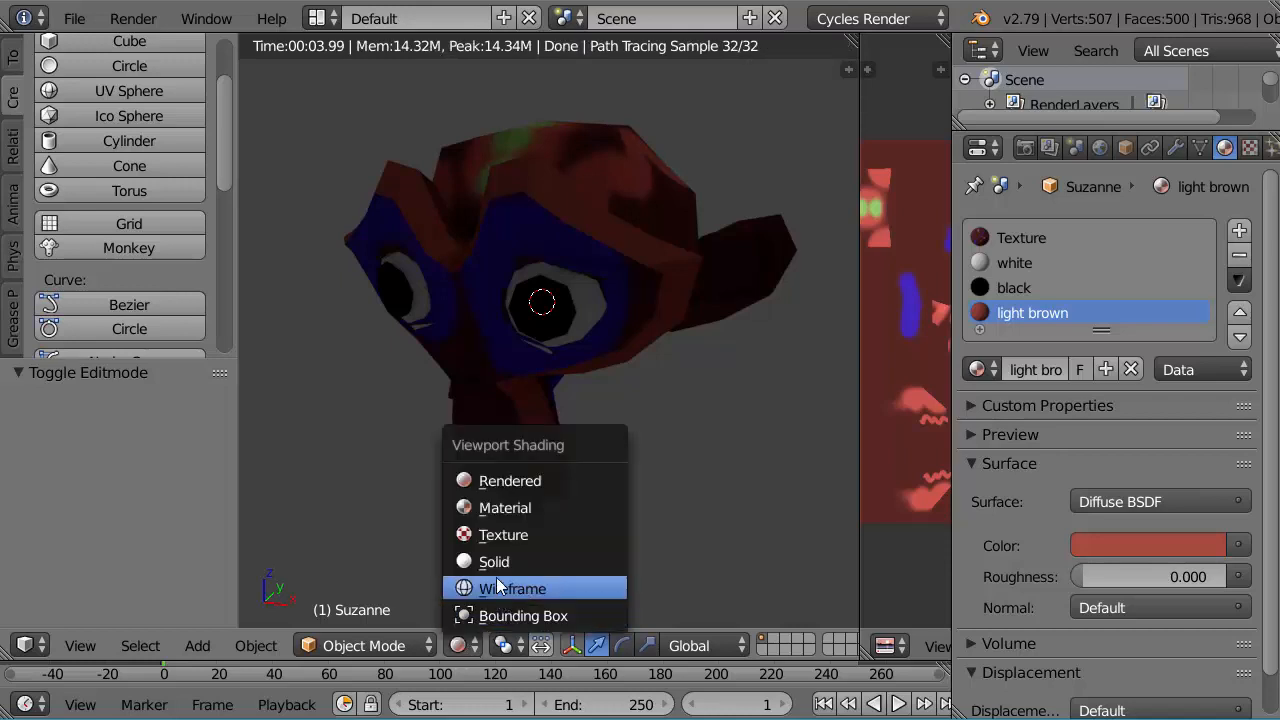
left_click(501, 508)
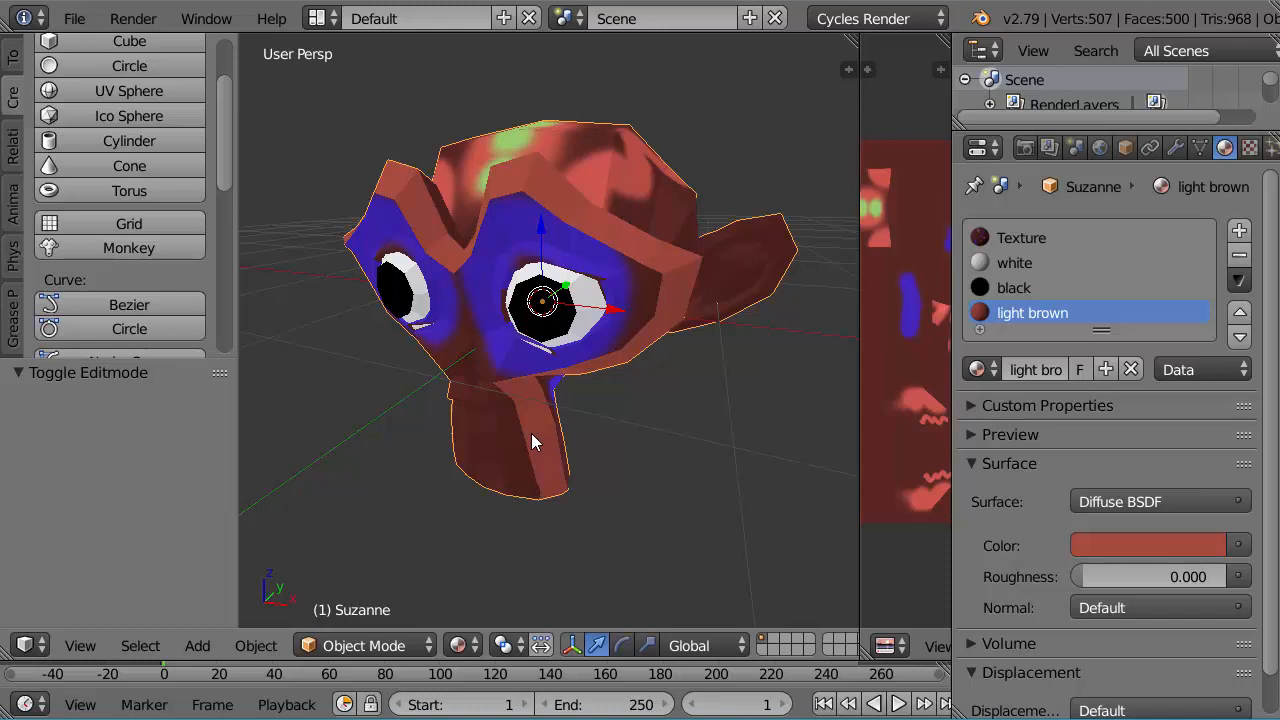
Step: In top view, move the lamp closer to the monkey by about -3.11 in X and 0.06 in Y
key("KP_7")
scroll(531, 433, "down", 6)
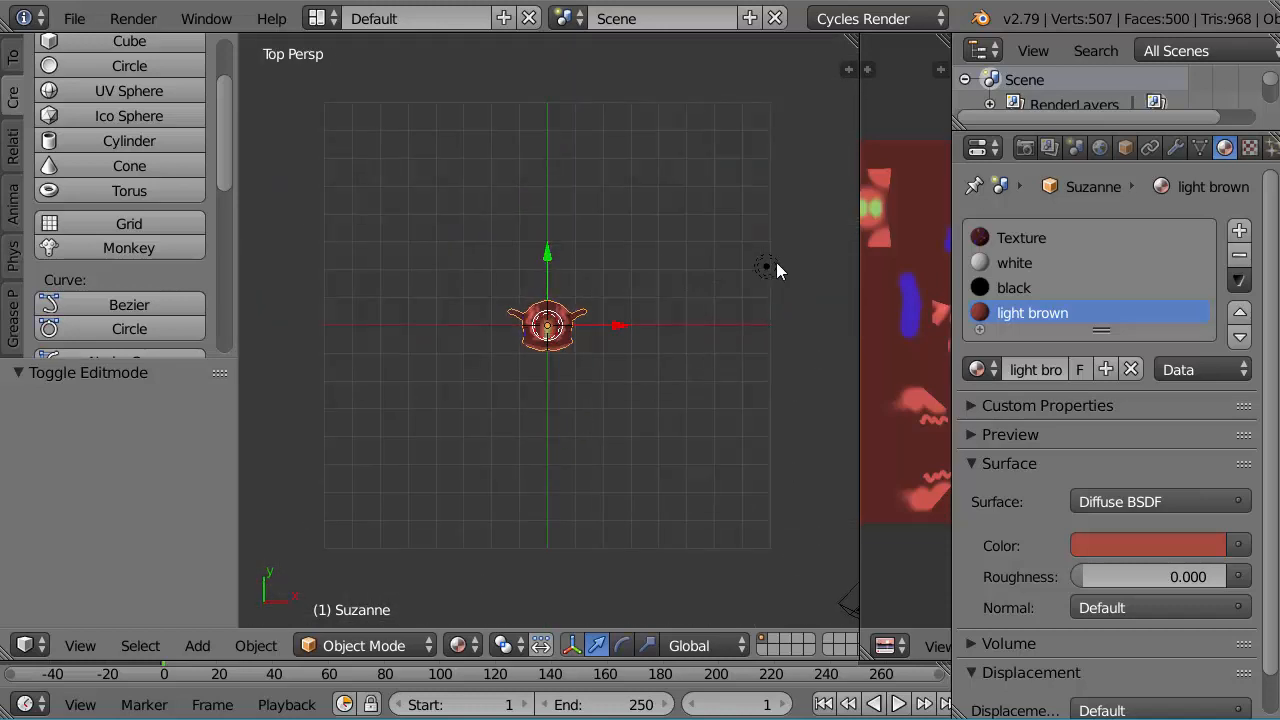
right_click(765, 268)
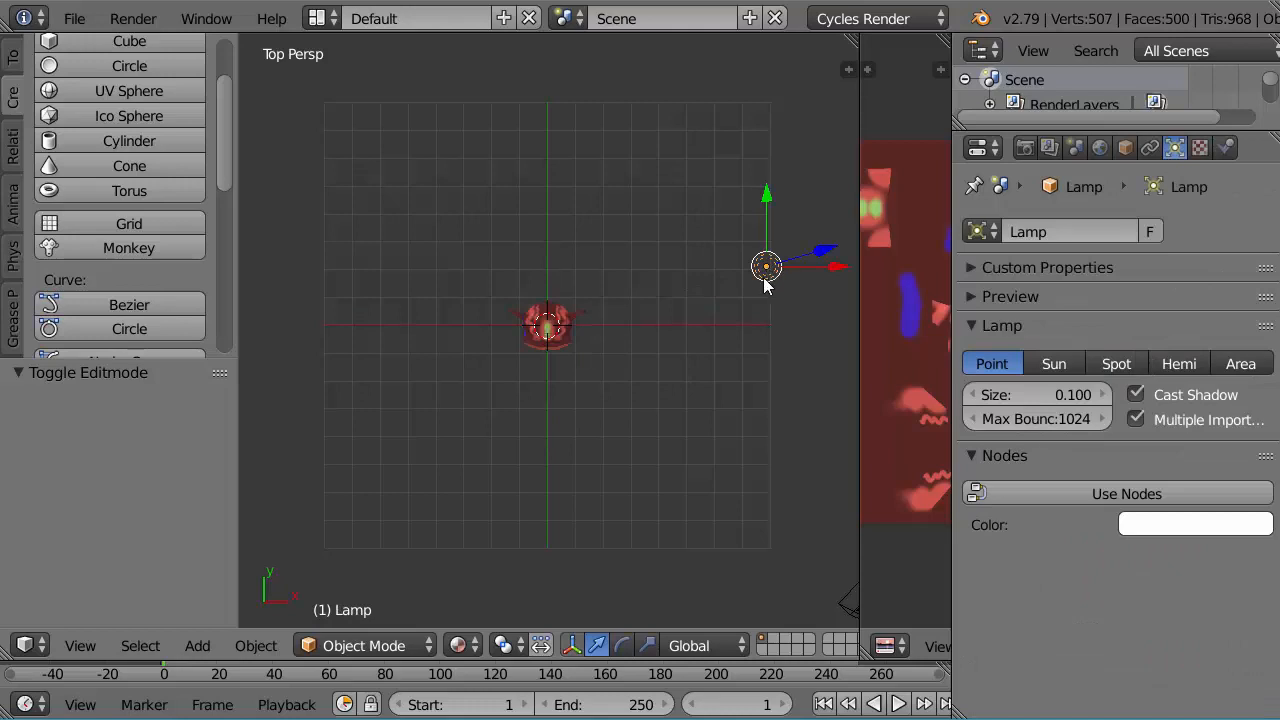
key("g")
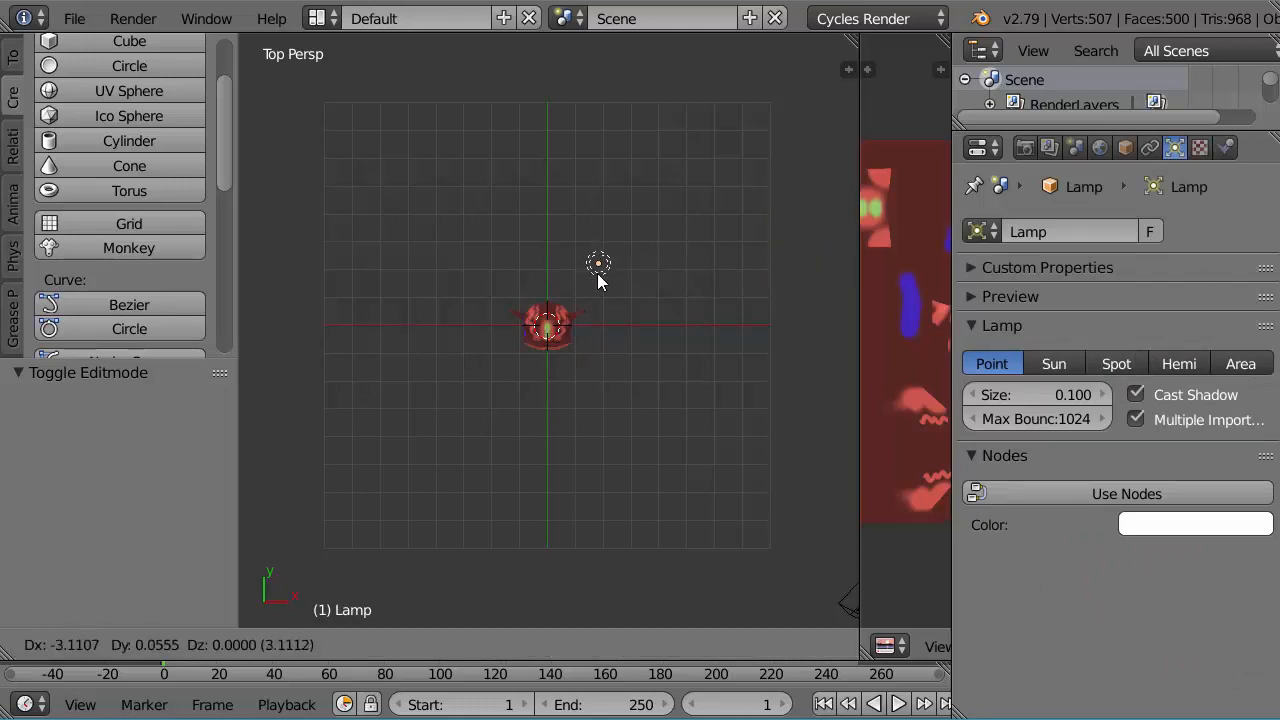
left_click(597, 273)
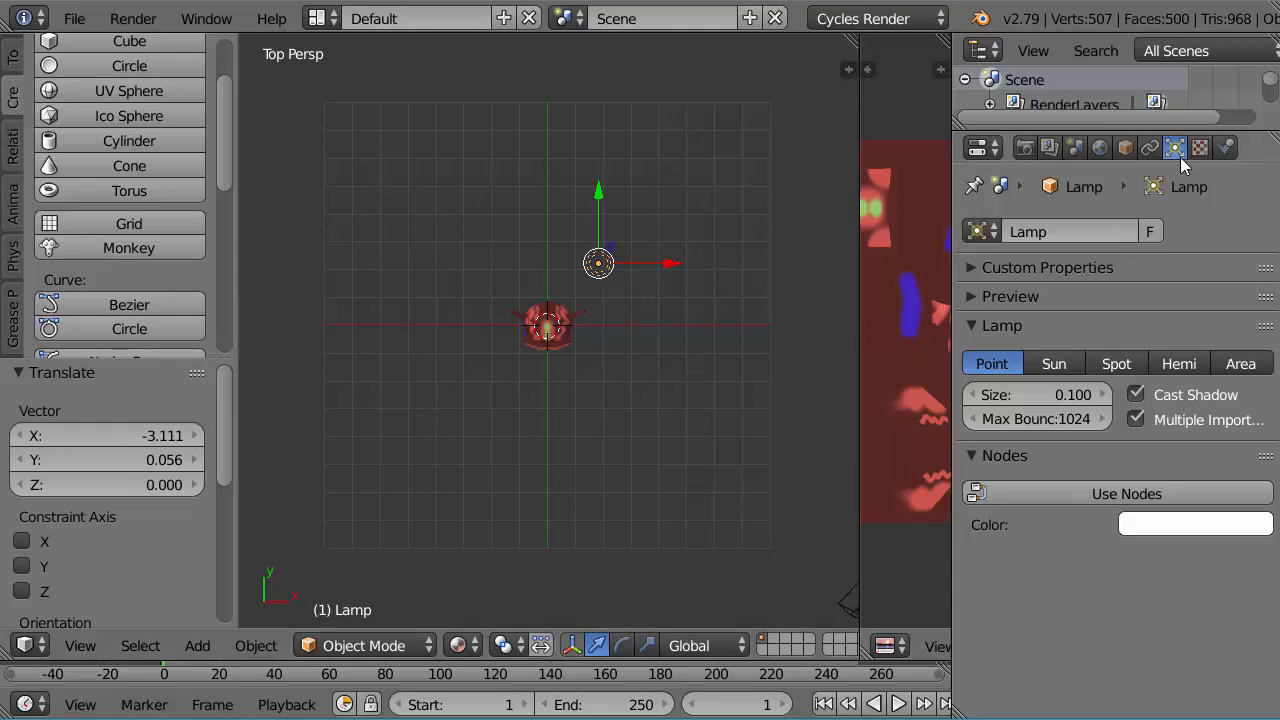
Step: Enable nodes for the lamp and set its emission strength to 400
left_click(1100, 493)
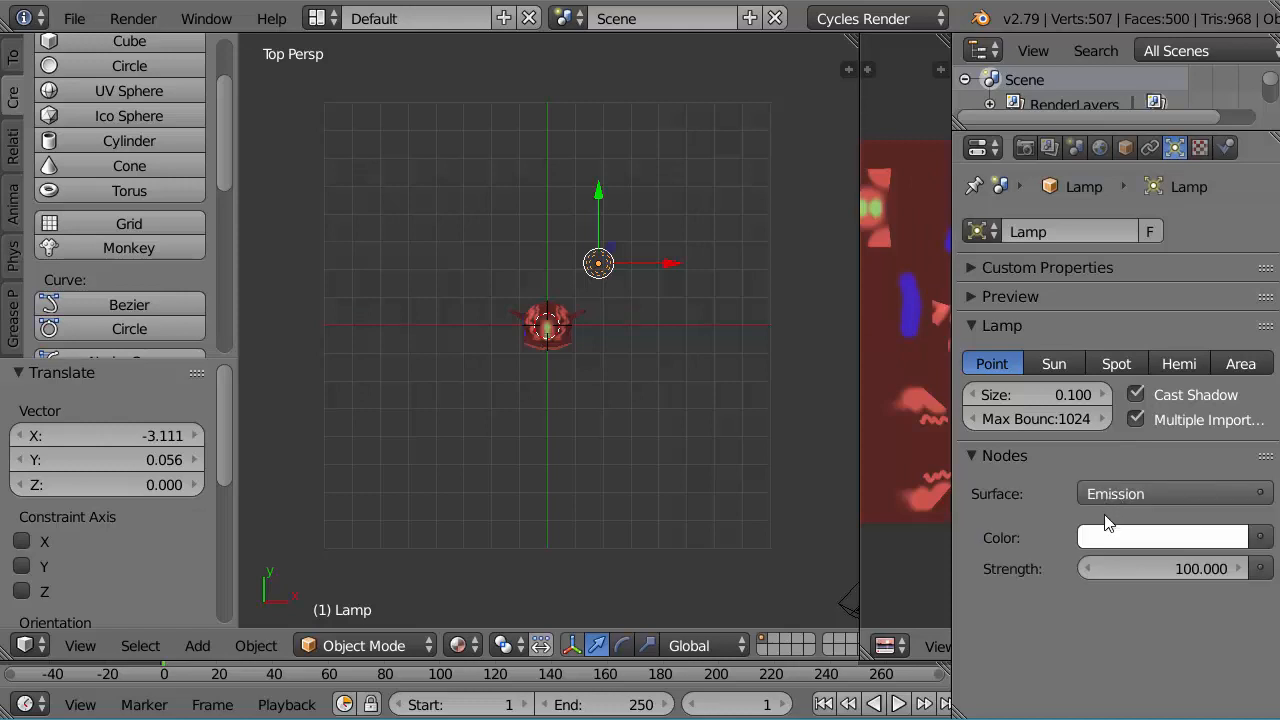
left_click(1181, 569)
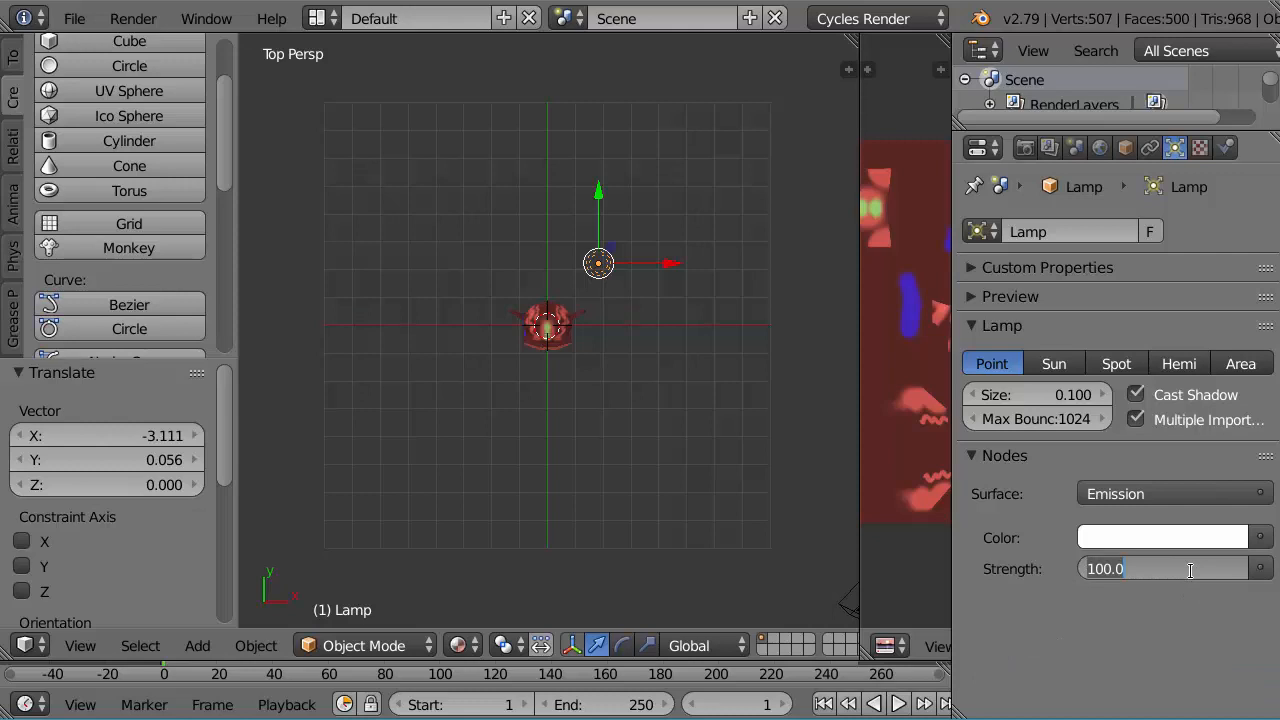
type("3")
key("Return")
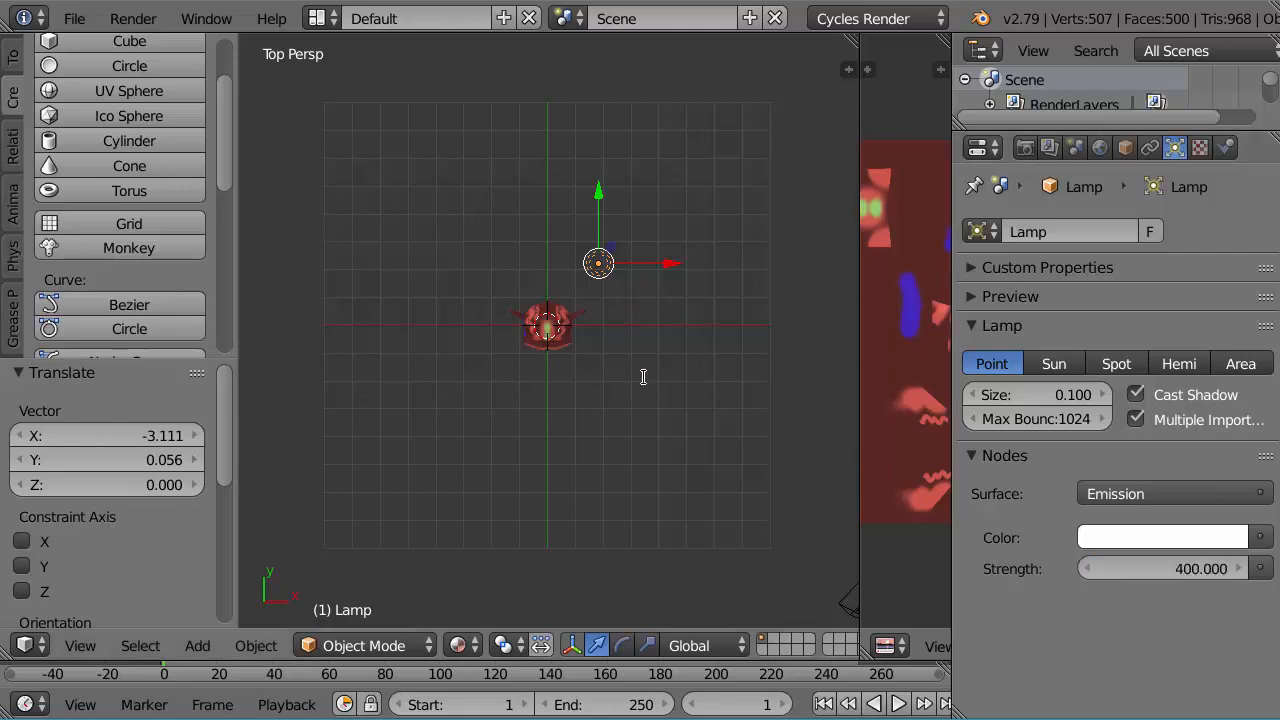
Step: Duplicate the lamp with an offset of about 0.44 in X and -2.28 in Y, and set the copy's strength to 4000
key("shift+d")
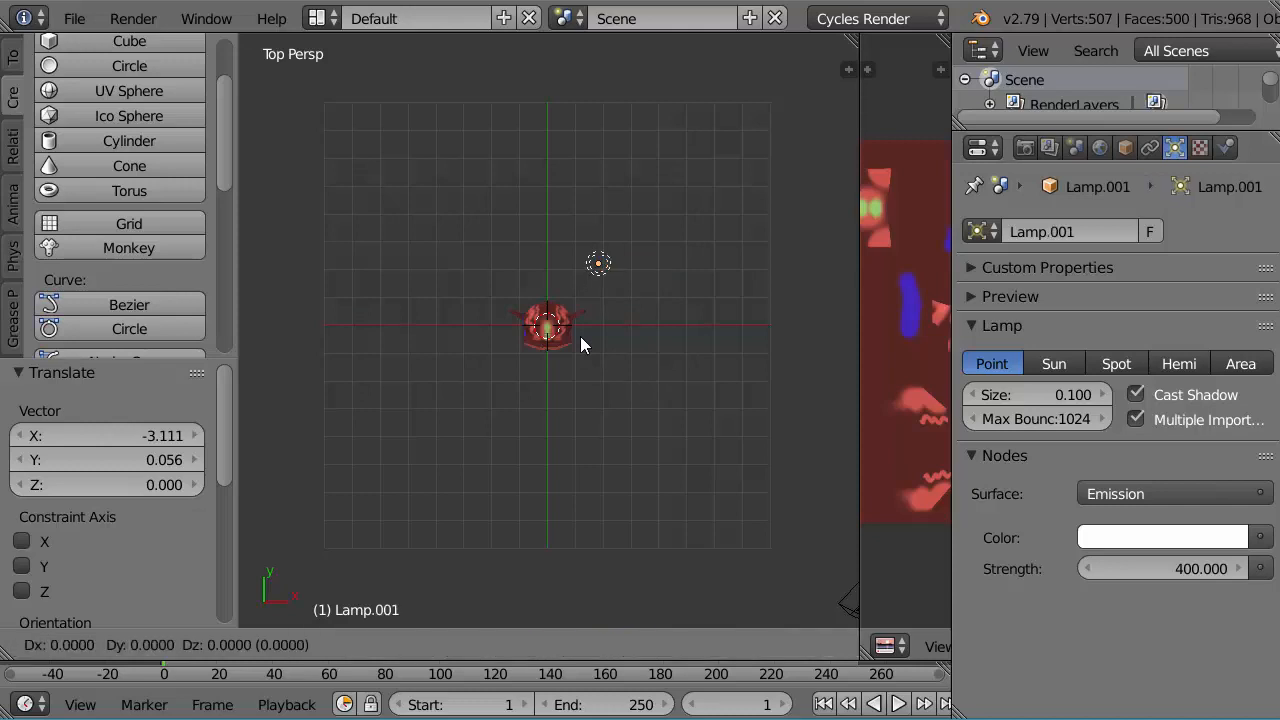
left_click(605, 465)
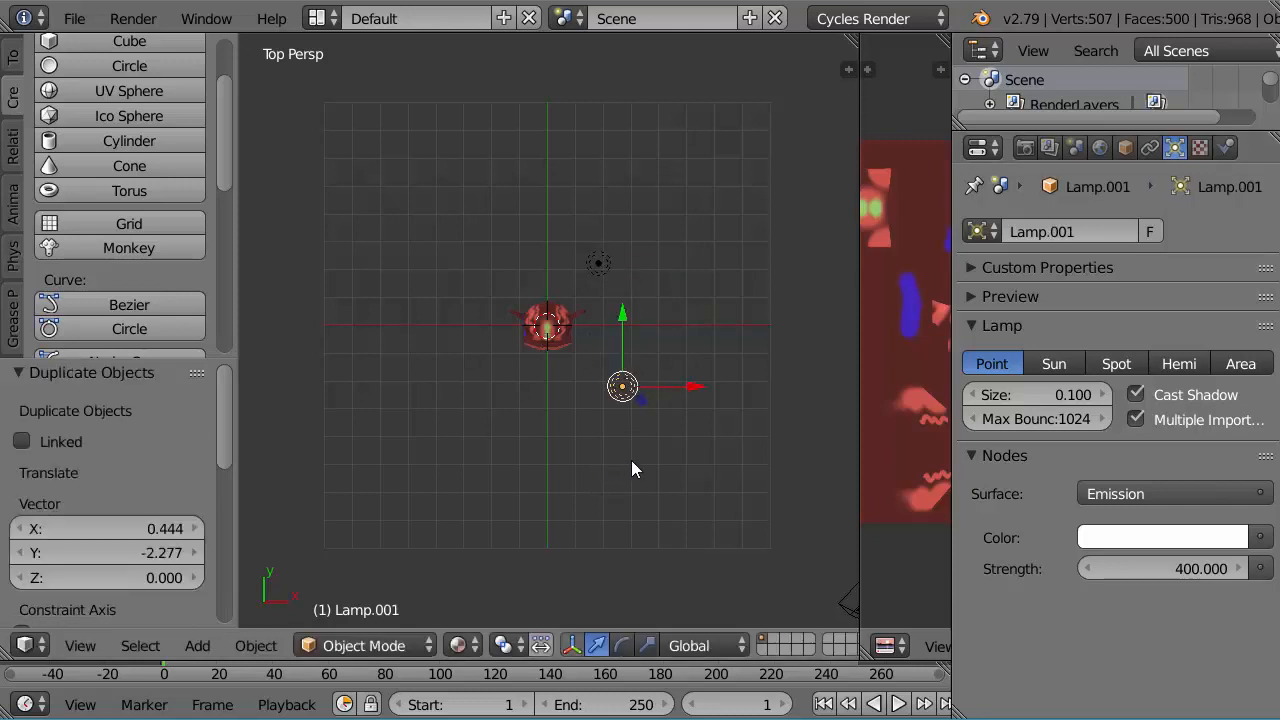
left_click(1175, 568)
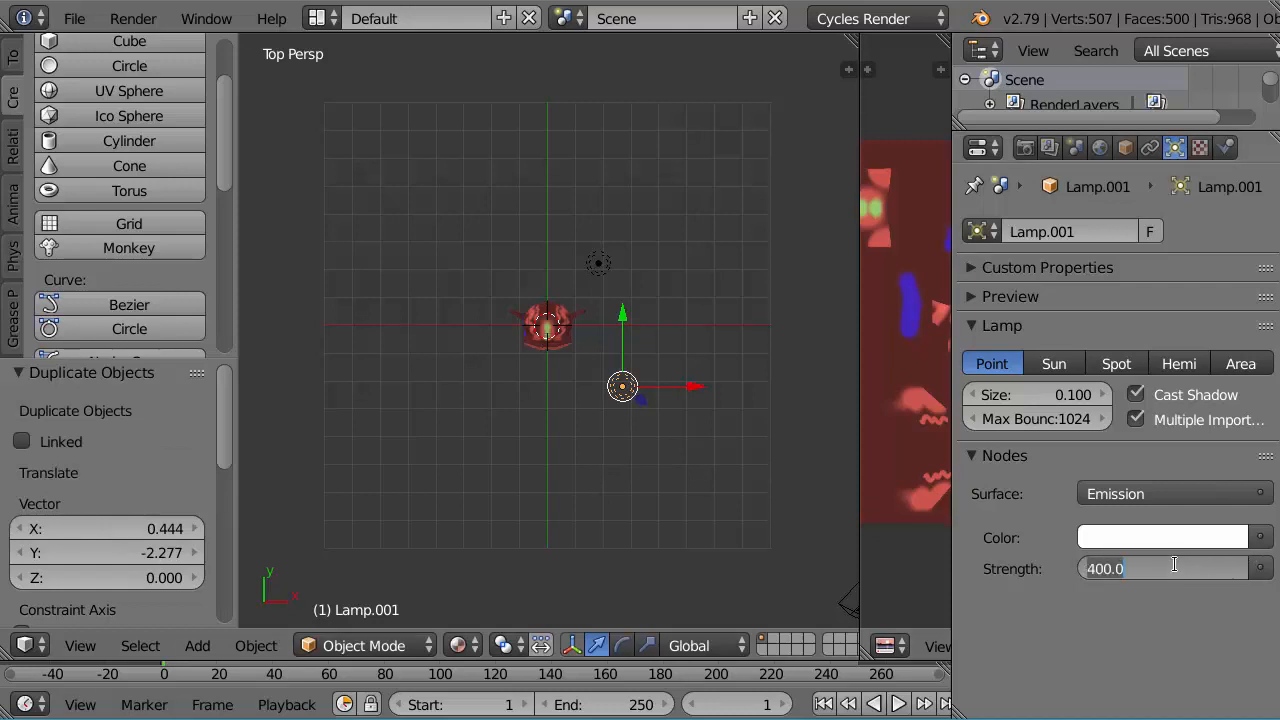
type("4000")
key("Return")
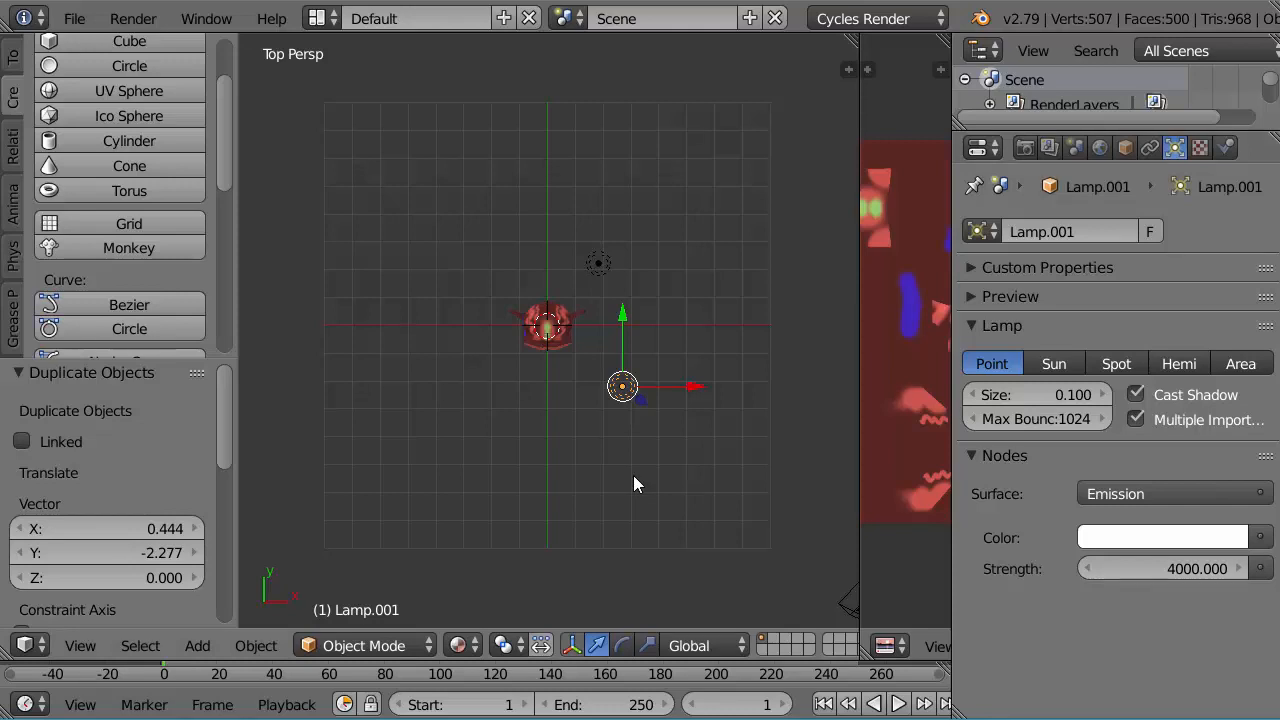
Step: Duplicate the 4000-strength lamp about -2.81 along X to the monkey's other side and set the copy's strength to 2000
key("shift+d")
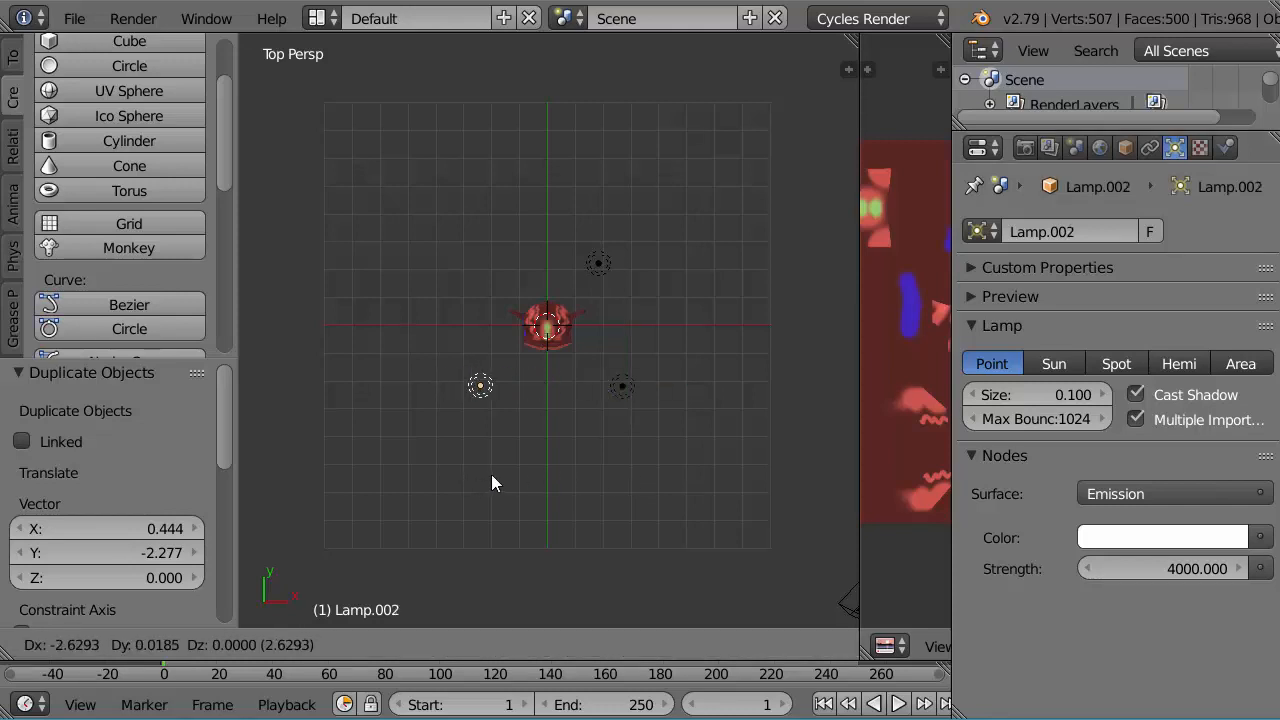
left_click(482, 477)
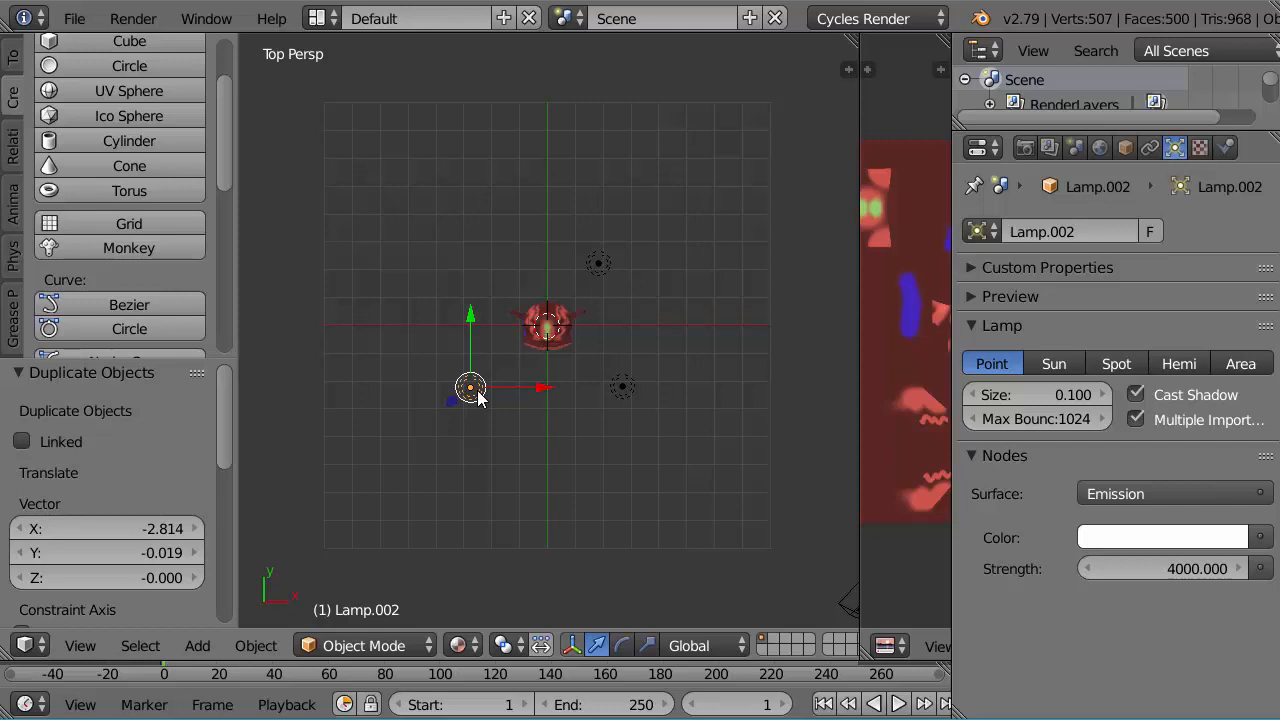
left_click(1177, 568)
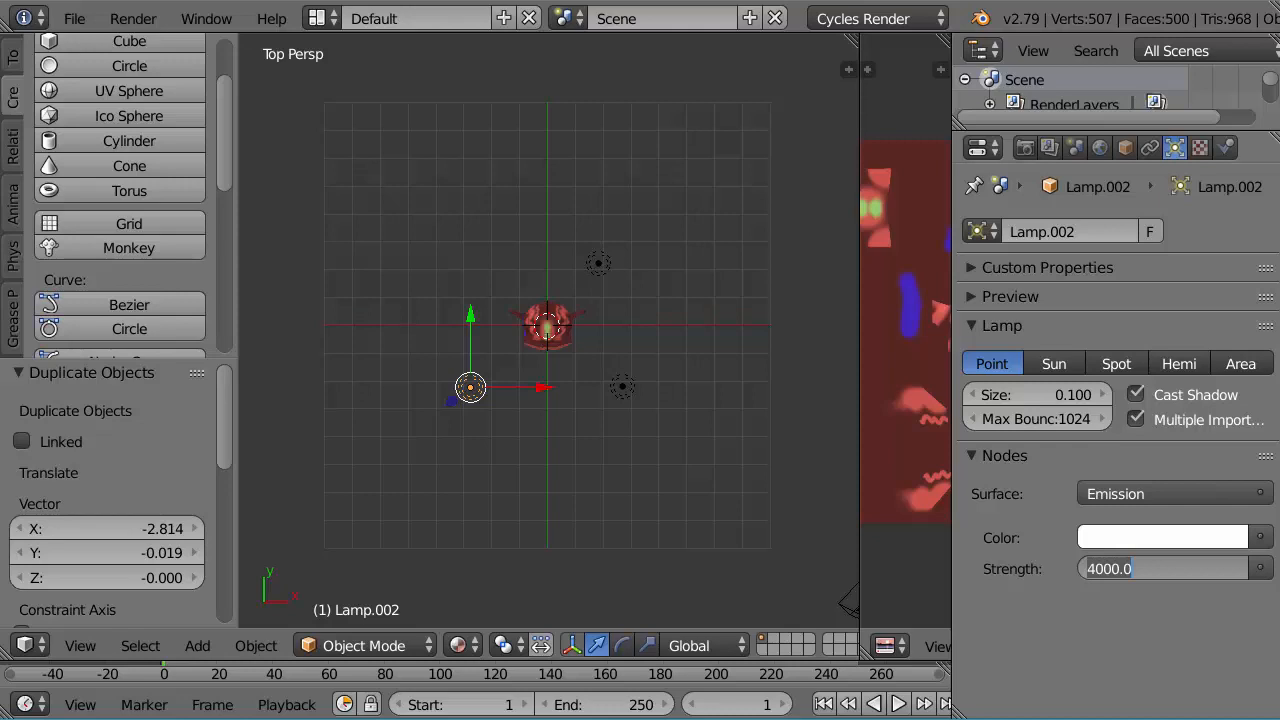
type("2")
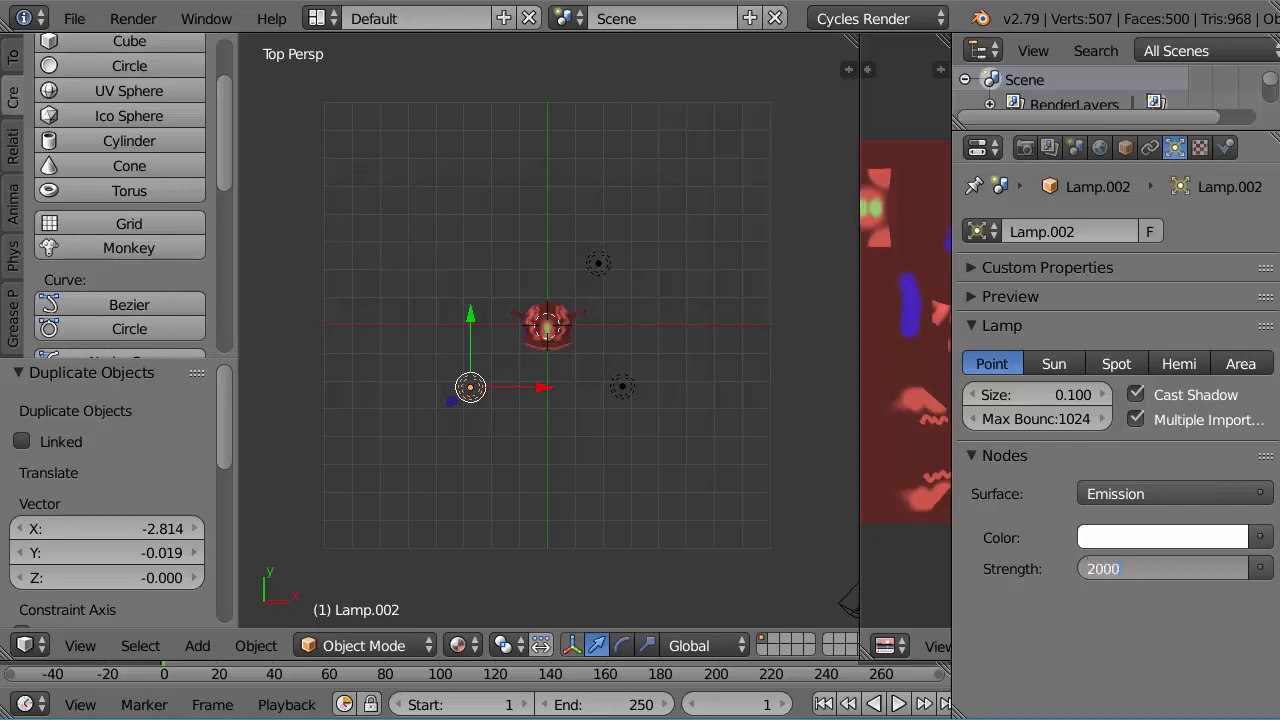
type("000")
key("Return")
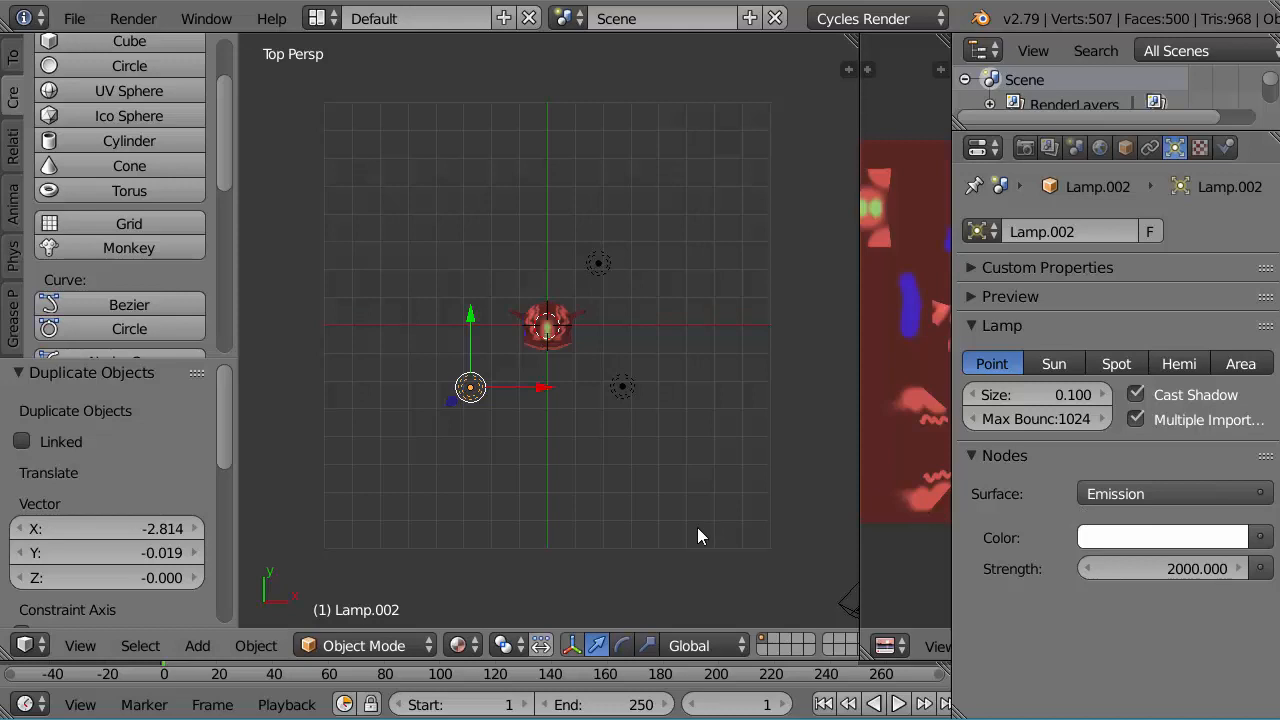
Step: In front orthographic view, border-select all three lamps and lower them together by about 3.9 along Z
key("KP_1")
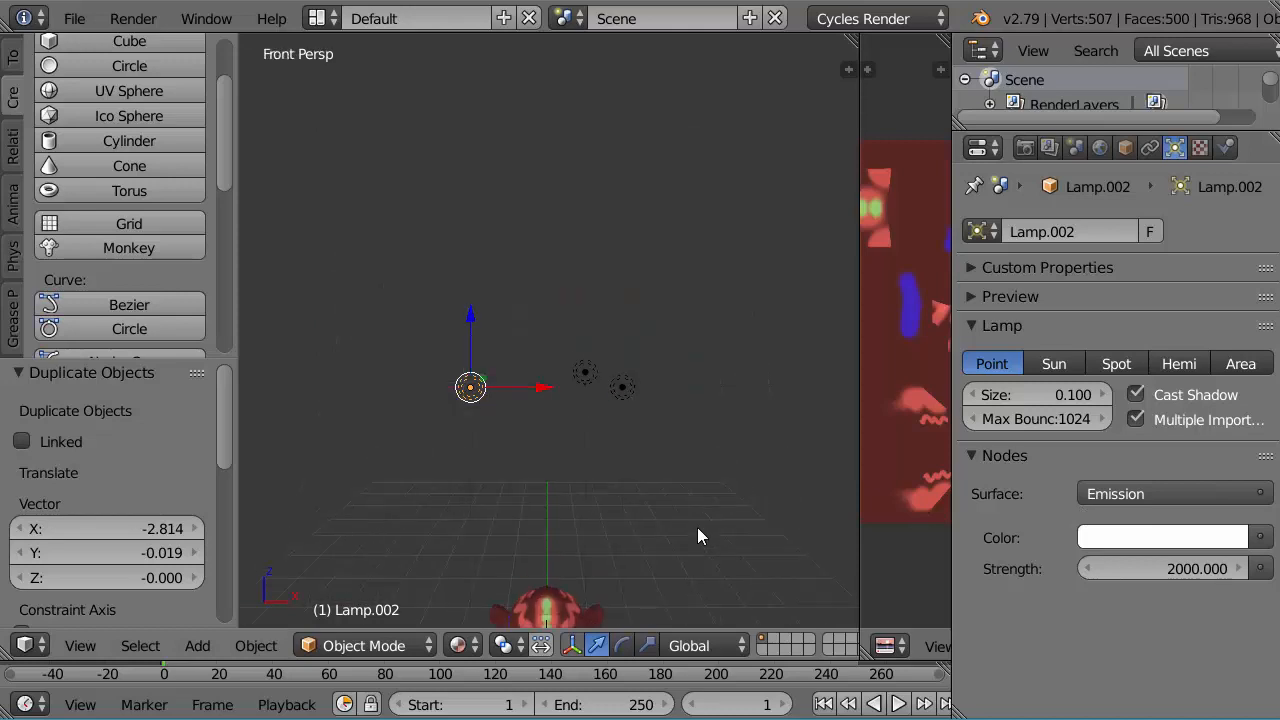
key("KP_5")
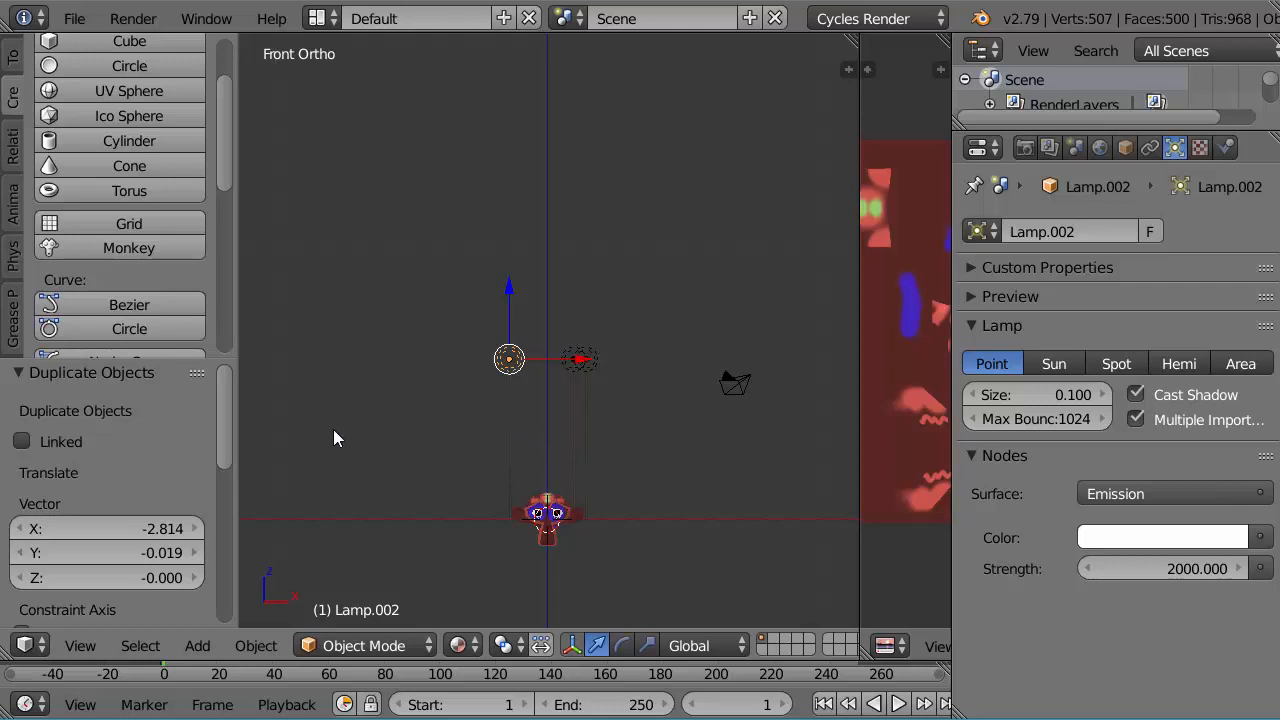
left_click(145, 645)
left_click(168, 614)
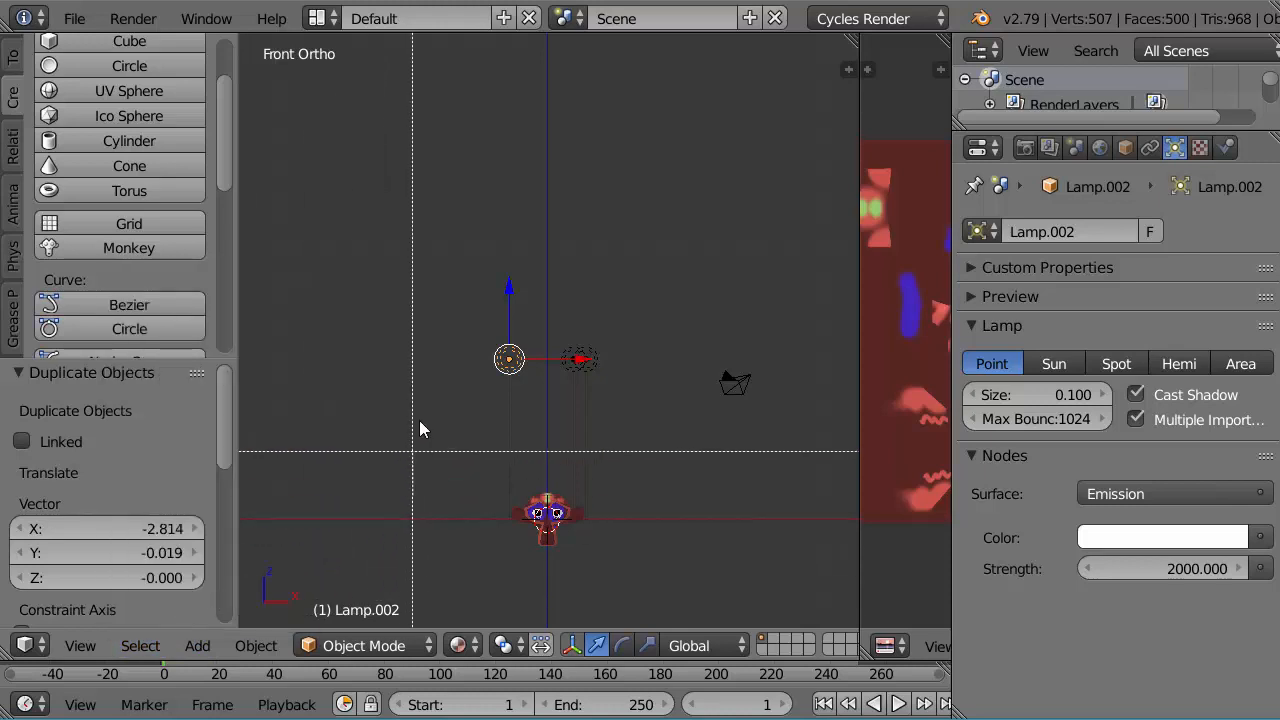
left_click_drag(418, 291, 680, 432)
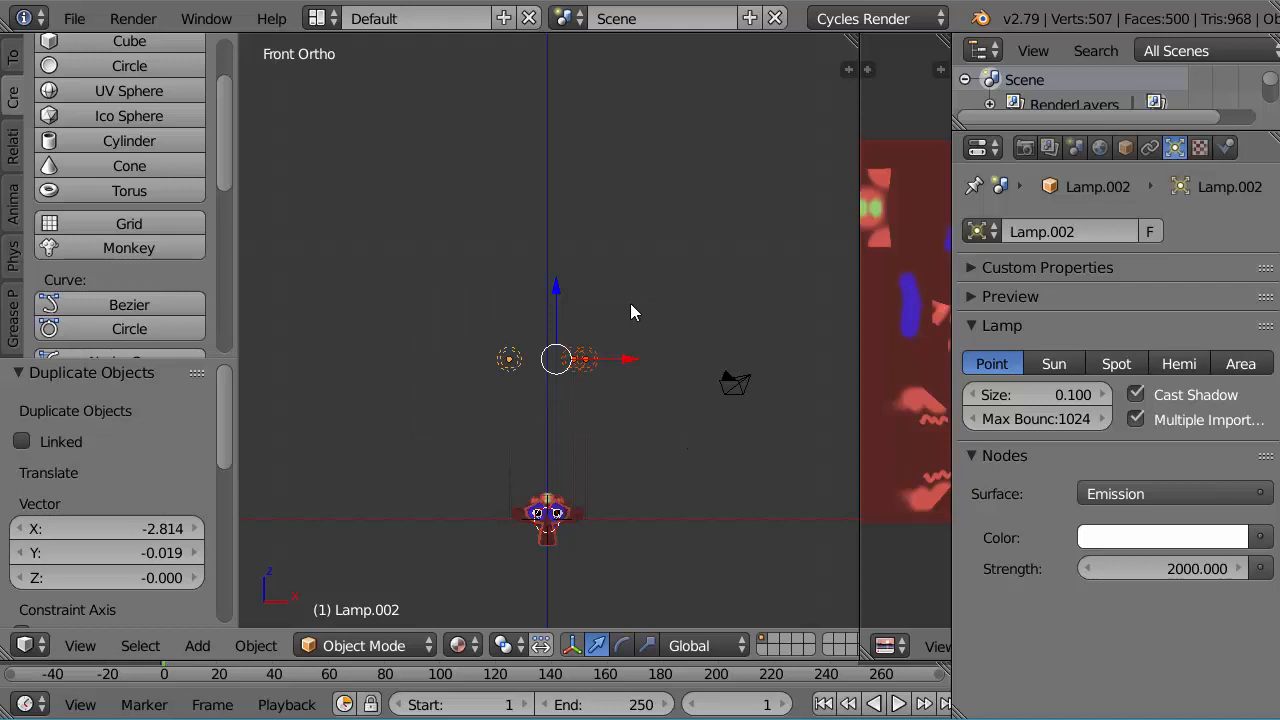
left_click_drag(557, 284, 562, 392)
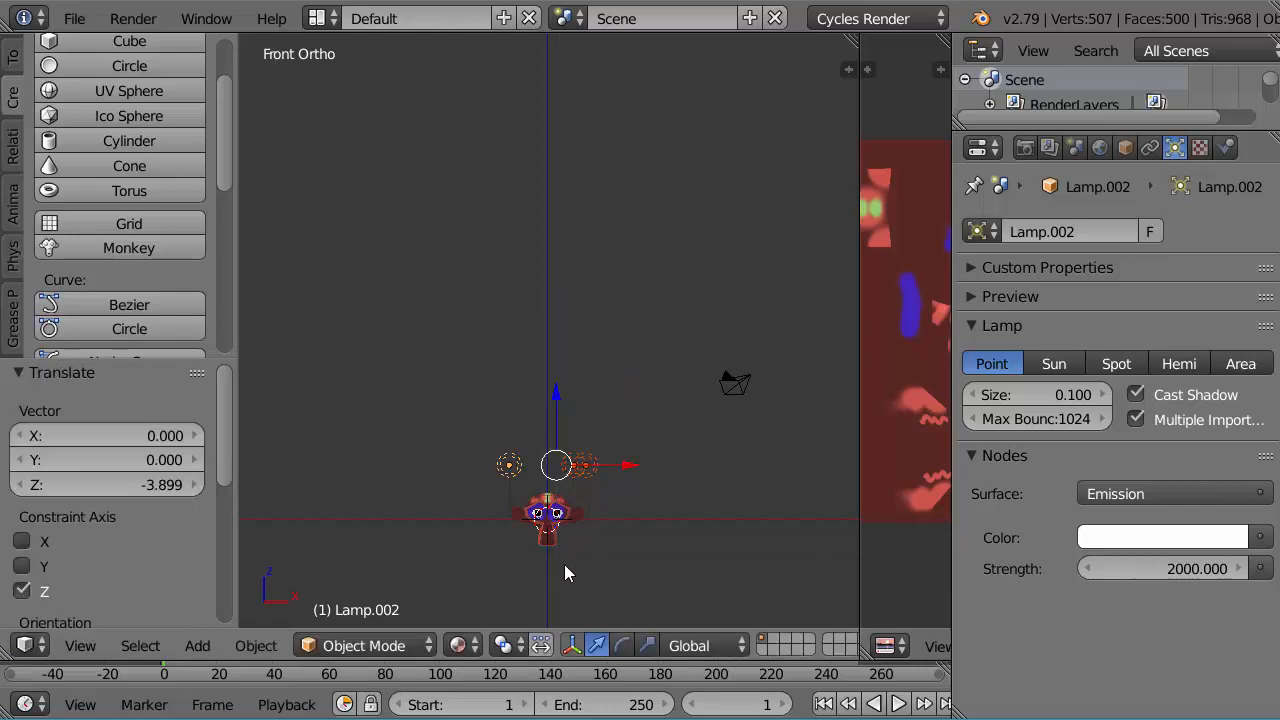
Step: Preview the lit monkey up close in Rendered viewport shading and check the lighting from an angle
scroll(564, 564, "up", 2)
middle_click_drag(564, 564, 571, 323, "shift")
scroll(571, 316, "up", 5)
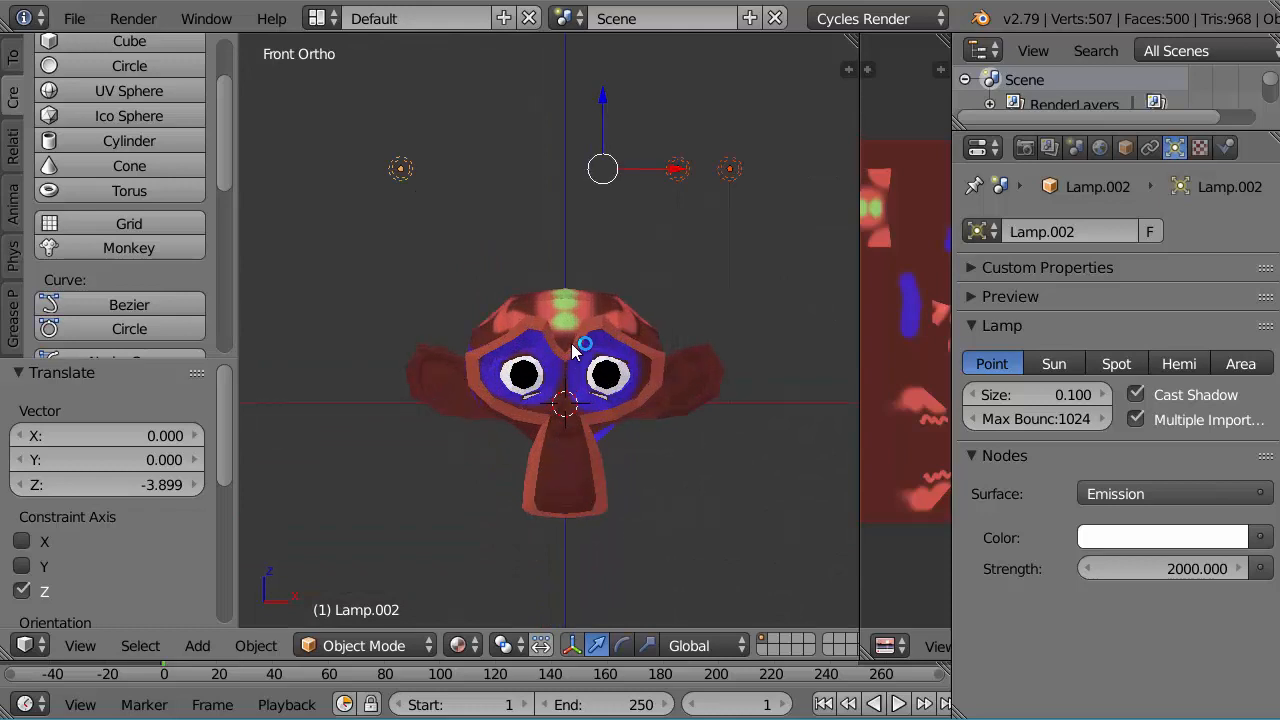
left_click(460, 646)
left_click(494, 484)
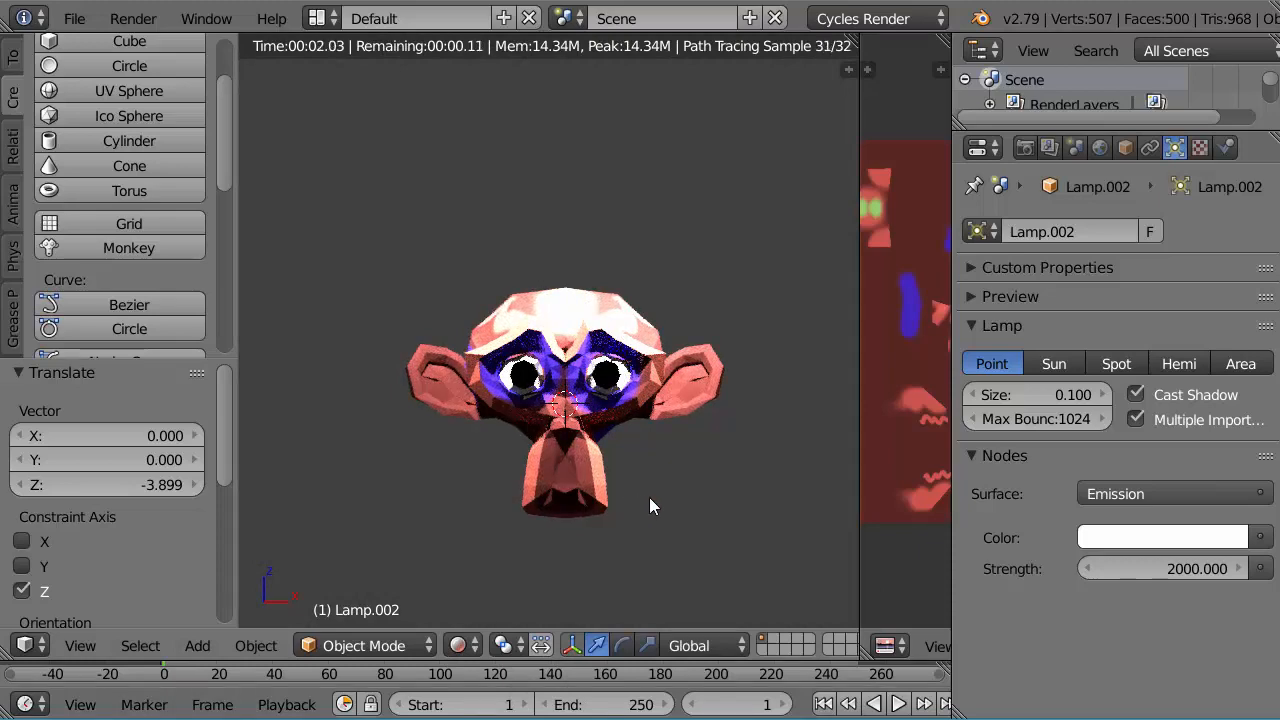
middle_click_drag(649, 497, 594, 541)
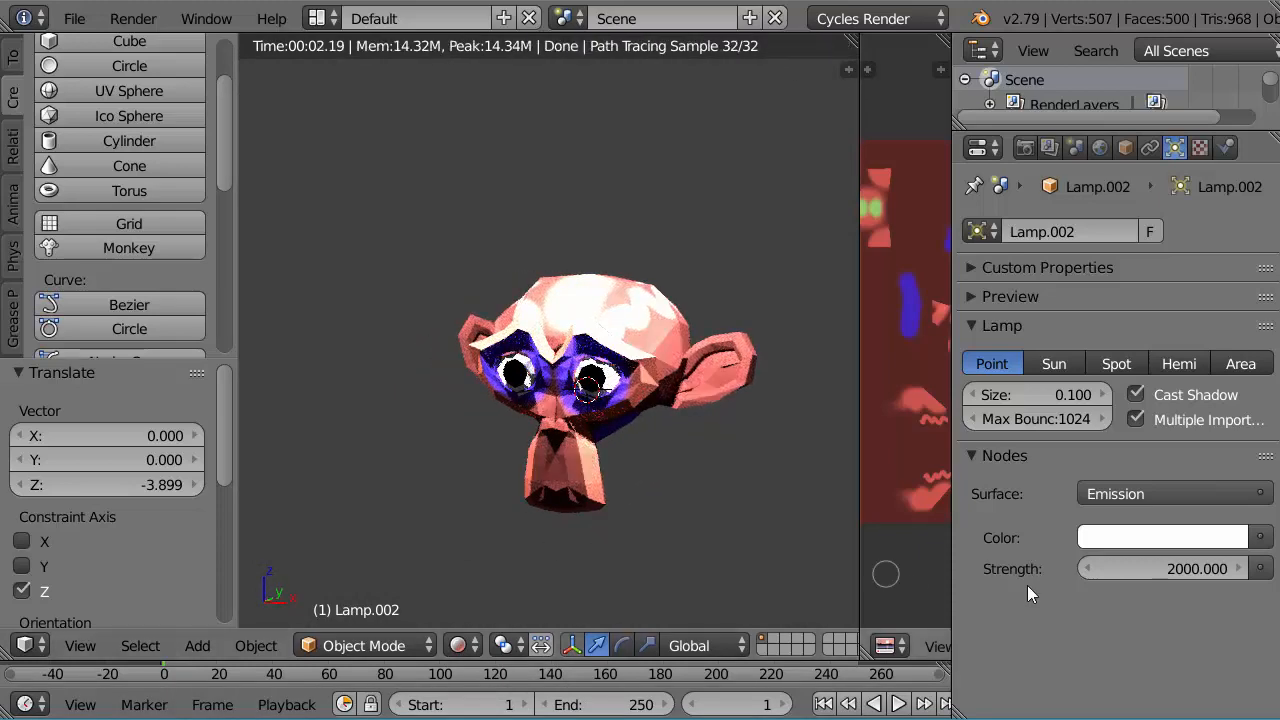
Step: Set the strength of the selected Lamp.002 to 1000
left_click(1182, 568)
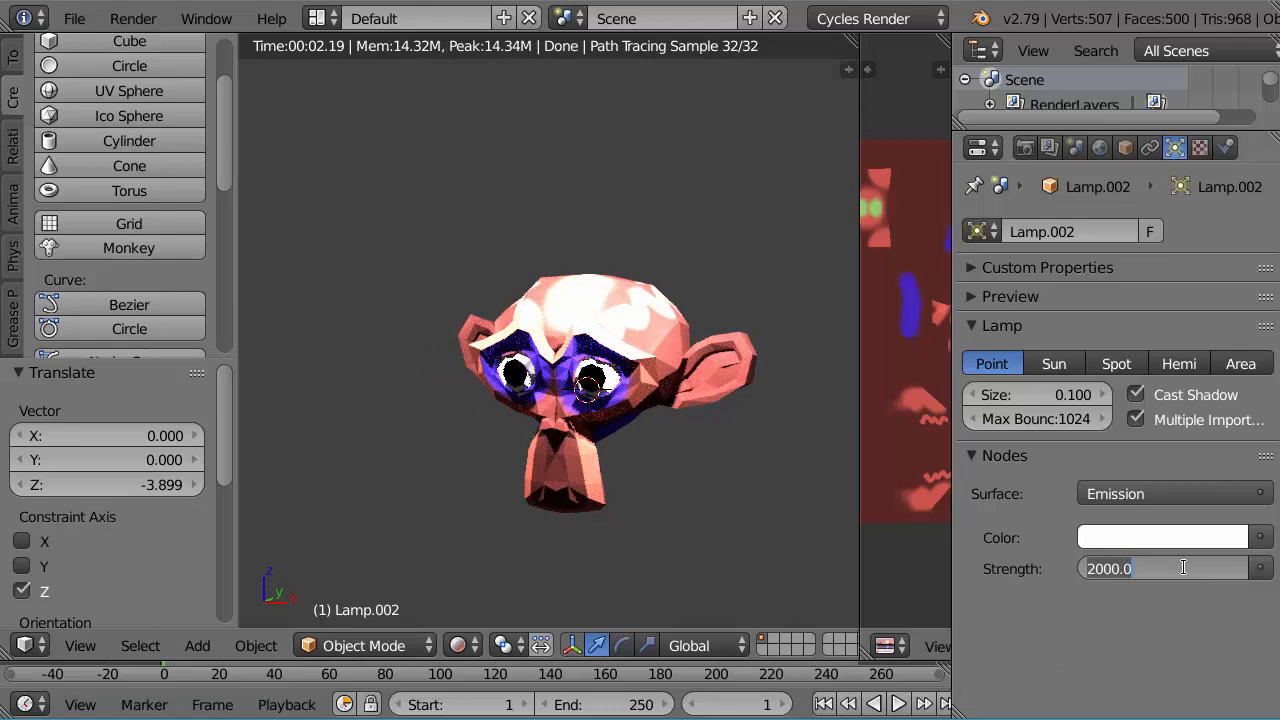
type("1000")
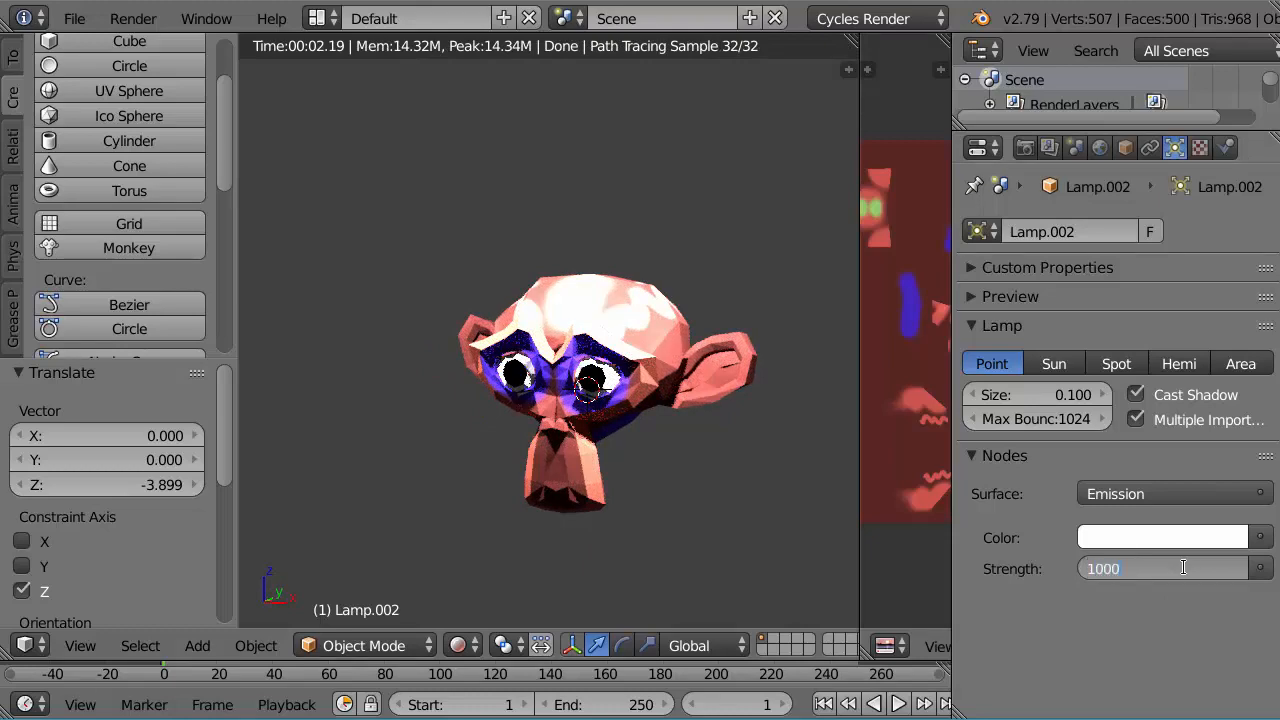
key("Return")
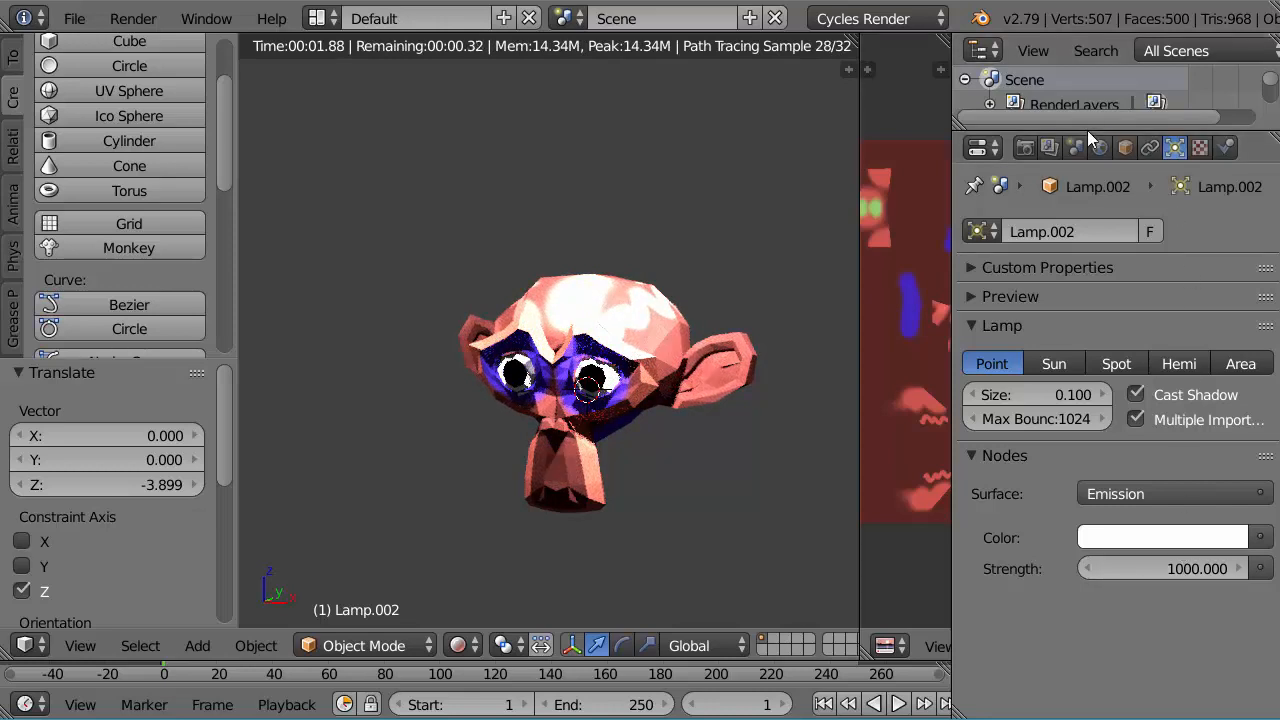
Step: Enlarge the Outliner to show the scene objects and rename Lamp.001 as Main
left_click_drag(1087, 130, 1082, 274)
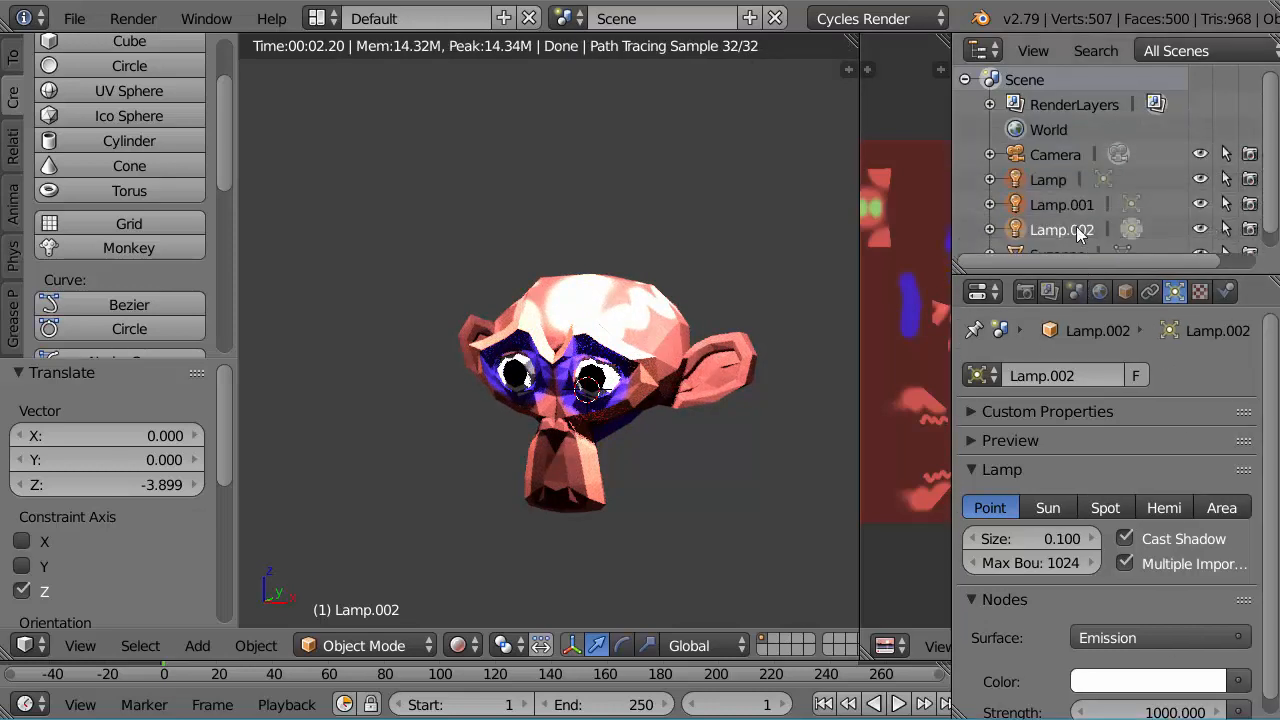
left_click(1049, 205)
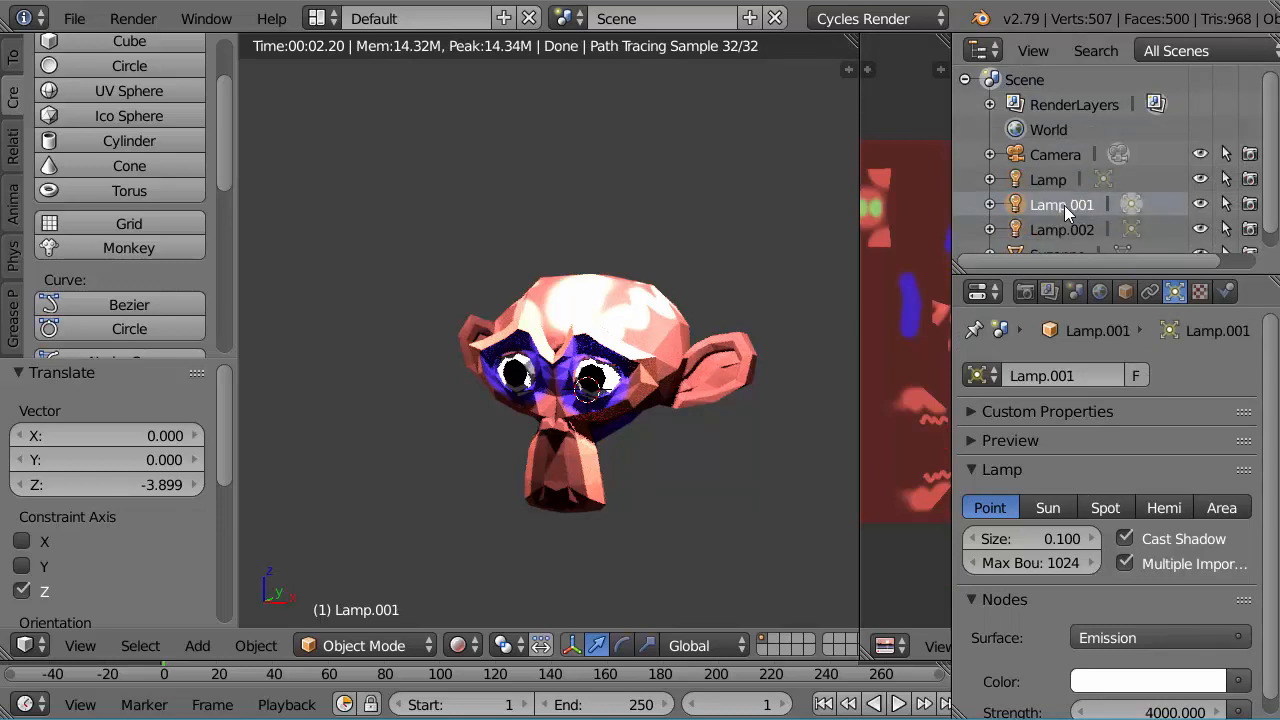
double_click(1063, 205)
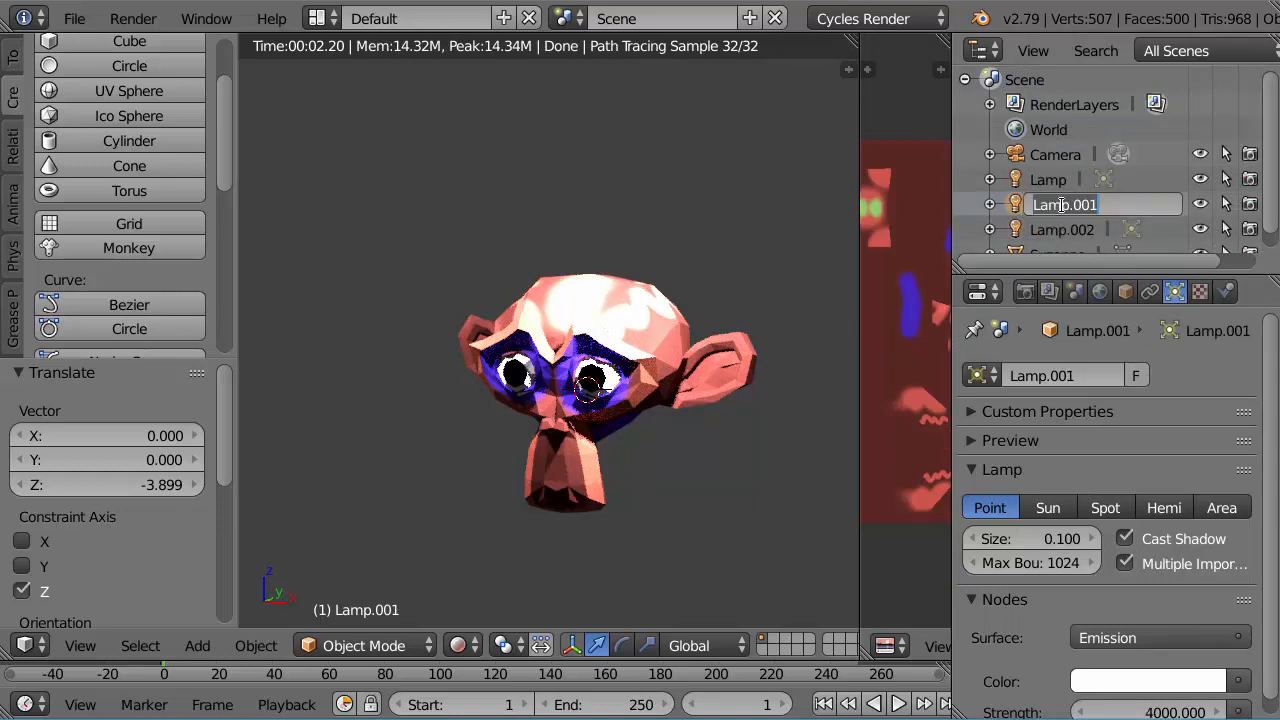
type("Mai")
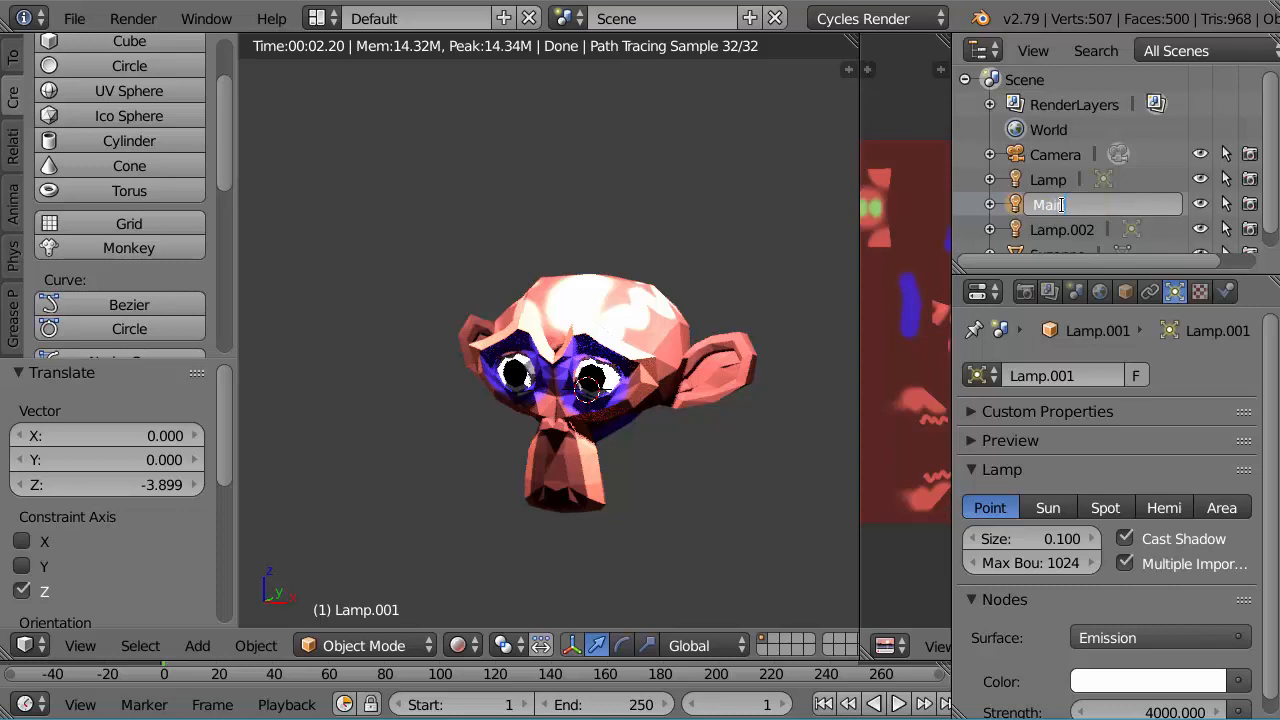
type("n")
key("Return")
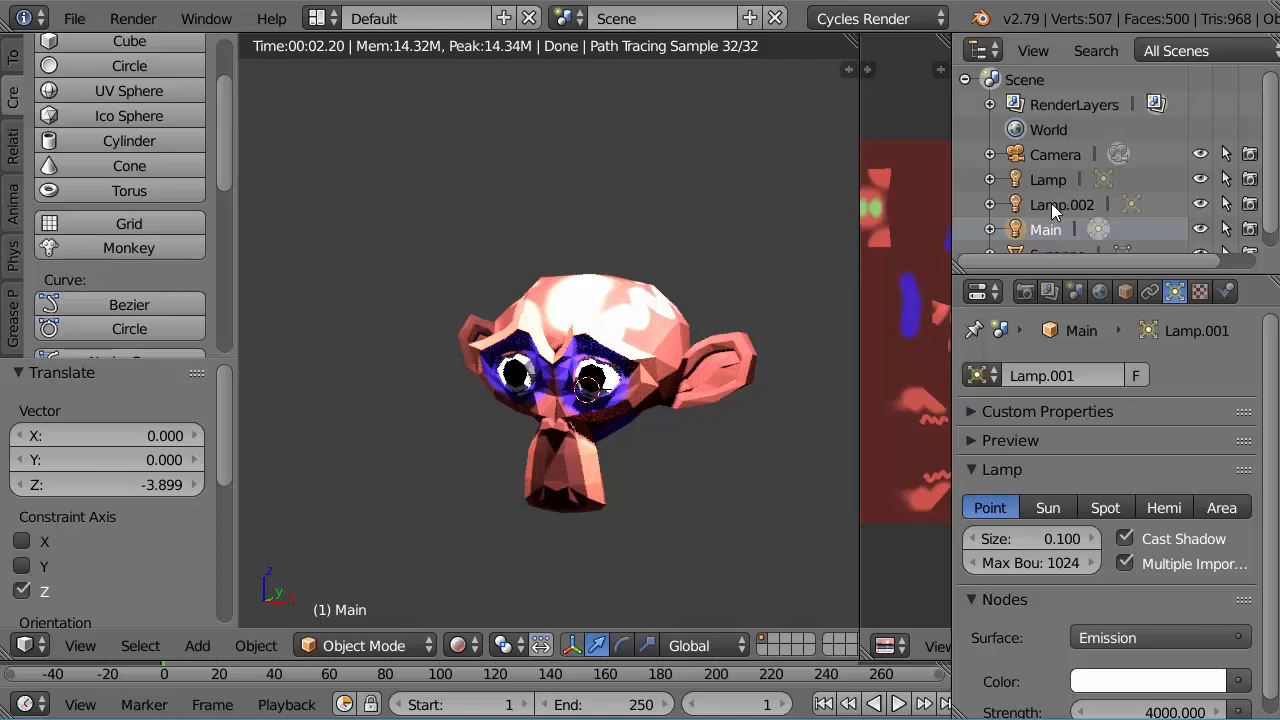
Step: Rename the Lamp.002 object as Fi!ll in the Outliner
right_click(1051, 203)
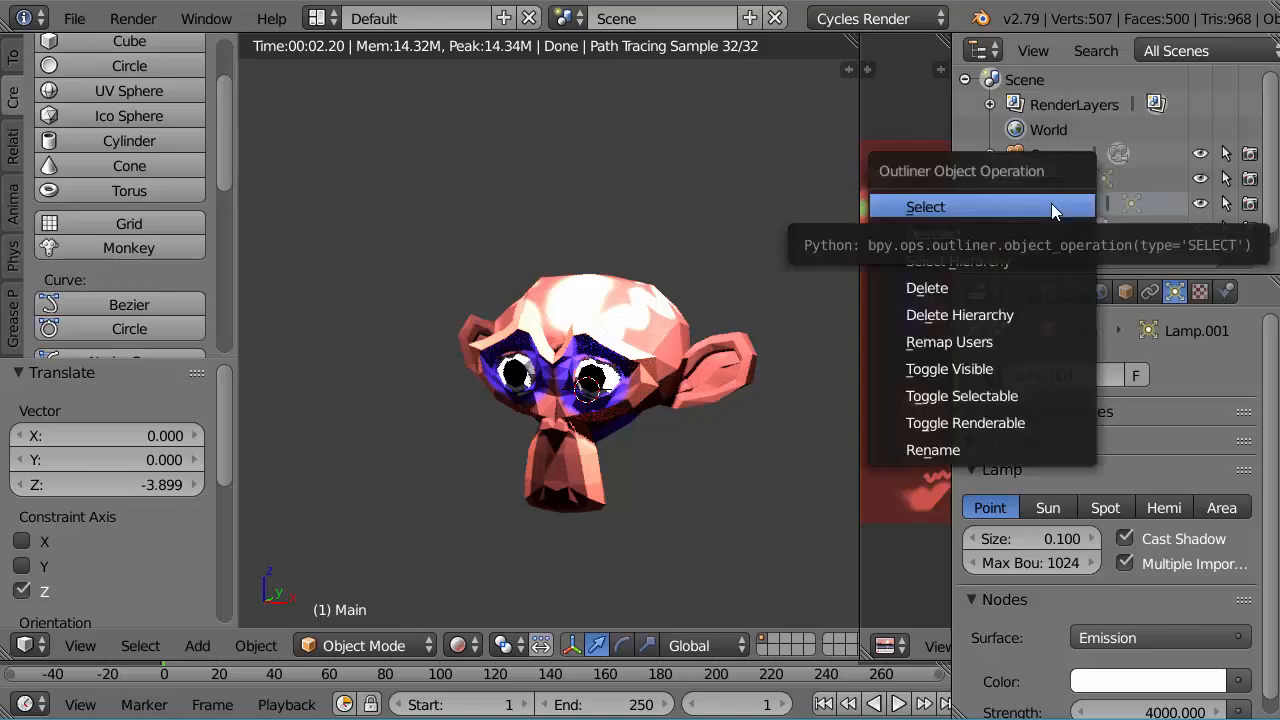
left_click(1052, 205)
left_click(772, 184)
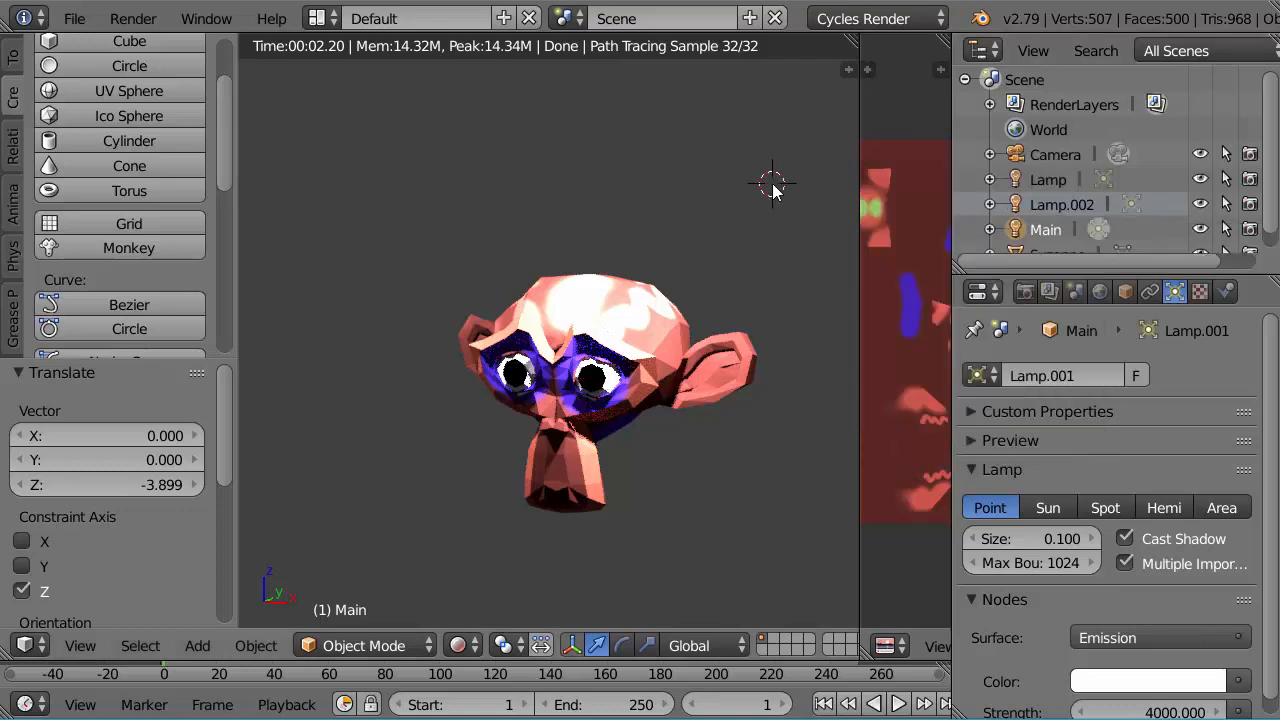
left_click(1067, 208)
double_click(1061, 204)
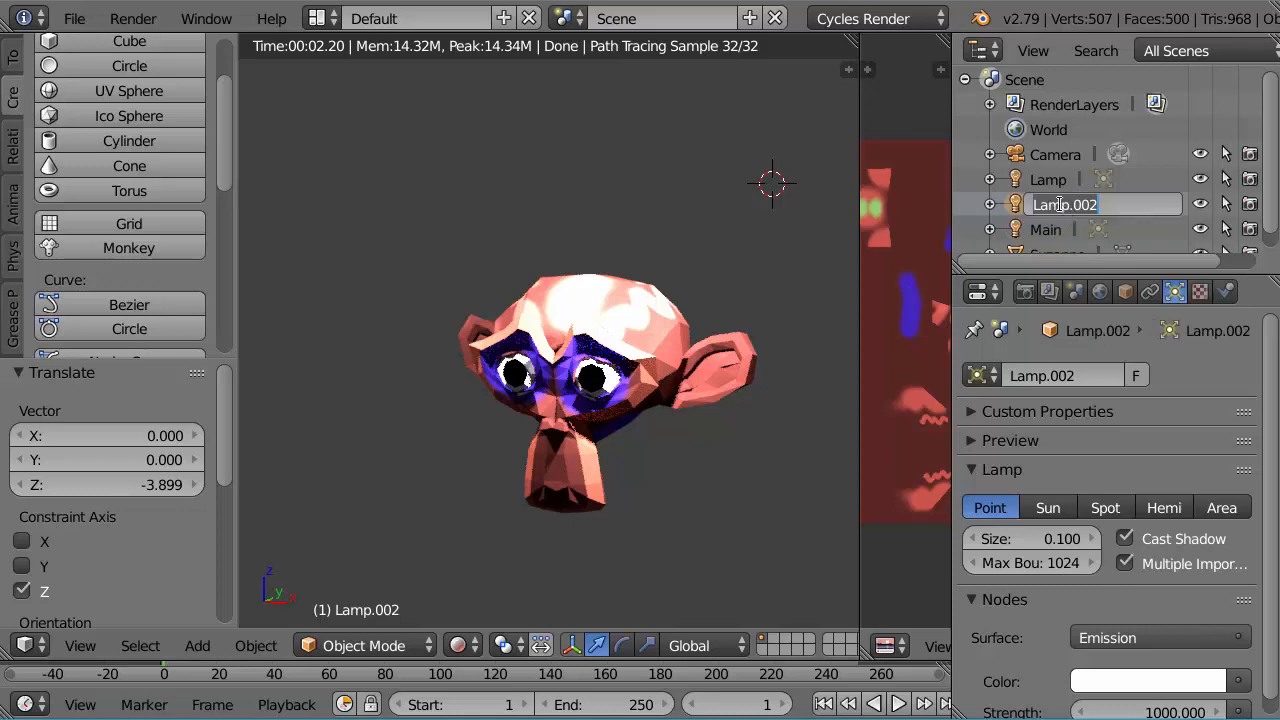
type("Fill")
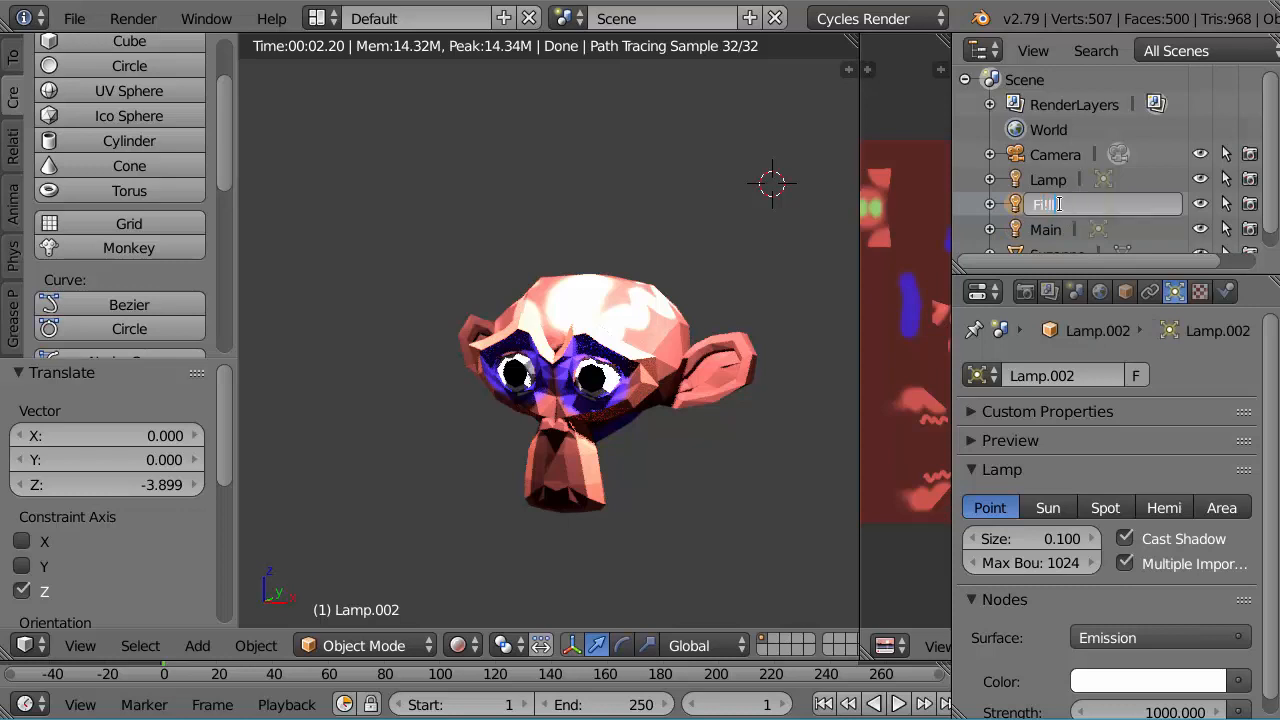
key("Return")
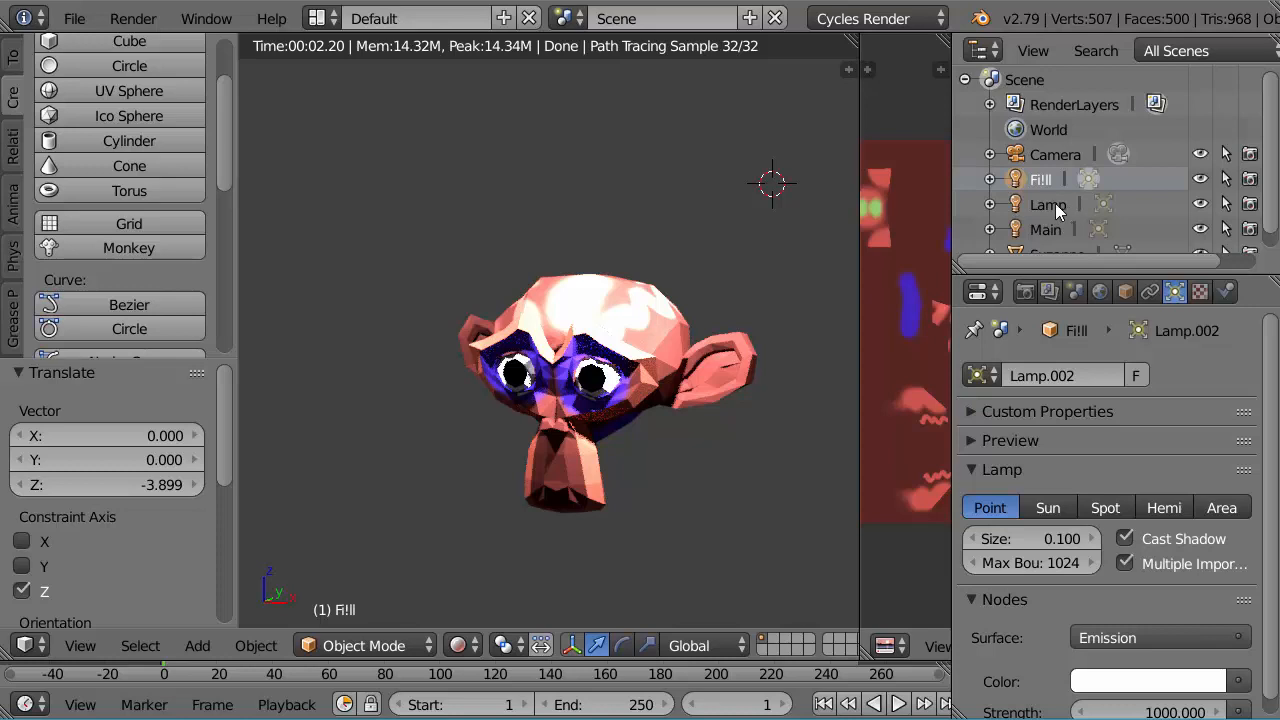
Step: Rename the original Lamp object as Backlight in the Outliner
double_click(1033, 204)
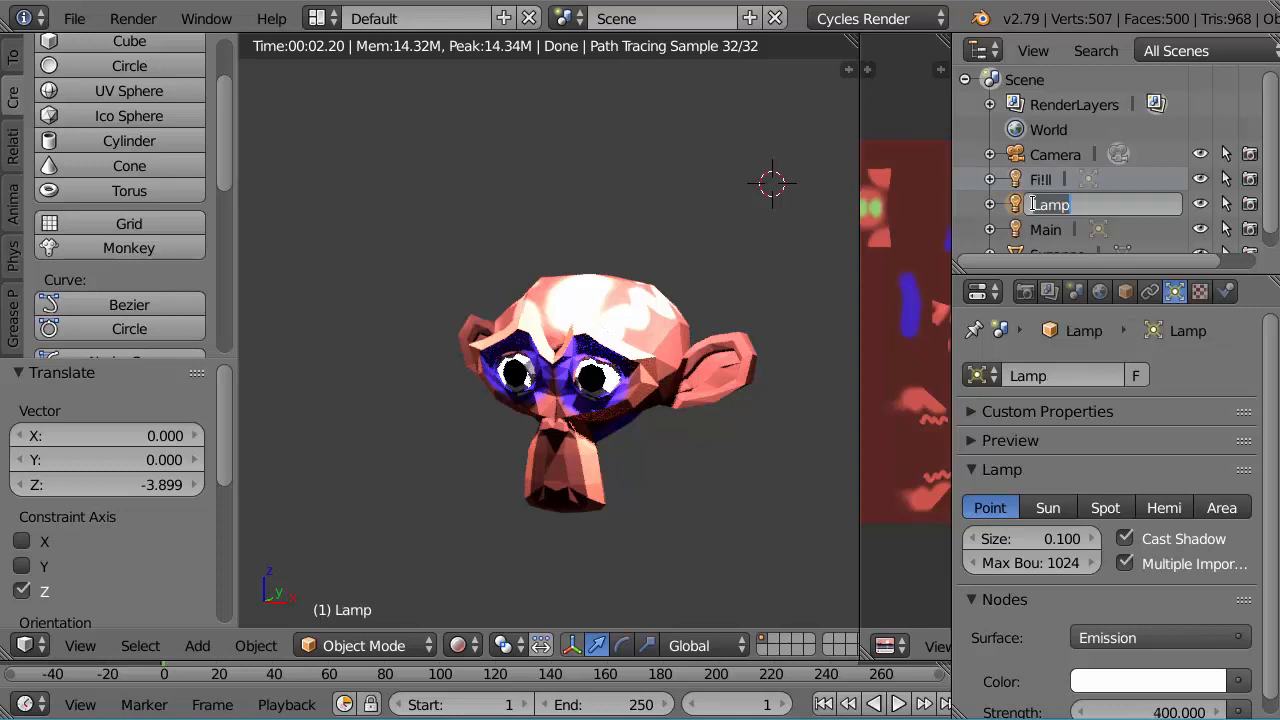
type("Backlig")
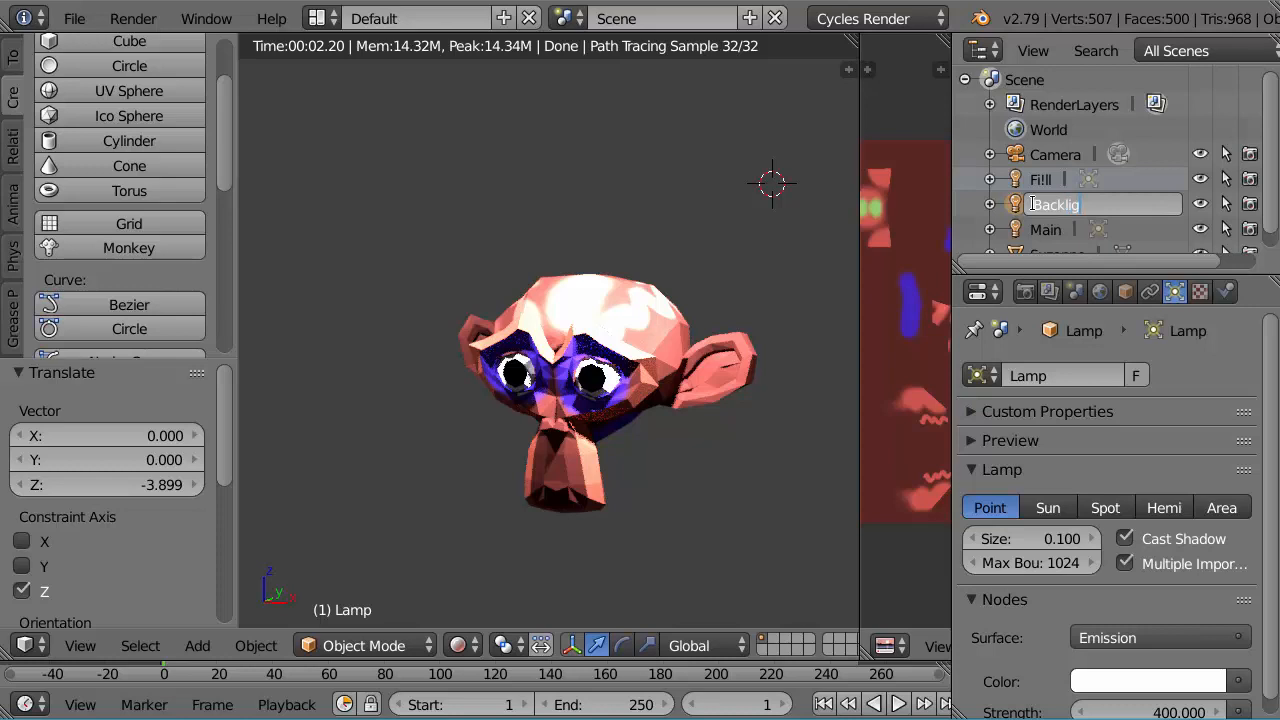
type("ht")
key("Return")
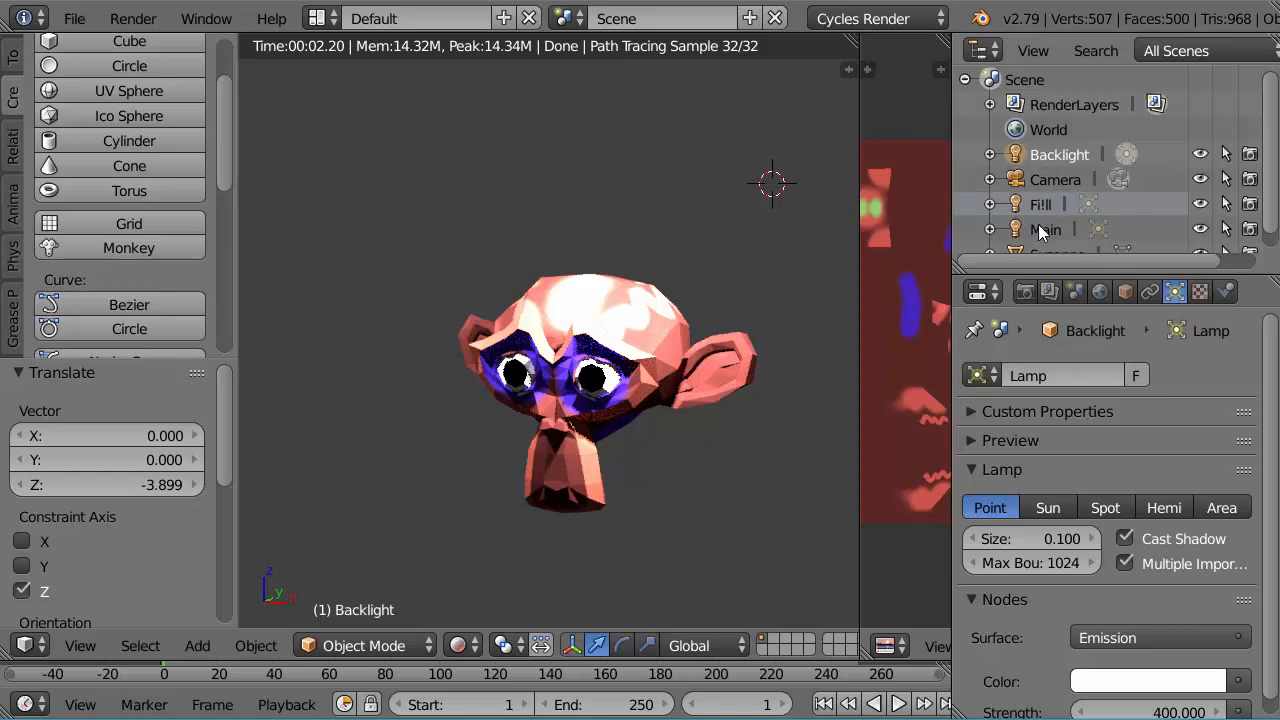
Step: Set the Main lamp's strength to 2000 and check the monkey's rendered lighting from the front
left_click(1045, 229)
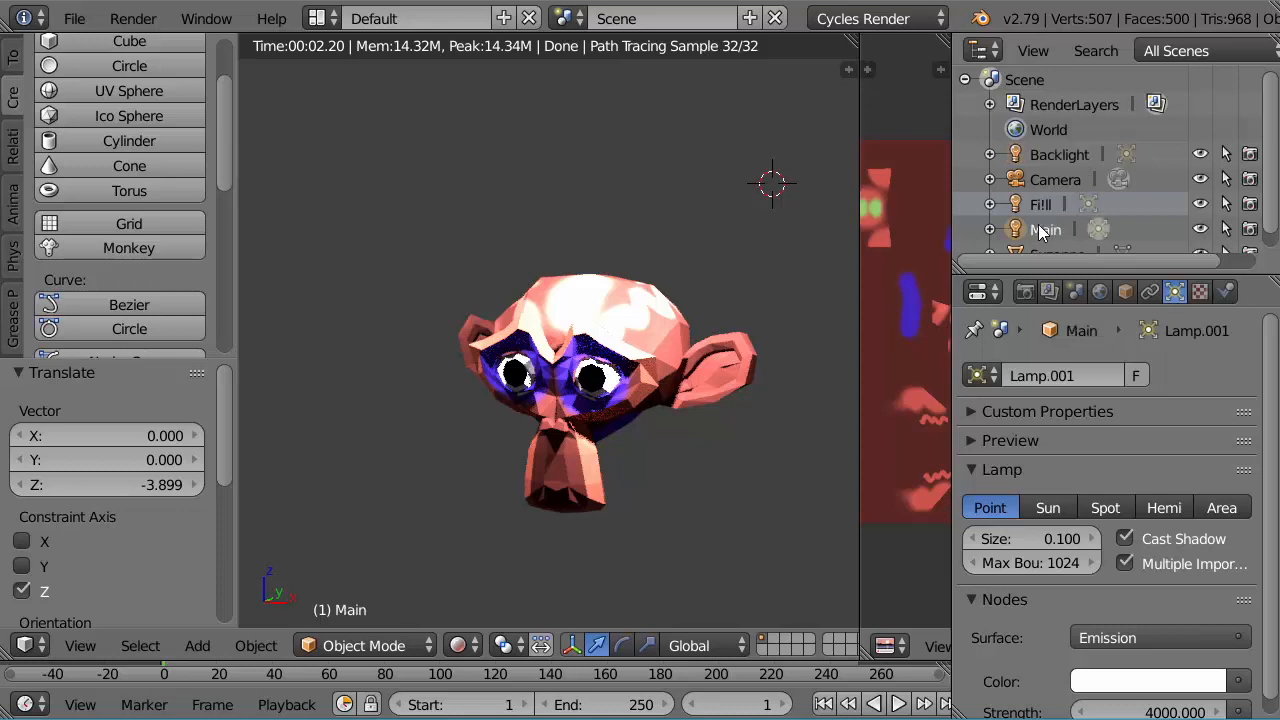
left_click(1146, 710)
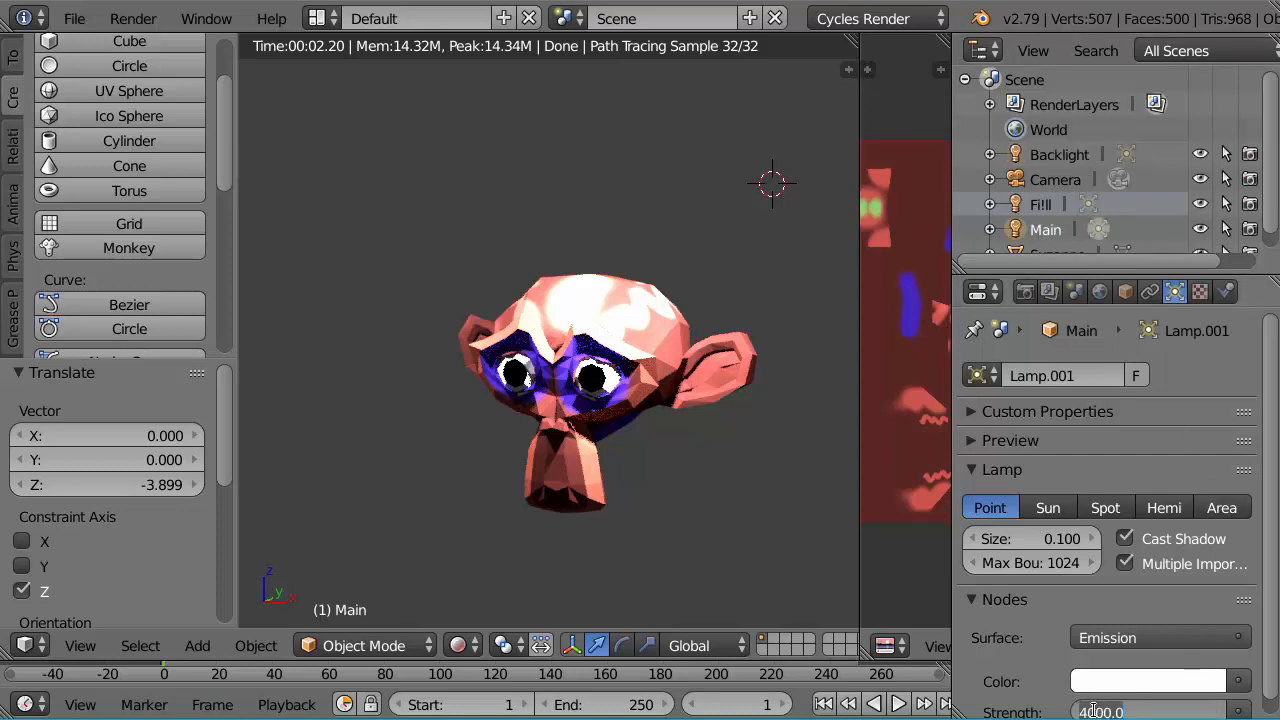
left_click_drag(1095, 711, 1056, 710)
type("21")
key("BackSpace")
type("0")
key("Return")
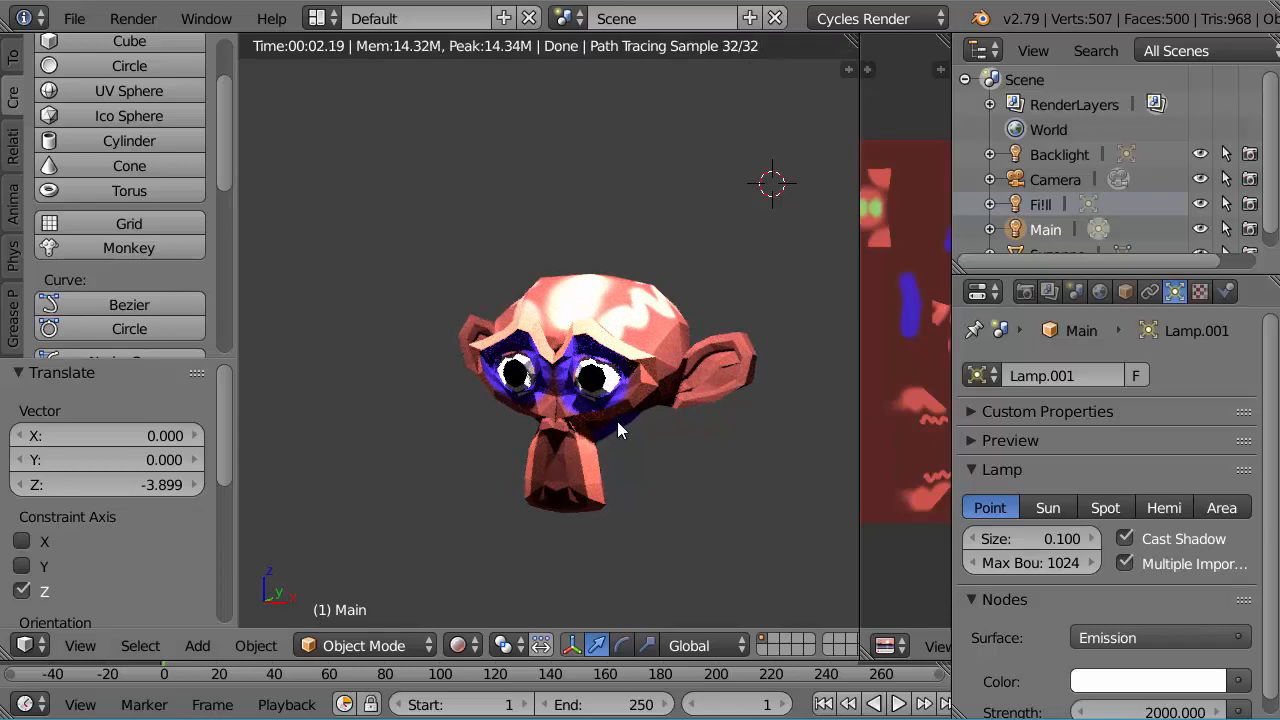
middle_click_drag(617, 421, 546, 338, "shift")
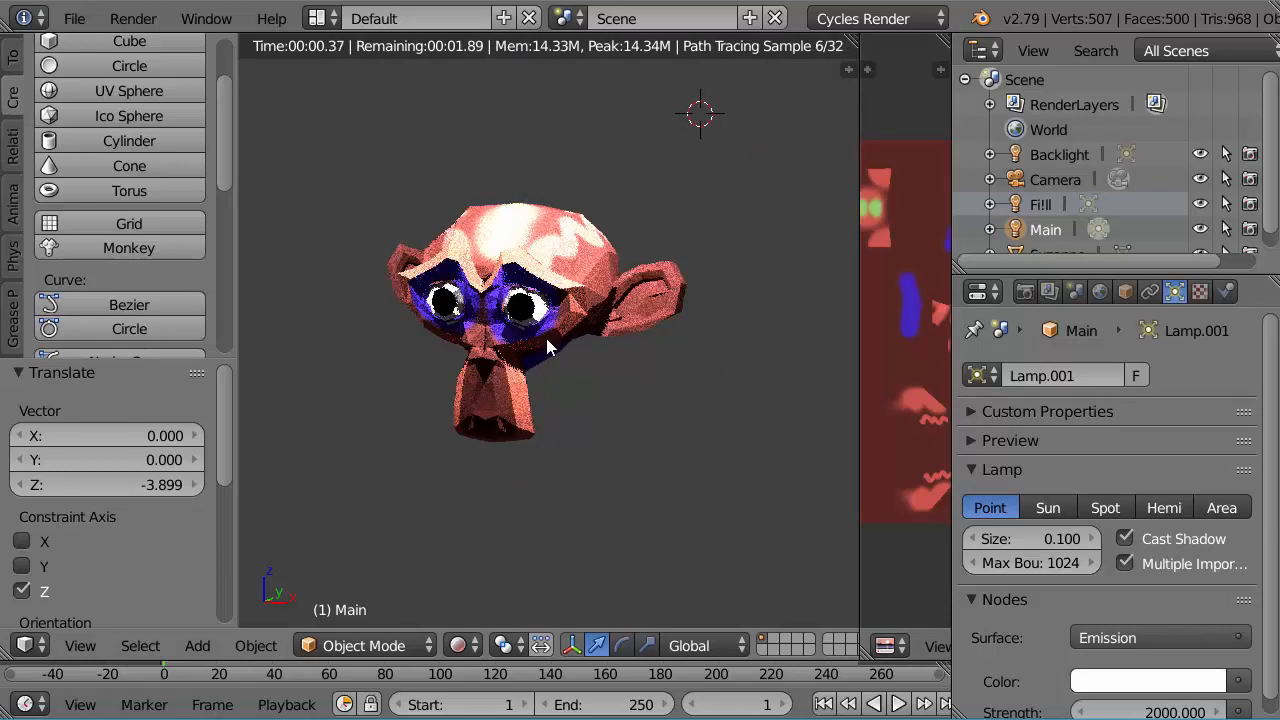
middle_click_drag(544, 387, 586, 394)
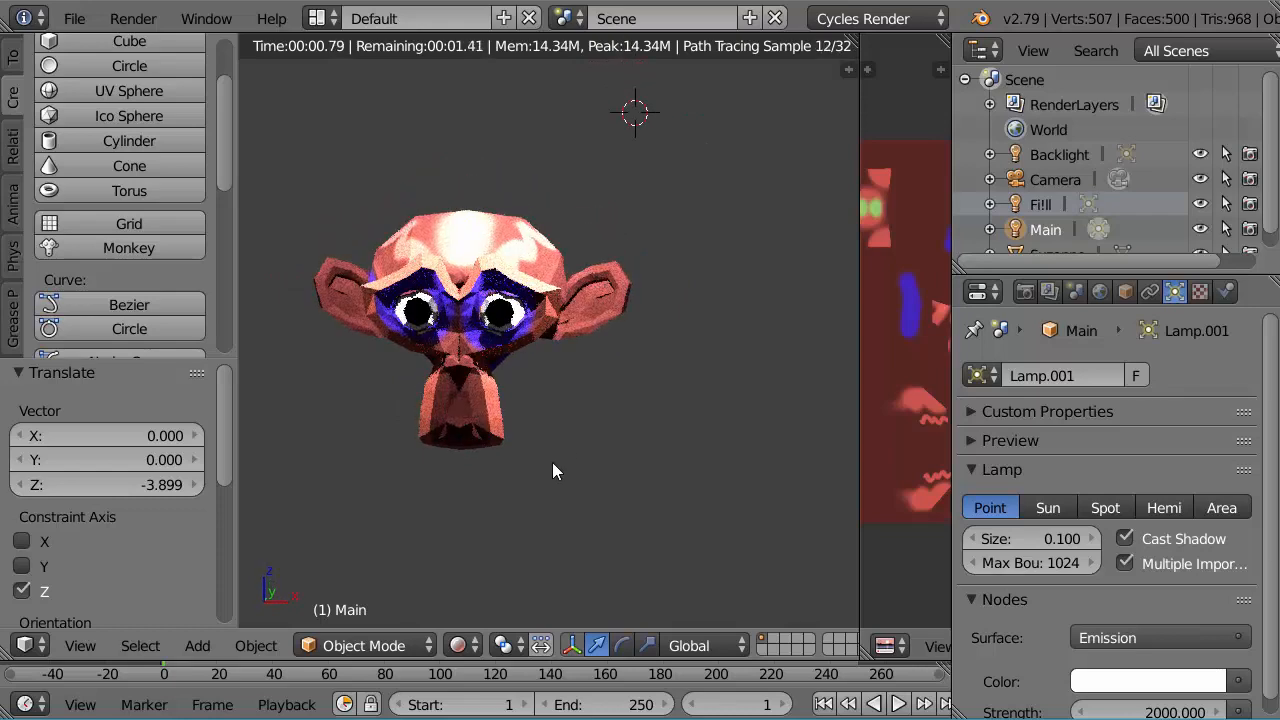
middle_click_drag(526, 449, 562, 469, "shift")
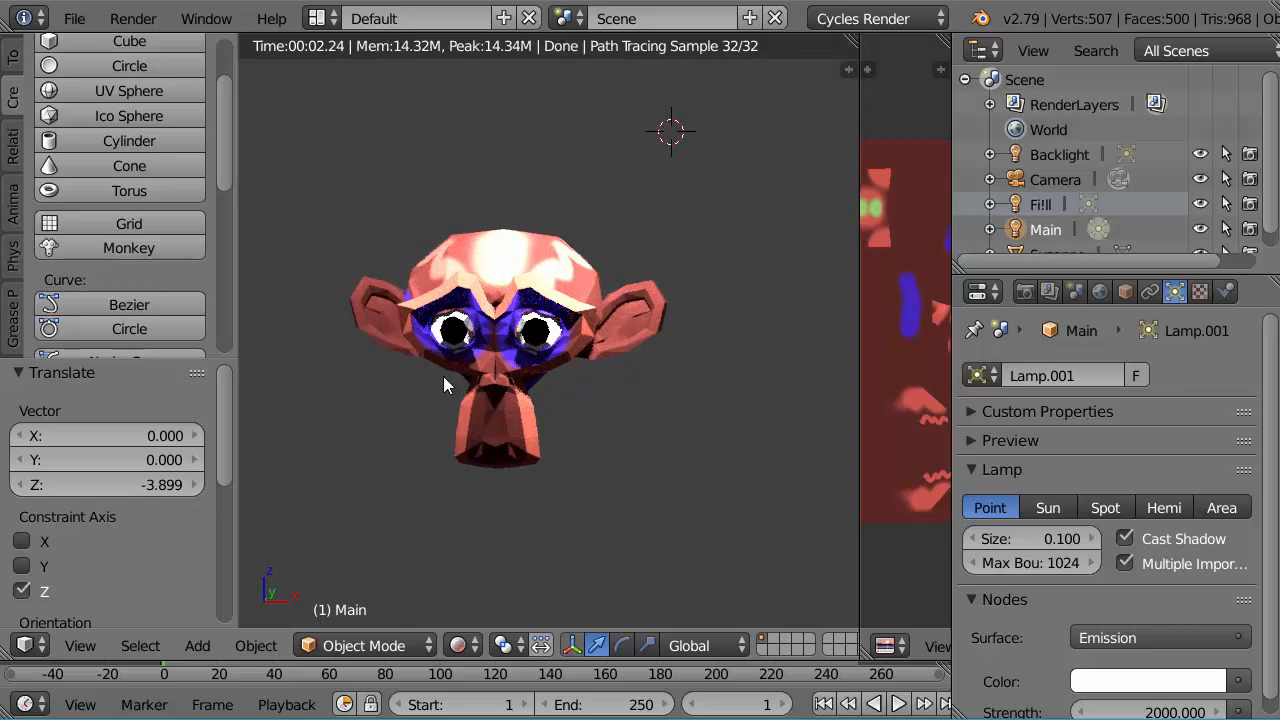
Step: Look through the scene camera and enable Lock Camera to View in the viewport's view settings
key("KP_0")
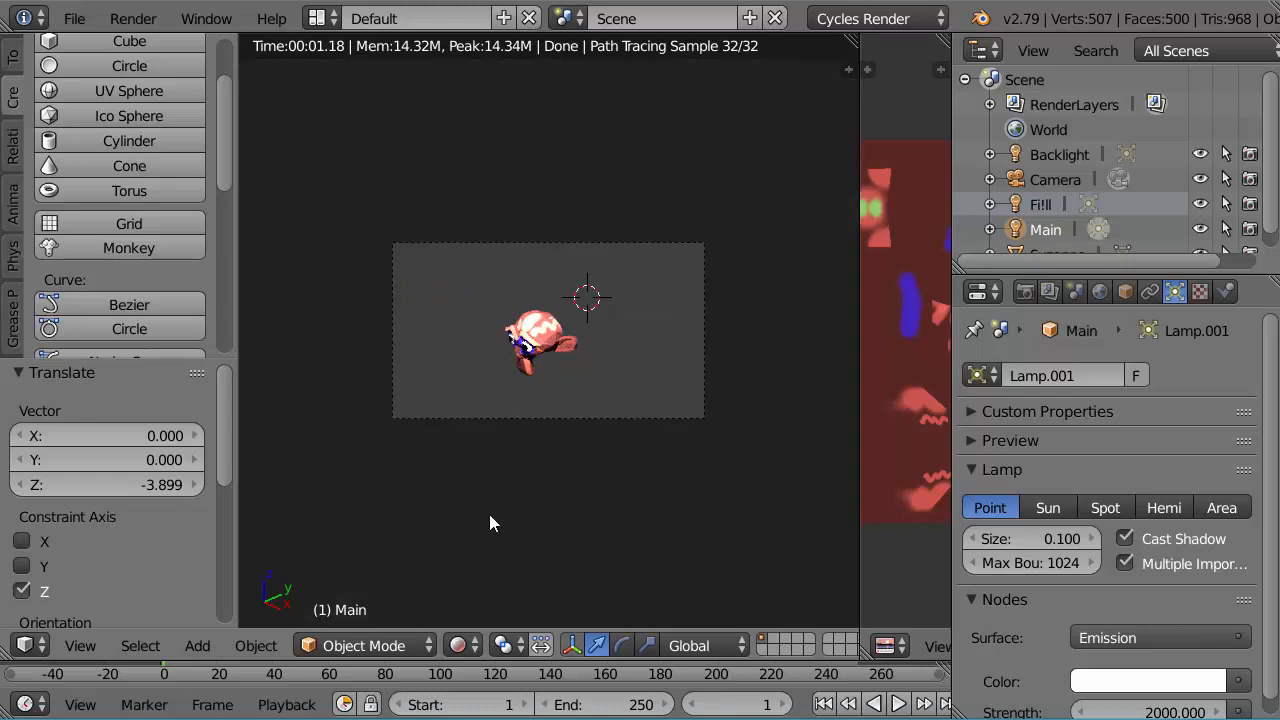
key("n")
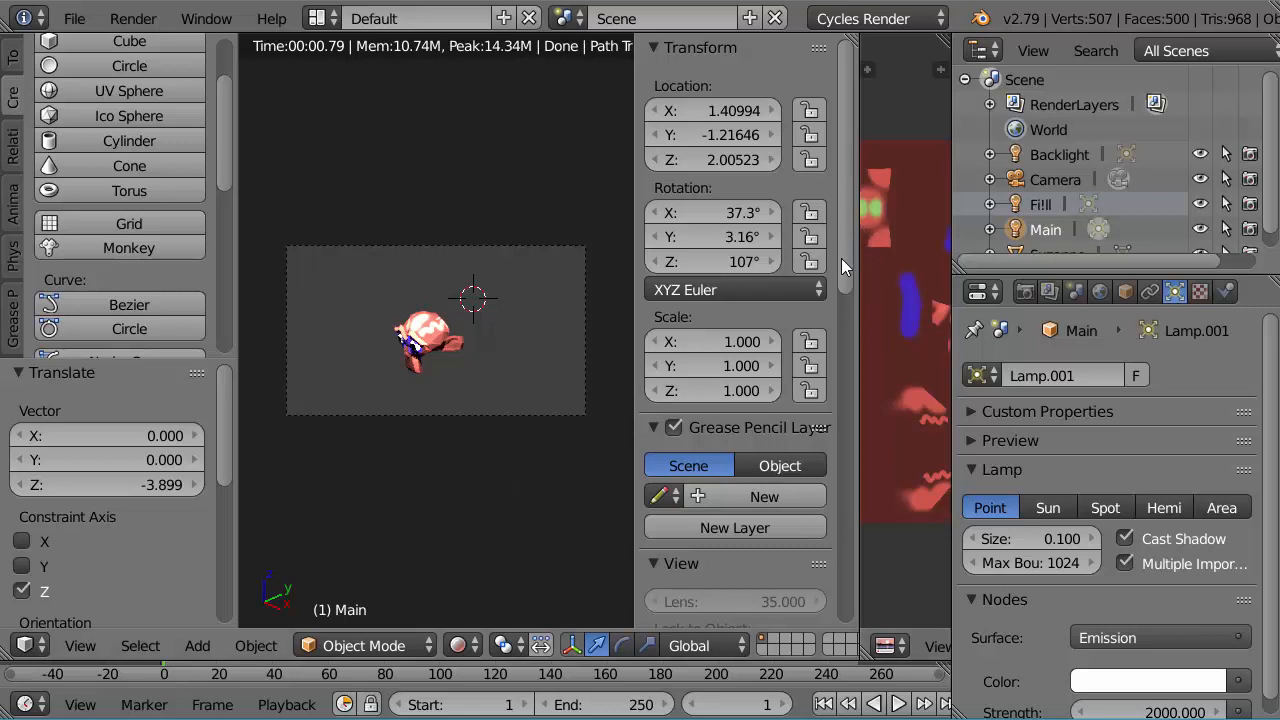
left_click_drag(845, 262, 855, 360)
scroll(850, 355, "down", 1)
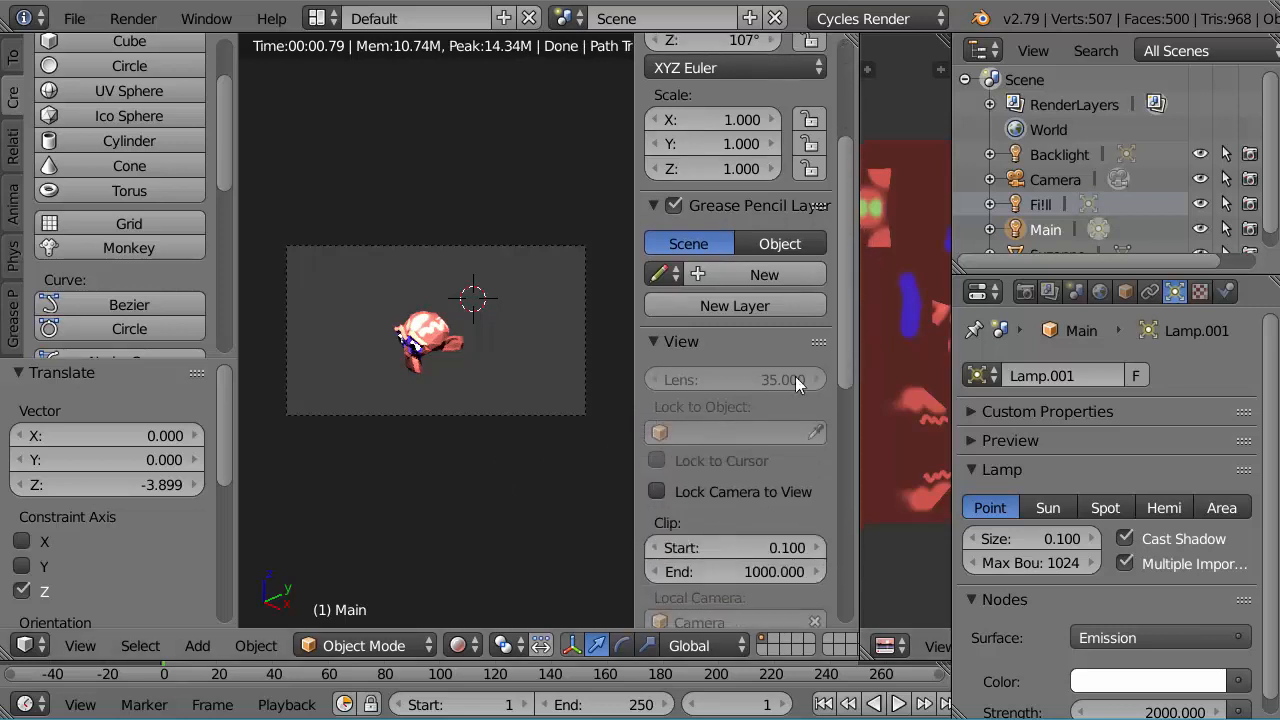
left_click(657, 491)
Step: Orbit and move the camera in until the monkey fills the frame at a three-quarter angle, and disable Lock Camera to View
middle_click_drag(417, 412, 458, 377)
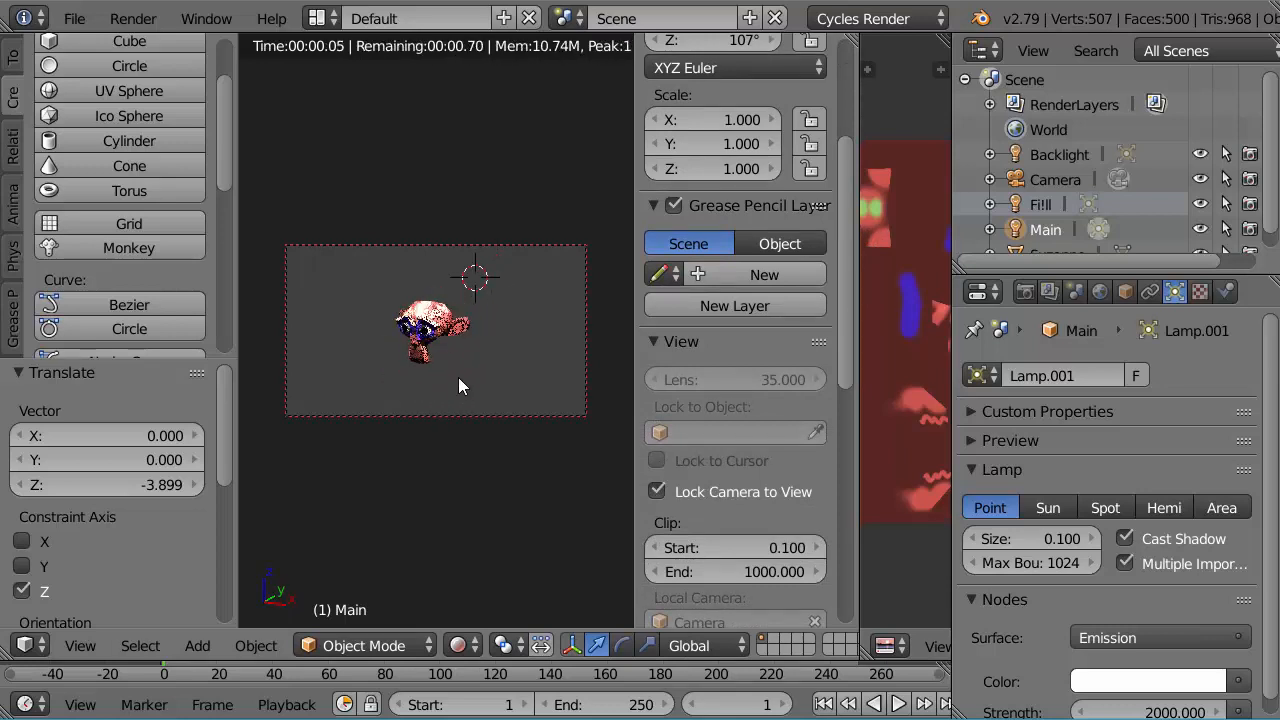
scroll(454, 388, "up", 5)
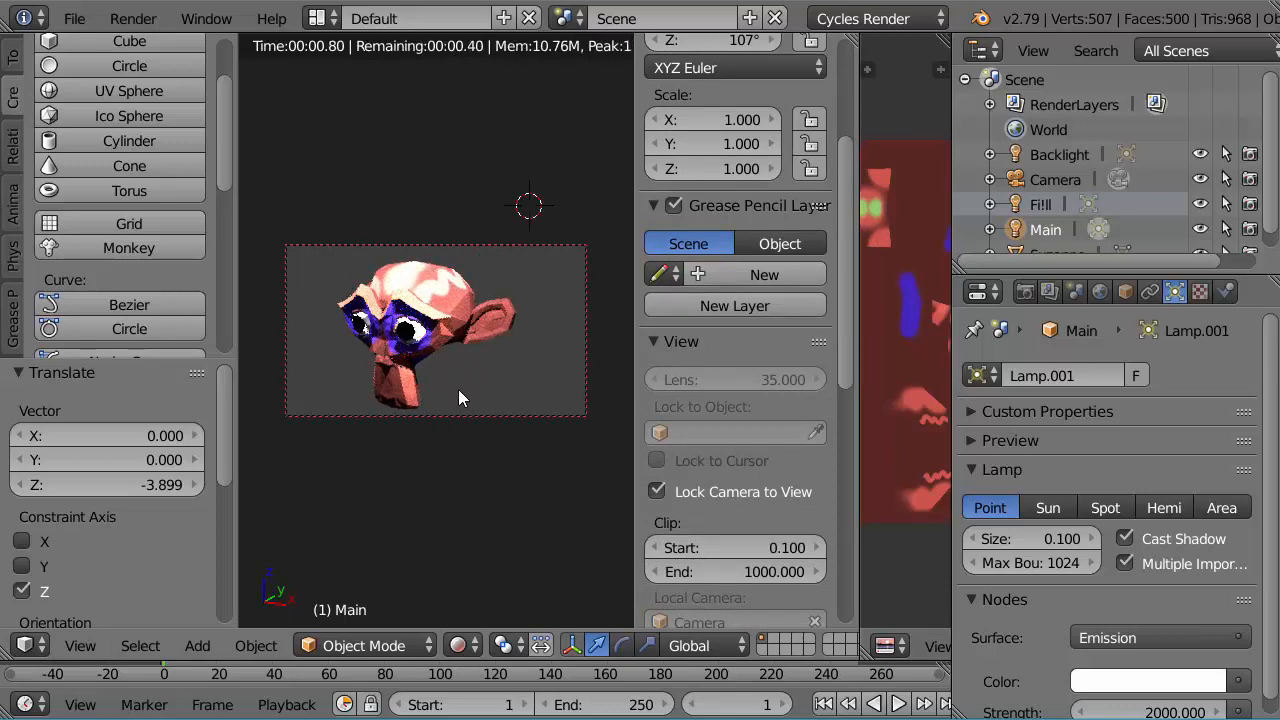
mouse_move(467, 380)
middle_mouse_down()
mouse_move(504, 377)
mouse_move(484, 380)
middle_mouse_up()
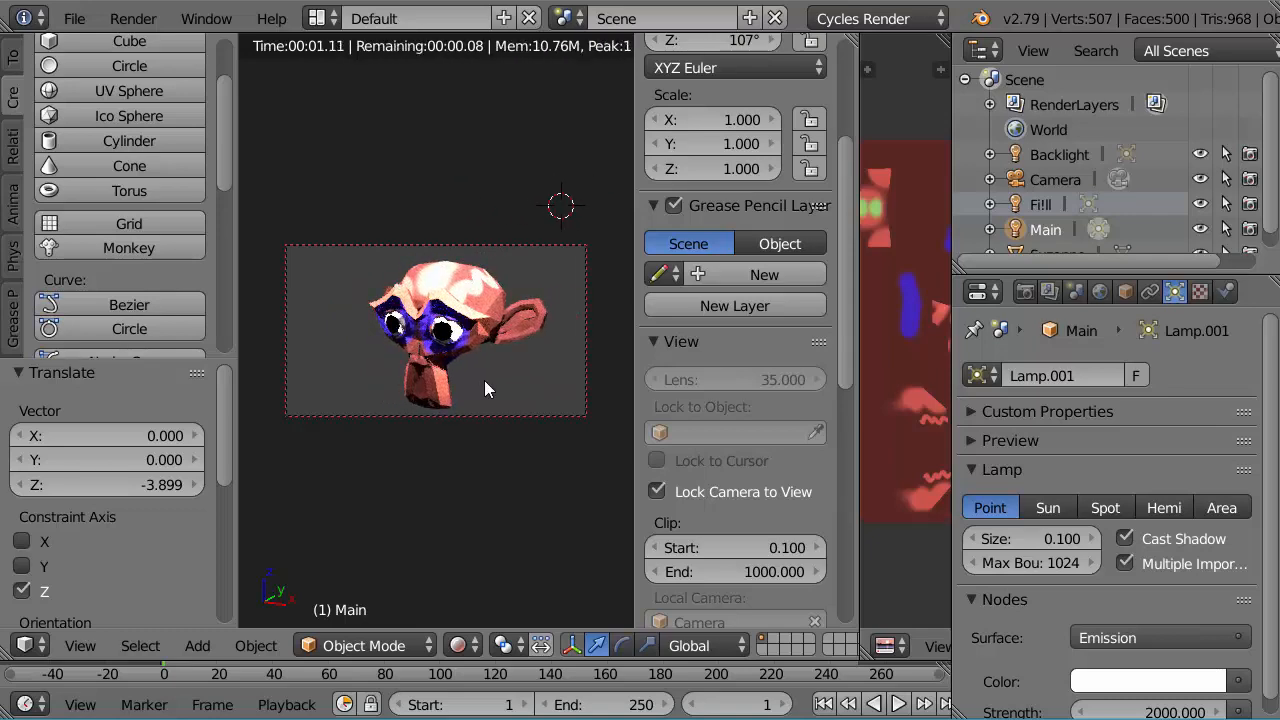
left_click(657, 493)
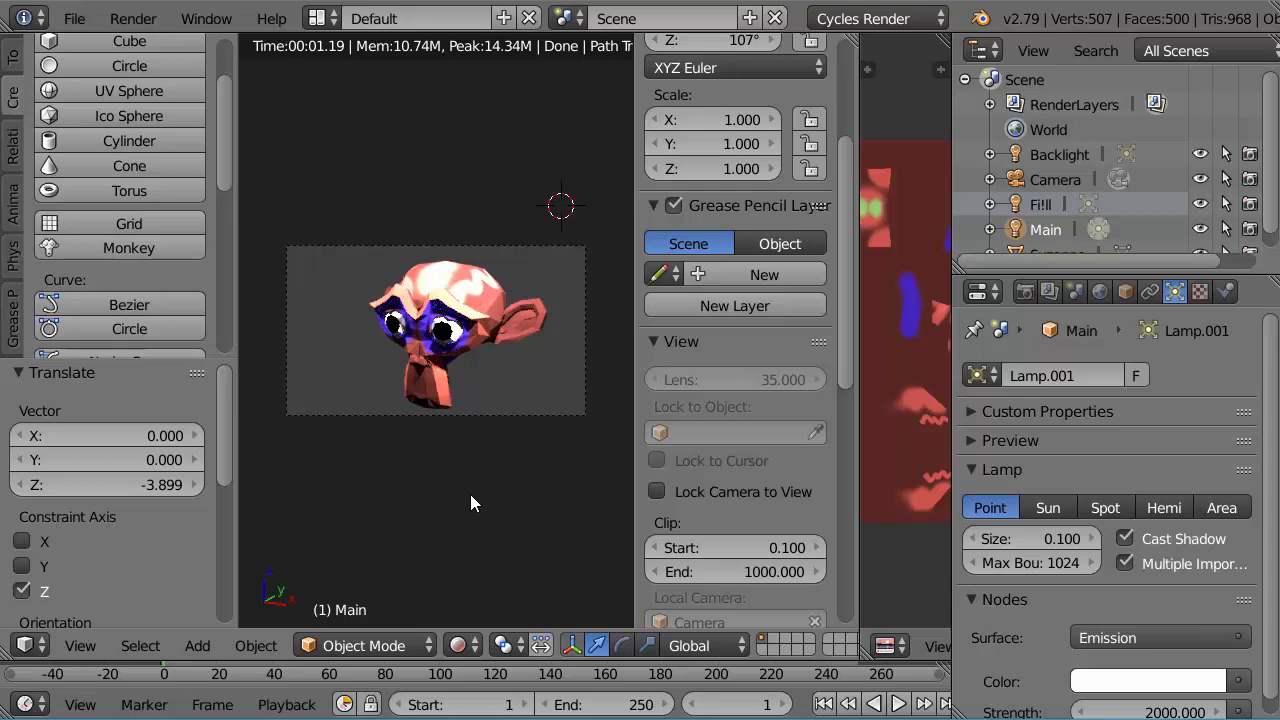
Step: Render the still image from the camera, and return to the 3D viewport with its properties sidebar hidden
key("F12")
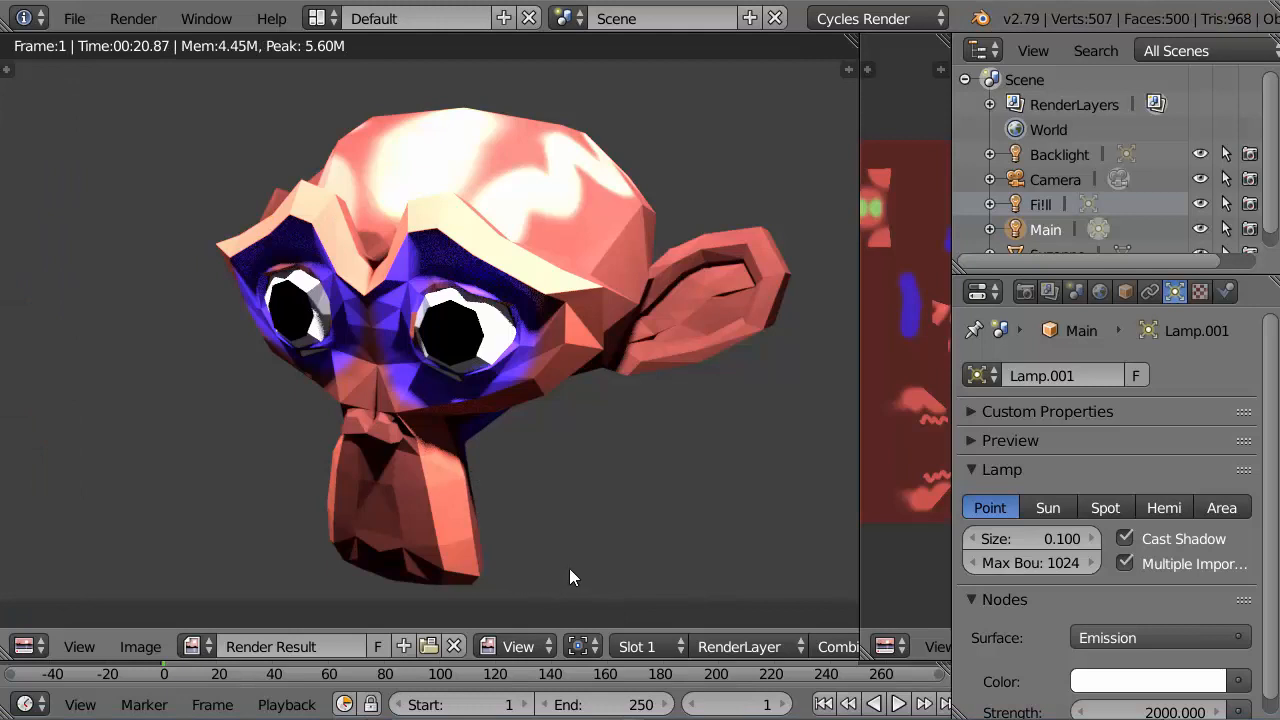
key("Escape")
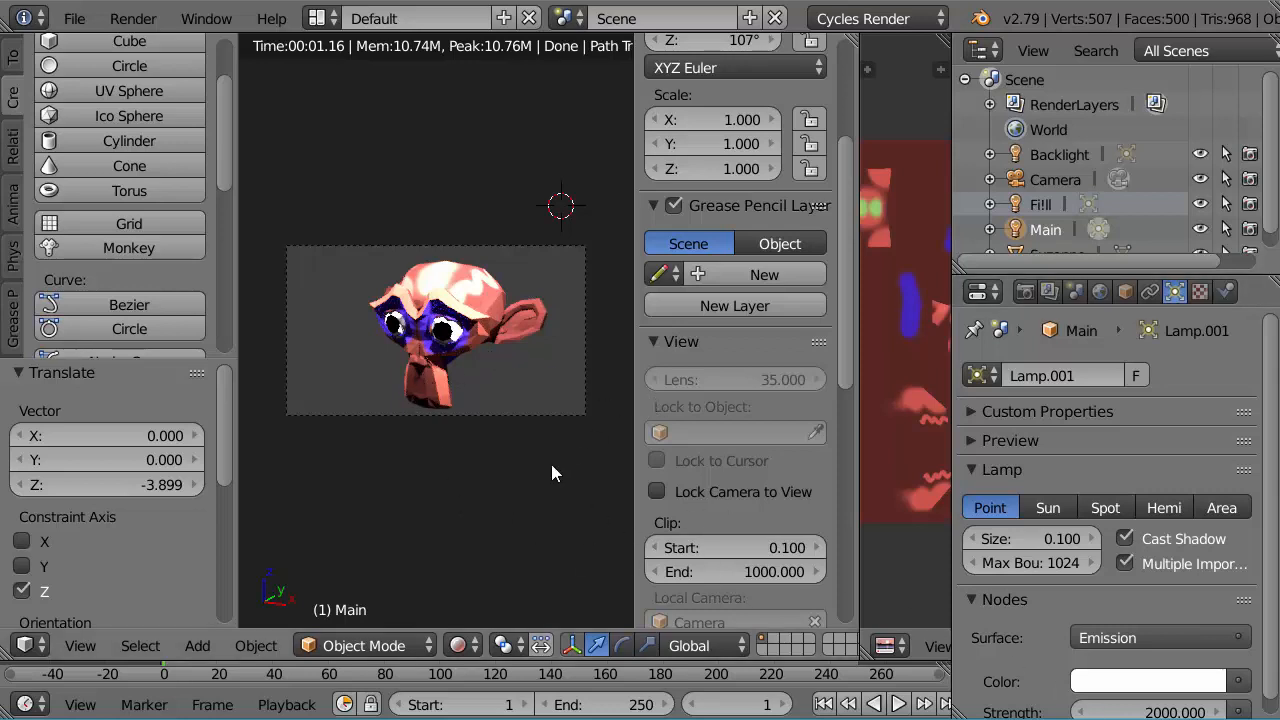
key("n")
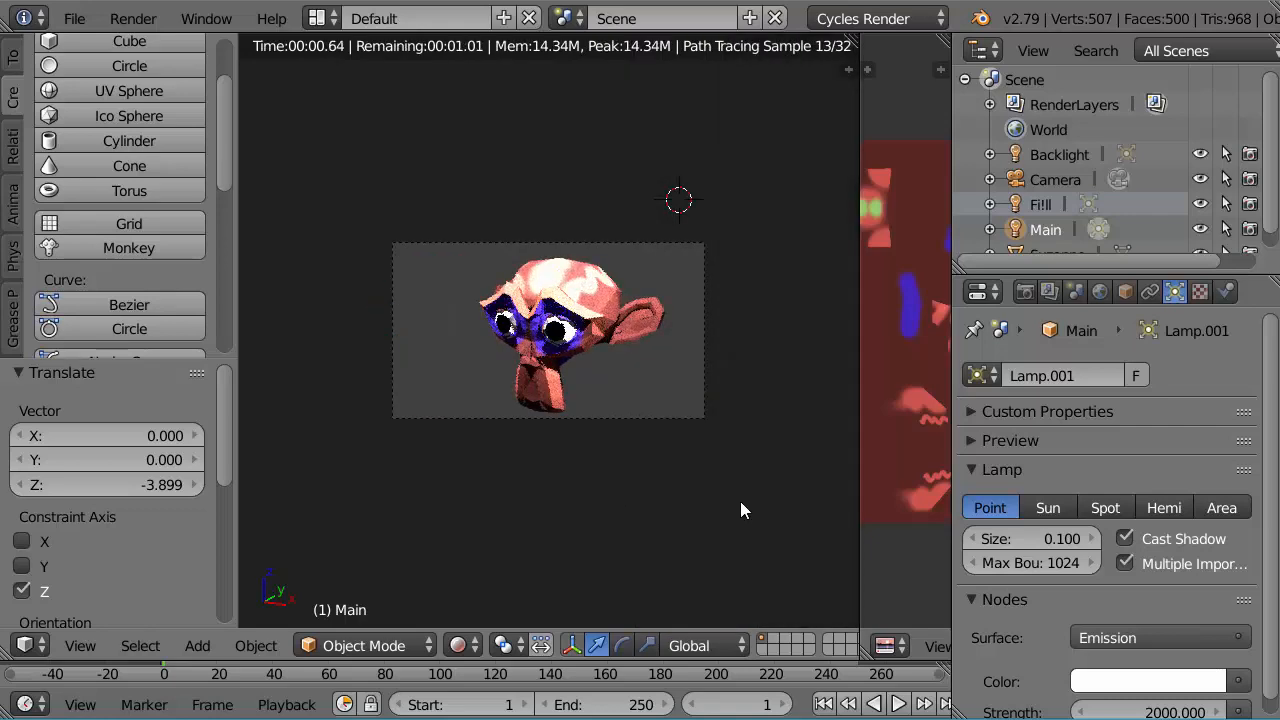
Step: Widen the image editor area and pack the painted texture into the blend file as PNG
left_click_drag(858, 537, 648, 541)
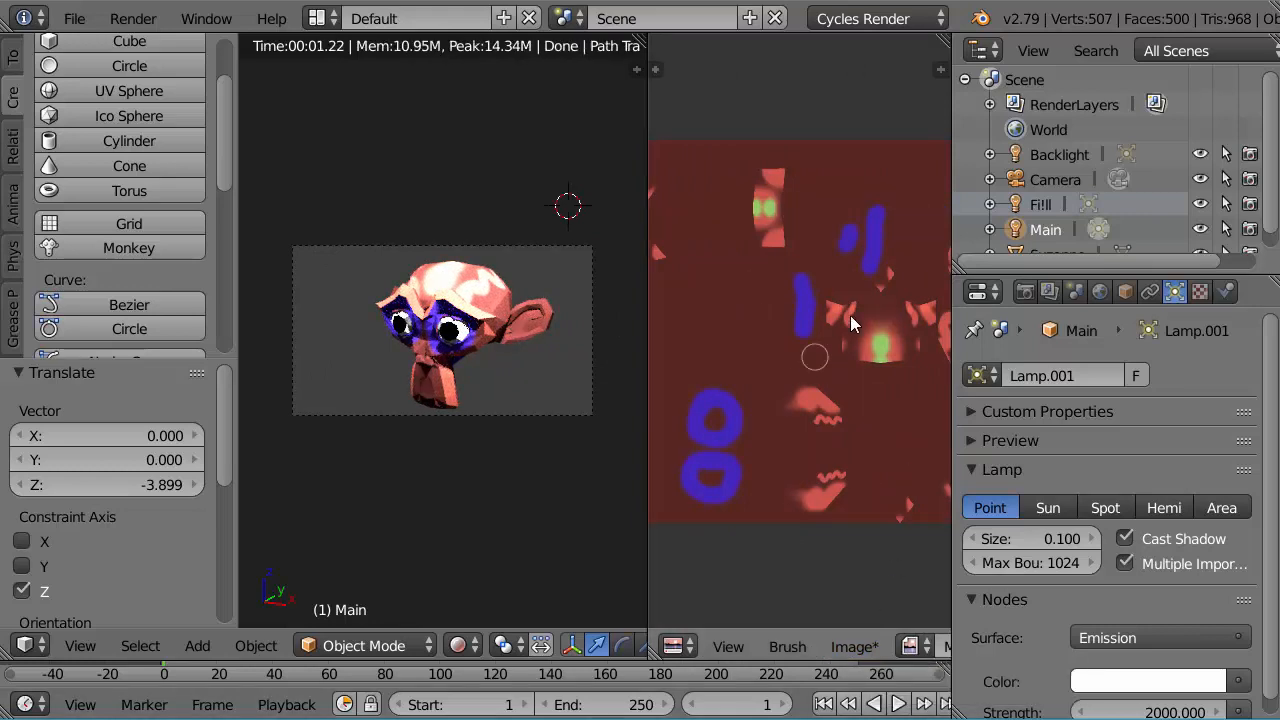
left_click(842, 646)
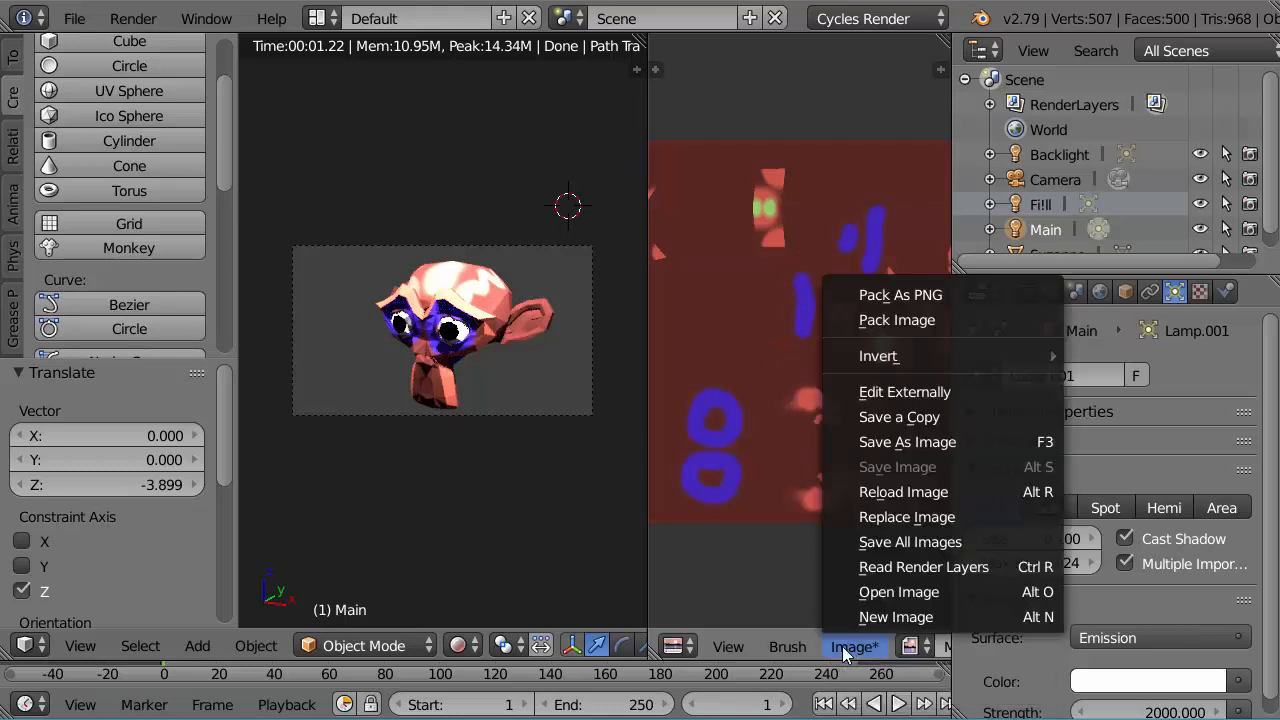
left_click(901, 294)
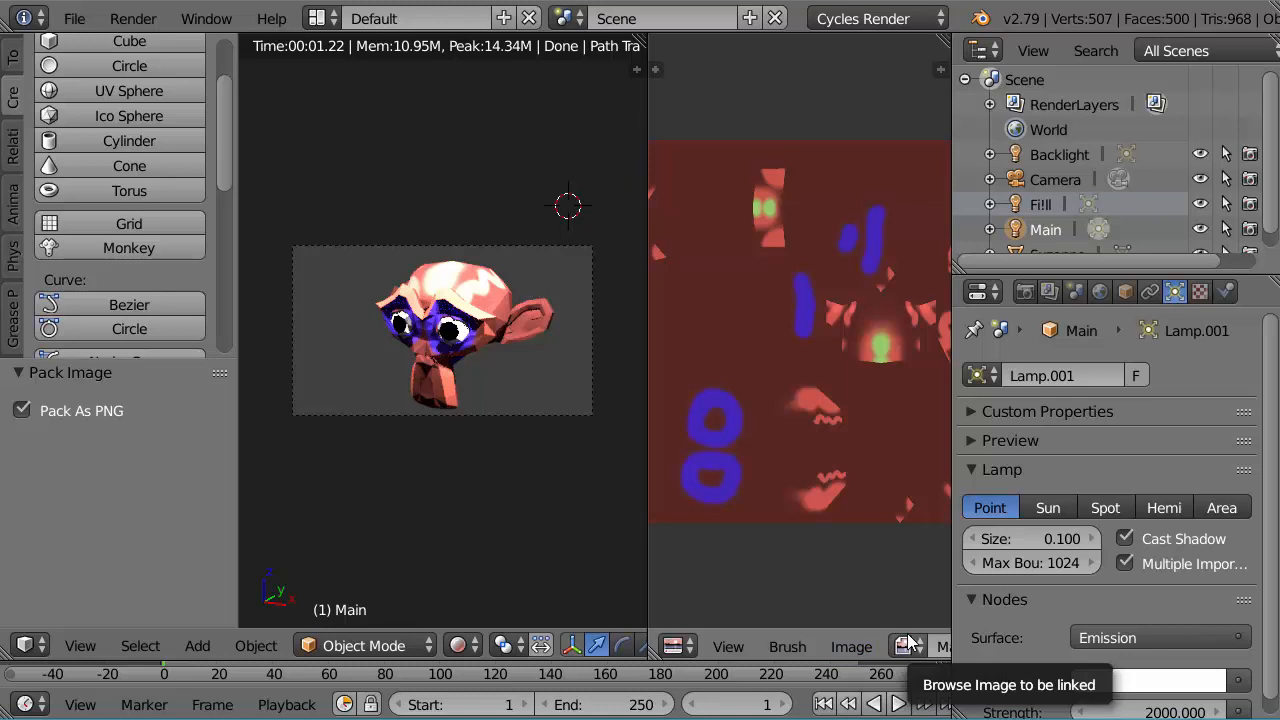
Step: Enlarge the 3D viewport and paint a mirrored pair of soft green spots on the back of the monkey's head
left_click(845, 648)
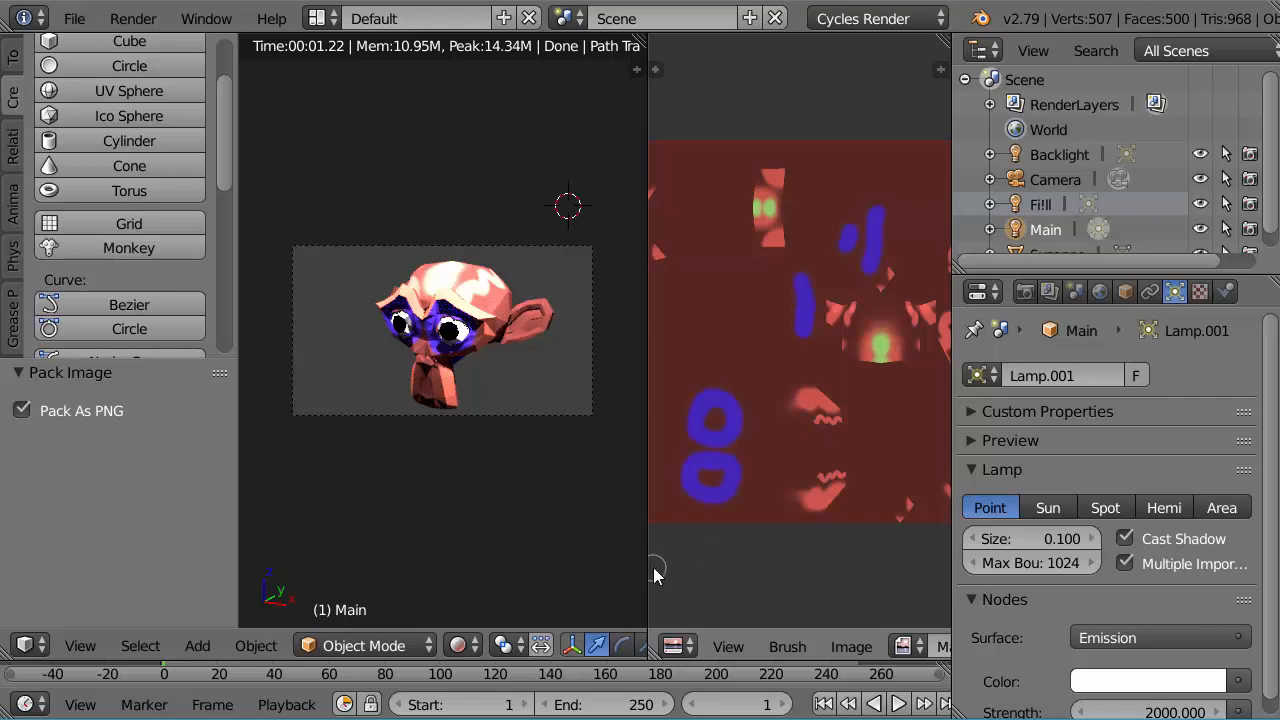
left_click_drag(649, 576, 866, 581)
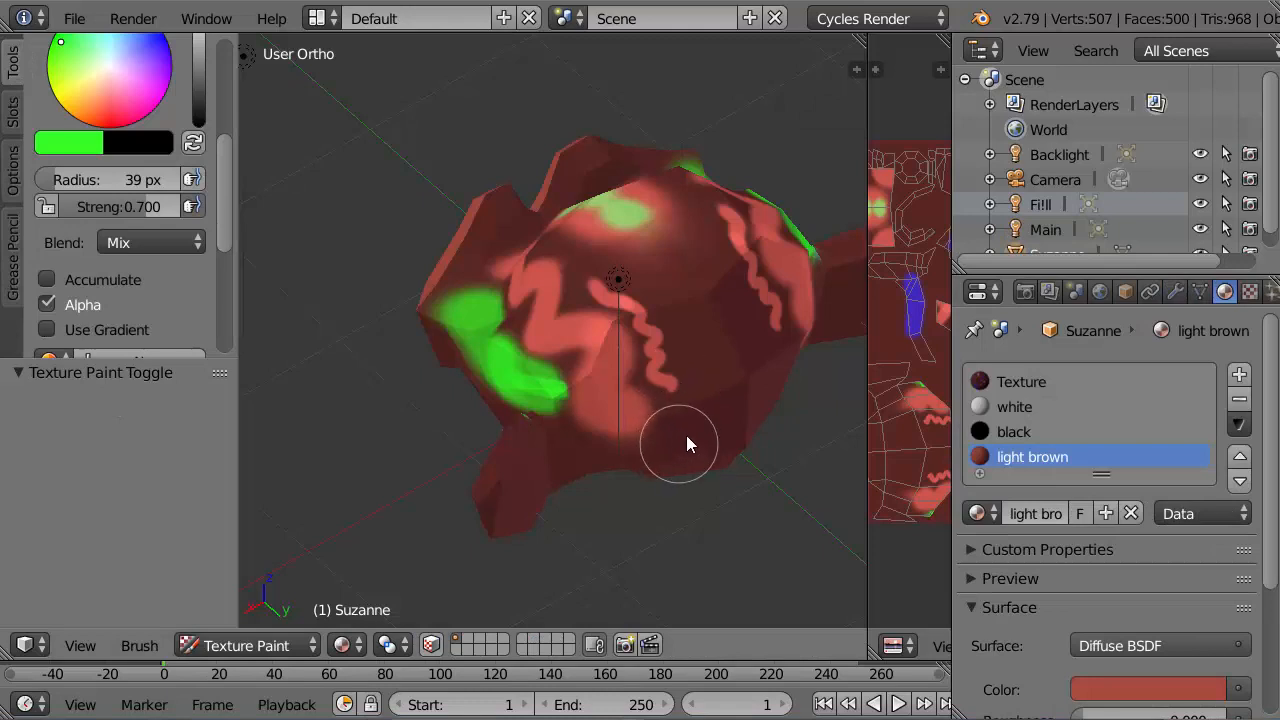
scroll(676, 330, "up", 3)
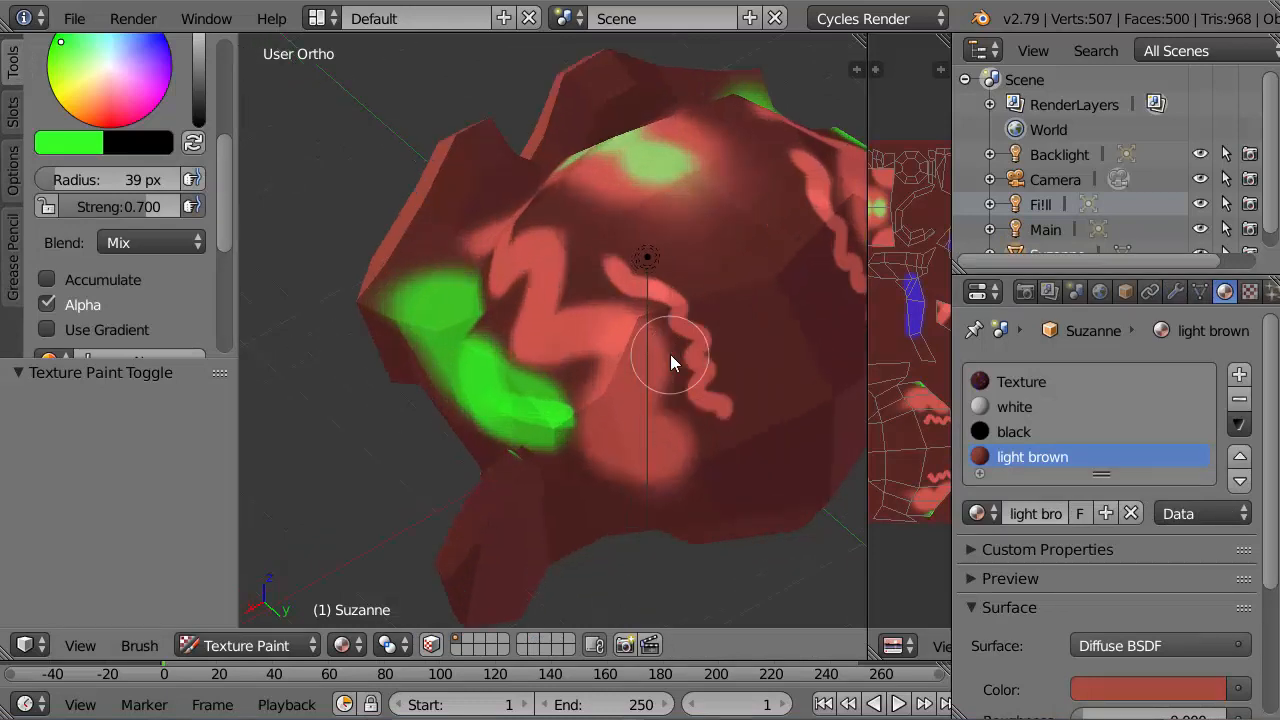
left_click(717, 226)
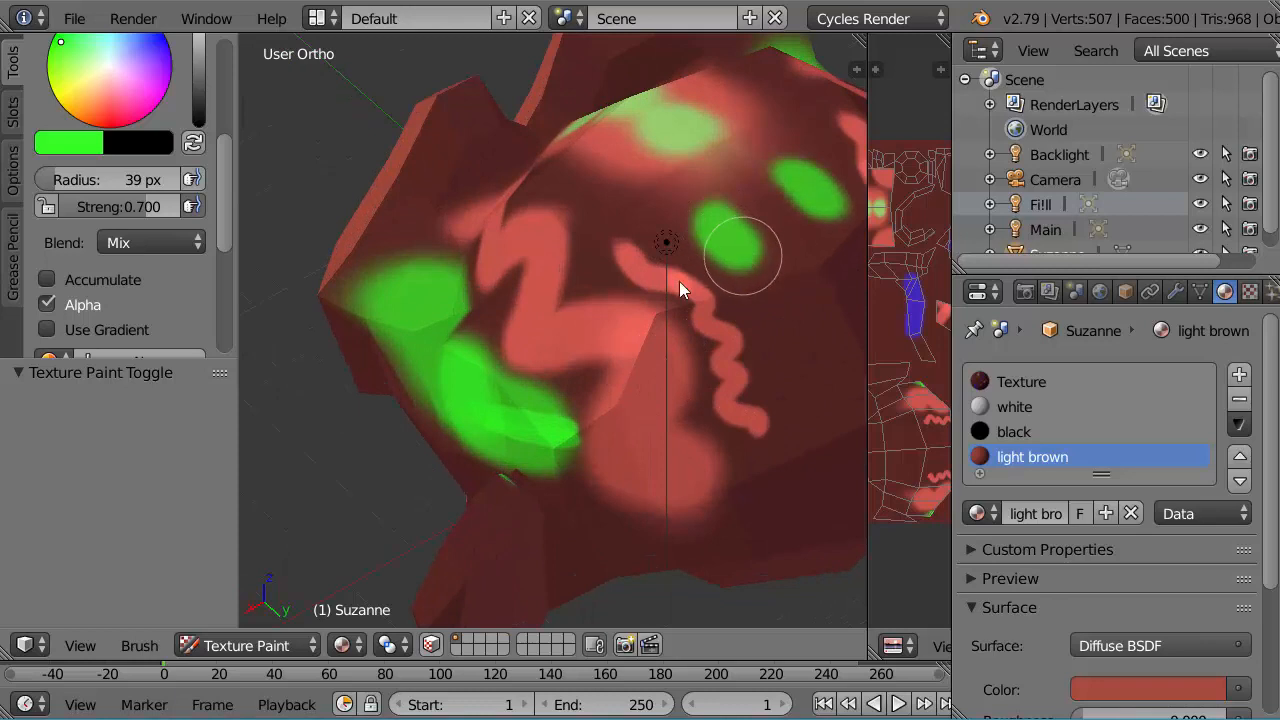
Step: Expand the brush's Curve settings and apply the flat falloff preset for hard-edged strokes
left_click_drag(228, 211, 237, 332)
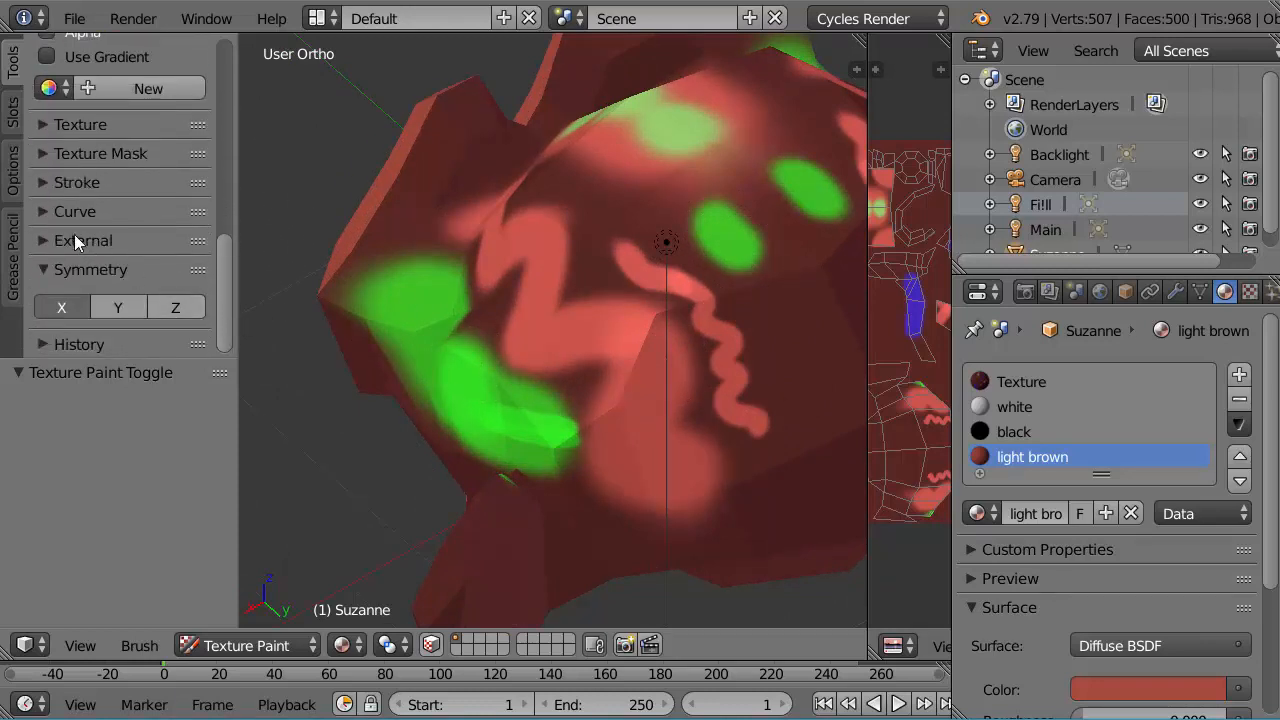
left_click(42, 212)
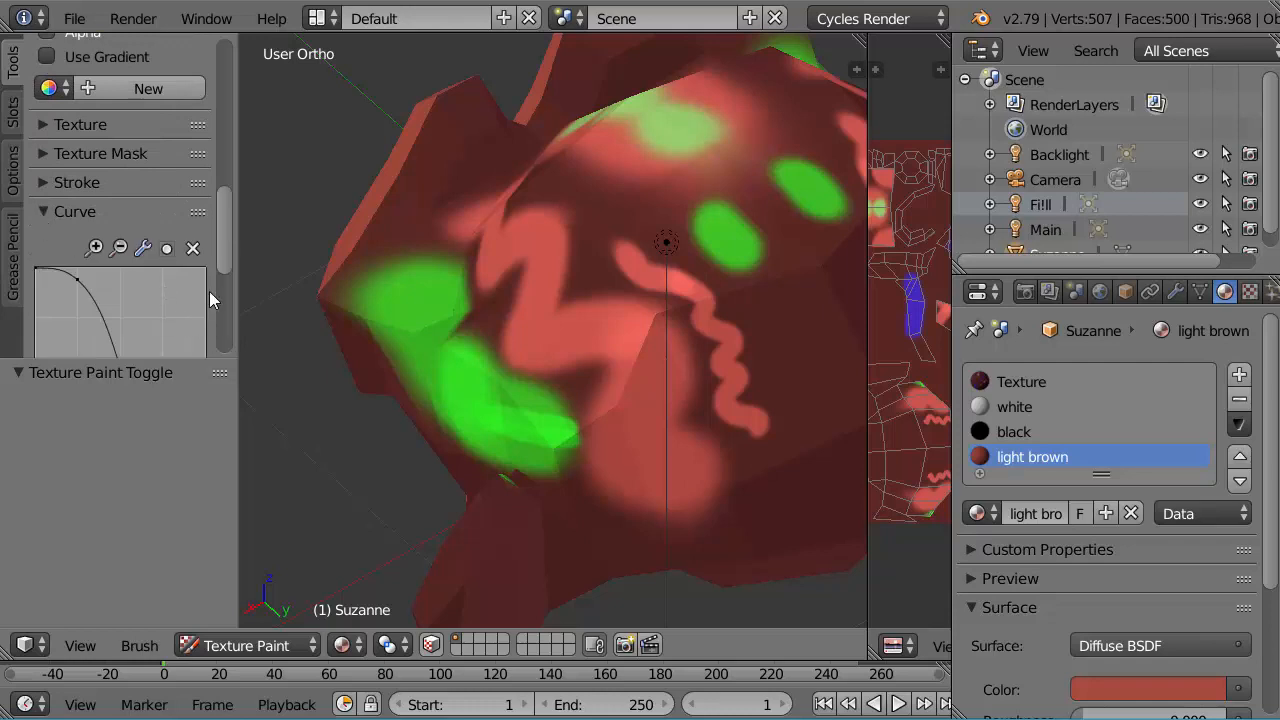
left_click_drag(222, 264, 220, 333)
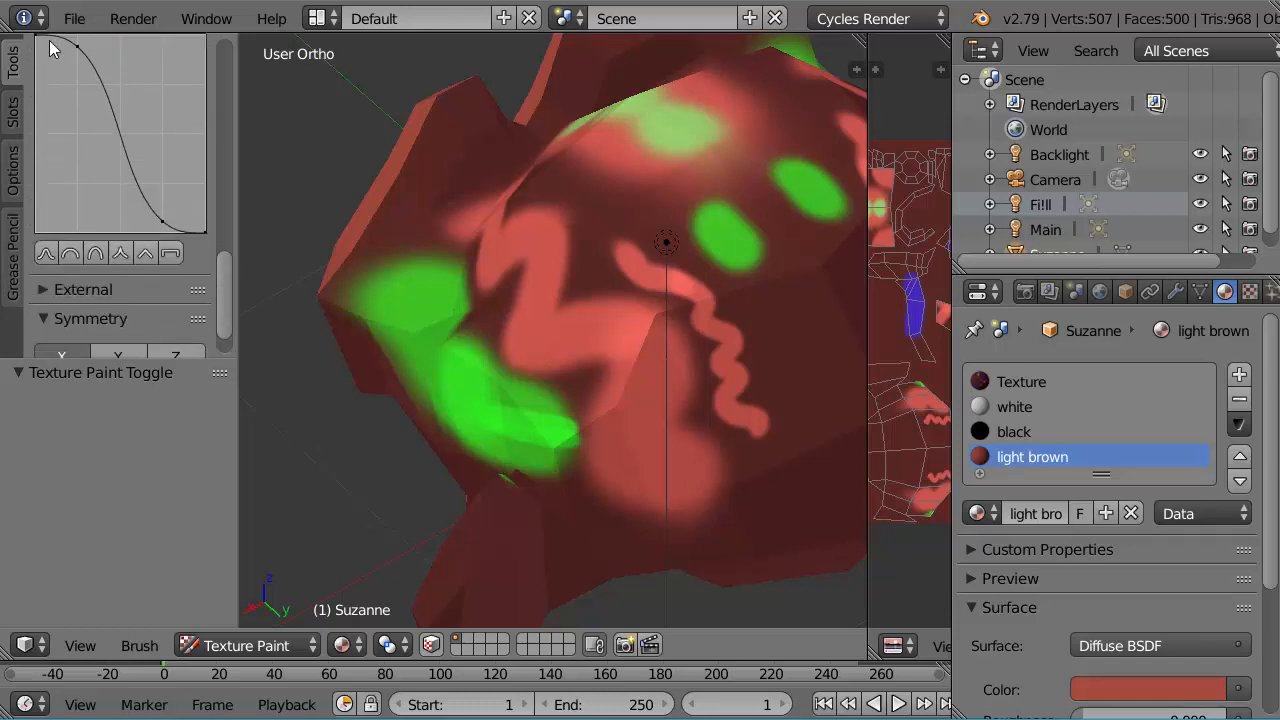
left_click(169, 255)
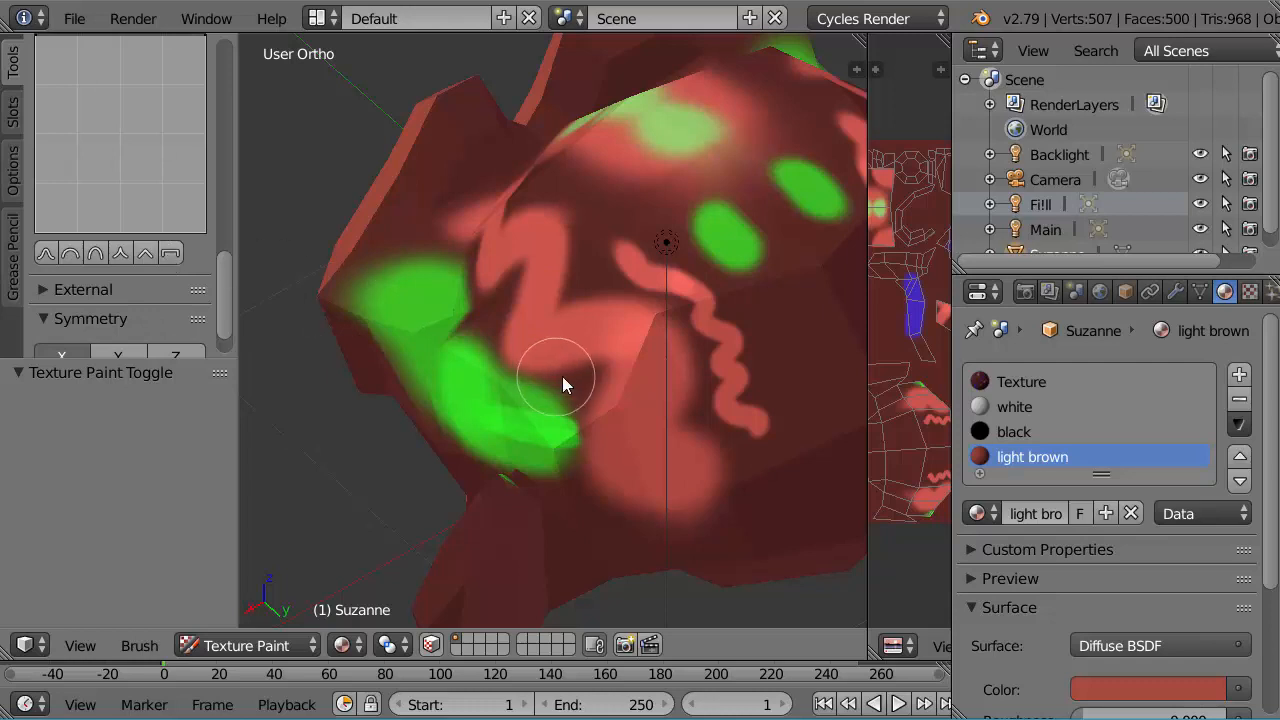
Step: Paint hard-edged green strokes, mirrored in X, one below the other down the back of the monkey's head
mouse_move(772, 302)
left_mouse_down()
mouse_move(809, 374)
mouse_move(761, 236)
left_mouse_up()
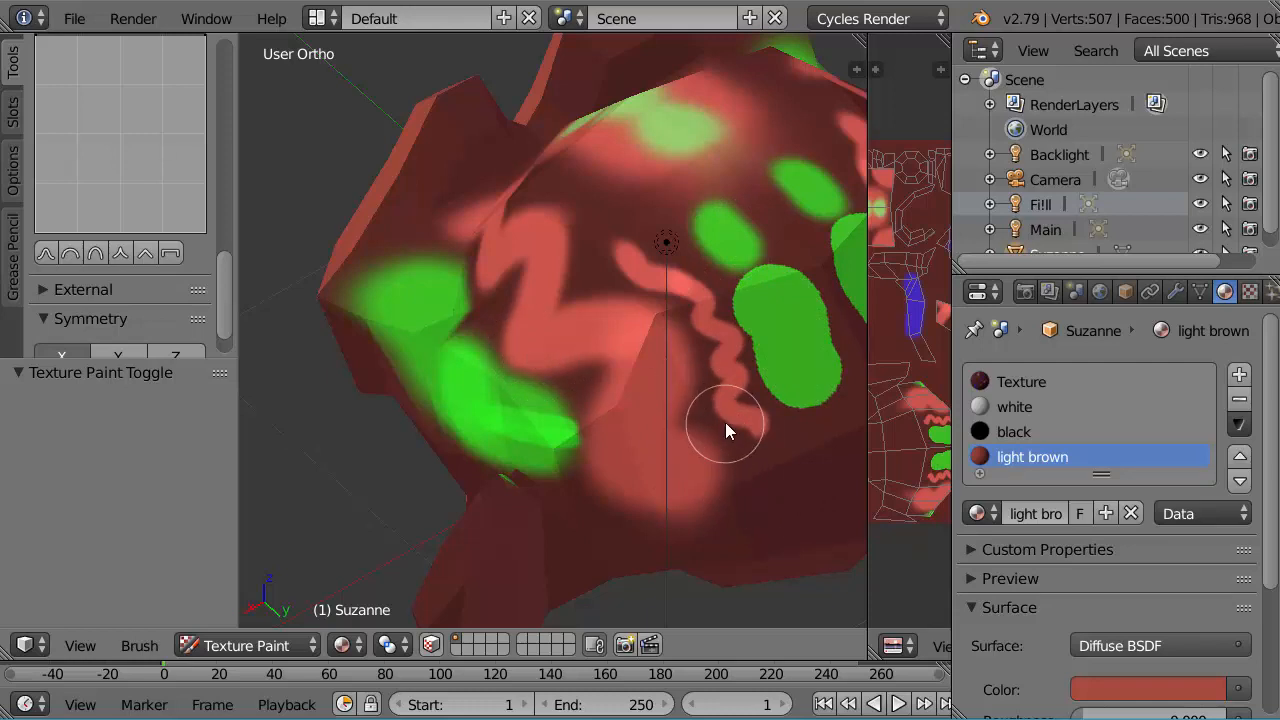
middle_click_drag(734, 393, 587, 395)
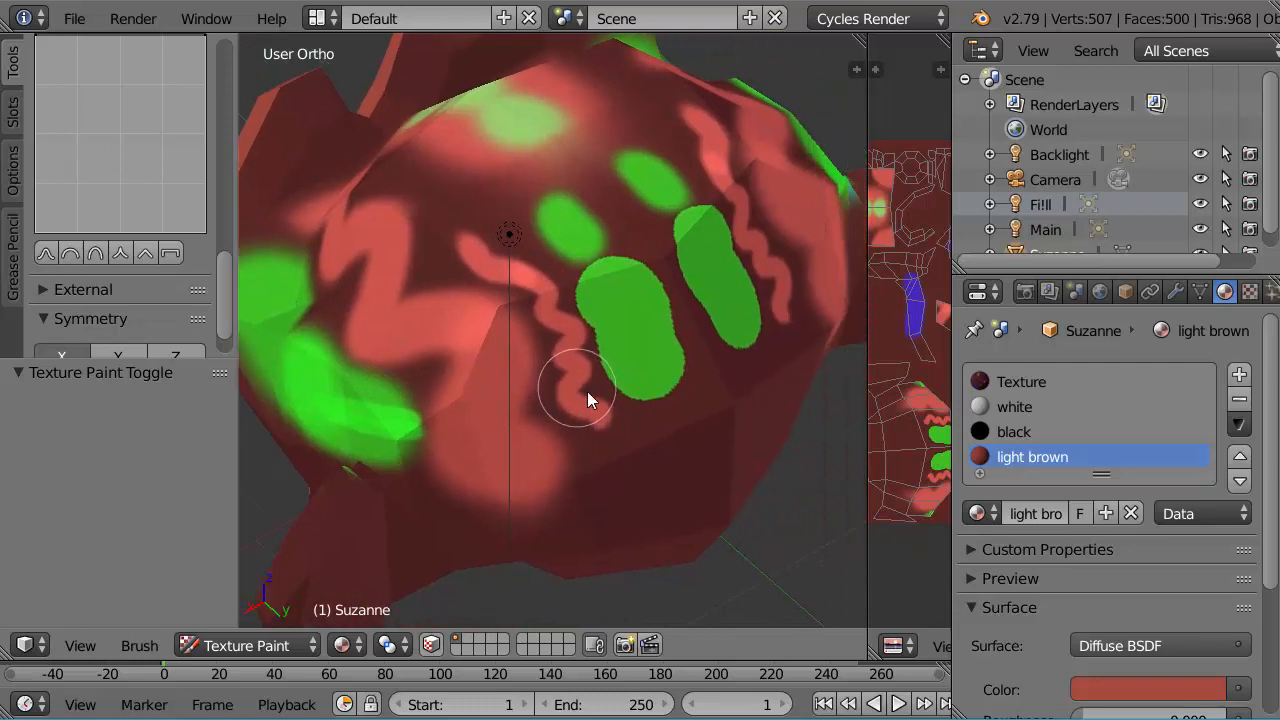
scroll(690, 478, "up", 4)
middle_click_drag(744, 515, 620, 286)
left_click_drag(620, 286, 621, 390)
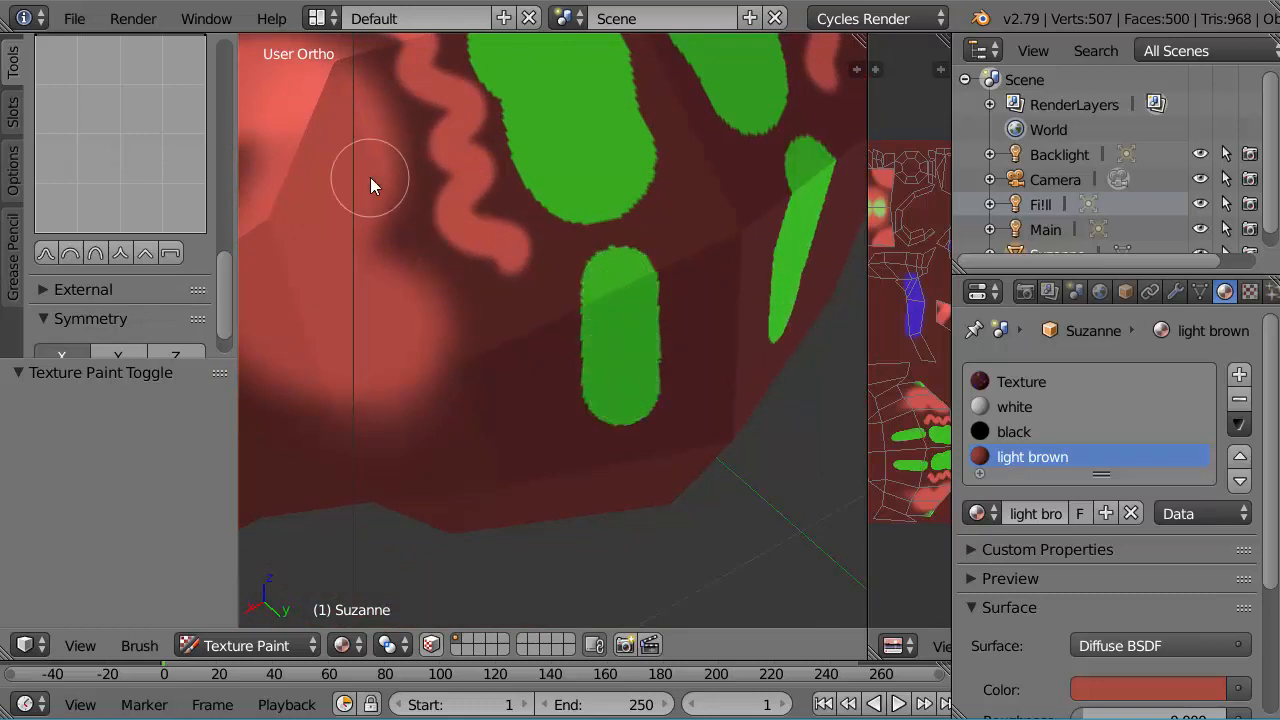
Step: Apply the smooth falloff preset to the brush and paint a short soft-edged green stroke between the lower hard-edged ones
mouse_move(227, 279)
left_mouse_down()
mouse_move(224, 177)
mouse_move(222, 284)
left_mouse_up()
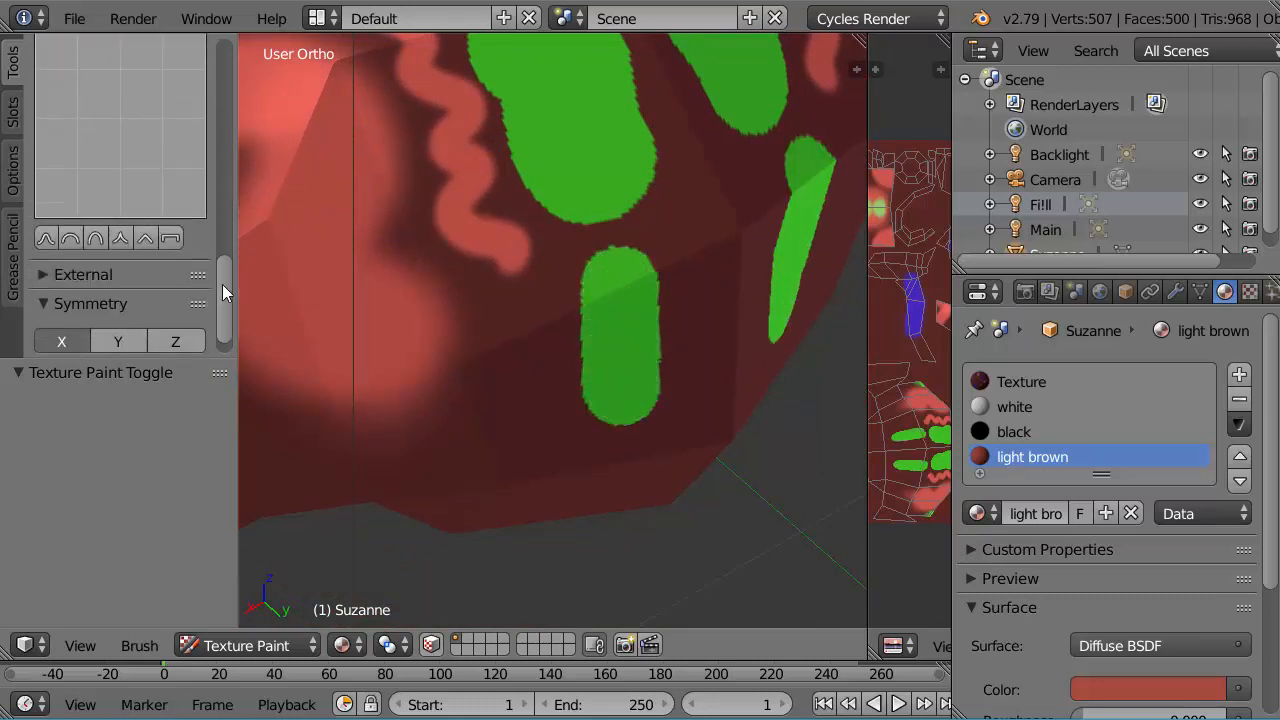
left_click(47, 234)
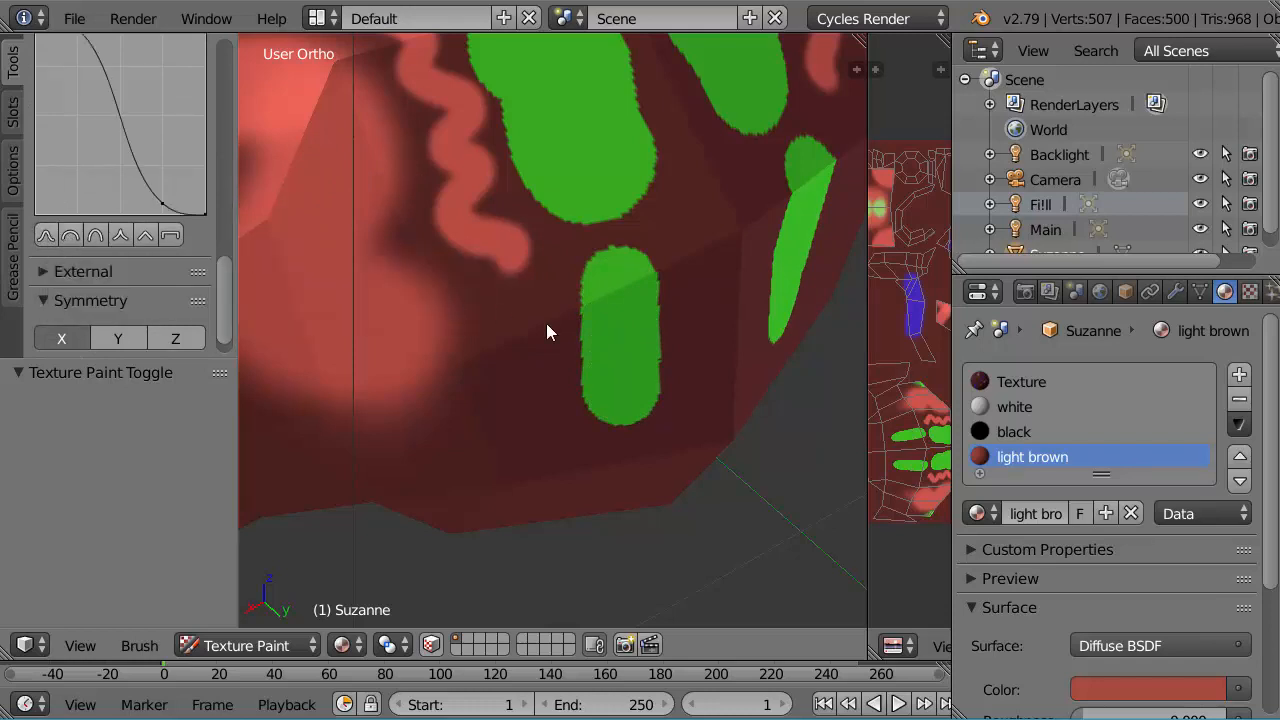
mouse_move(707, 214)
left_mouse_down()
mouse_move(720, 209)
mouse_move(726, 295)
left_mouse_up()
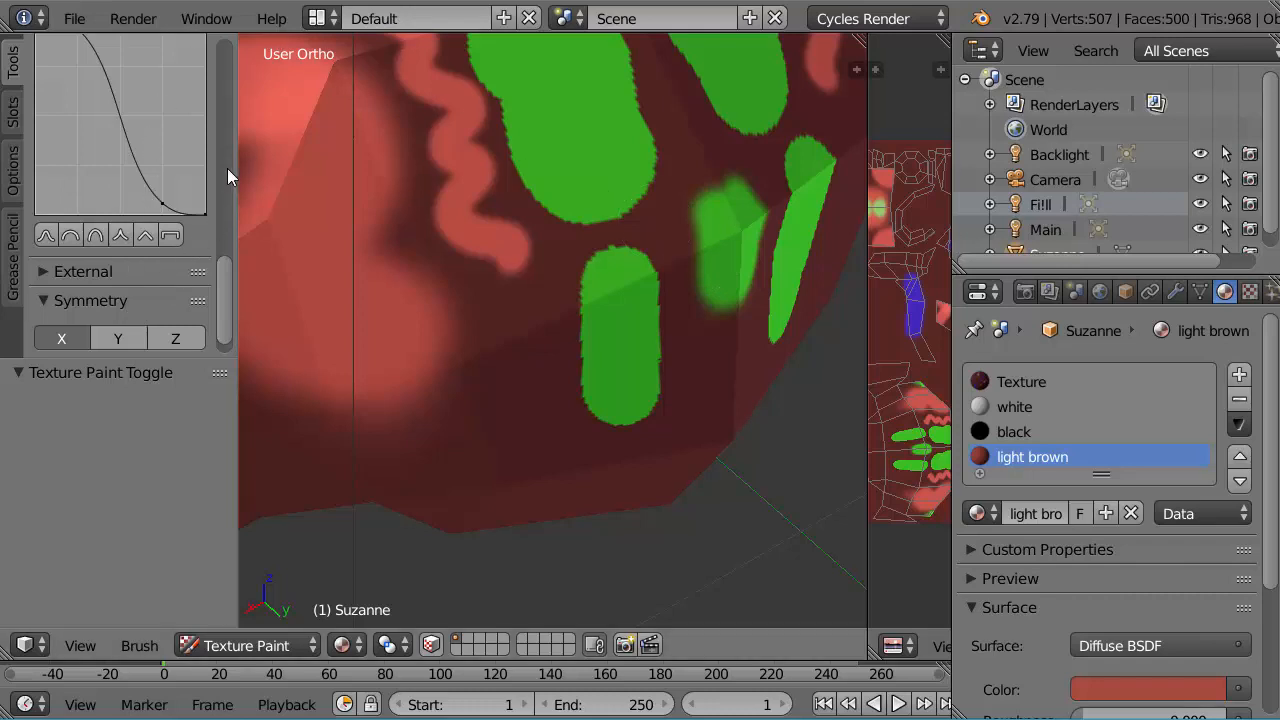
Step: Set the brush radius to 16 px and paint a thin green squiggle beside the lower hard-edged stroke on the back of the head
scroll(224, 96, "up", 3)
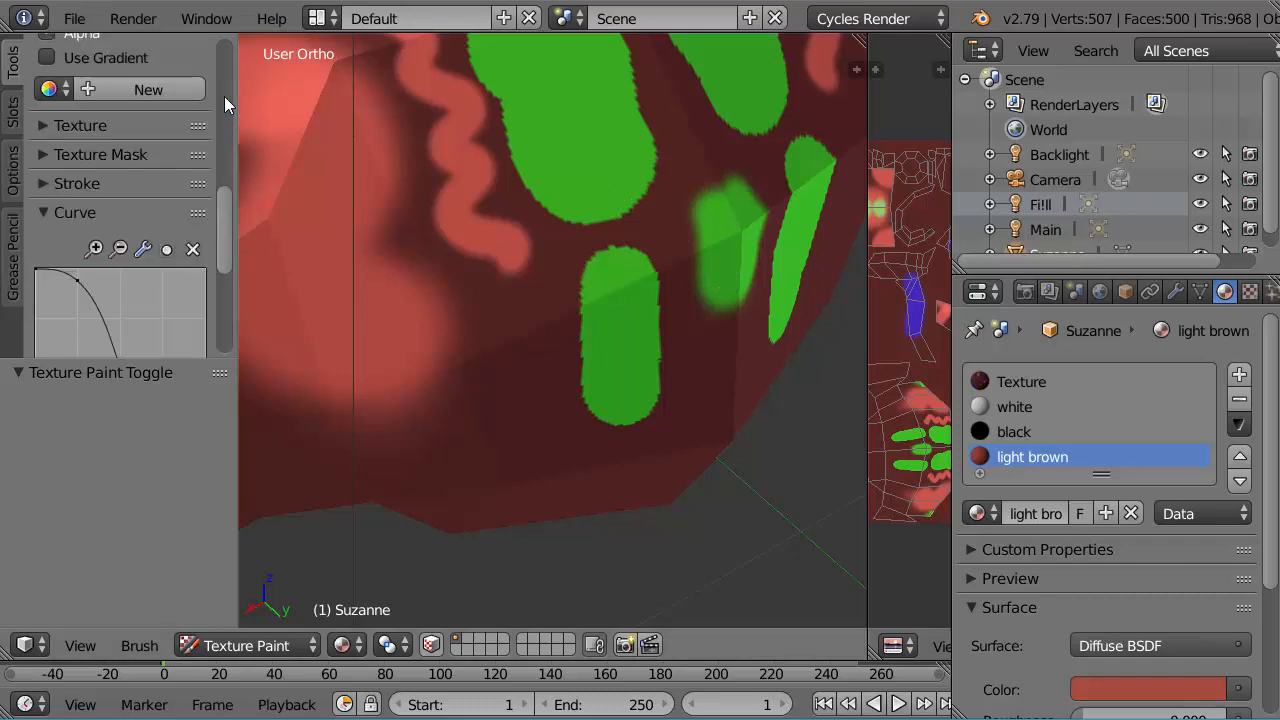
scroll(224, 96, "up", 3)
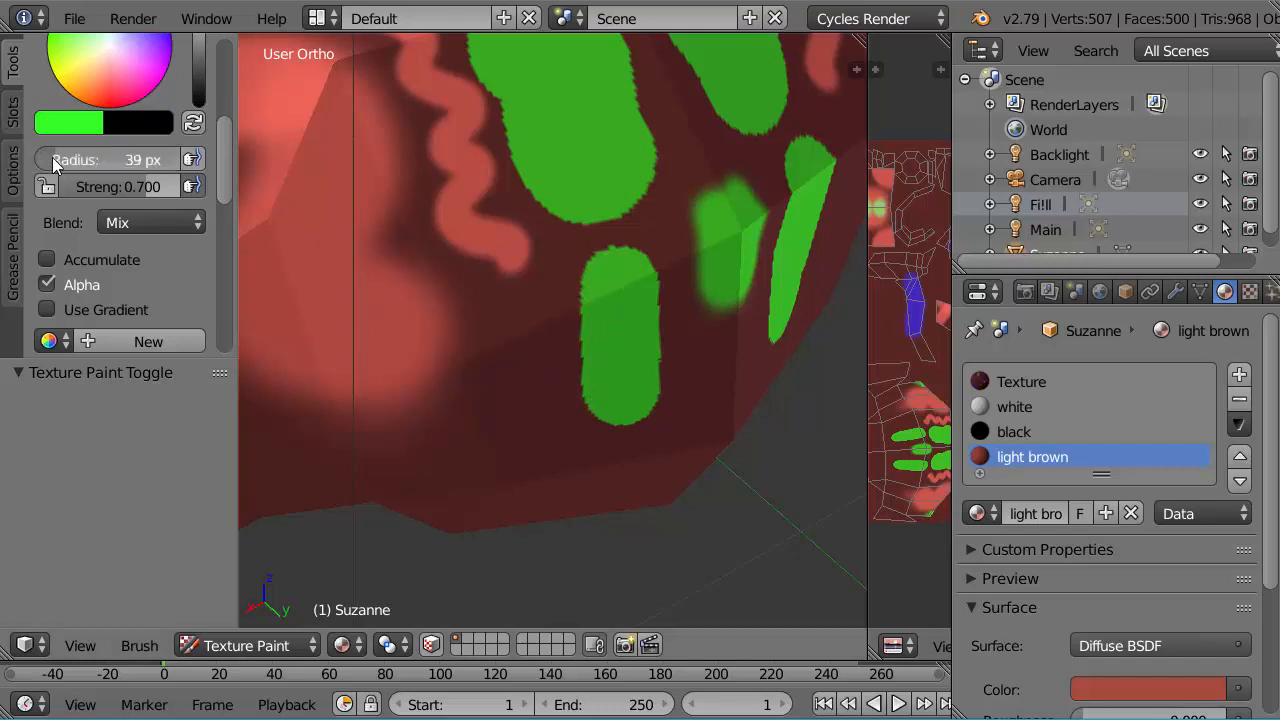
mouse_move(52, 157)
left_mouse_down()
mouse_move(30, 154)
mouse_move(66, 163)
left_mouse_up()
mouse_move(515, 440)
left_mouse_down()
mouse_move(520, 358)
mouse_move(496, 321)
left_mouse_up()
mouse_move(521, 375)
left_mouse_down()
mouse_move(503, 434)
mouse_move(537, 443)
left_mouse_up()
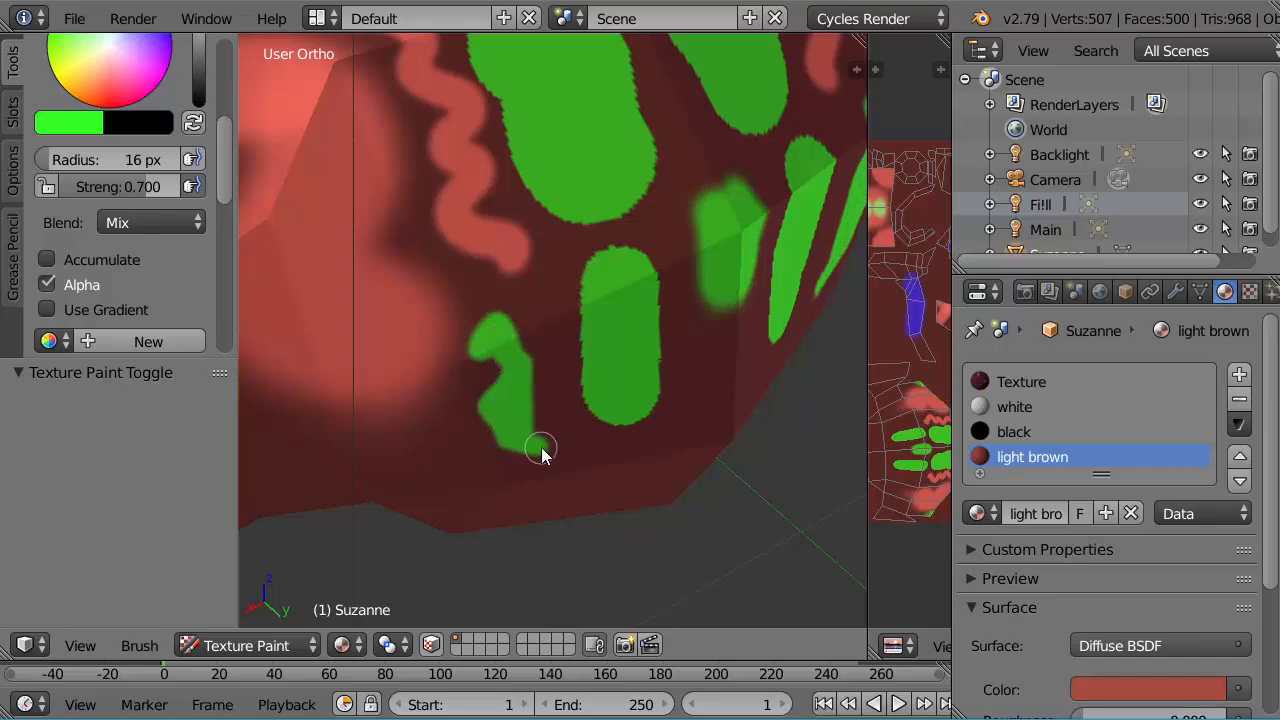
scroll(621, 452, "down", 3)
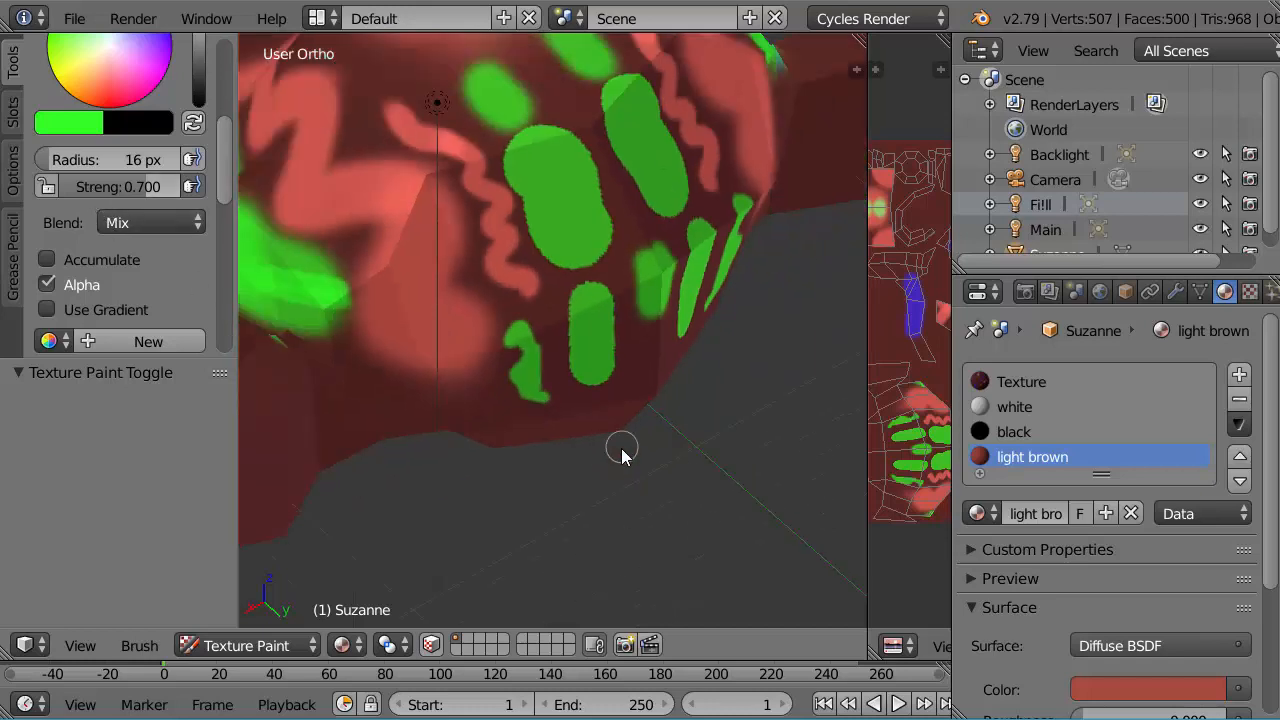
Step: Paint purple strokes with a 31 px brush below the monkey's nose and across the upper muzzle
mouse_move(583, 463)
middle_mouse_down()
mouse_move(568, 348)
mouse_move(586, 280)
middle_mouse_up()
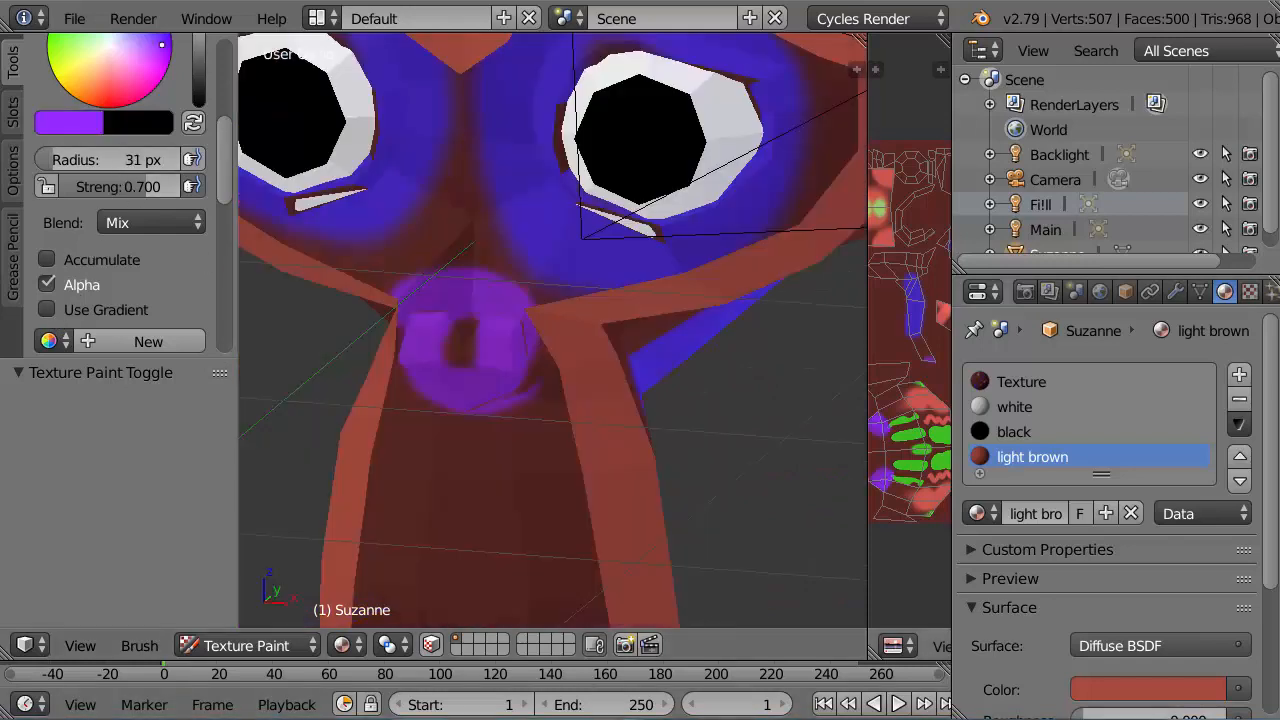
middle_click_drag(466, 430, 461, 476)
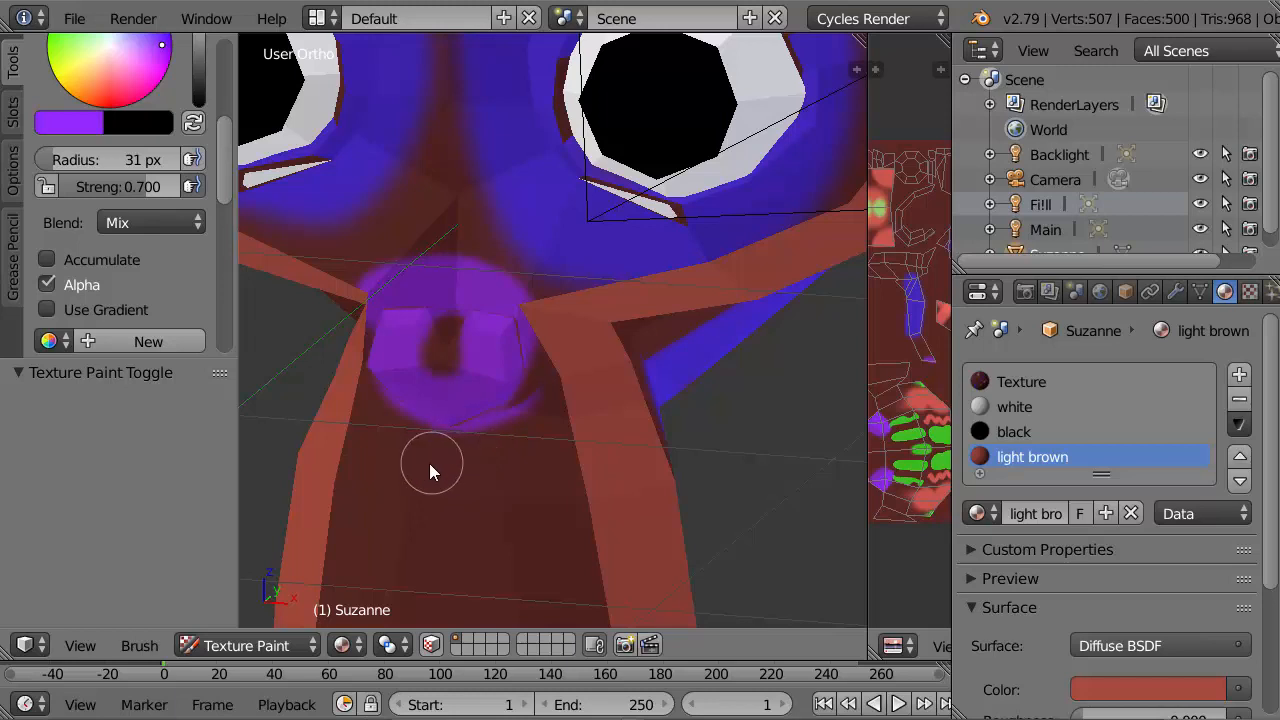
mouse_move(435, 340)
left_mouse_down()
mouse_move(486, 437)
mouse_move(474, 455)
left_mouse_up()
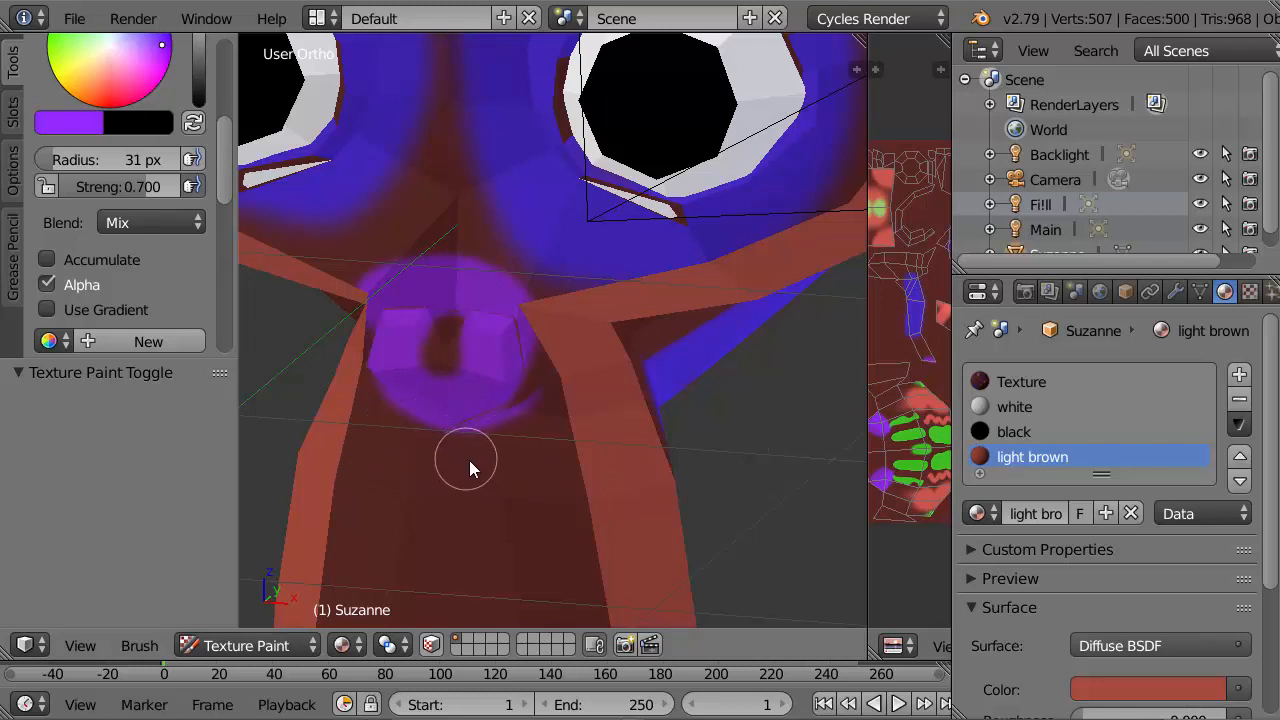
mouse_move(454, 458)
left_mouse_down()
mouse_move(503, 430)
mouse_move(457, 451)
mouse_move(511, 466)
left_mouse_up()
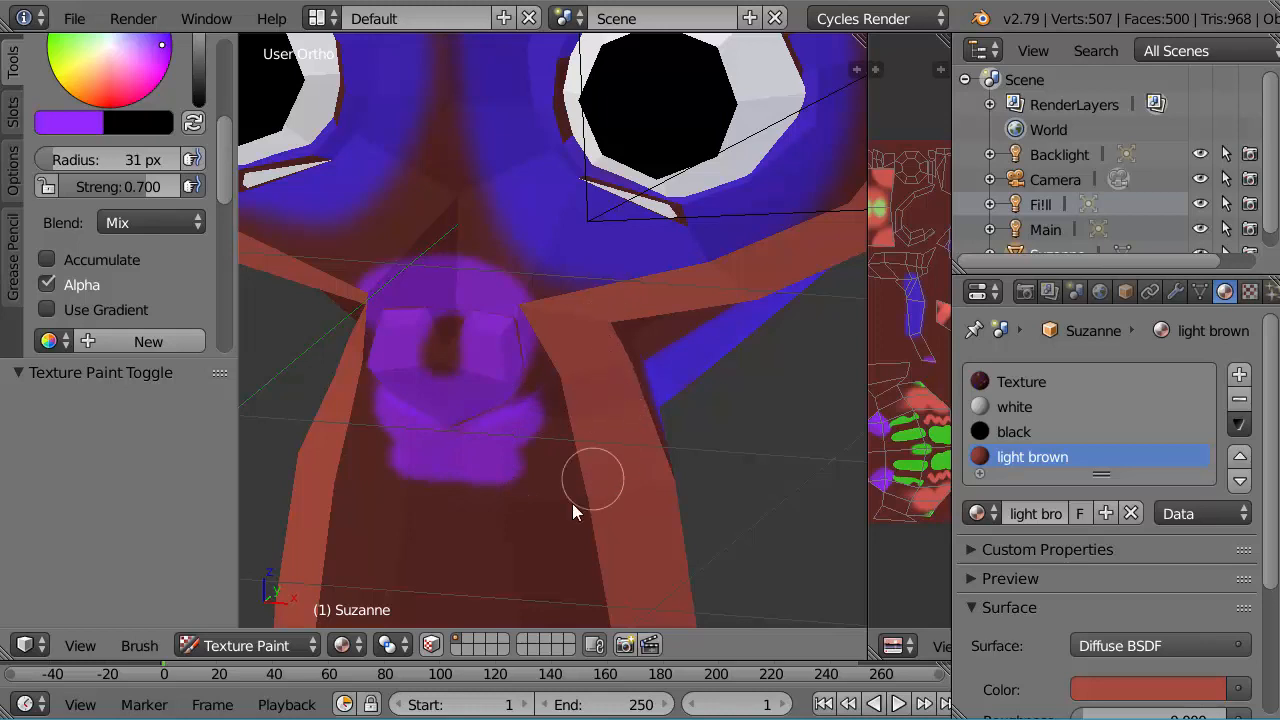
mouse_move(457, 480)
left_mouse_down()
mouse_move(614, 423)
mouse_move(615, 410)
mouse_move(600, 423)
mouse_move(580, 371)
mouse_move(586, 349)
mouse_move(500, 417)
mouse_move(535, 364)
left_mouse_up()
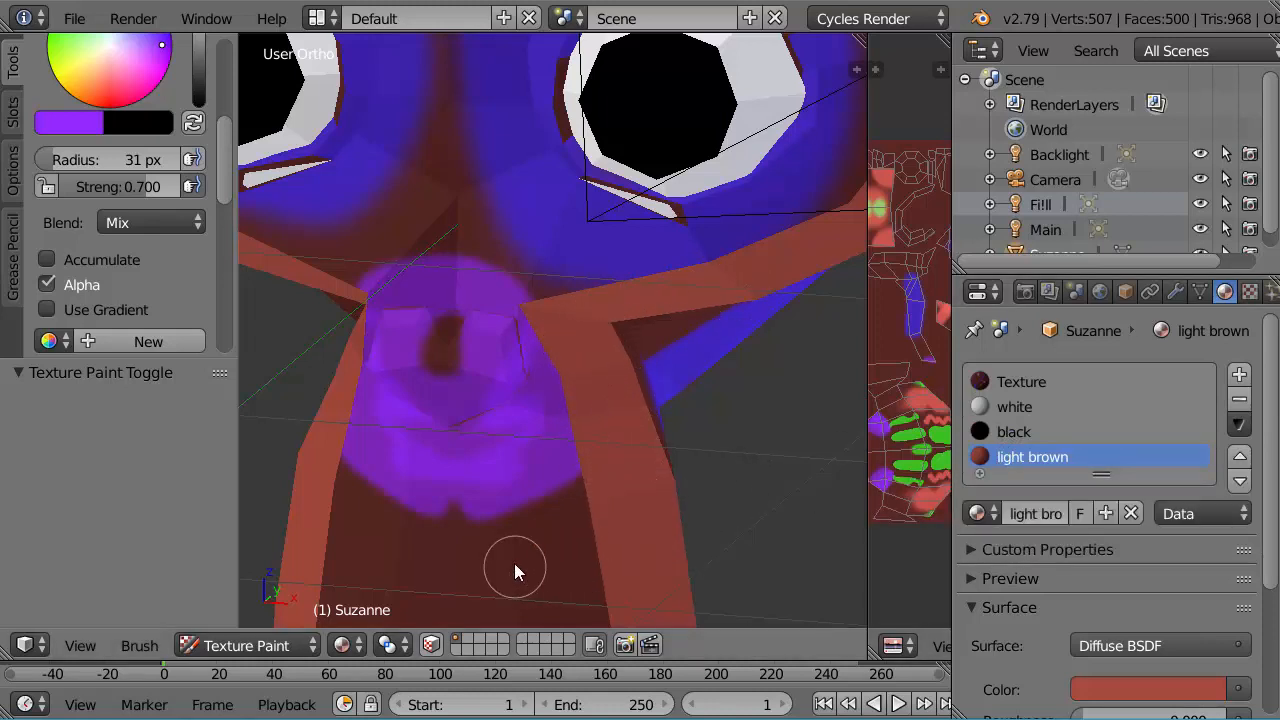
mouse_move(533, 552)
left_mouse_down()
mouse_move(604, 493)
mouse_move(574, 502)
mouse_move(614, 438)
left_mouse_up()
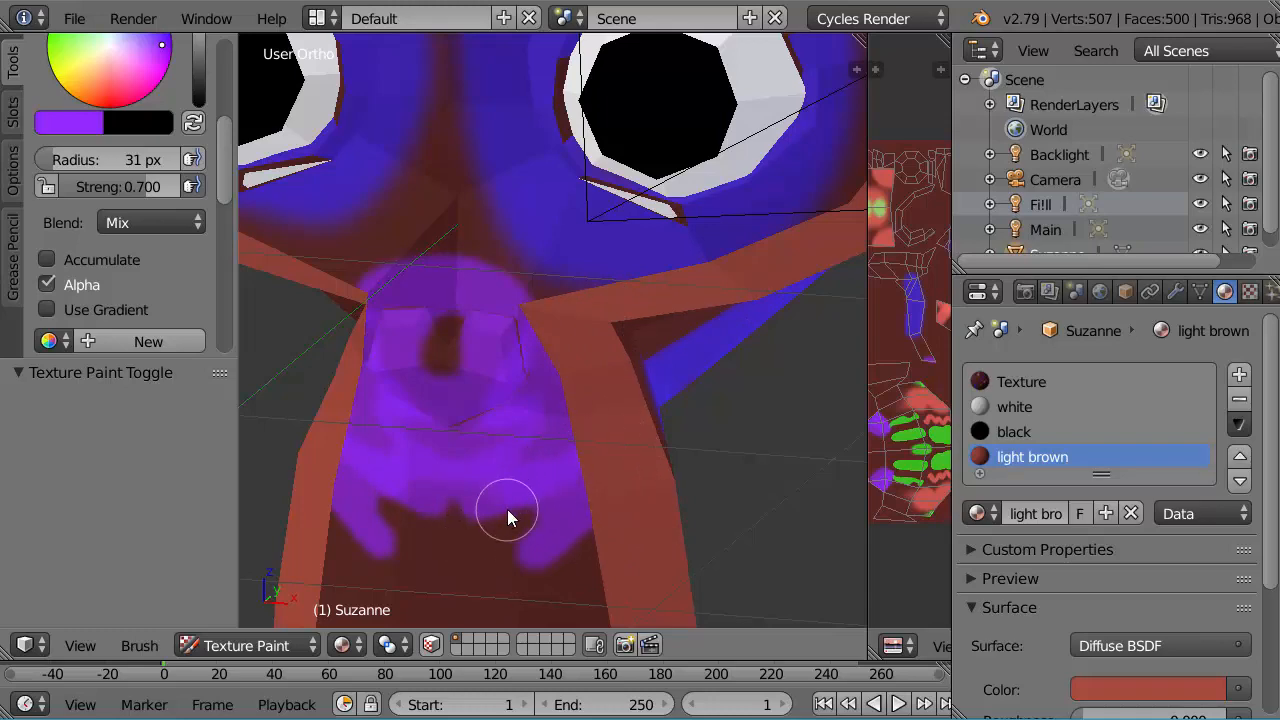
mouse_move(507, 509)
middle_mouse_down()
mouse_move(487, 424)
mouse_move(448, 450)
middle_mouse_up()
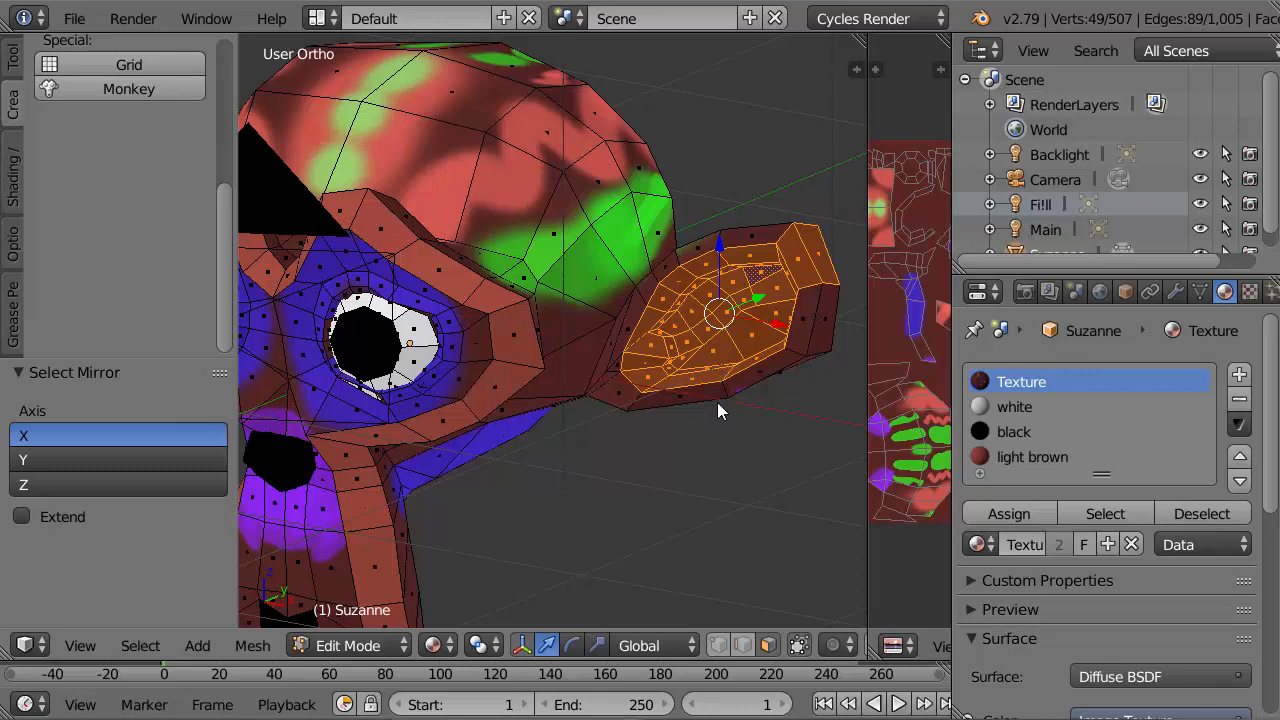
Step: Deselect the extra faces near the tip of the ear and assign the white material to the selected inner-ear faces
right_click(798, 260, "shift")
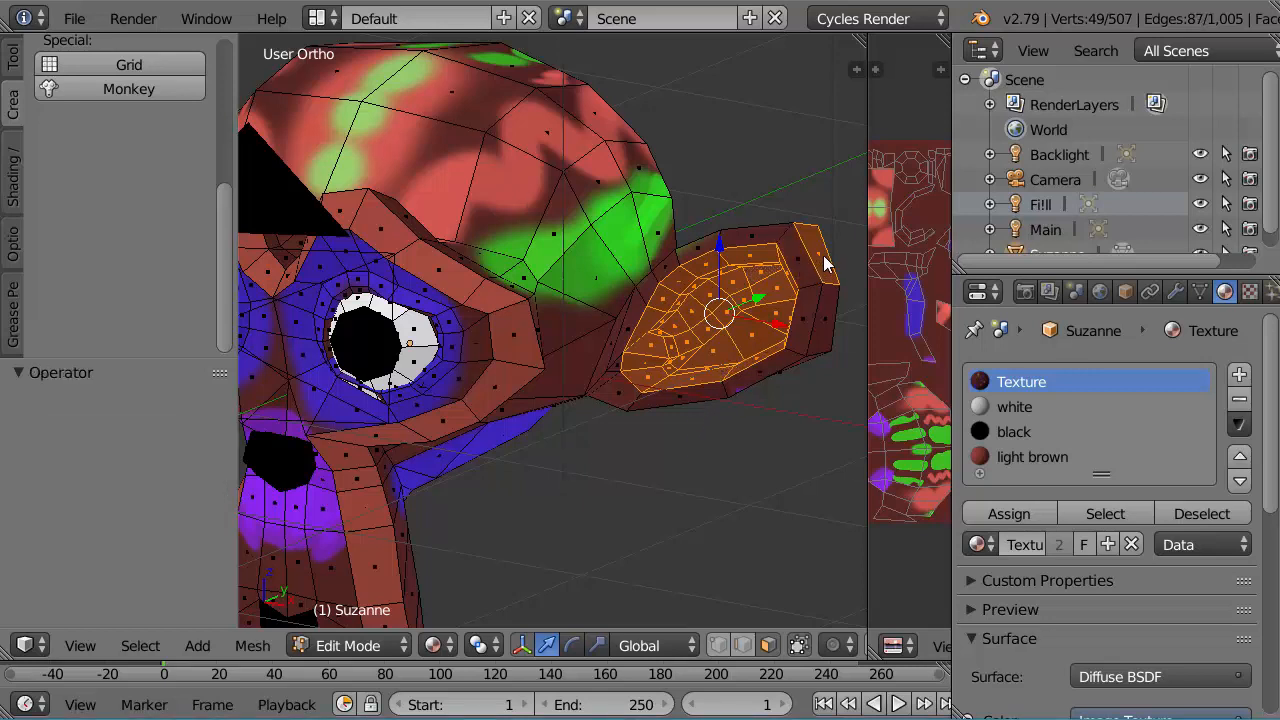
right_click(823, 258, "shift")
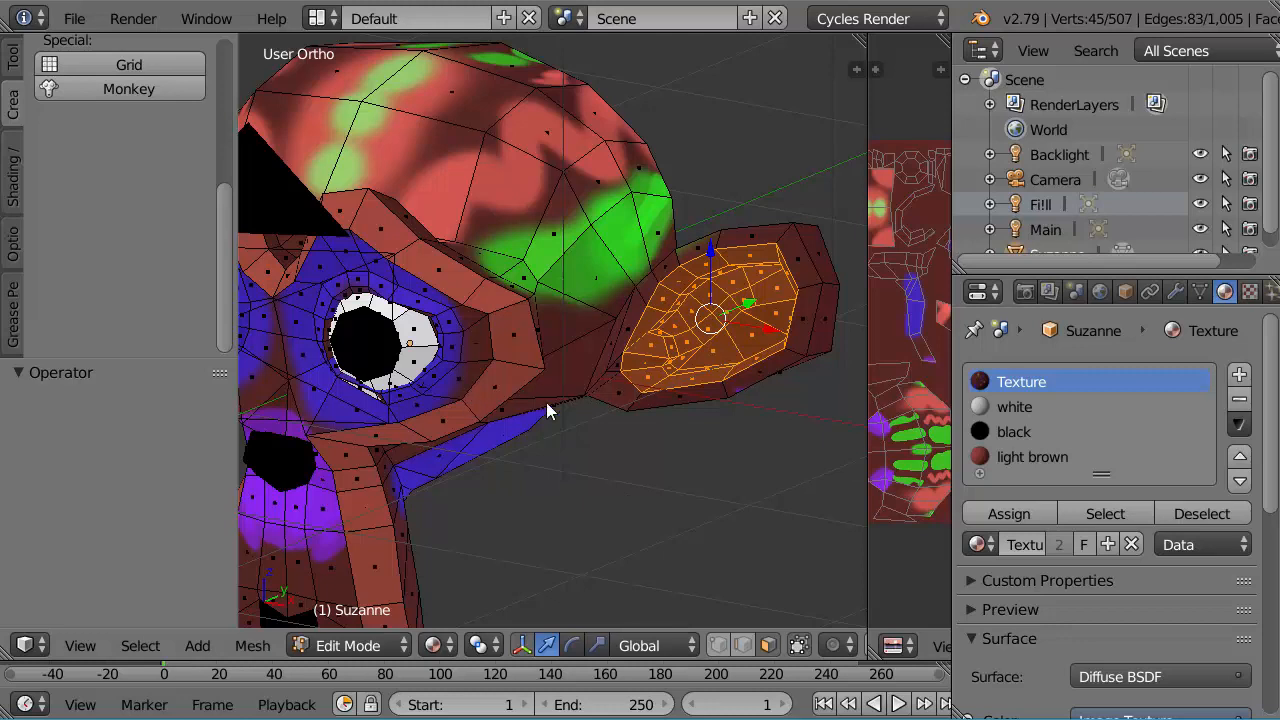
left_click(984, 404)
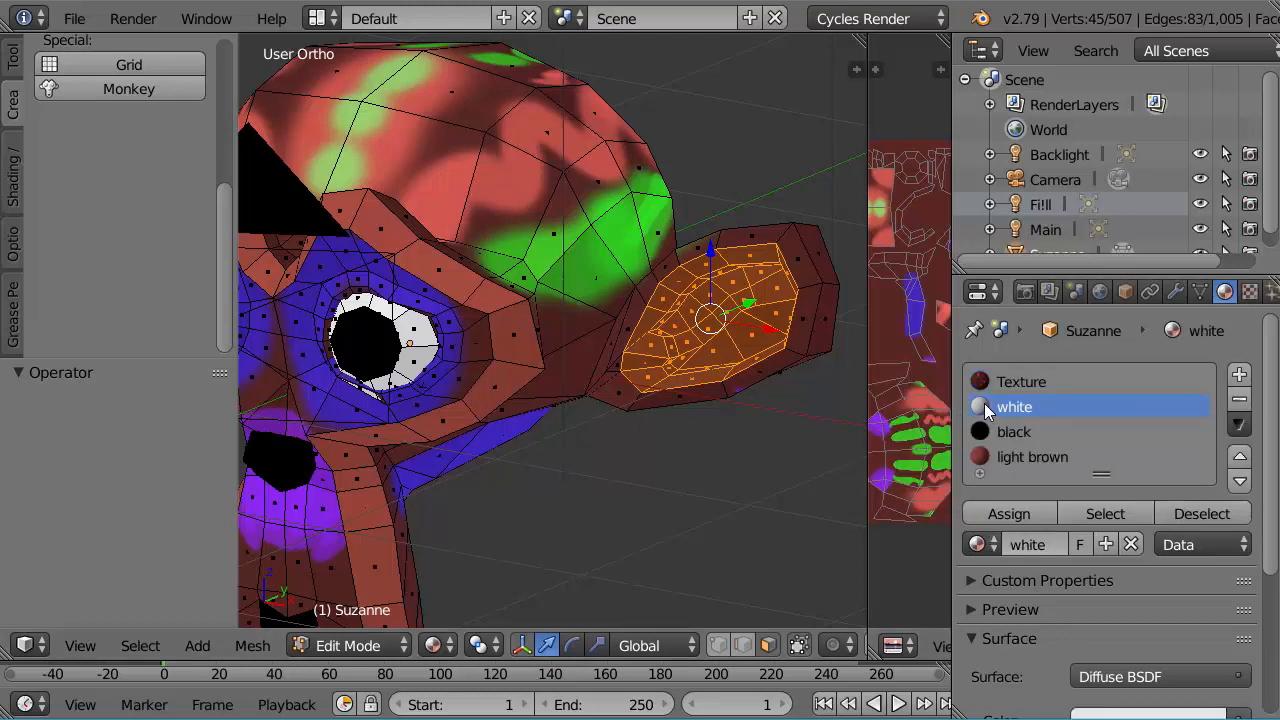
left_click(1009, 513)
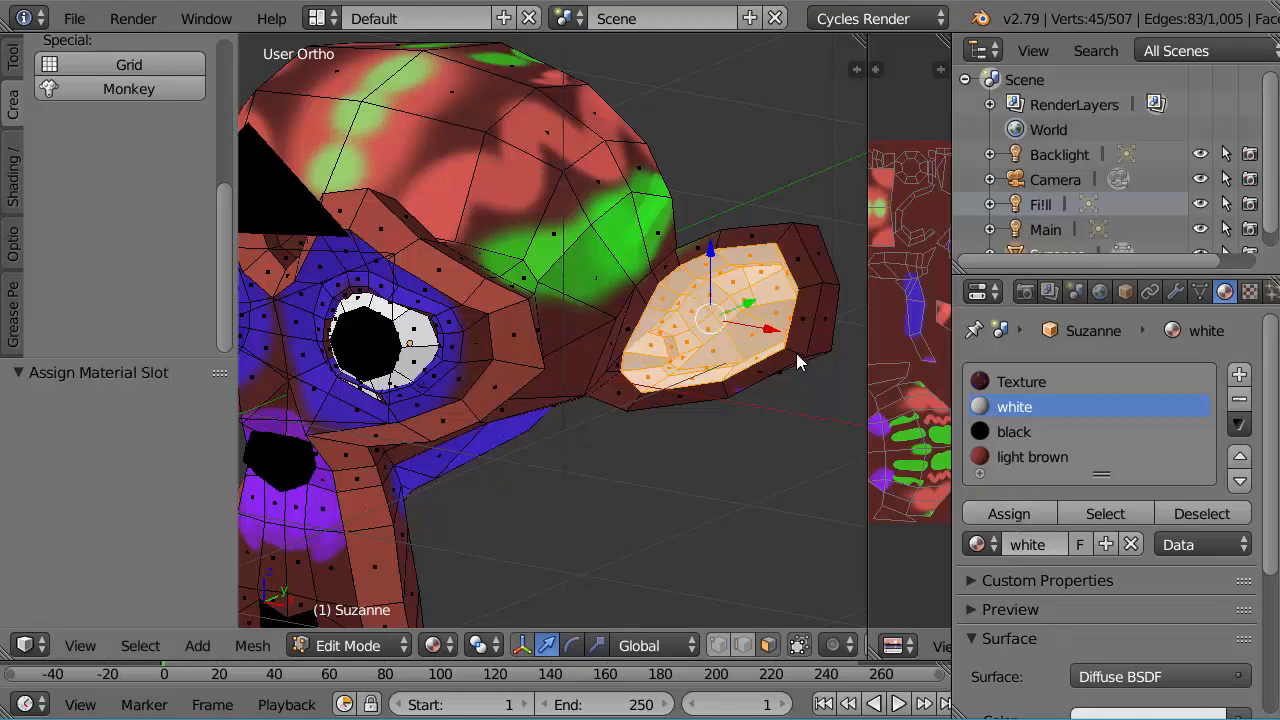
scroll(684, 445, "down", 2)
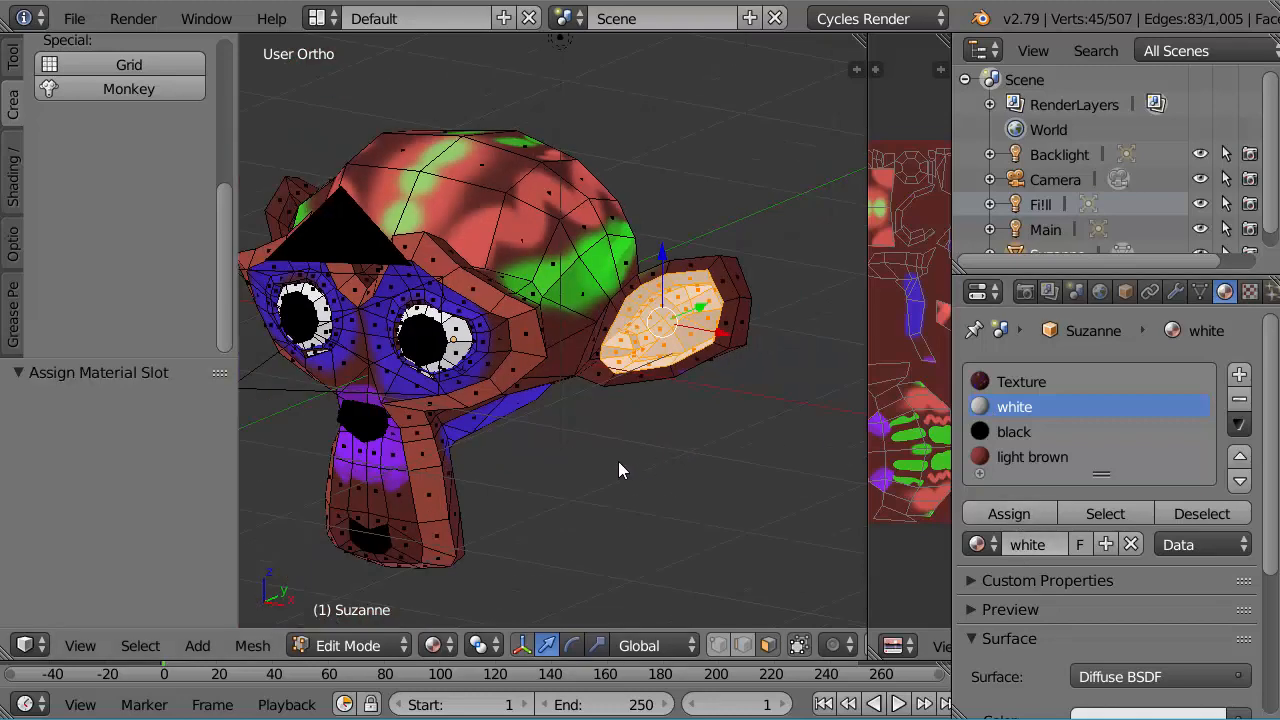
Step: Mirror the face selection along X to the opposite ear and assign the white material to its inner faces
middle_click_drag(546, 454, 670, 450)
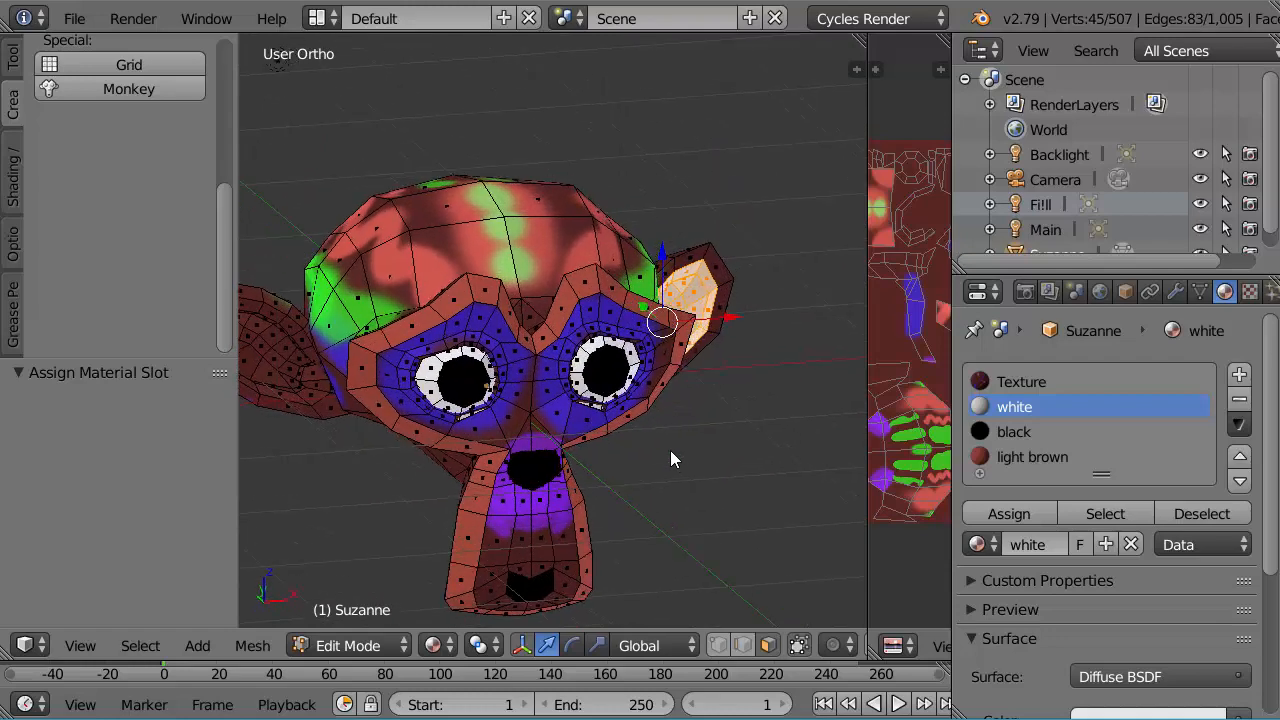
left_click(145, 645)
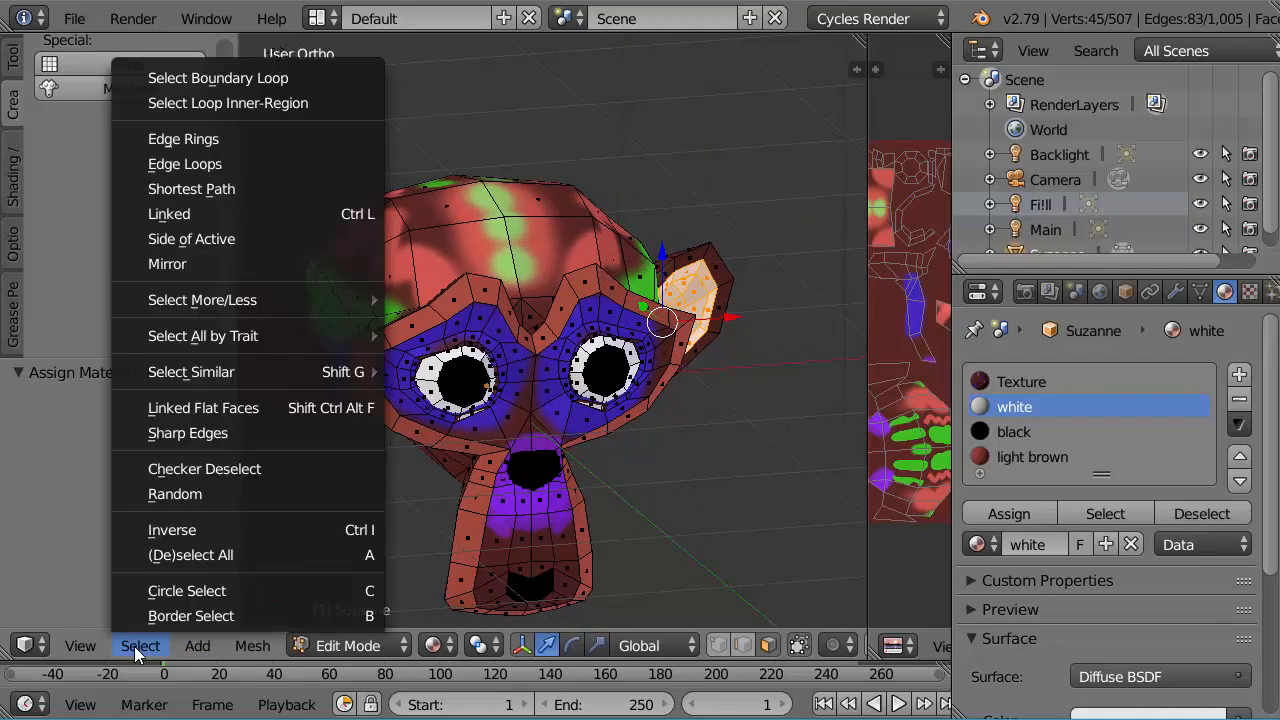
left_click(198, 266)
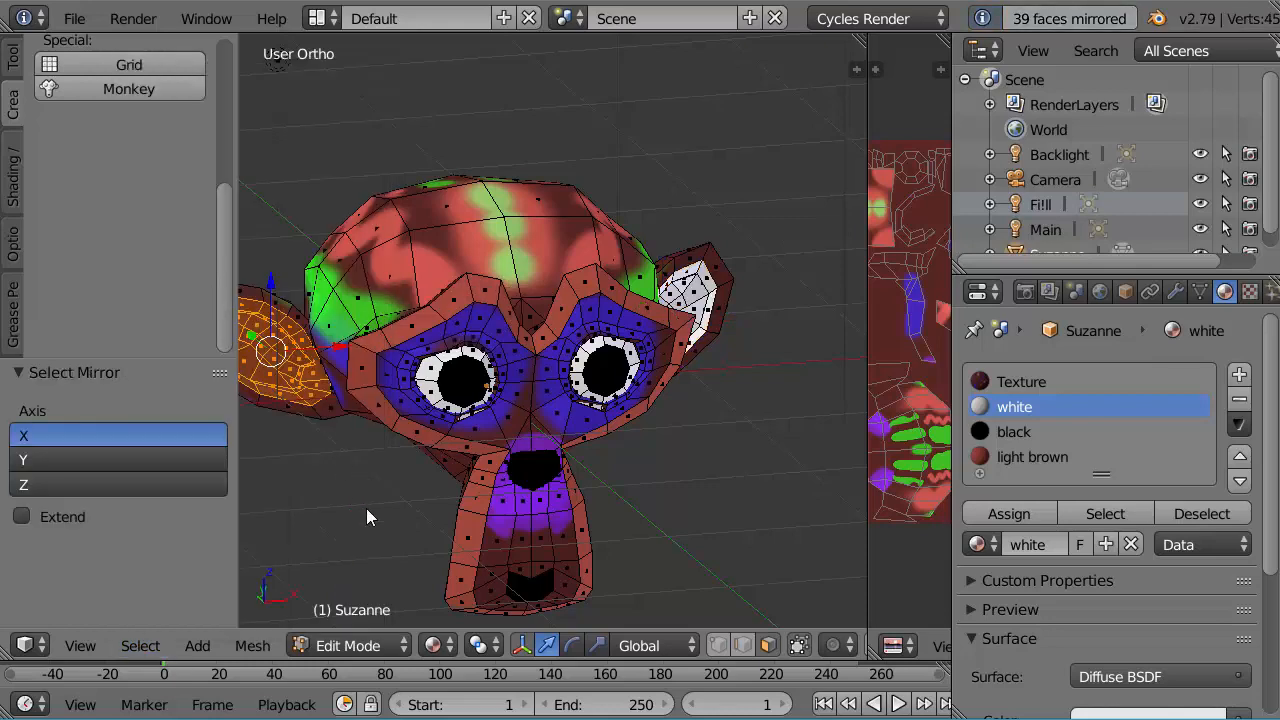
scroll(366, 508, "down", 3)
scroll(366, 508, "up", 2)
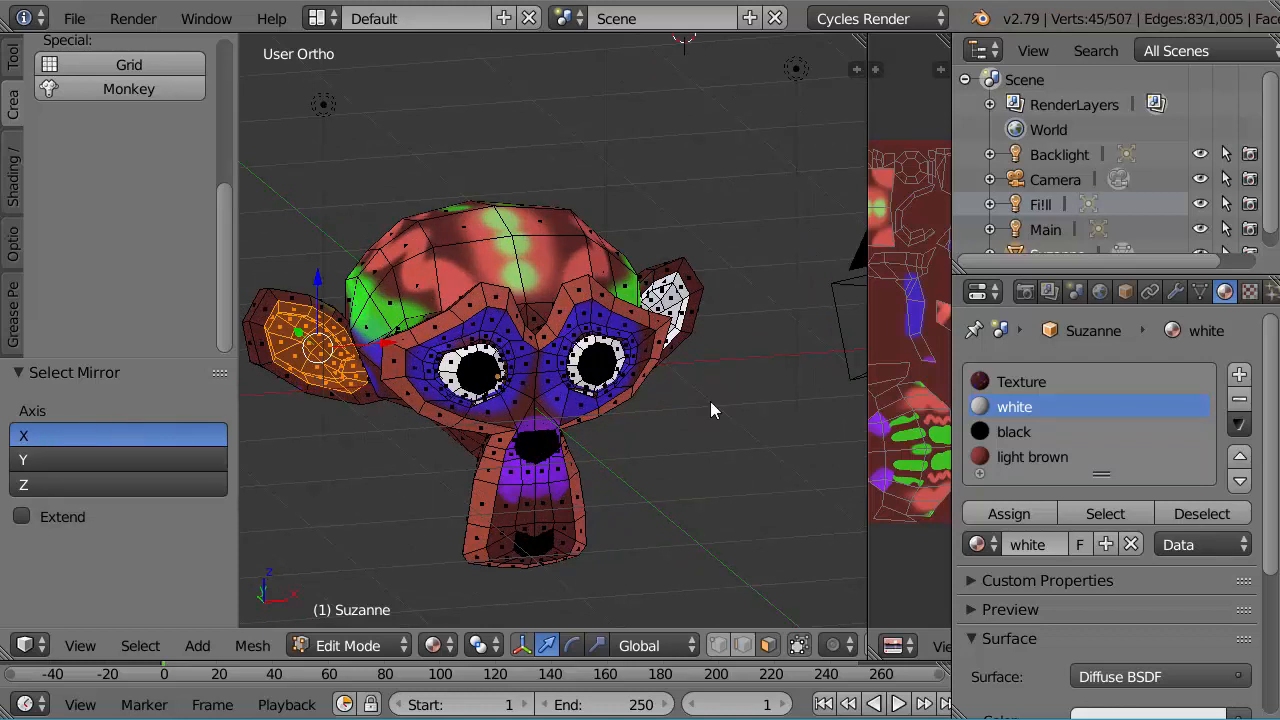
left_click(1004, 513)
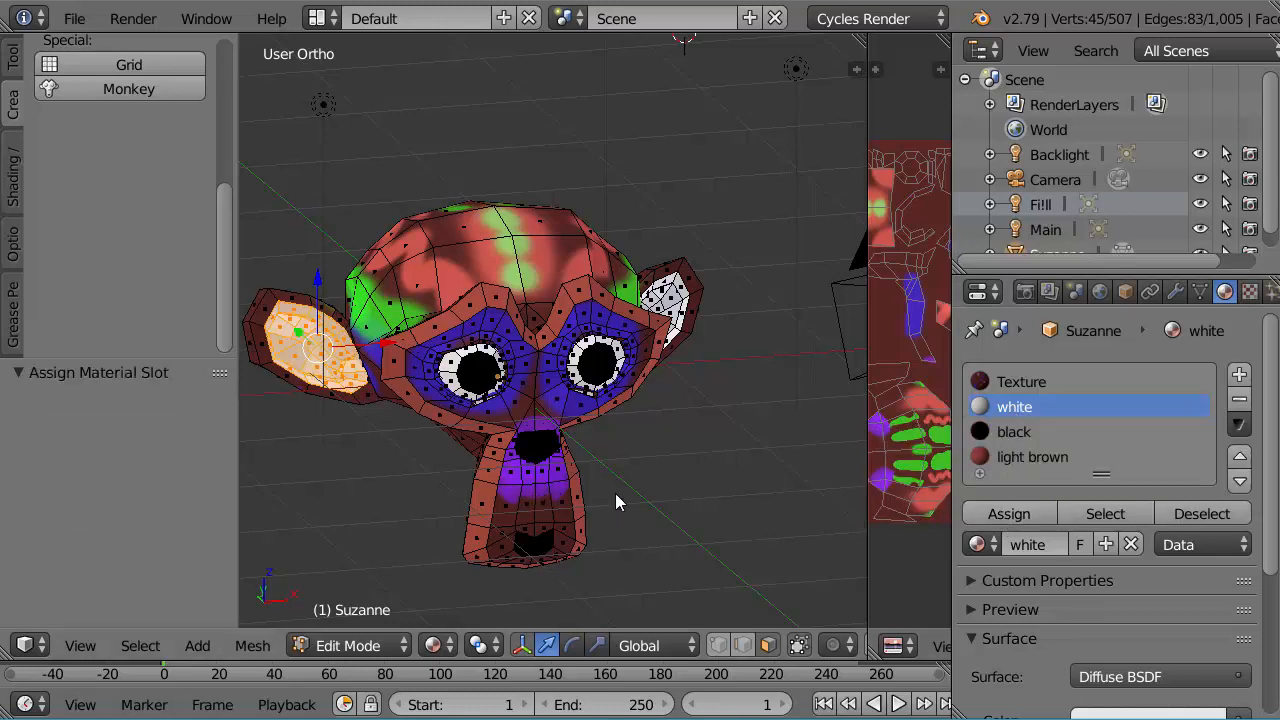
Step: Render the still image of the monkey with its white inner ears from the camera
scroll(615, 493, "down", 3)
scroll(615, 493, "up", 4)
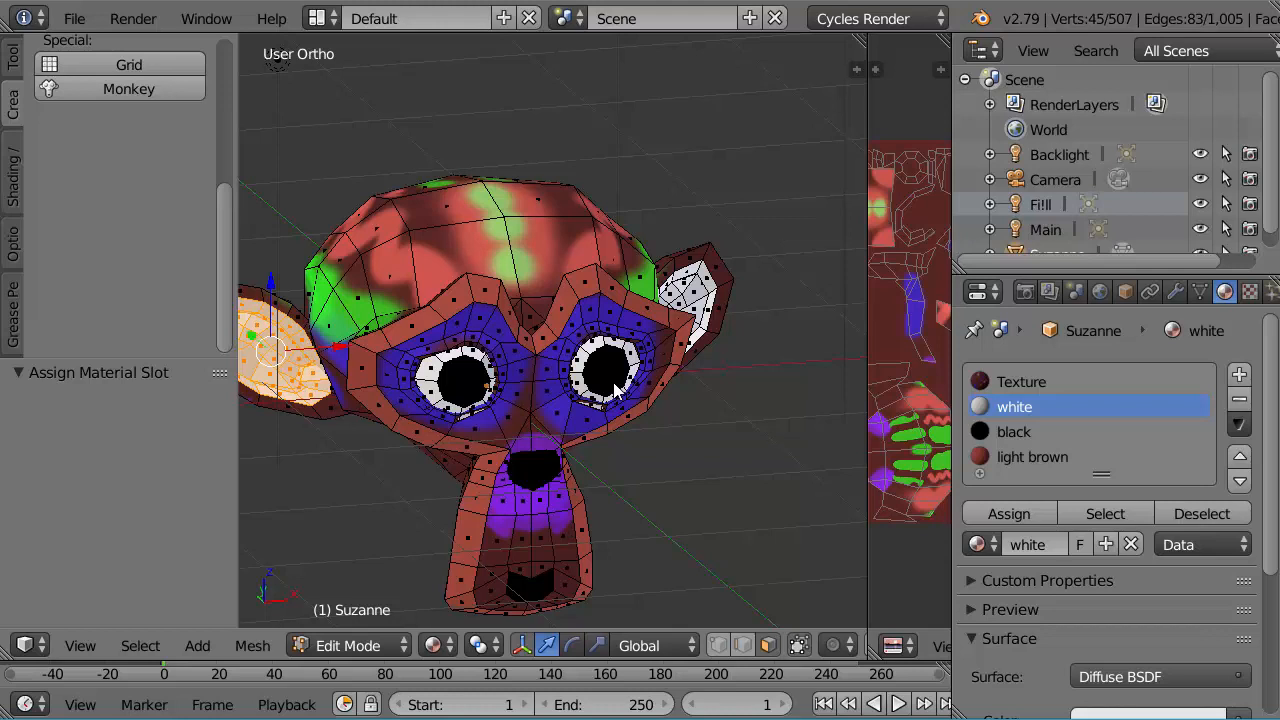
scroll(661, 506, "down", 4)
scroll(659, 504, "up", 3)
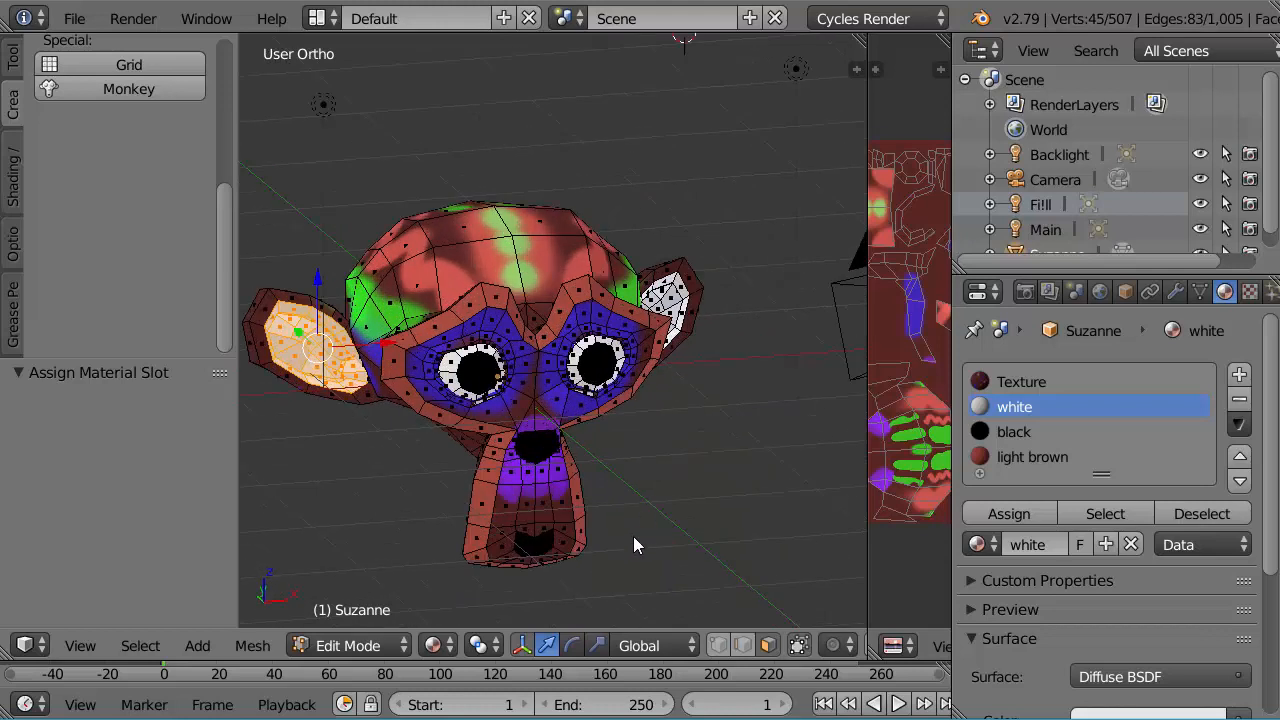
middle_click_drag(676, 491, 658, 511)
scroll(661, 443, "up", 3)
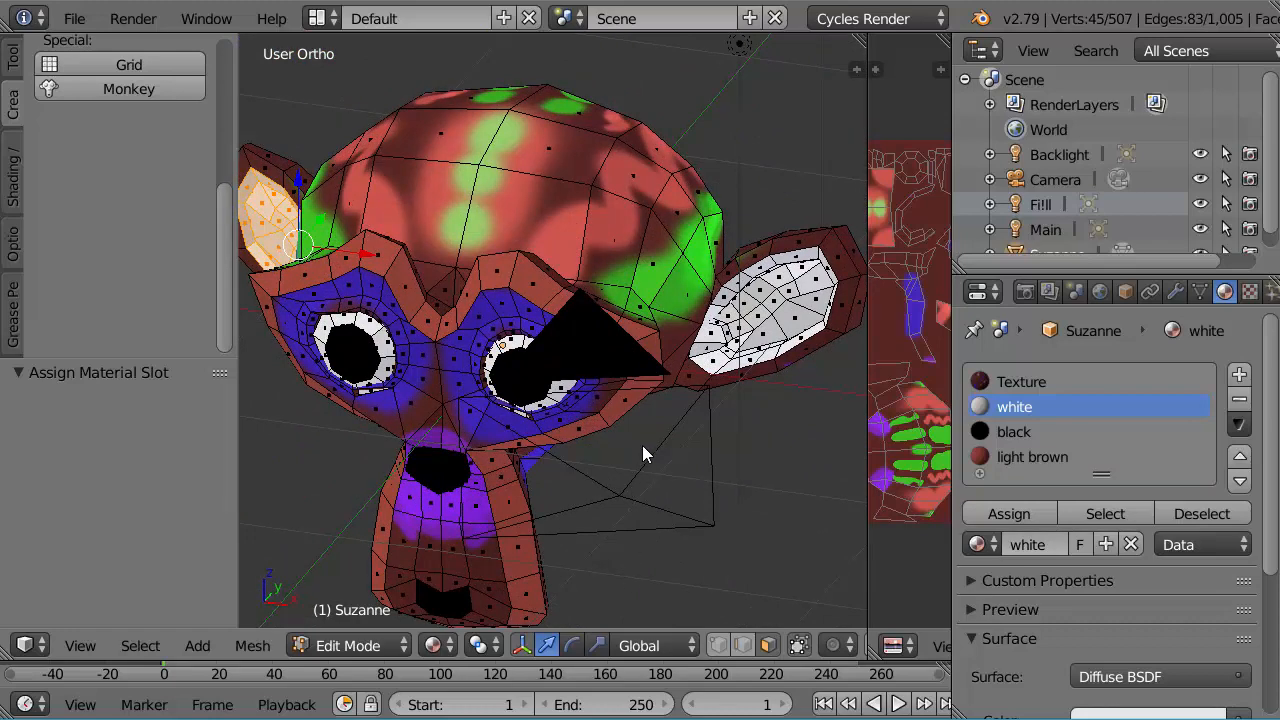
left_click(446, 648)
key("F12")
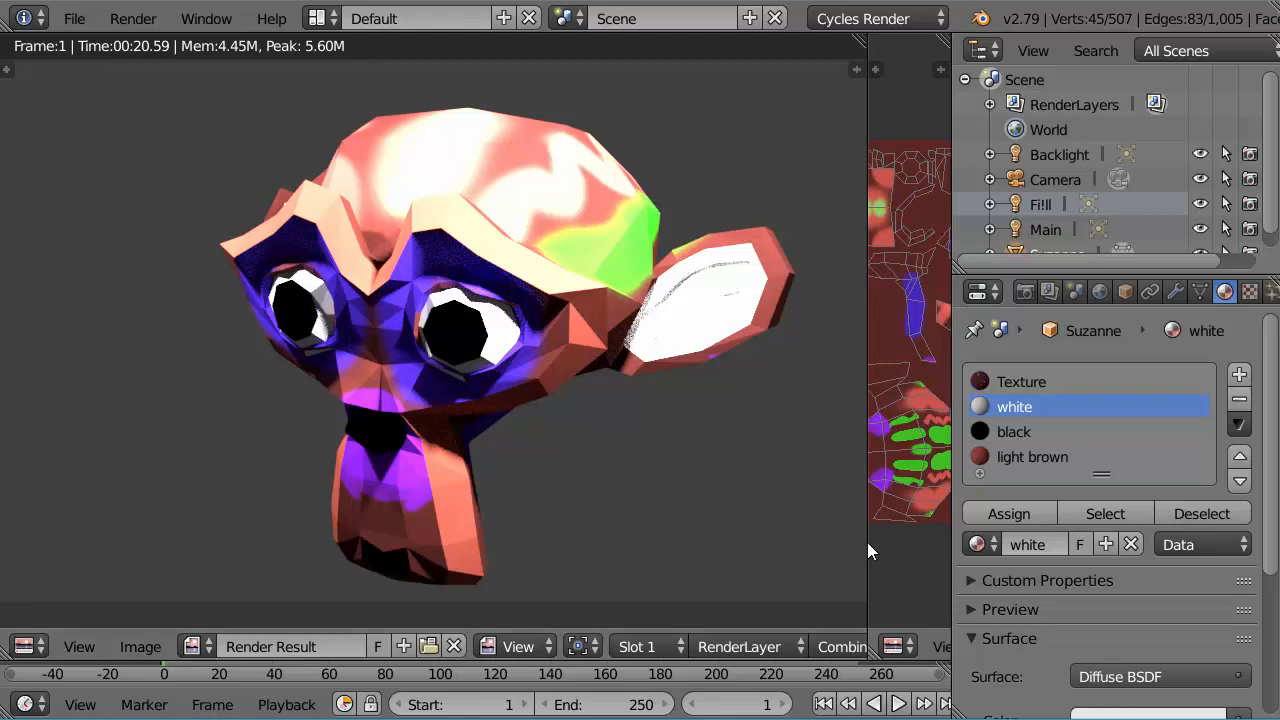
Step: Widen the image editor beside the render result and pack the modified paint texture as PNG
left_click_drag(867, 542, 646, 535)
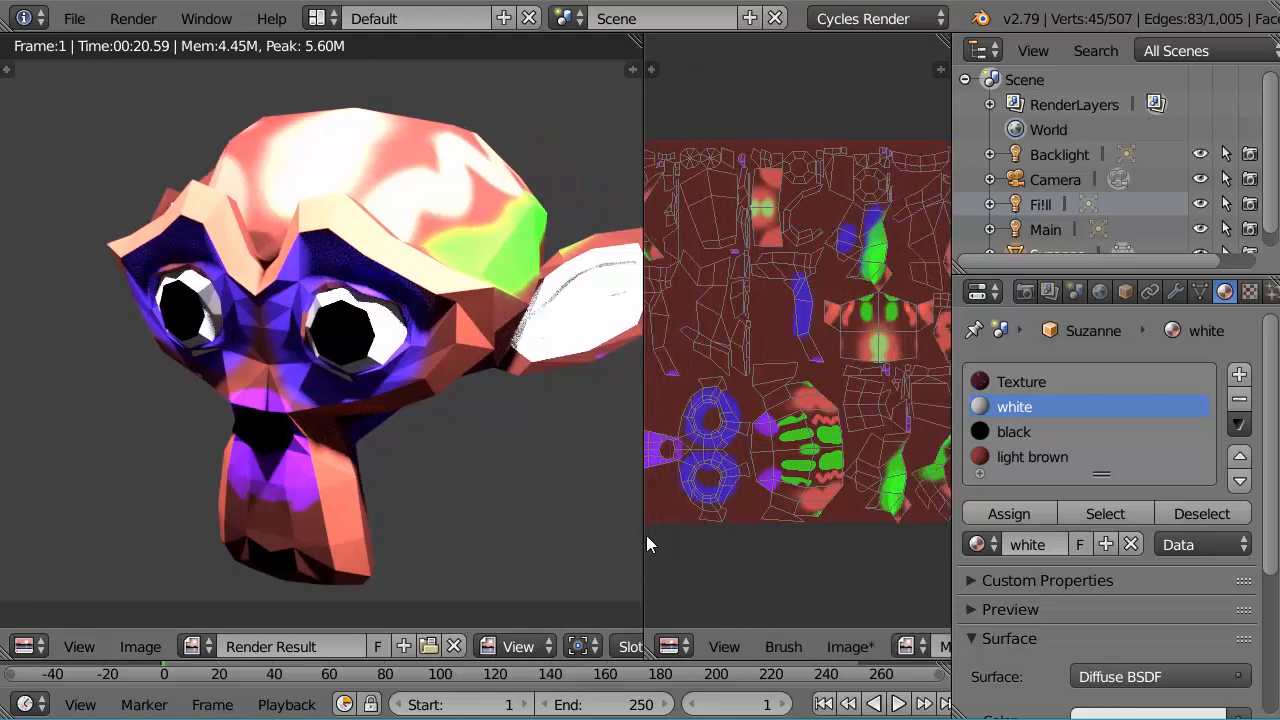
left_click(853, 647)
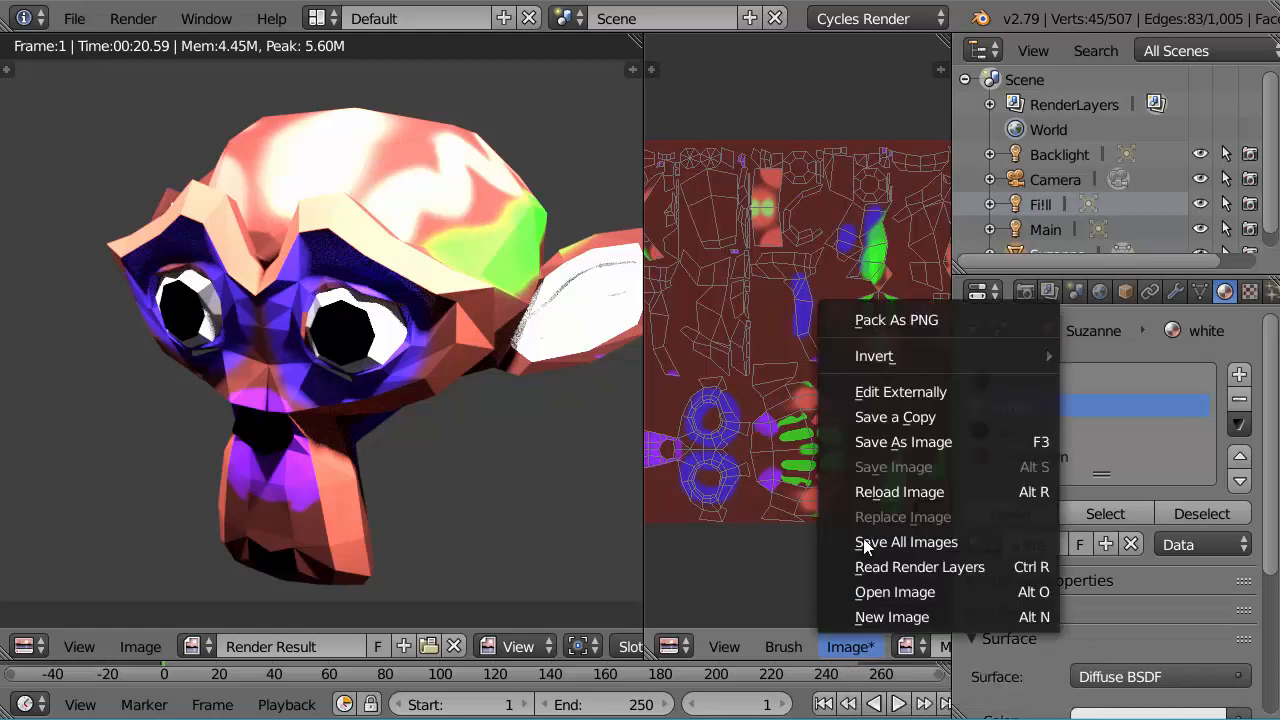
left_click(879, 321)
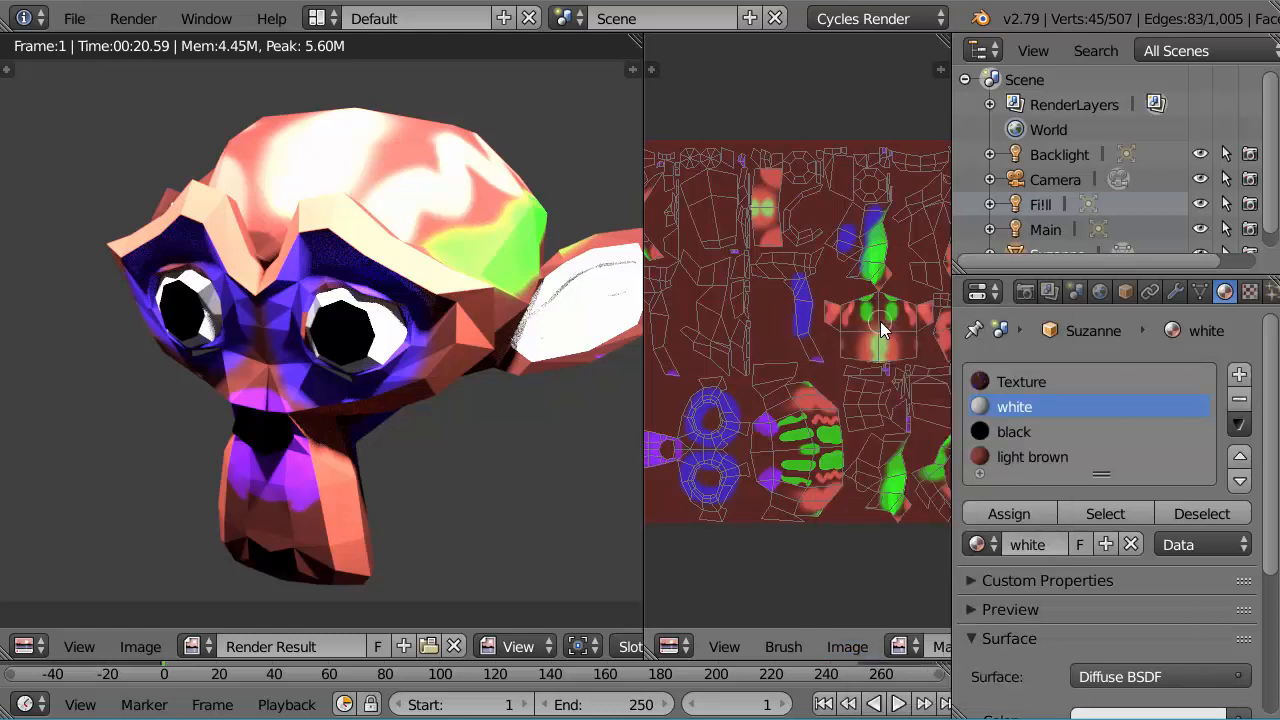